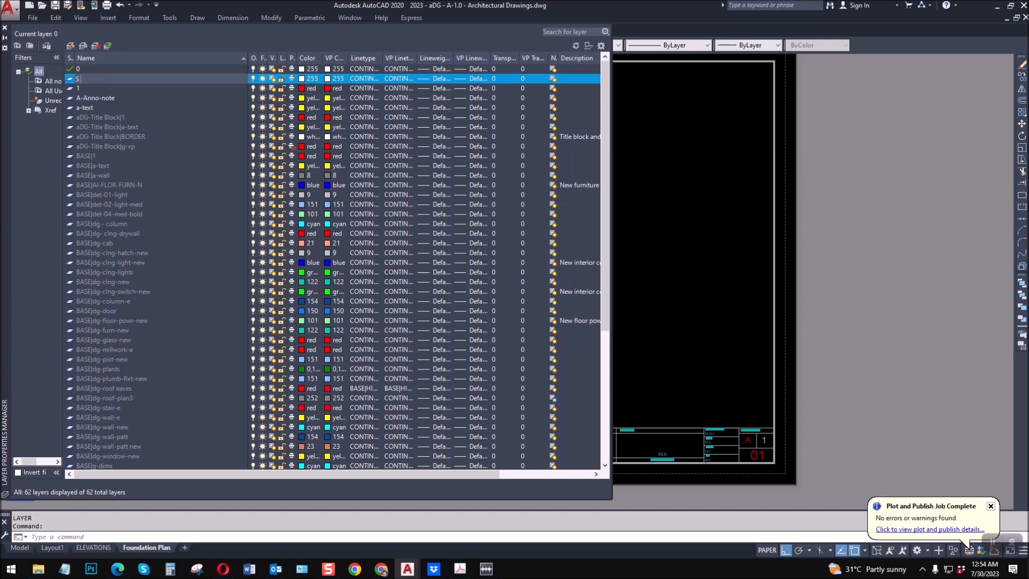
Step: Name the new layer S - Wall Footing
text(Wa)
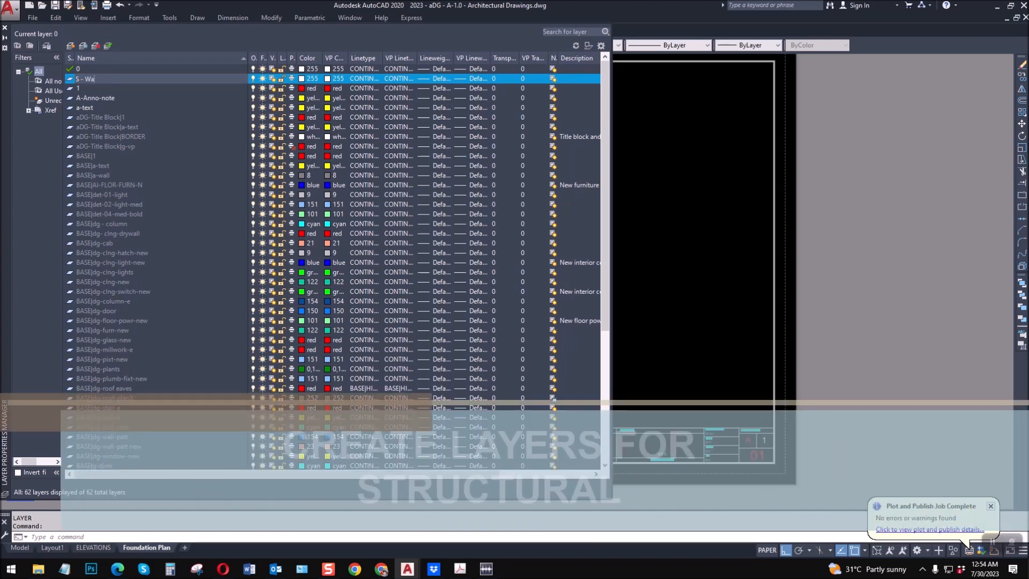
text(ll Fp)
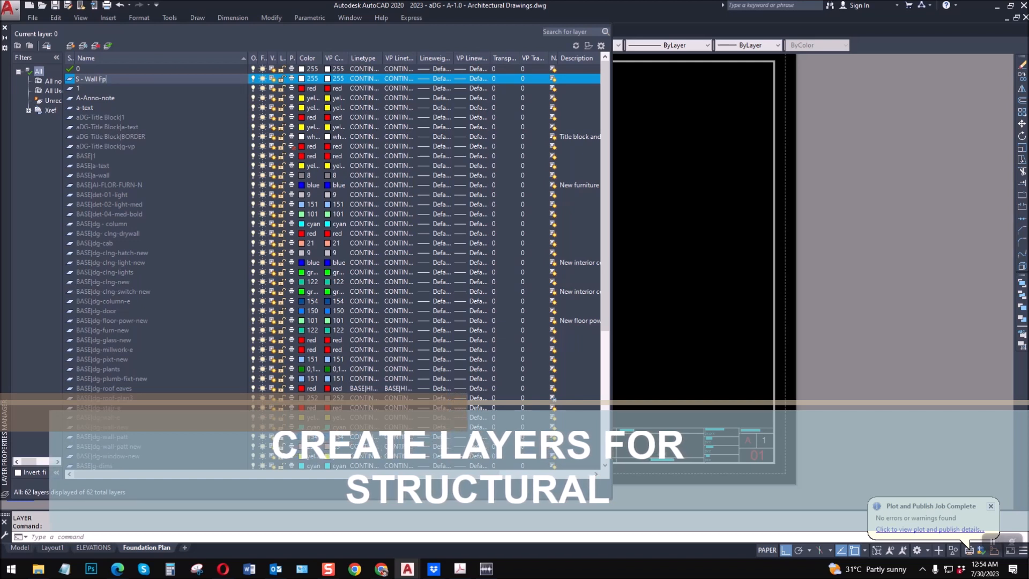
key(BackSpace)
text(ooting)
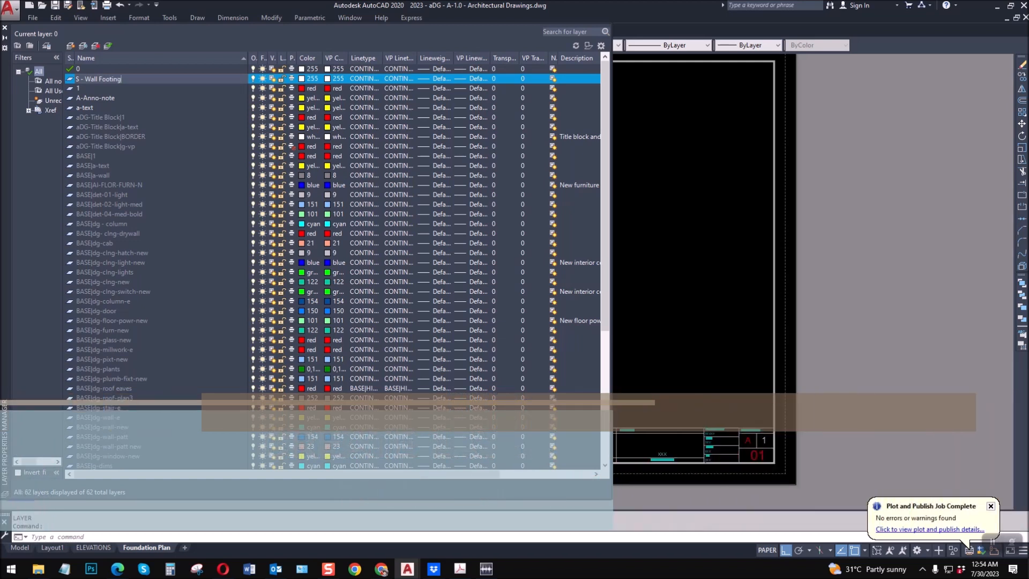
Step: Set the S - Wall Footing layer's color to cyan and its linetype to HIDDEN
click(301, 80)
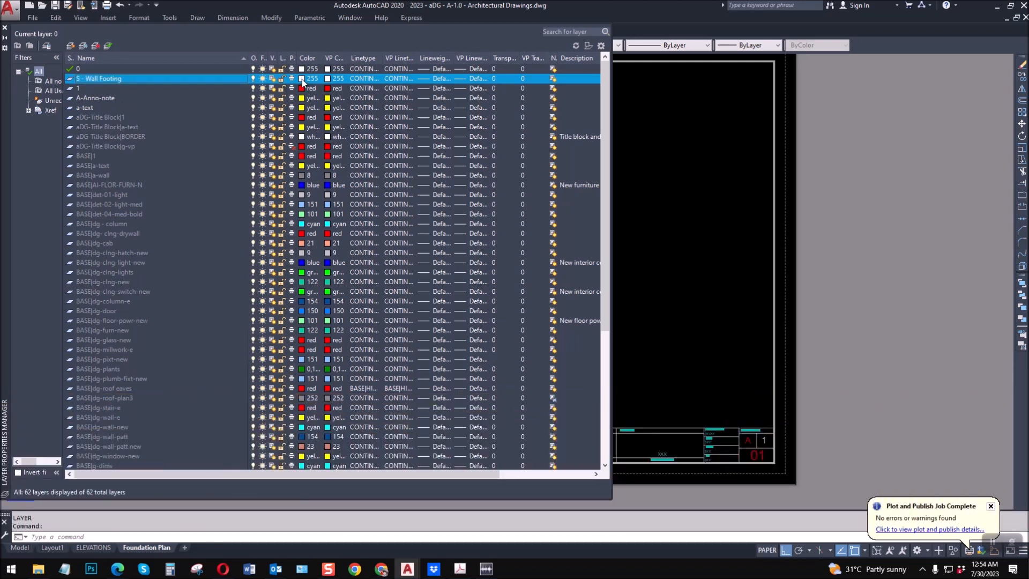
click(460, 307)
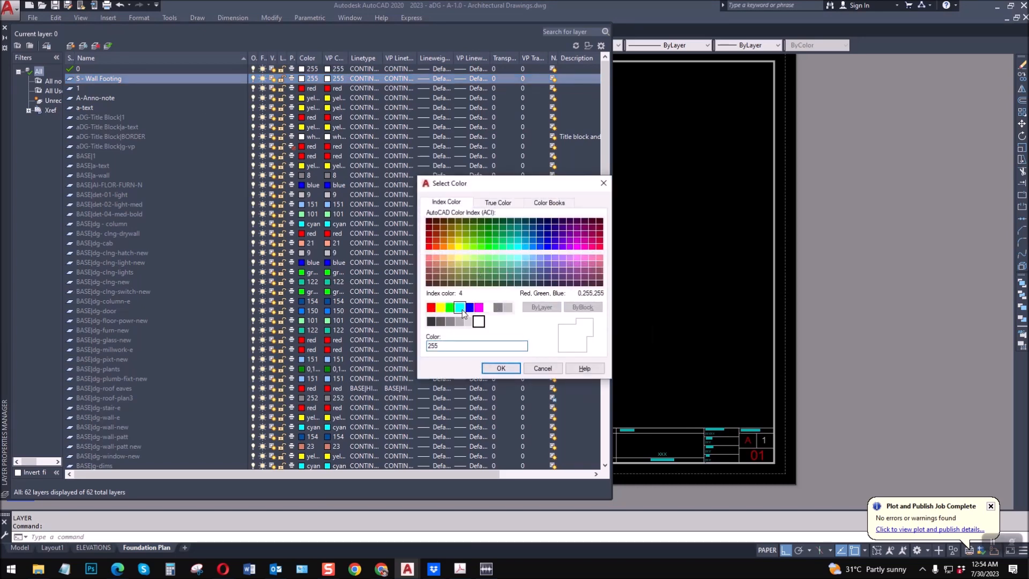
click(493, 372)
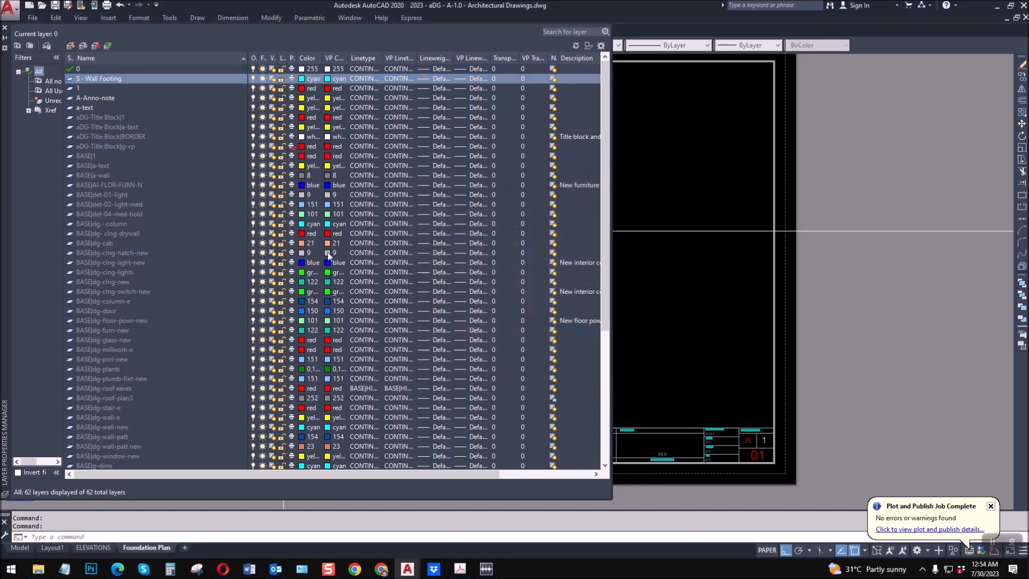
click(367, 80)
click(512, 275)
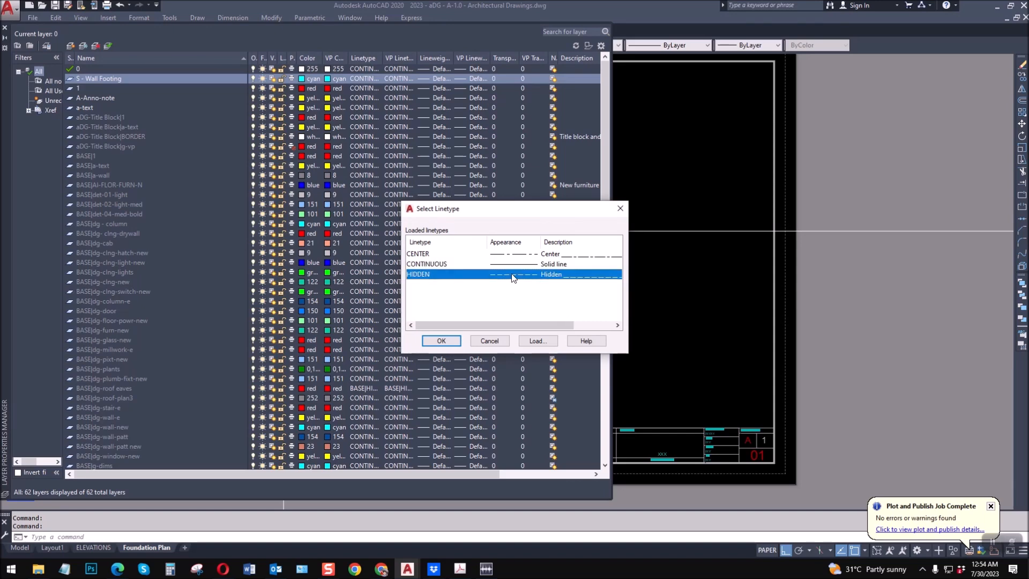
click(441, 340)
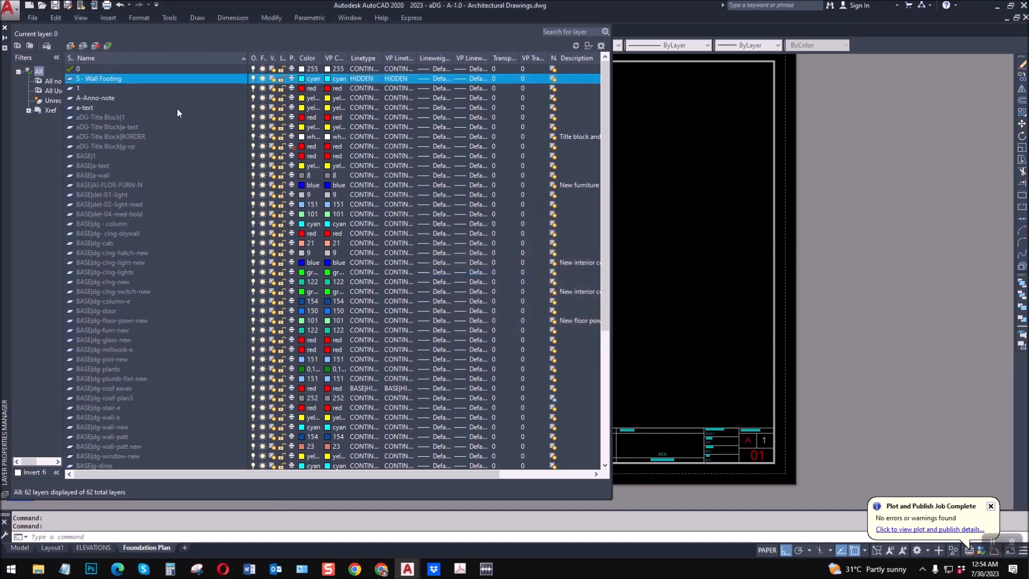
Step: Create a layer named S - Wall and set its color to green
click(70, 47)
text(S - Wall)
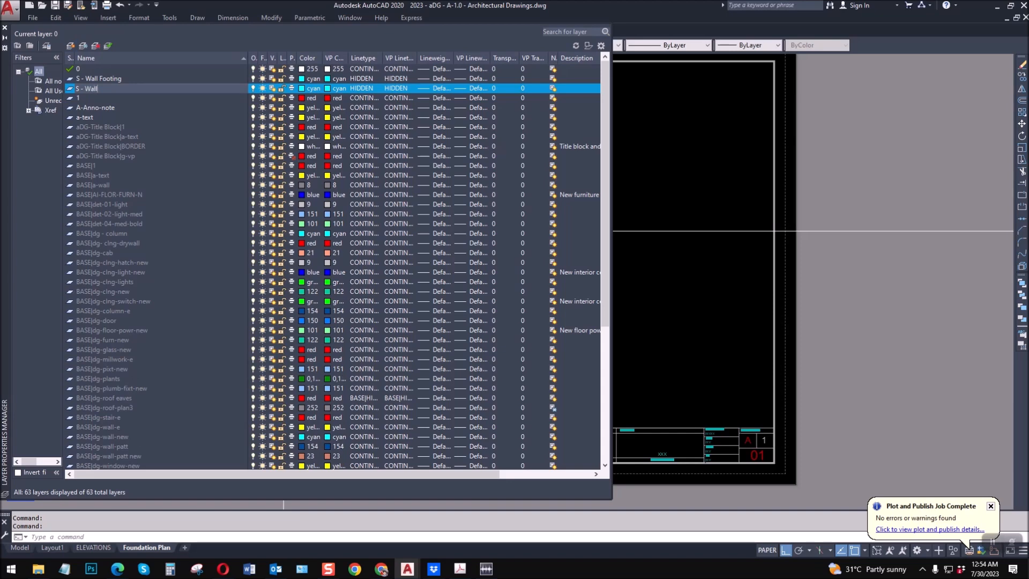
click(307, 88)
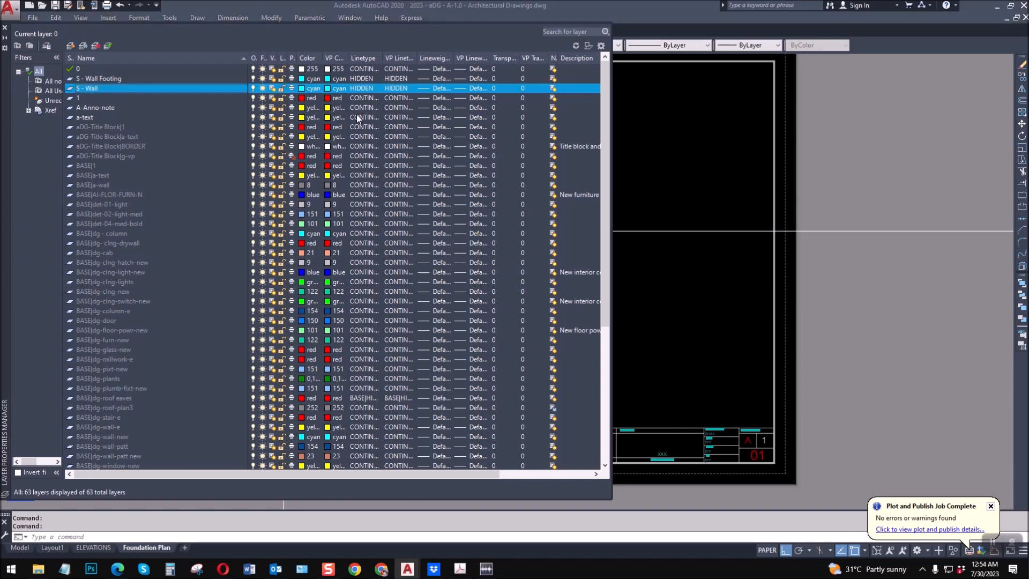
click(451, 309)
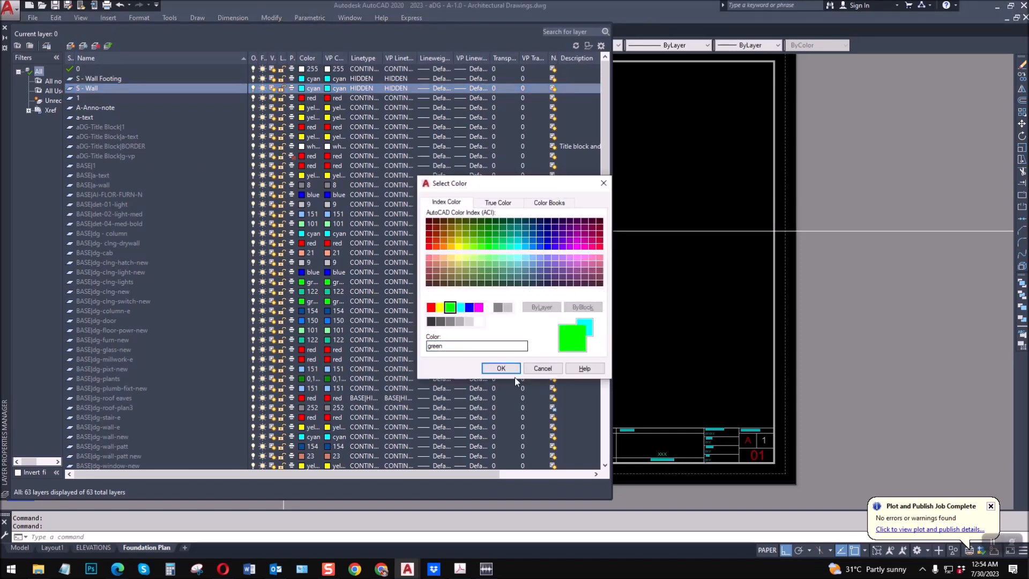
click(500, 368)
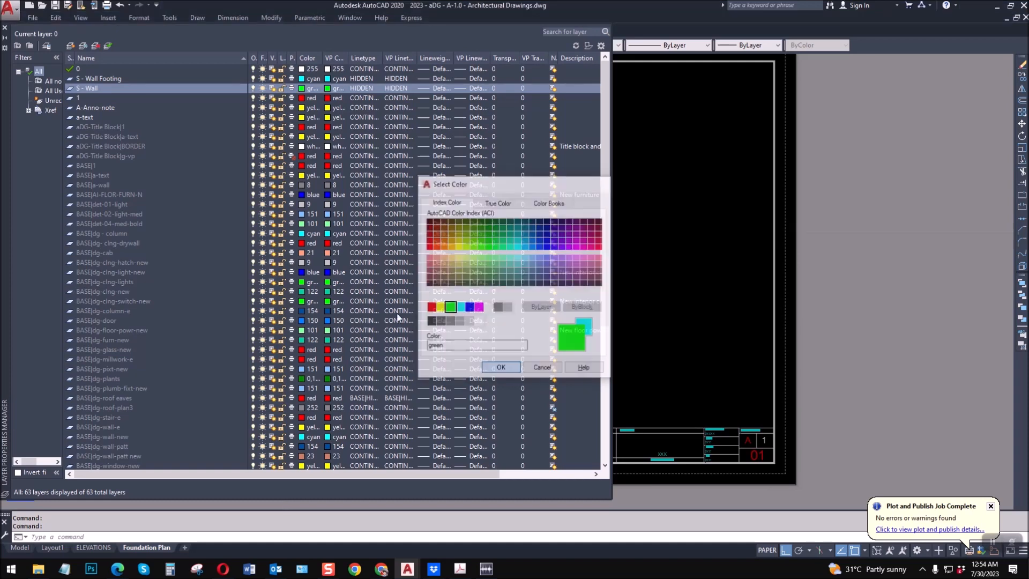
Step: Create a layer named S - Coumn with green color and the CONTINUOUS linetype
click(71, 47)
text(S - Coumn)
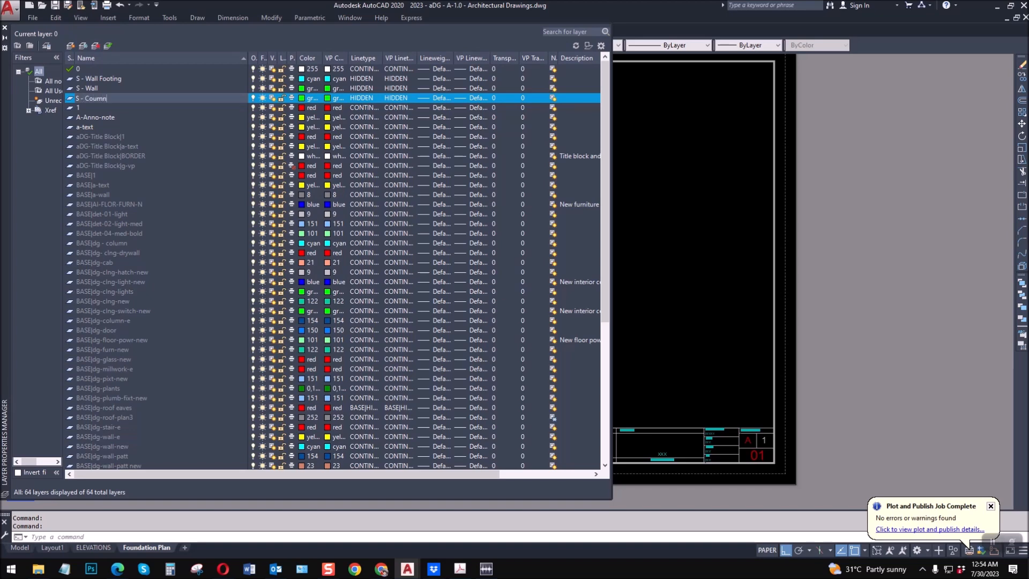
click(304, 98)
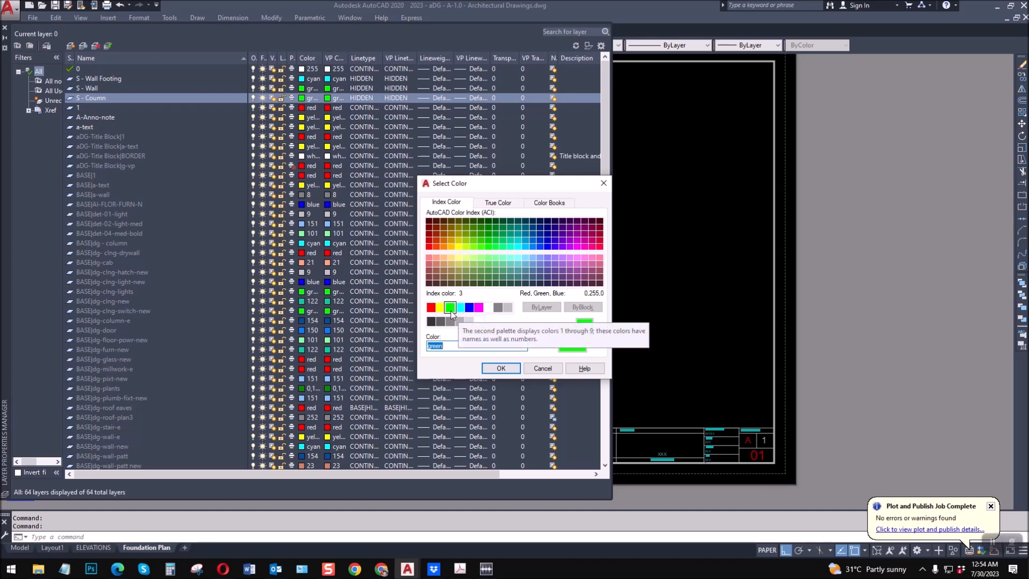
click(498, 366)
click(359, 99)
click(439, 264)
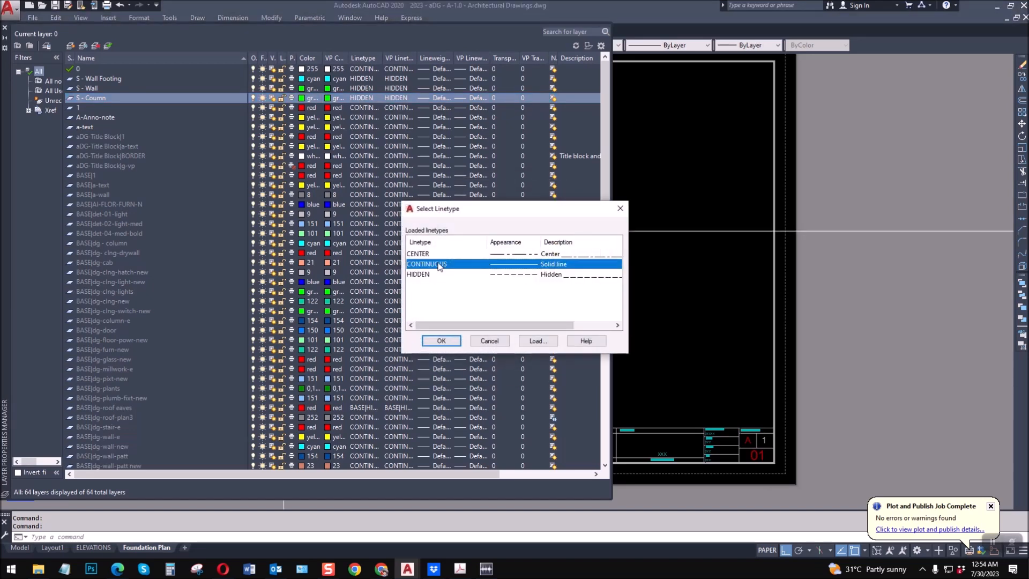
click(439, 341)
Step: Change the linetype of the S - Wall layer to CONTINUOUS
click(99, 89)
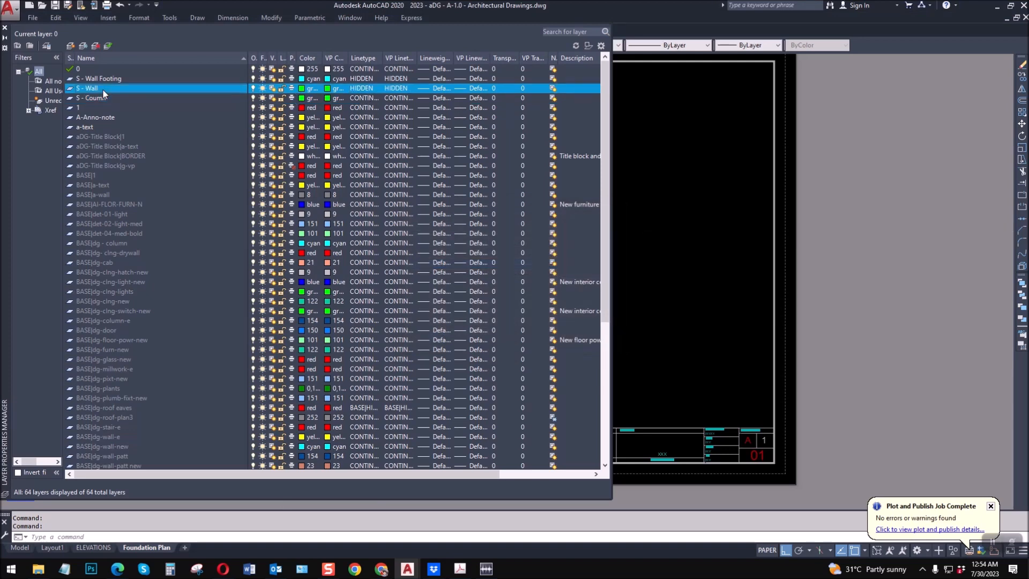
click(361, 89)
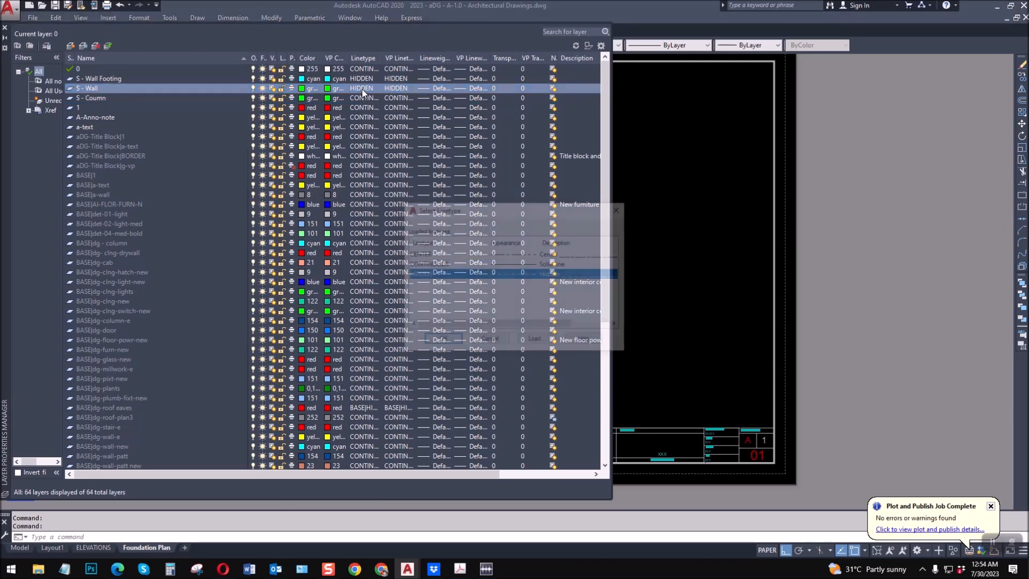
click(510, 265)
click(441, 340)
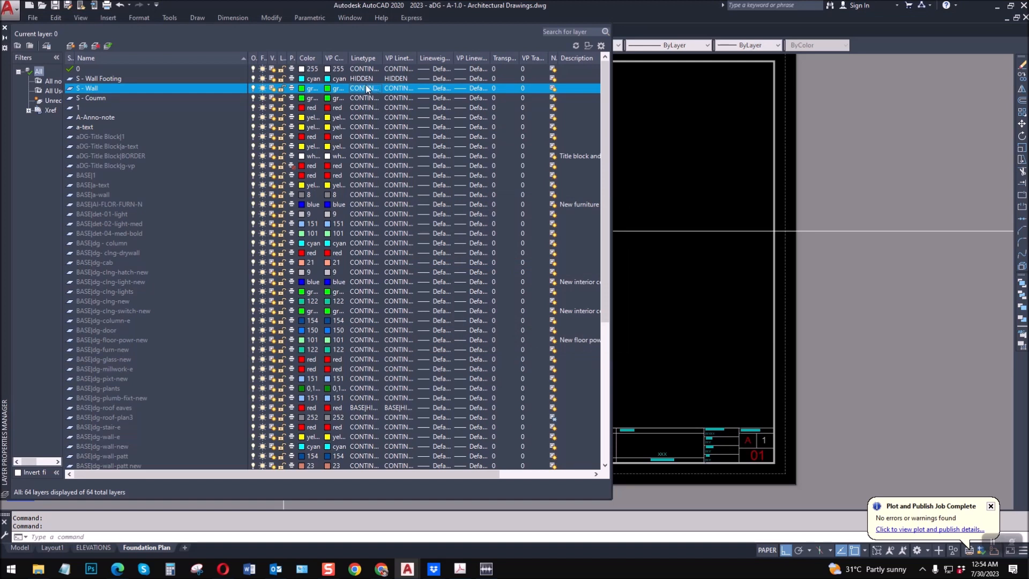
Step: Create a layer named S - Footing with cyan color and the HIDDEN linetype
click(99, 96)
click(71, 45)
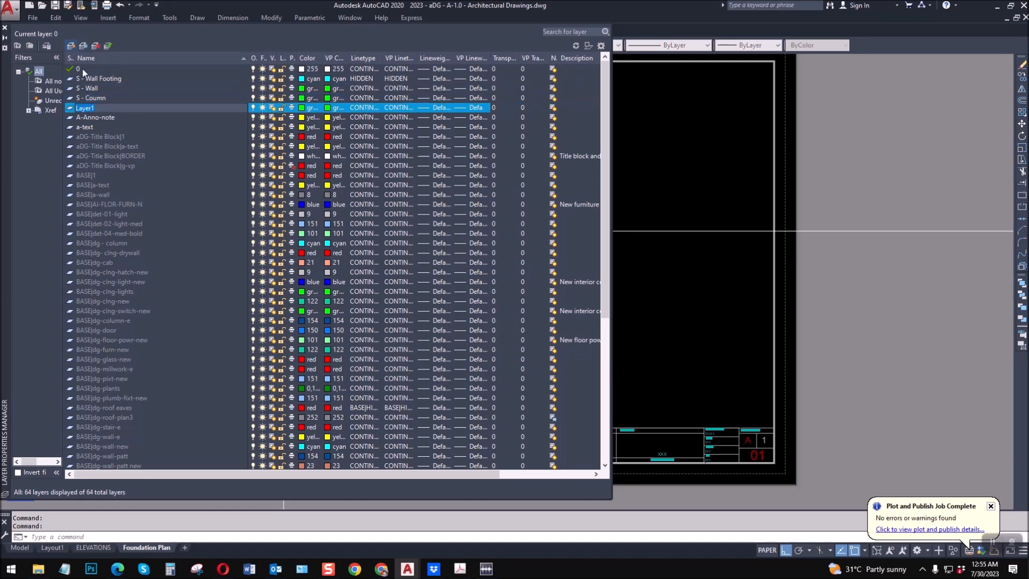
text(S - Footing)
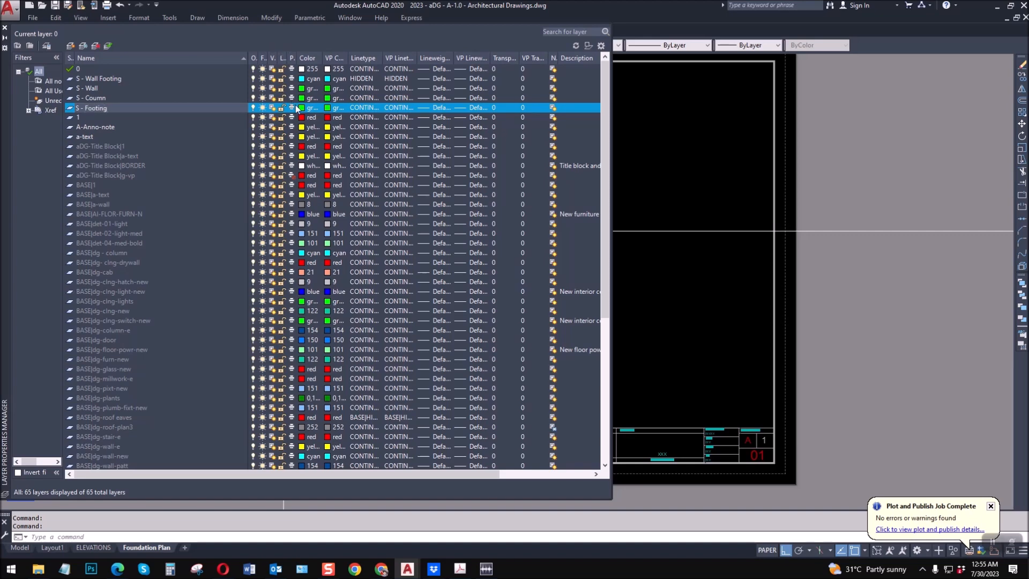
click(296, 107)
click(460, 307)
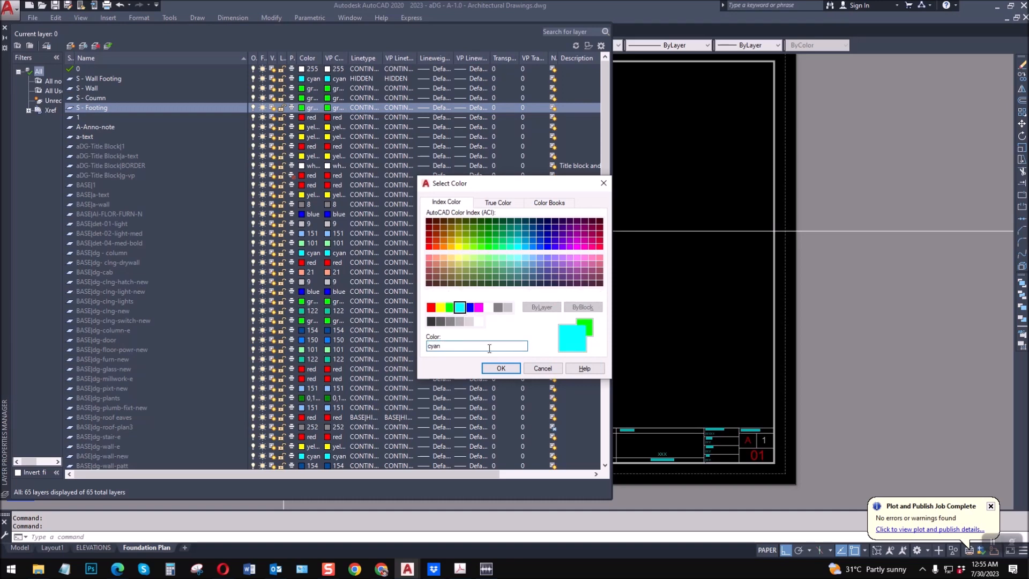
key(Return)
click(362, 108)
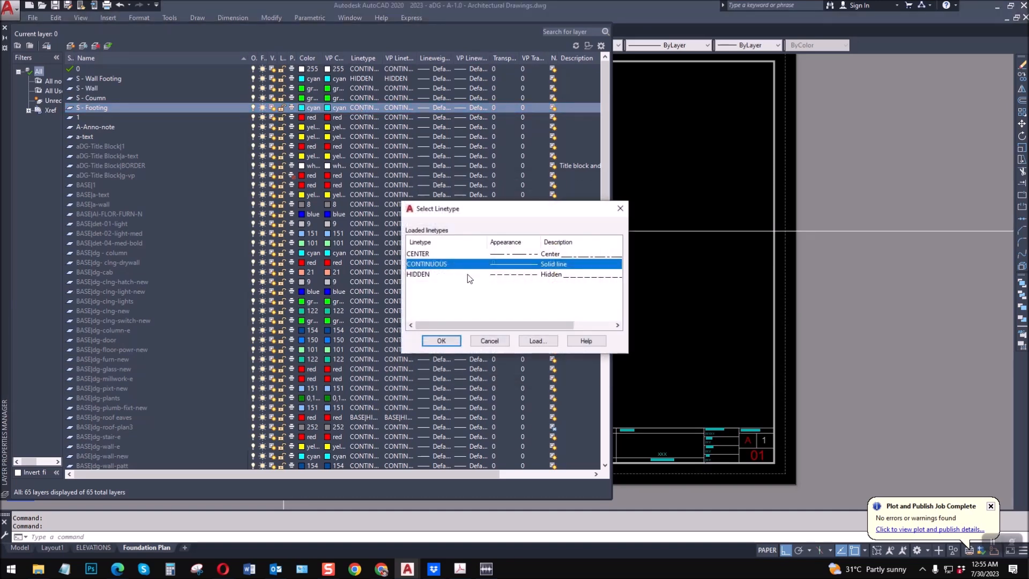
click(439, 275)
click(441, 340)
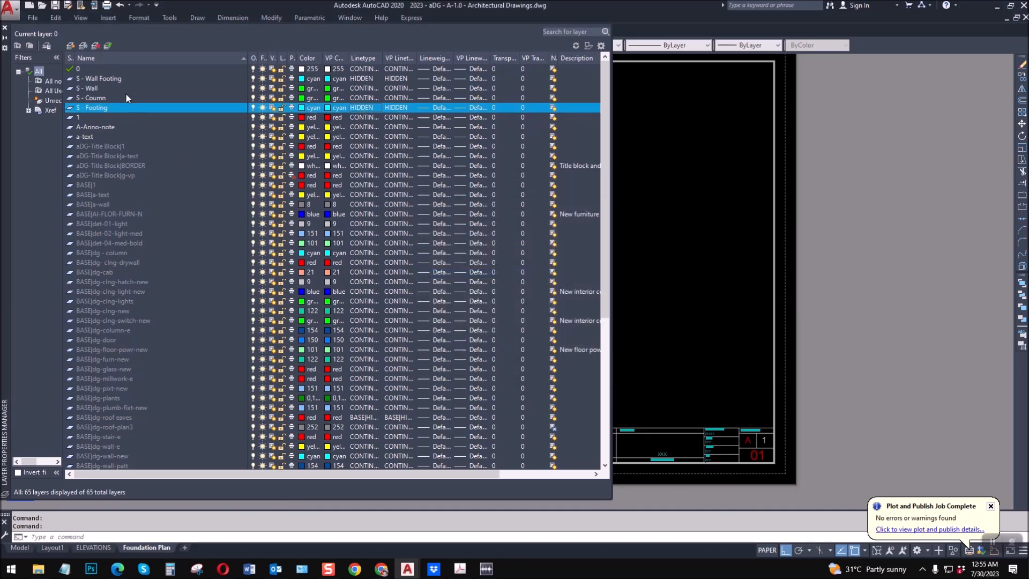
Step: Create a layer named S - Text and set its color to yellow
click(70, 43)
text(S - Text)
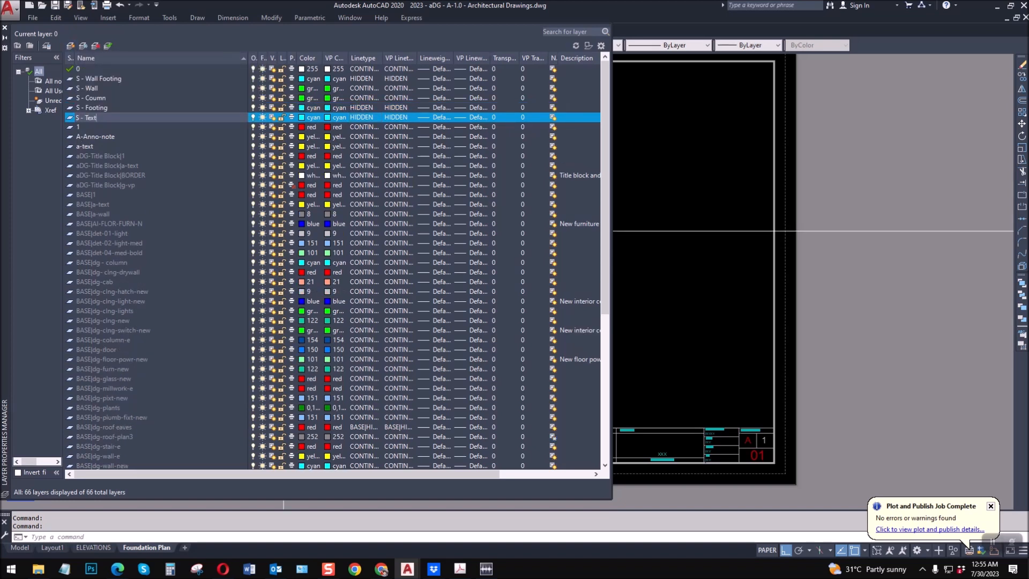
click(304, 117)
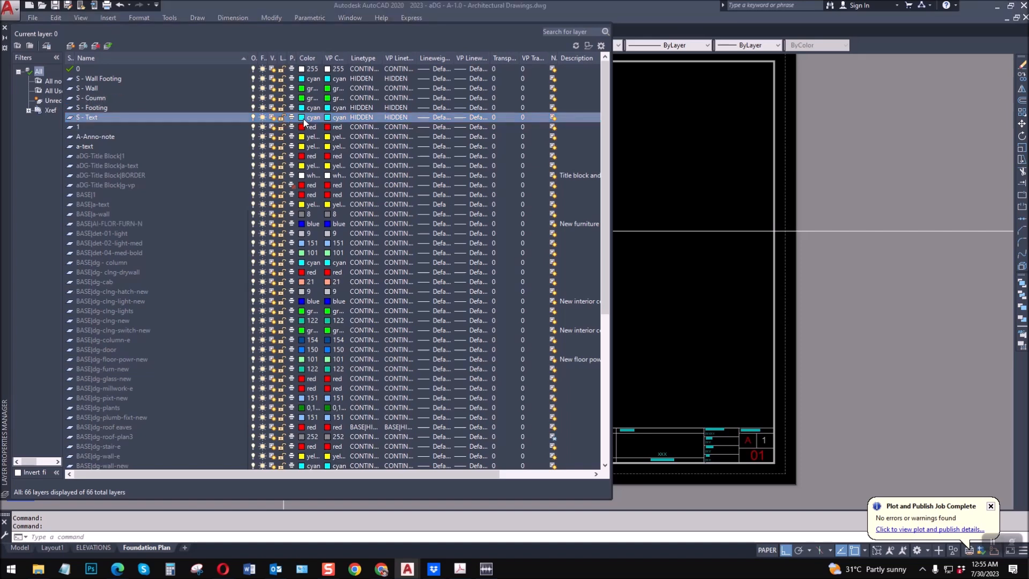
click(440, 307)
click(500, 368)
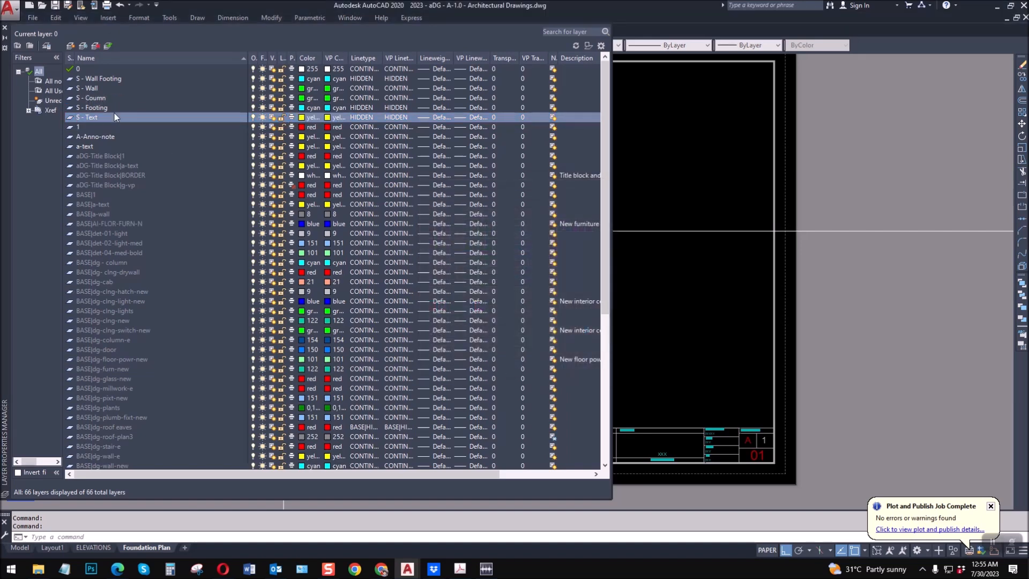
Step: Create a layer named S - Dimension and set its color to red
click(70, 45)
text(S - Dimension)
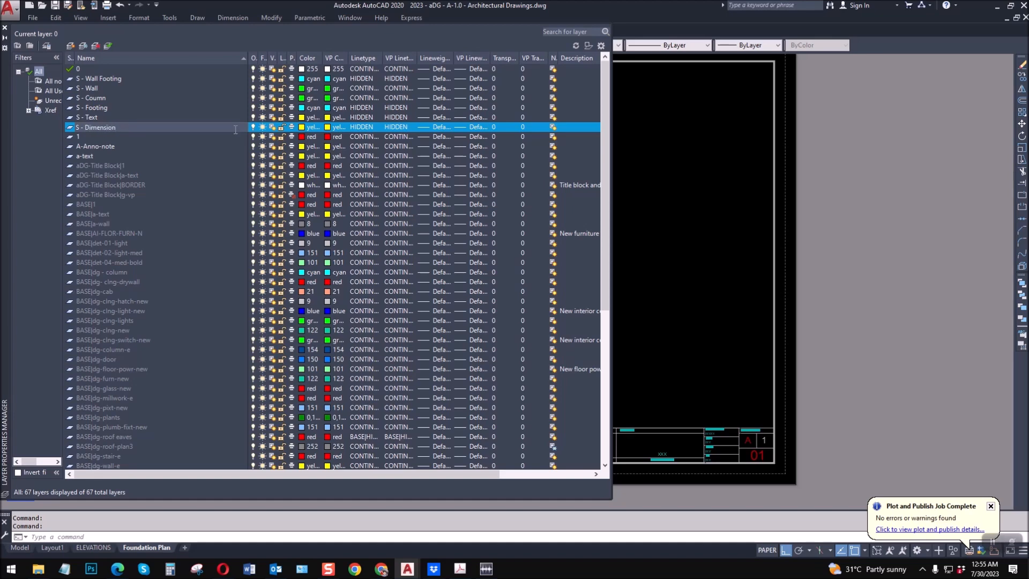
click(304, 128)
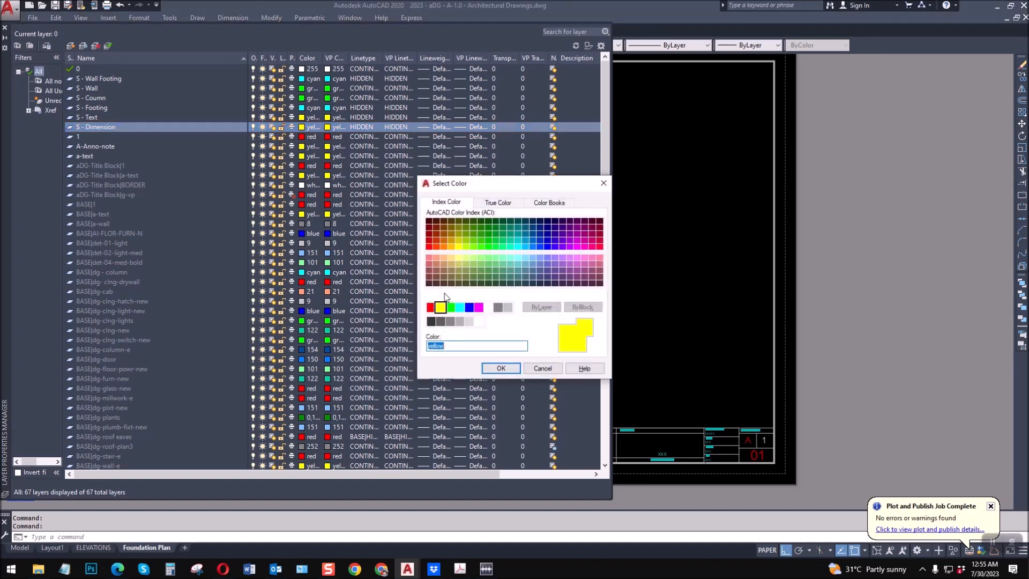
click(430, 307)
click(497, 368)
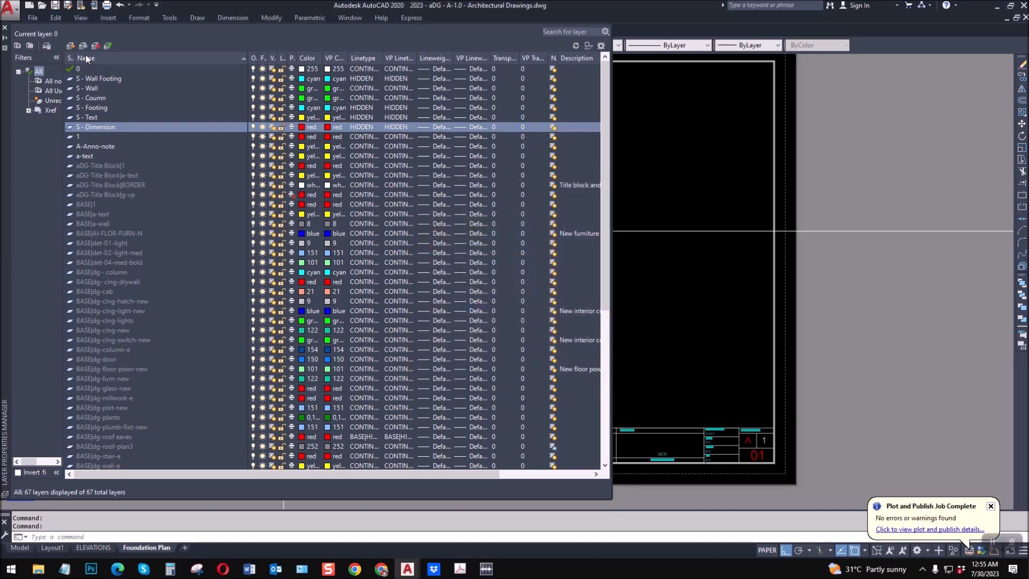
Step: Create a layer named S - Rebars and set its color to green
click(70, 45)
text(S - Rebars)
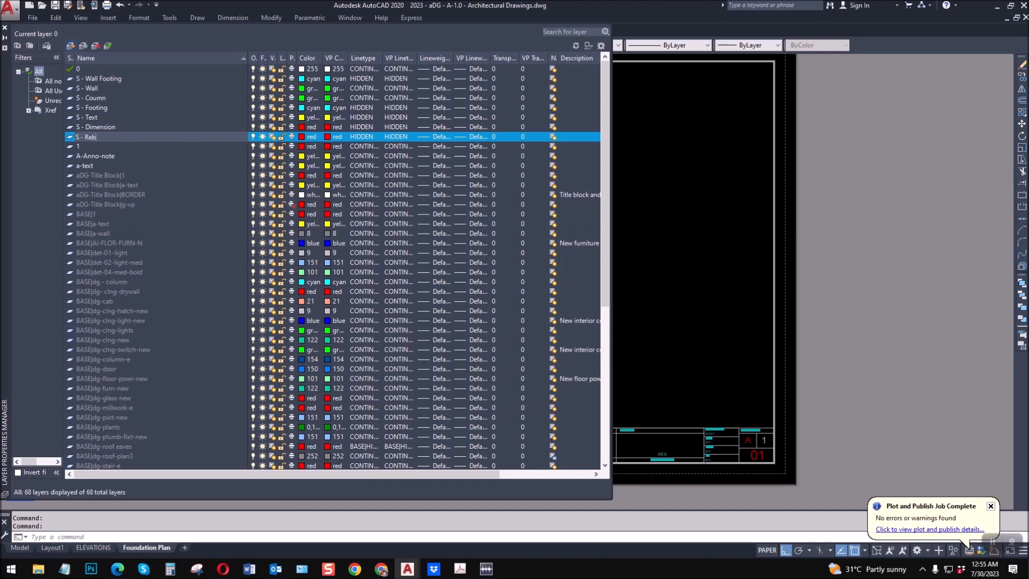
click(302, 137)
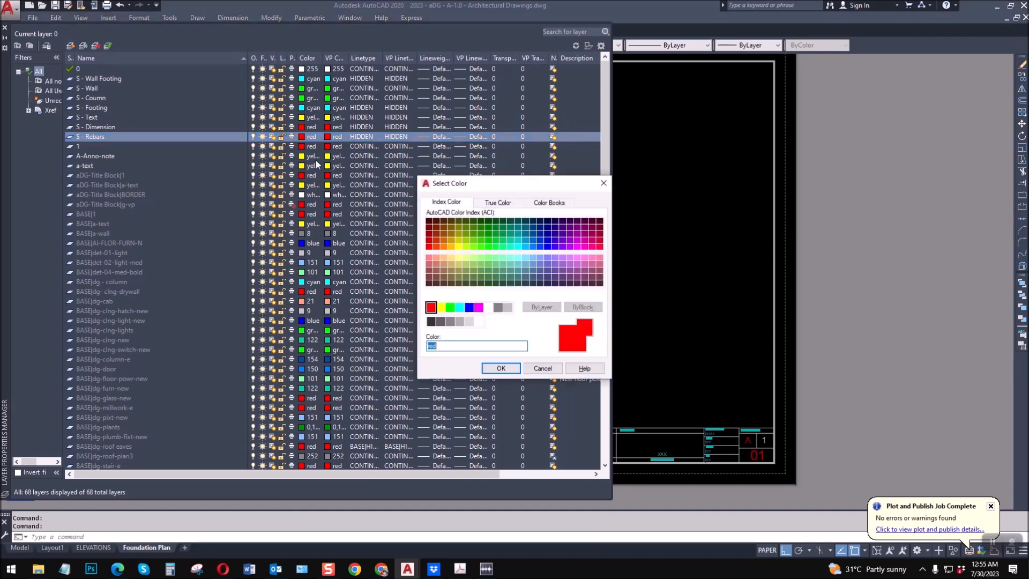
click(450, 307)
click(501, 368)
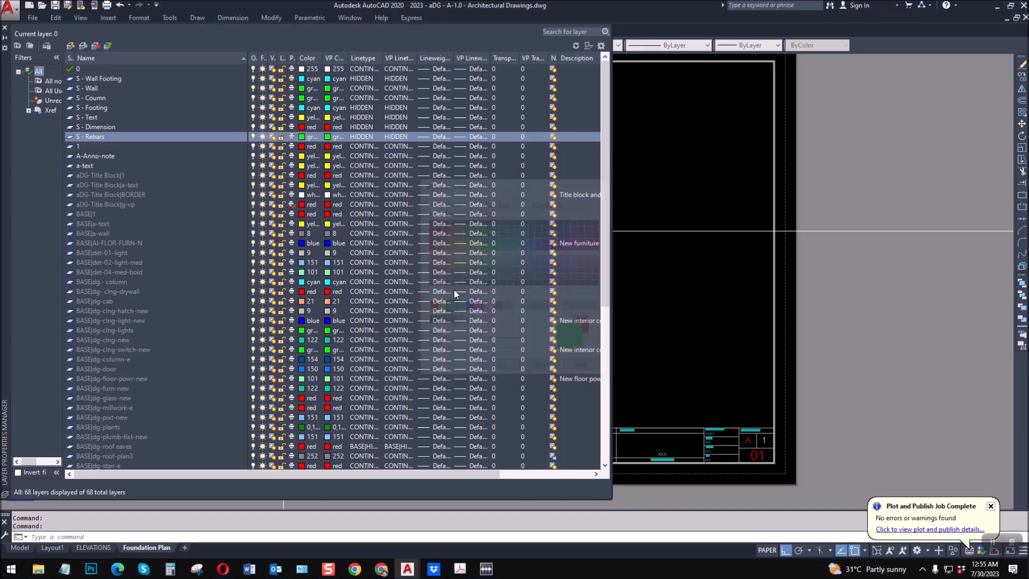
Step: Set the linetype of the S - Dimension and S - Text layers to CONTINUOUS
click(354, 127)
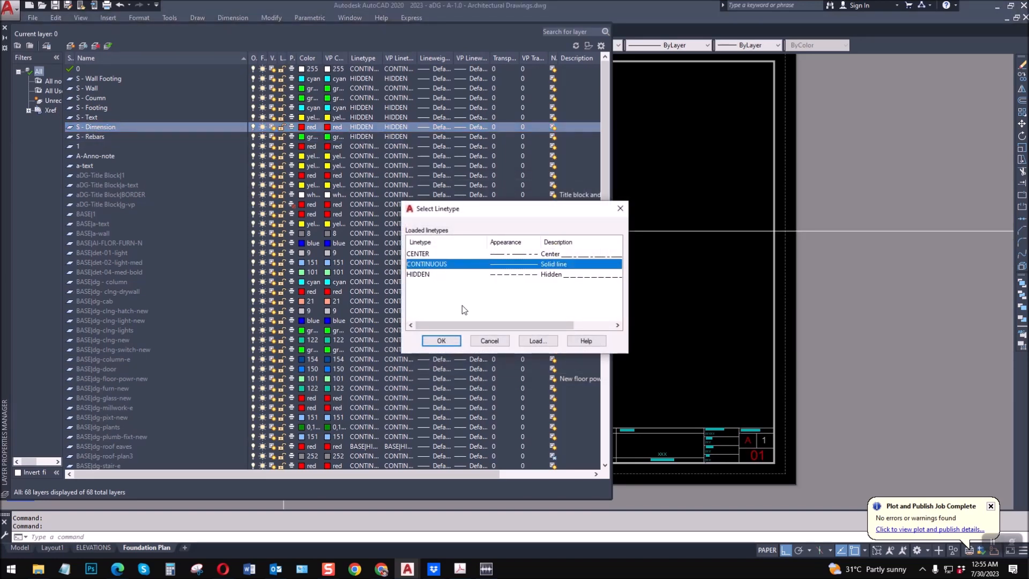
click(448, 340)
click(346, 118)
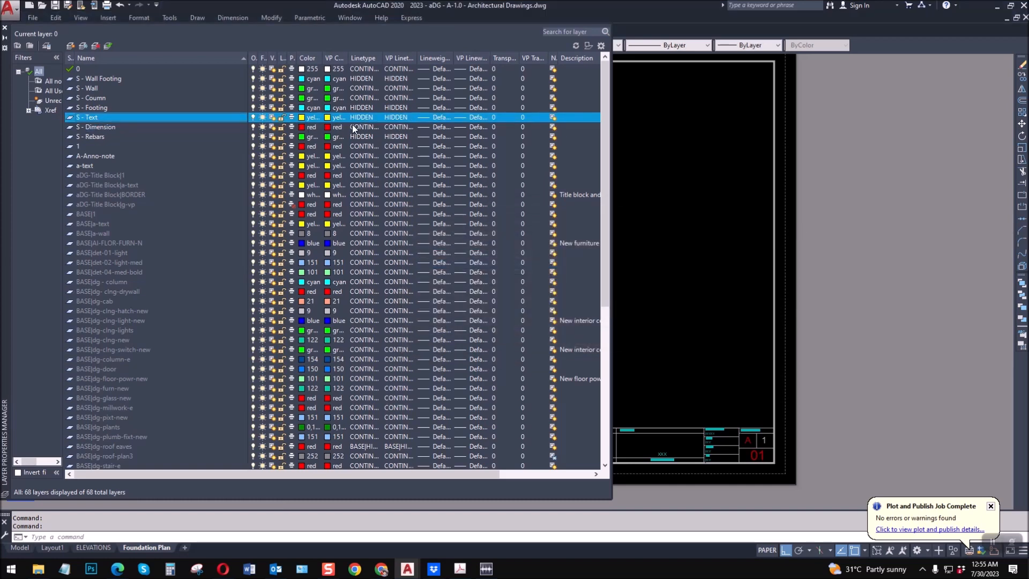
click(359, 118)
click(429, 264)
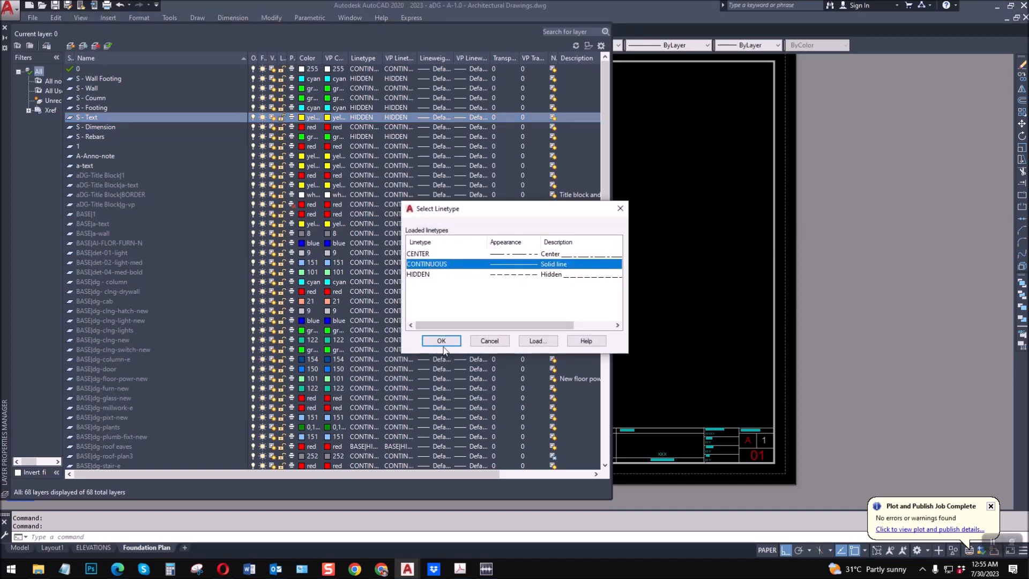
click(441, 341)
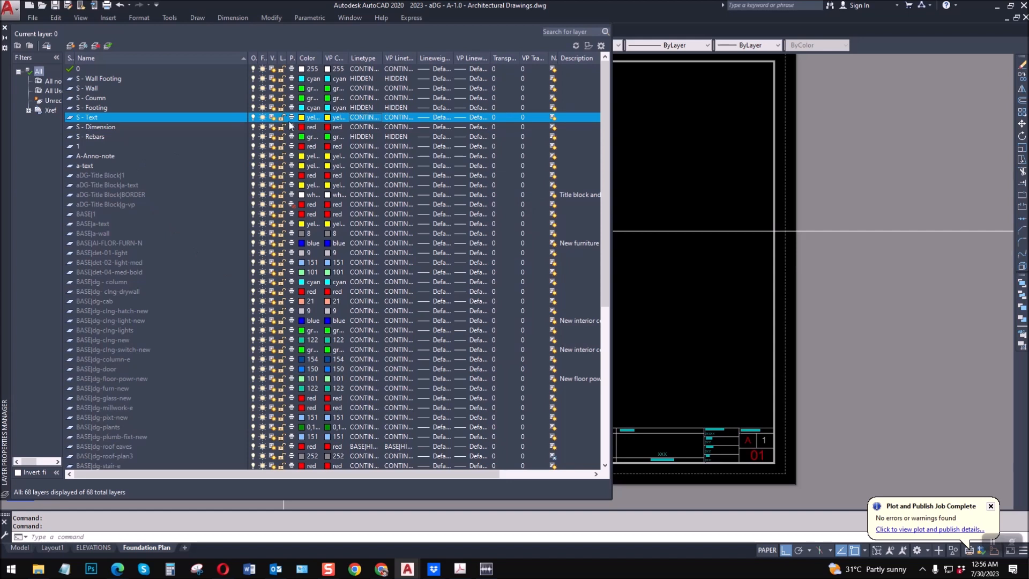
Step: Create a layer named S - Grid with yellow color and the CENTER linetype
click(98, 137)
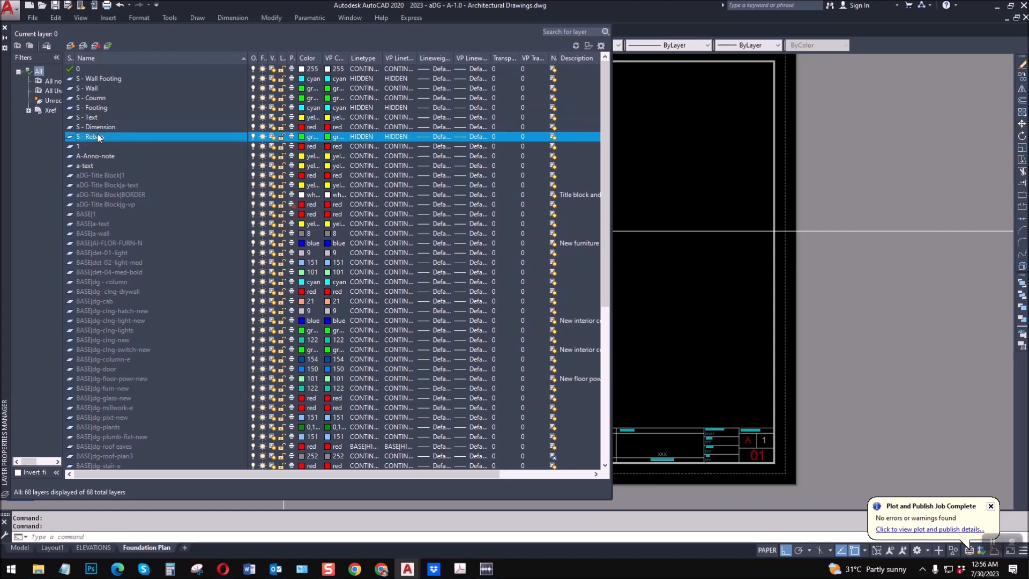
click(70, 46)
text(S)
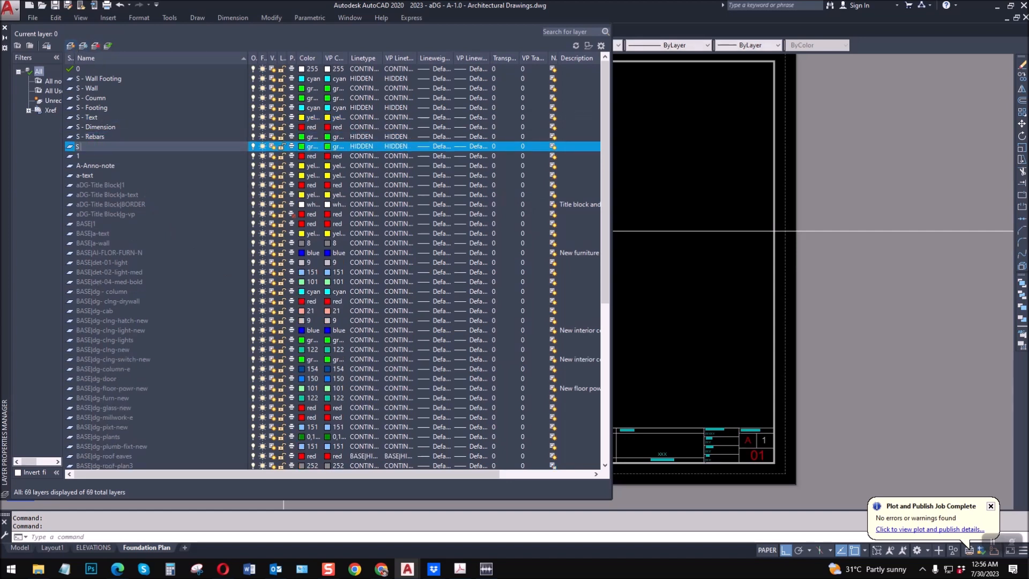
text( - Grid)
click(302, 147)
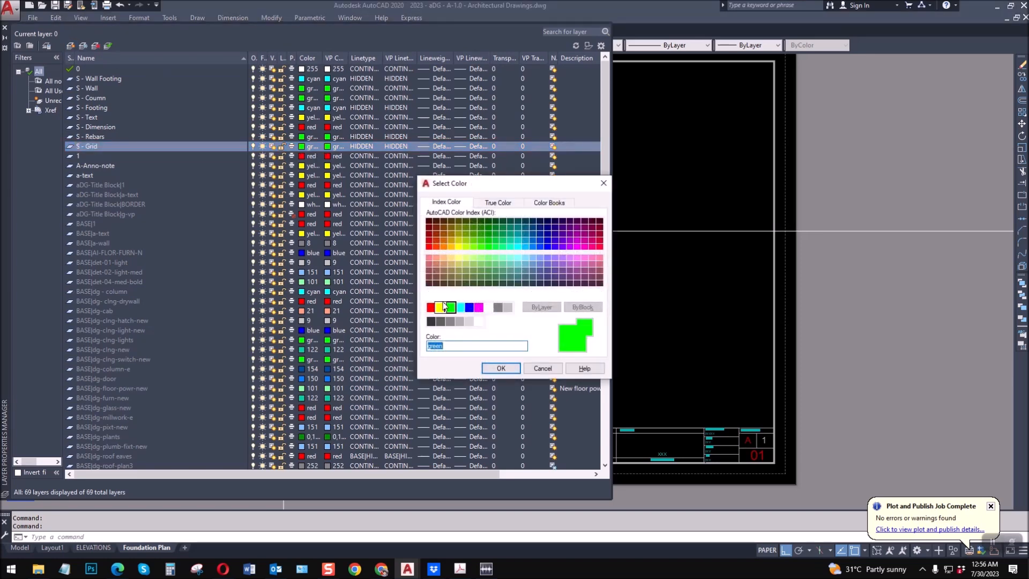
click(440, 307)
click(492, 368)
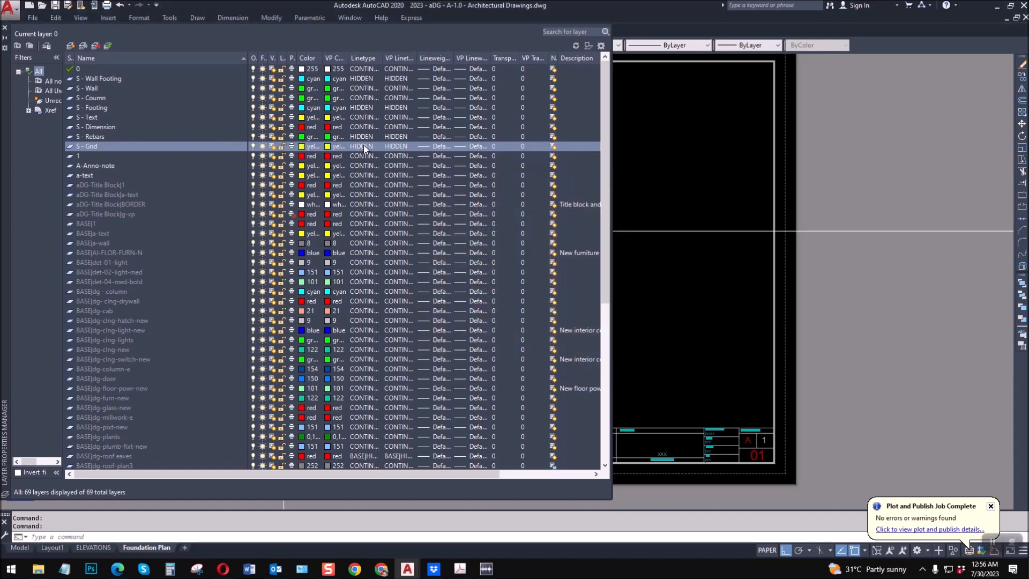
click(362, 146)
click(424, 254)
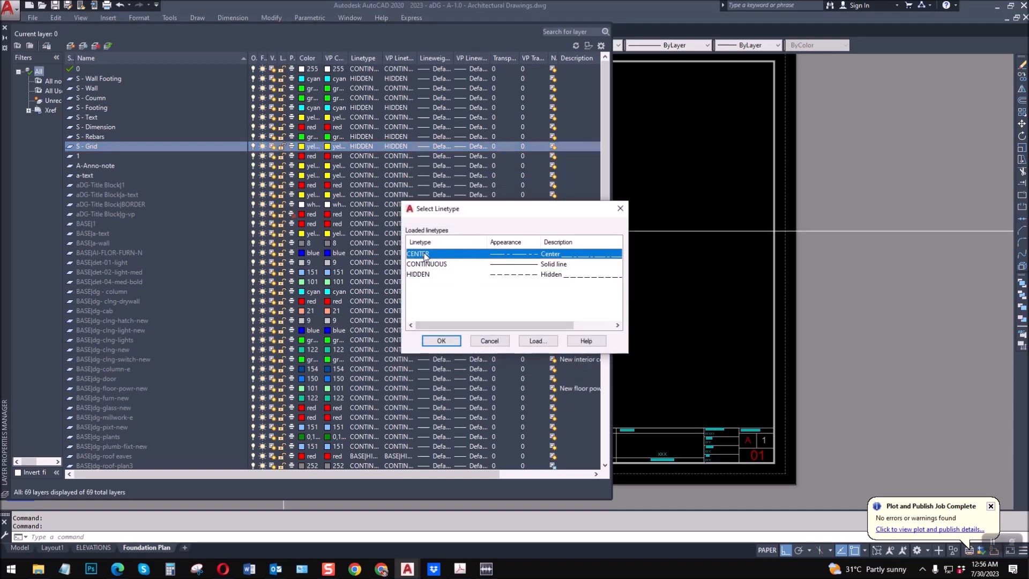
click(441, 341)
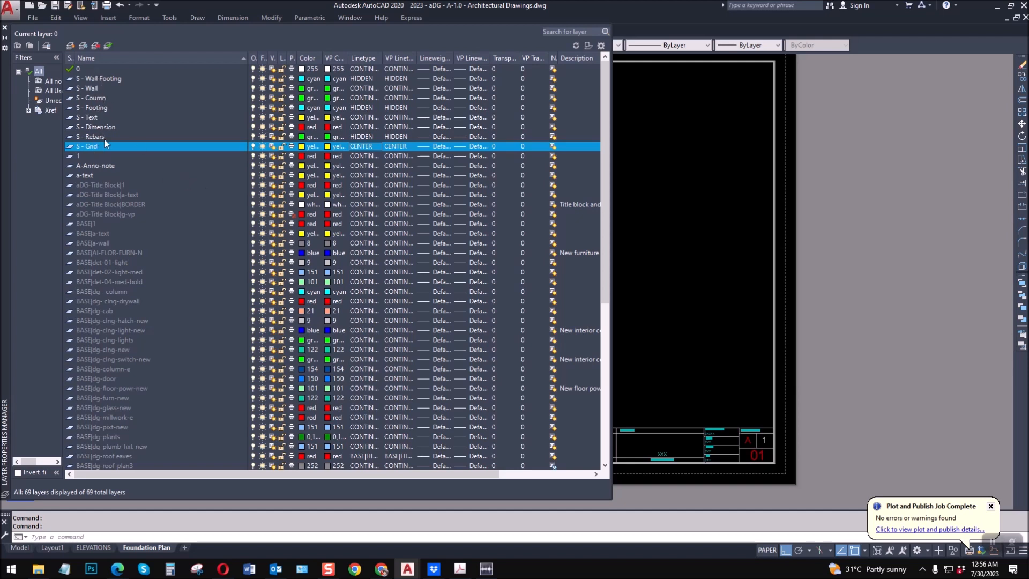
Step: Create a layer named S - Wall hatch based on S - Wall, with color 9, and close the layer manager
click(93, 87)
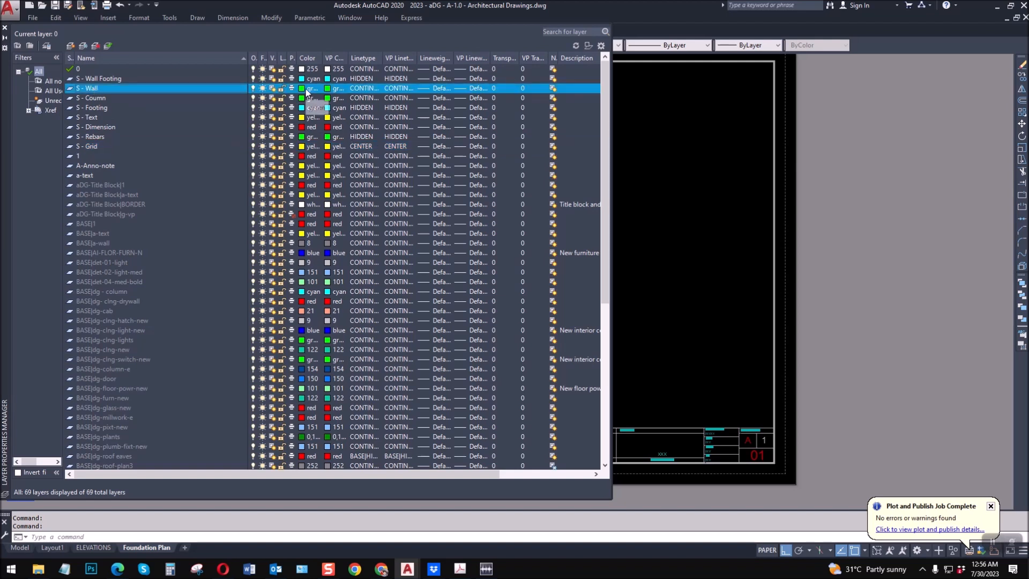
click(71, 46)
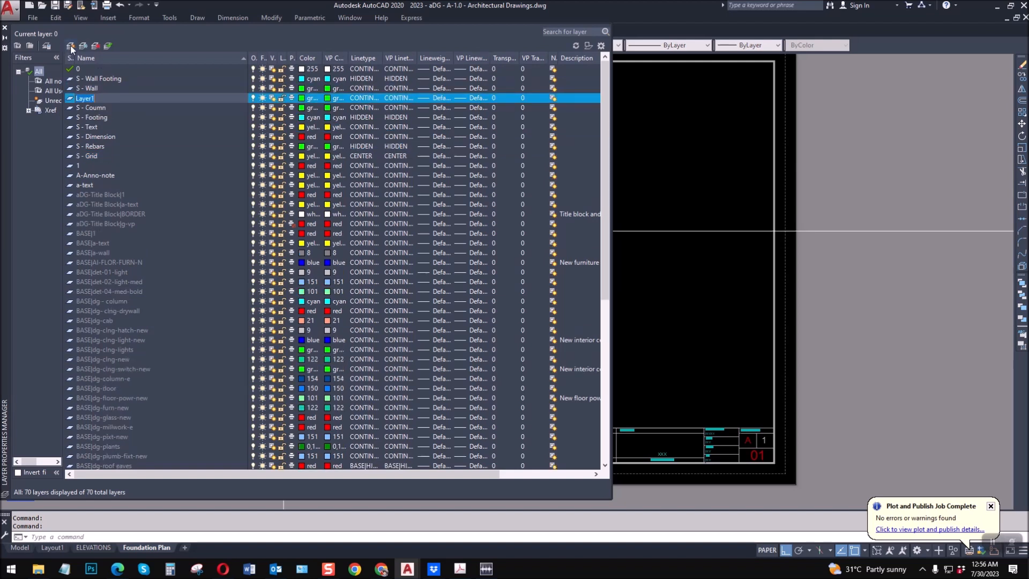
text(S)
click(310, 99)
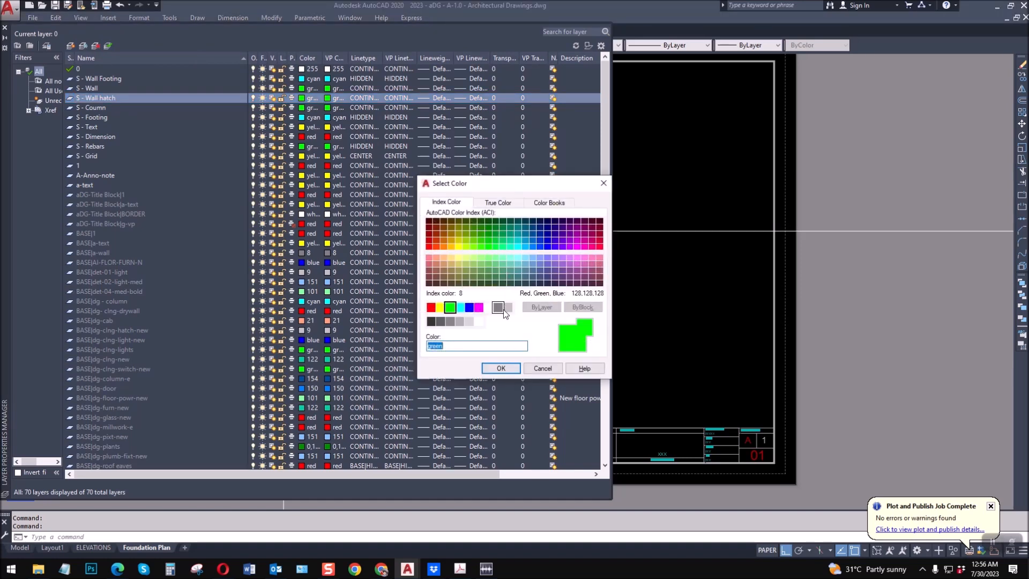
click(507, 309)
click(501, 368)
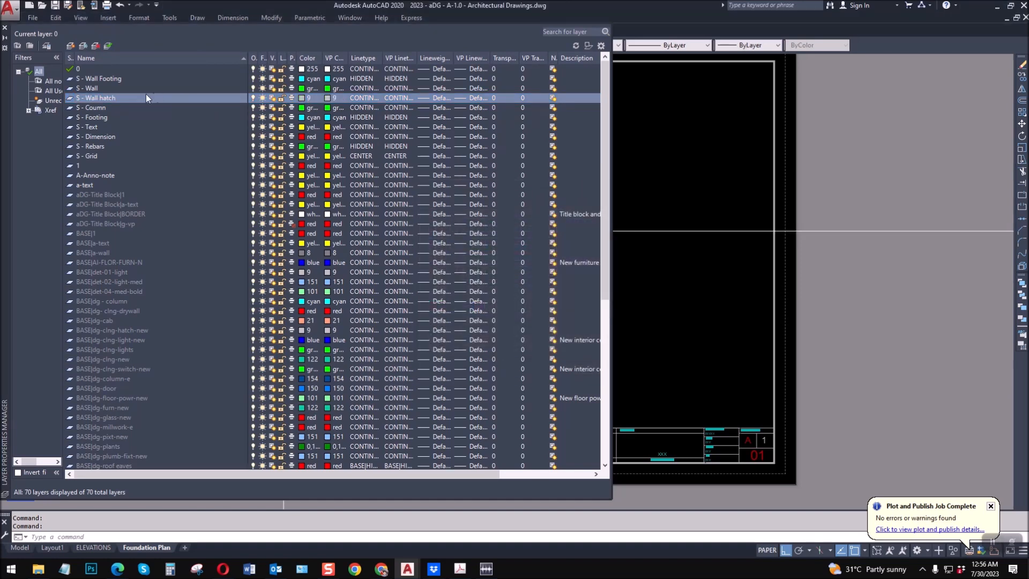
click(6, 28)
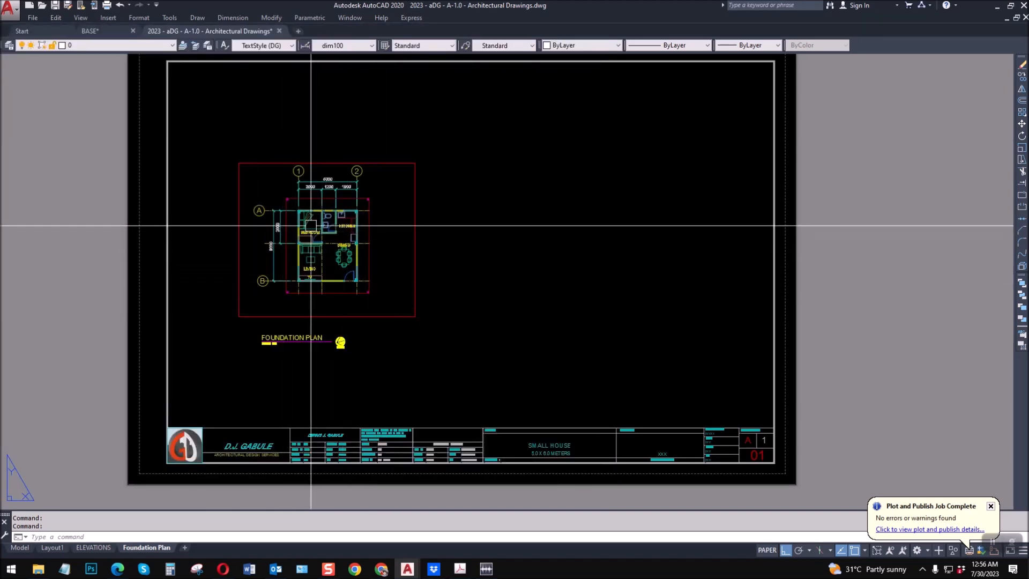
Step: Activate the floor plan viewport on the Foundation Plan layout and briefly check the plan in the BASE drawing
scroll(362, 224, up, 2)
double_click(279, 189)
scroll(278, 189, up, 3)
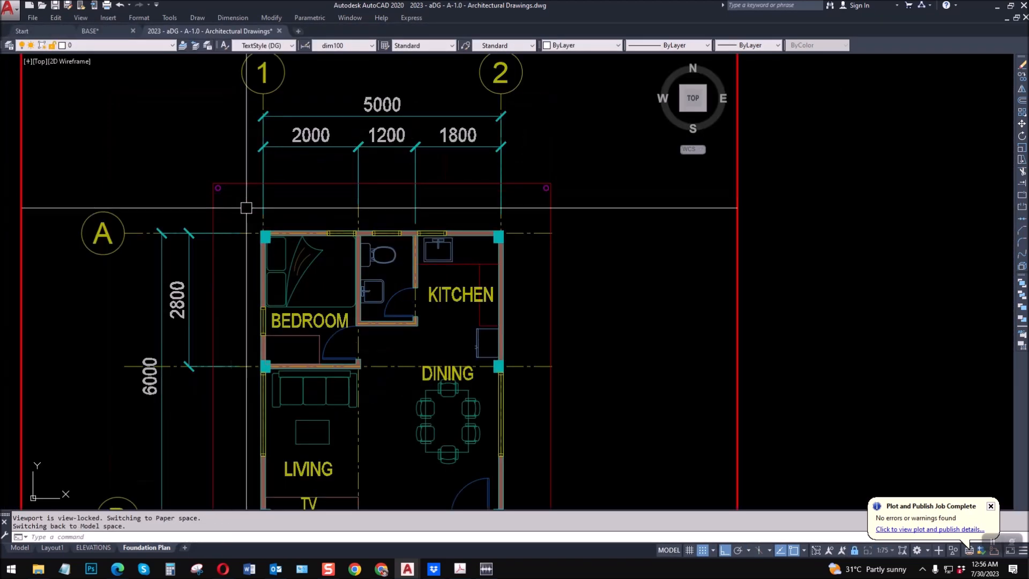
click(90, 30)
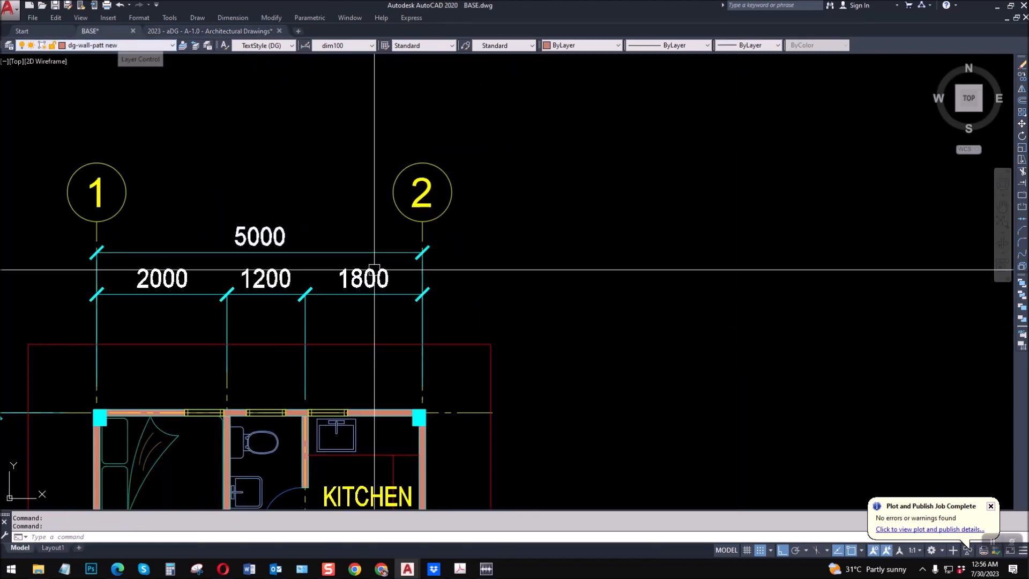
scroll(370, 273, down, 8)
click(202, 32)
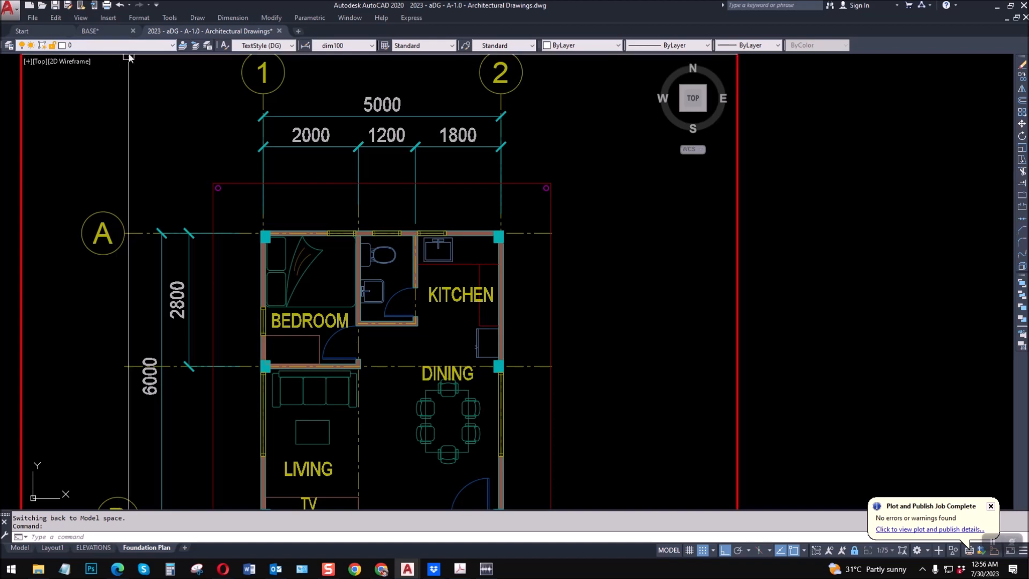
Step: Make S - Coumn the current layer and trace the column at grid A-1 with a rectangle
click(156, 46)
scroll(118, 203, down, 13)
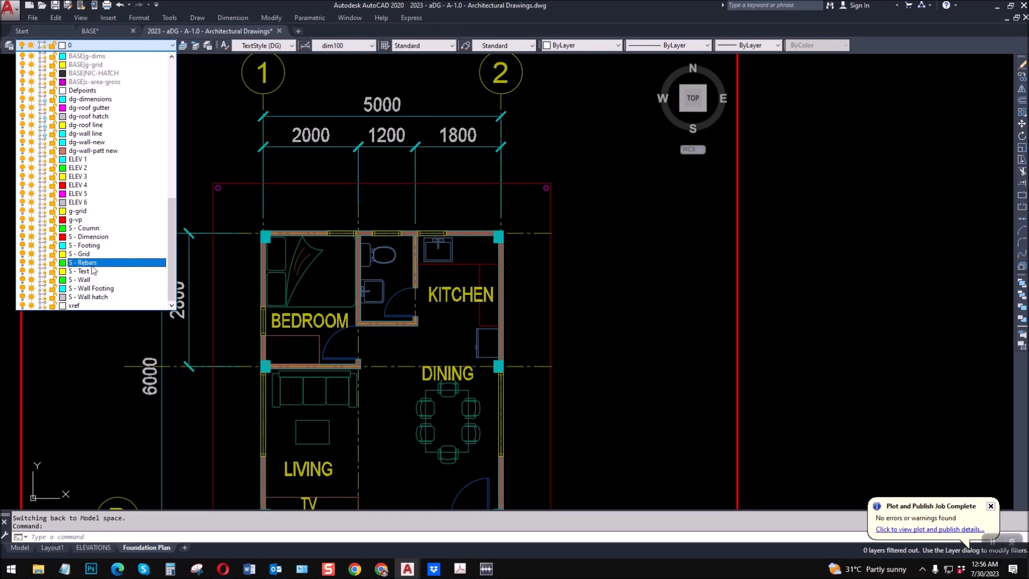
click(91, 228)
scroll(236, 209, up, 4)
key(Escape)
key(Escape)
text(rec)
key(Return)
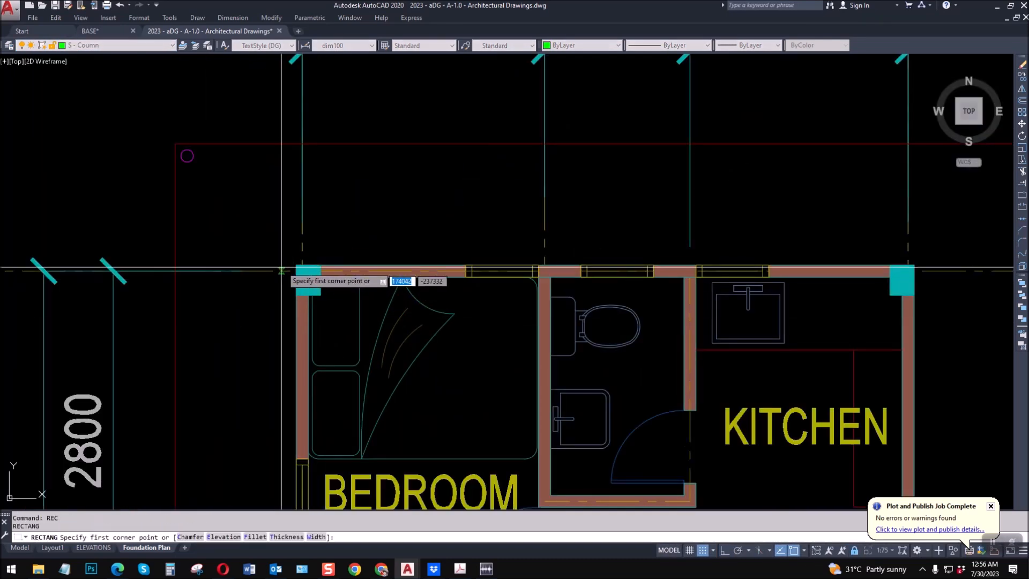
click(297, 265)
click(320, 295)
key(Return)
key(Escape)
key(Escape)
Step: Copy the column rectangle to the empty space above the bedroom wall
text(co)
key(Return)
click(313, 296)
key(Return)
click(308, 295)
key(F8)
click(381, 222)
key(Escape)
Step: Fill the copied column rectangle with a solid hatch
scroll(382, 225, up, 4)
text(h)
key(Return)
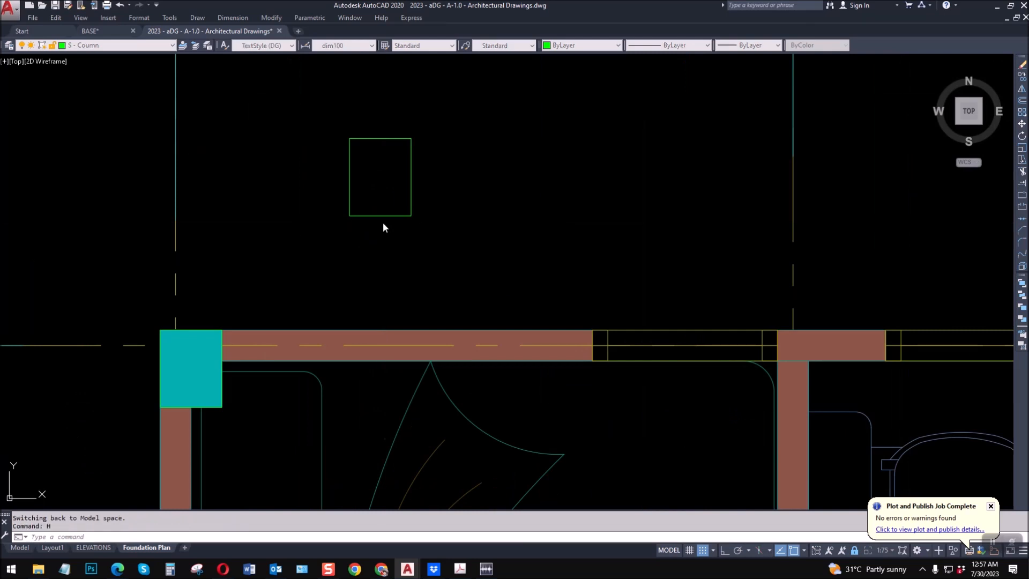
click(520, 175)
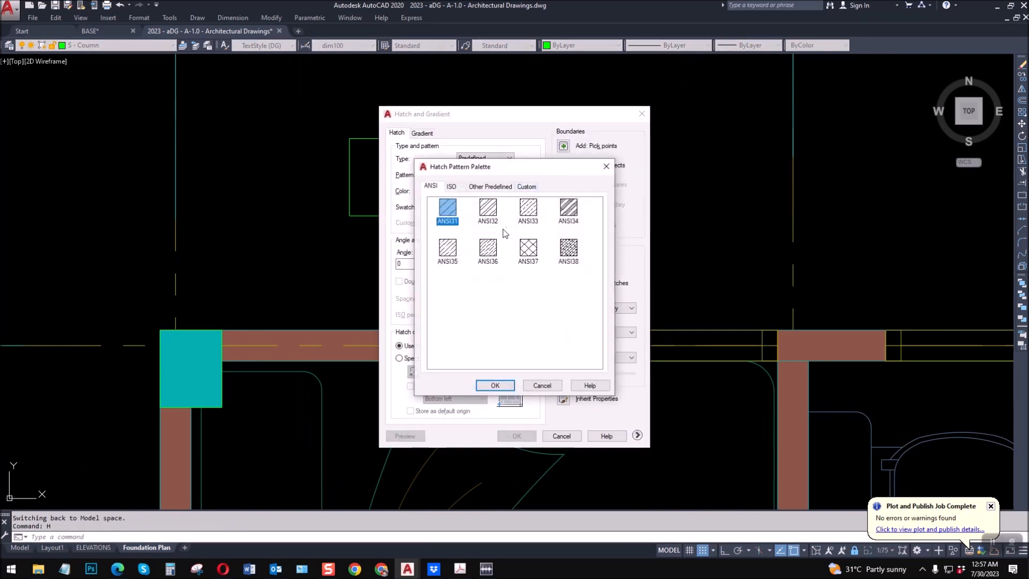
click(491, 186)
click(448, 209)
click(494, 386)
click(562, 145)
click(372, 178)
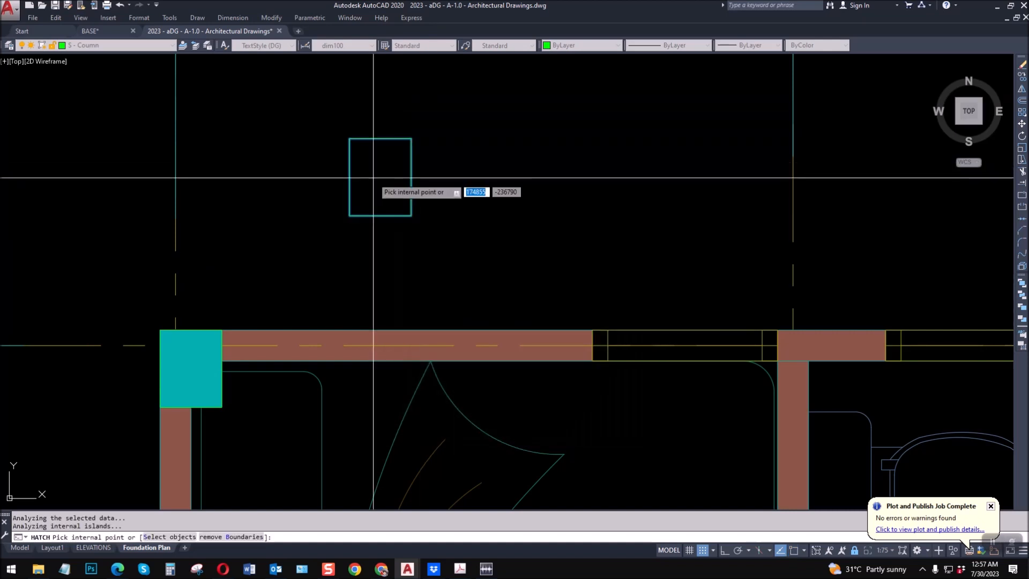
key(Return)
key(Return)
Step: Move the hatched column with its outline by its upper corner onto the existing column at grid A-1
scroll(357, 181, down, 4)
key(Escape)
key(Escape)
text(m)
key(Return)
click(324, 151)
click(409, 225)
key(Return)
click(354, 165)
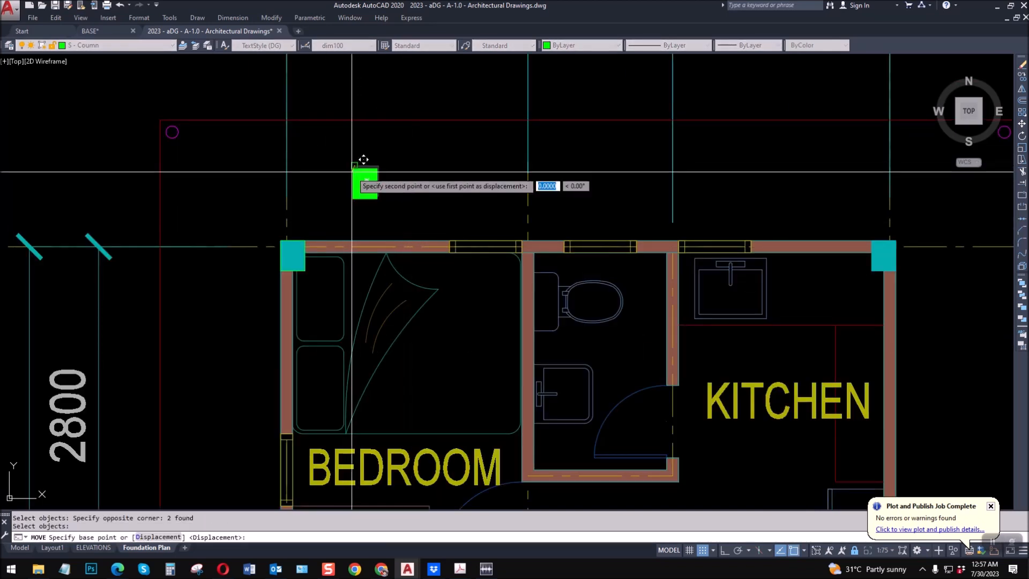
scroll(287, 237, up, 2)
click(281, 240)
key(Escape)
key(Escape)
Step: Copy the hatched column from grid A-1 onto the five other column locations of the plan
text(c)
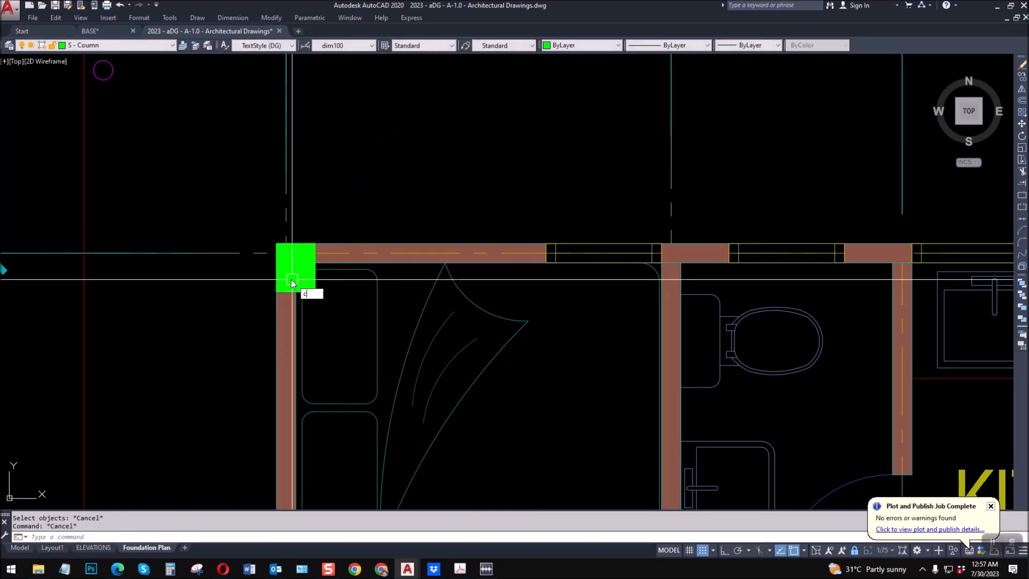
text(o)
key(Return)
click(230, 183)
click(349, 312)
key(Return)
click(277, 243)
scroll(207, 238, down, 2)
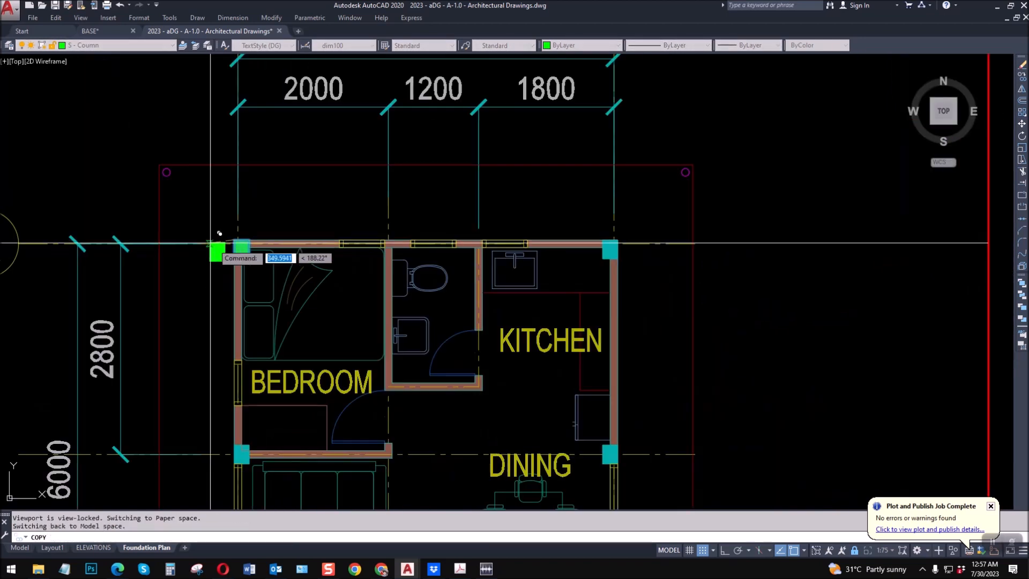
click(605, 243)
click(240, 445)
scroll(528, 346, up, 3)
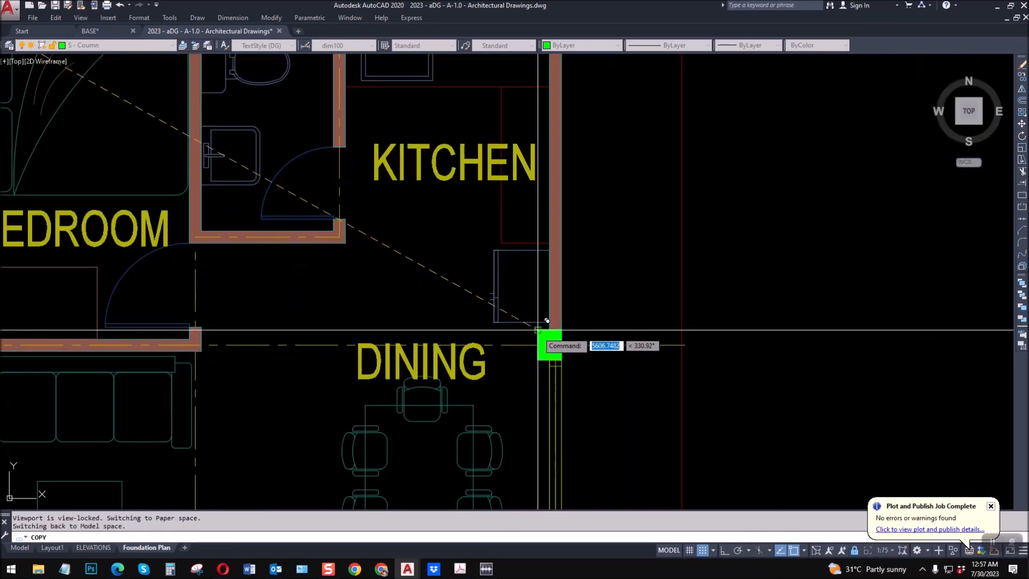
click(546, 321)
scroll(528, 294, down, 3)
scroll(321, 445, up, 4)
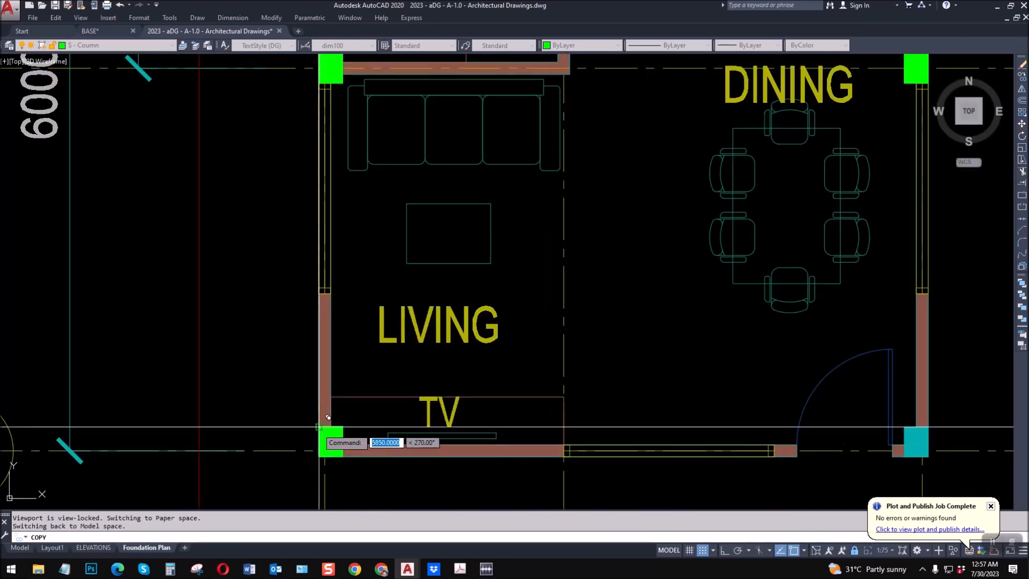
click(319, 427)
scroll(318, 427, down, 3)
scroll(514, 404, up, 4)
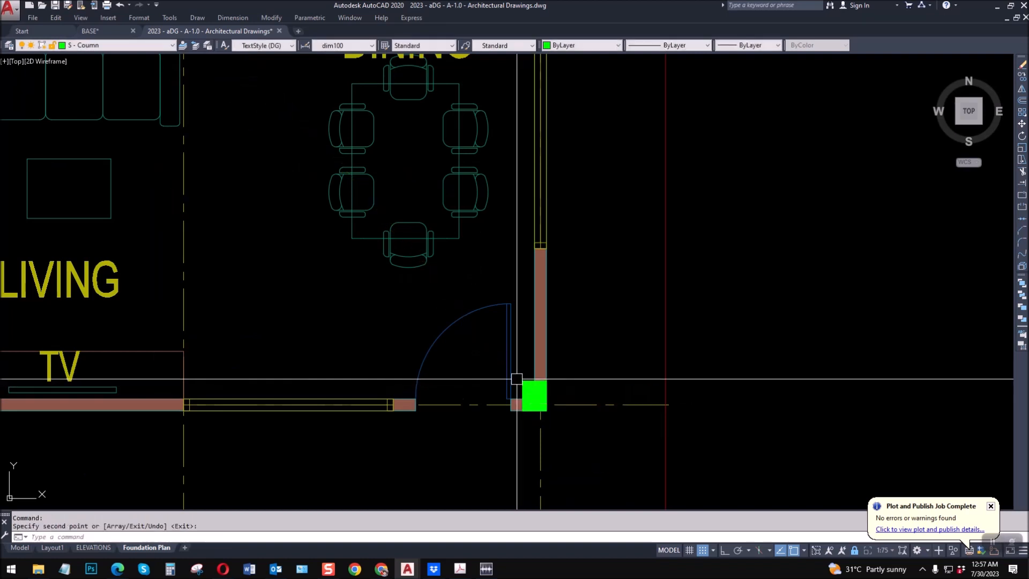
click(517, 379)
key(Escape)
Step: Make S - Footing the current layer and draw an 800 by 800 square footing outline with a polyline above grid bubble A
scroll(516, 379, down, 5)
click(114, 46)
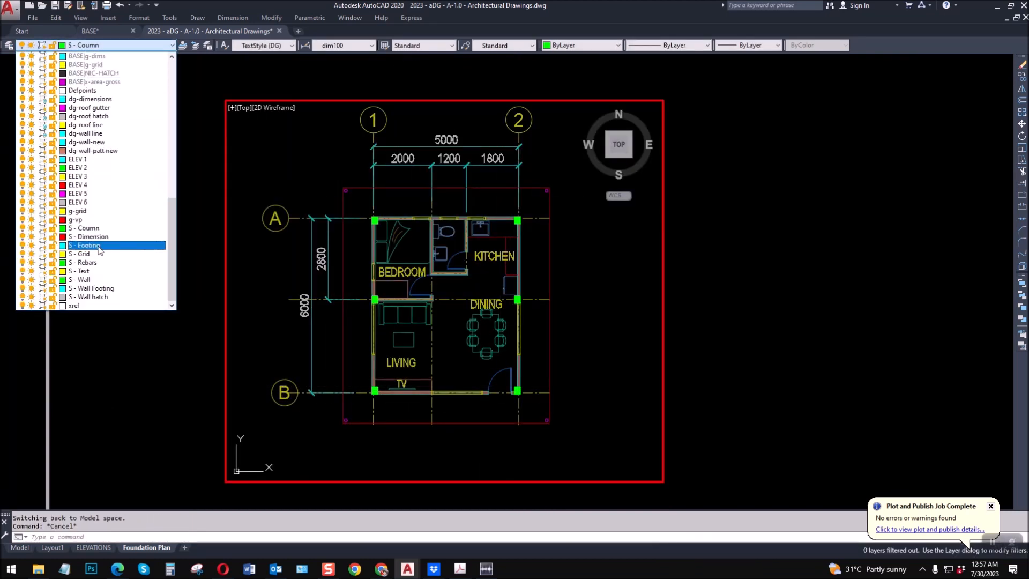
click(89, 245)
scroll(309, 161, up, 4)
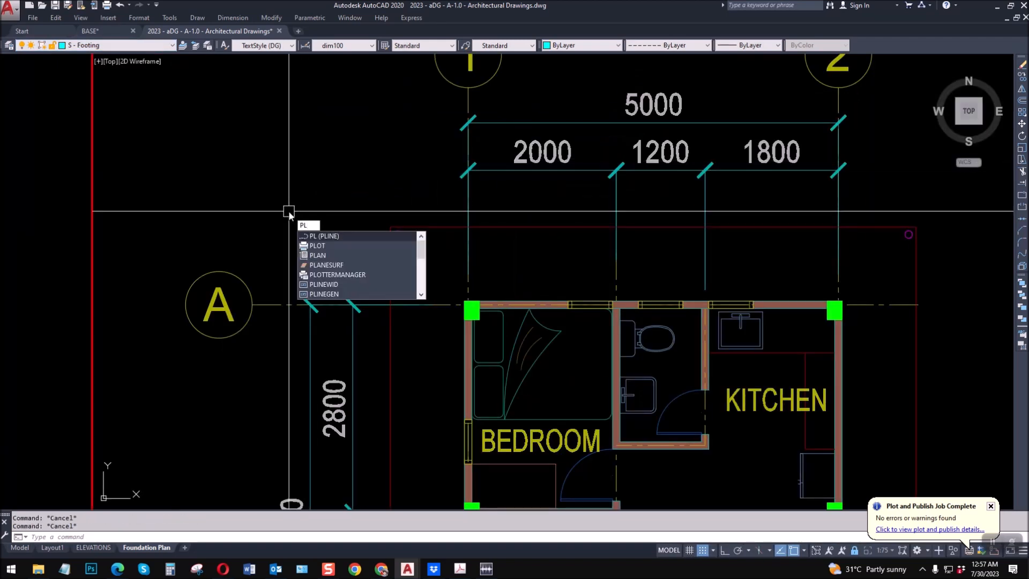
key(Return)
click(229, 141)
key(F8)
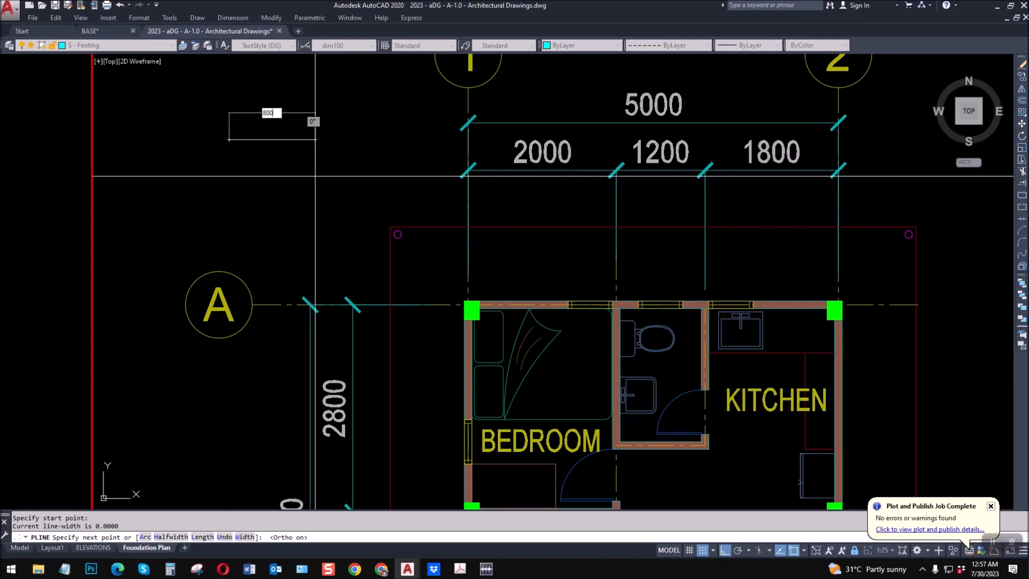
key(Return)
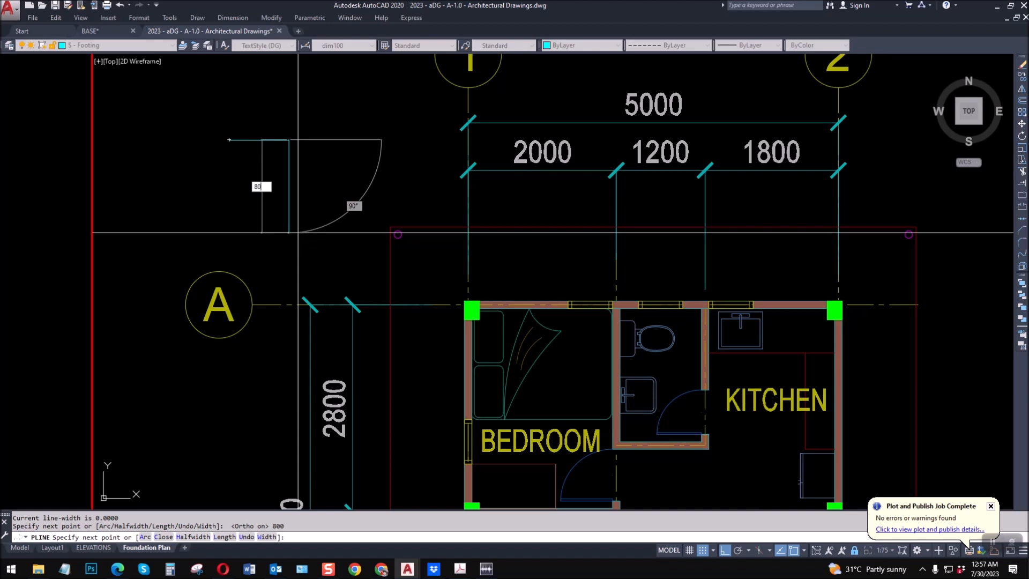
click(229, 140)
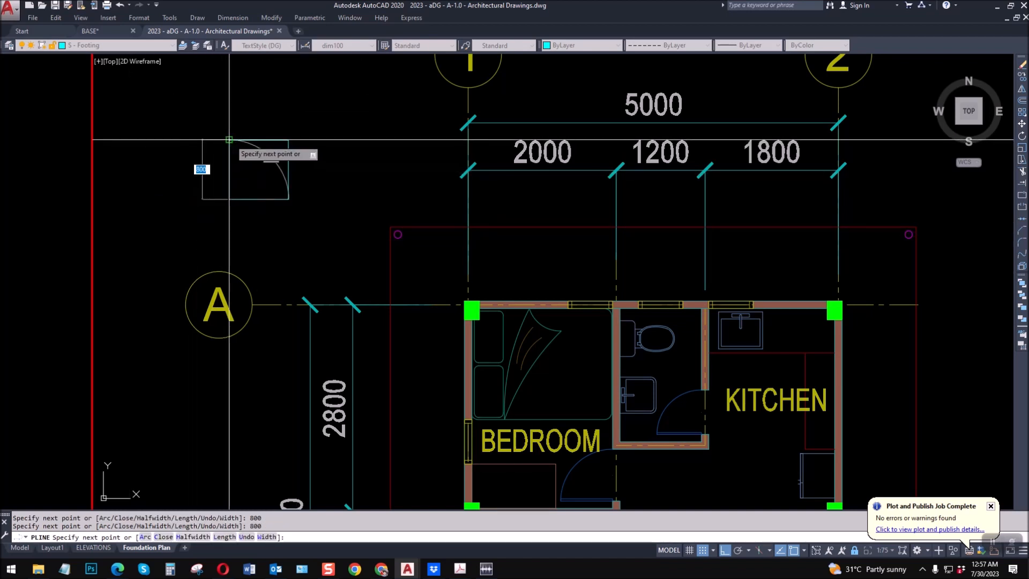
key(Escape)
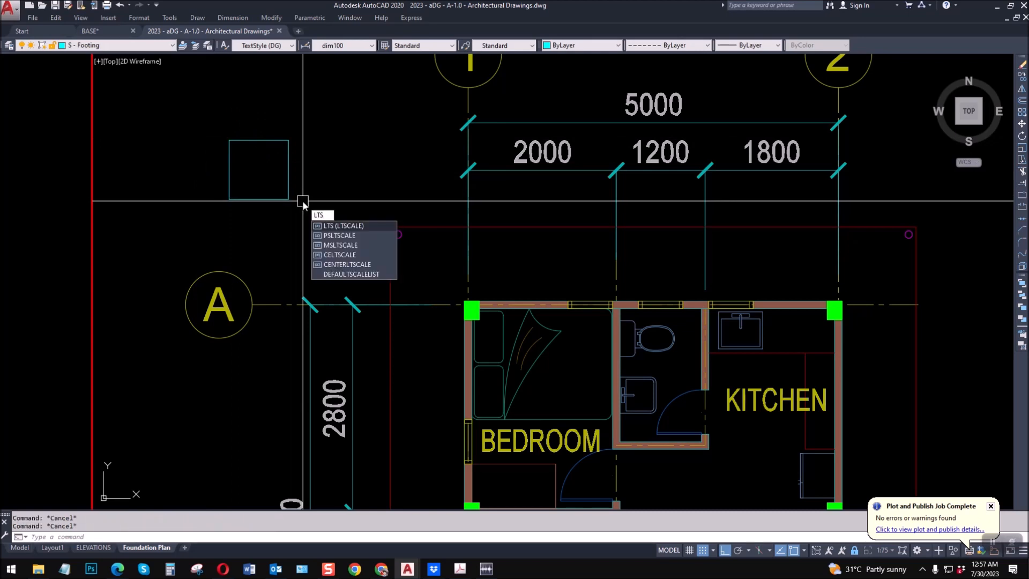
Step: Set the global linetype scale to 50000 using LTSCALE
text(LTS)
key(Return)
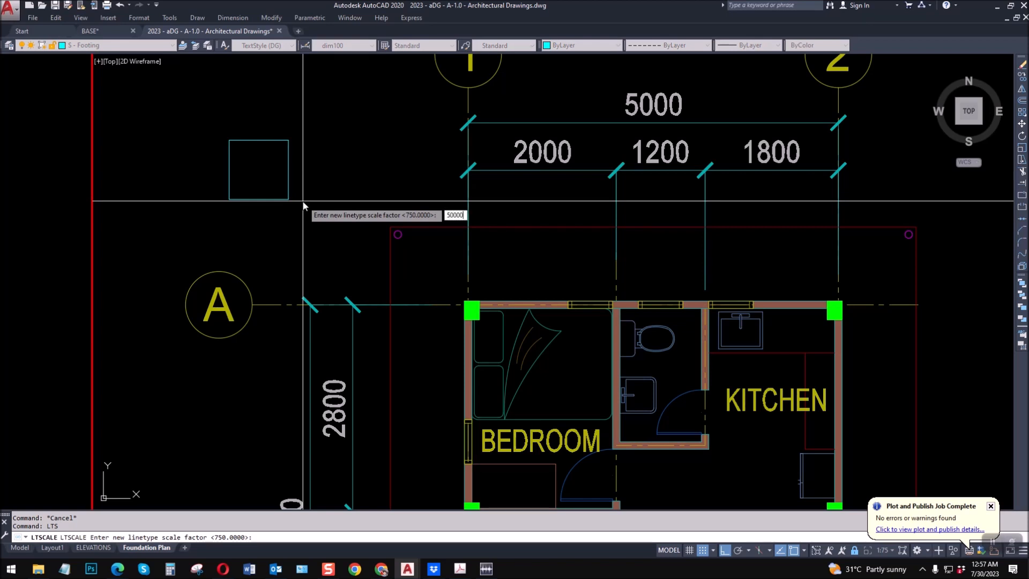
text(50000)
key(Return)
key(Escape)
key(Escape)
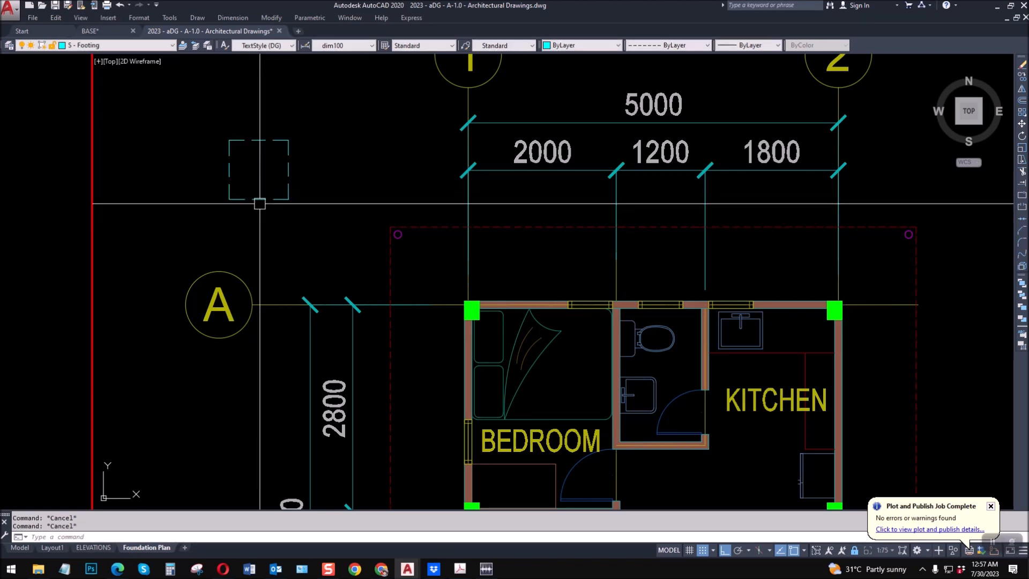
Step: Move the square footing outline by its centre onto the centre of the hatched column at grid A-1
click(295, 222)
click(270, 163)
key(Return)
click(259, 170)
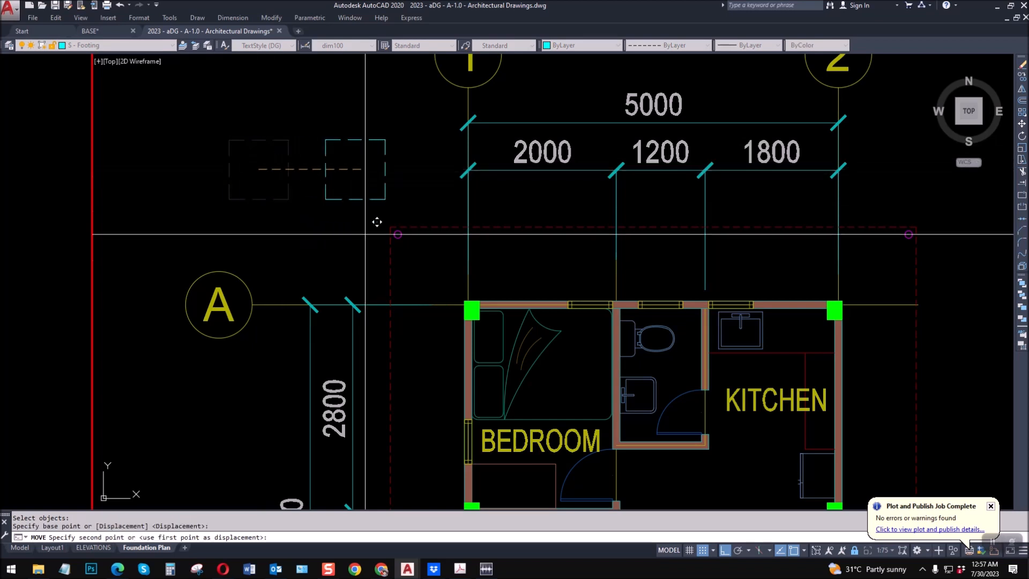
click(472, 309)
key(Escape)
key(Escape)
Step: Copy the footing outline from the column at grid A-1 onto the centres of the five other columns
middle_drag(494, 340, 389, 264)
text(co)
key(Return)
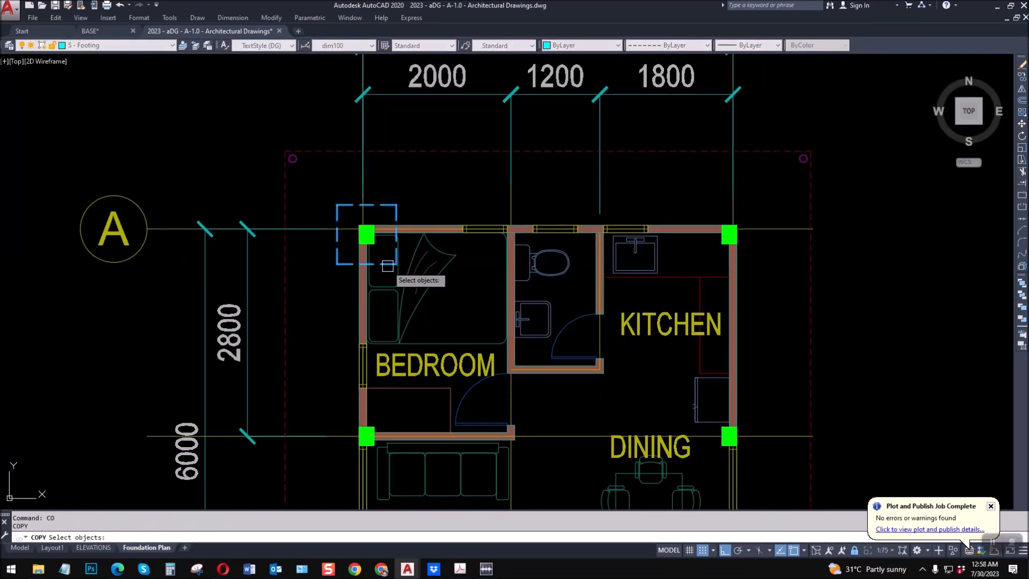
click(386, 264)
key(Return)
scroll(362, 239, up, 2)
click(359, 216)
scroll(258, 220, down, 4)
scroll(530, 224, up, 2)
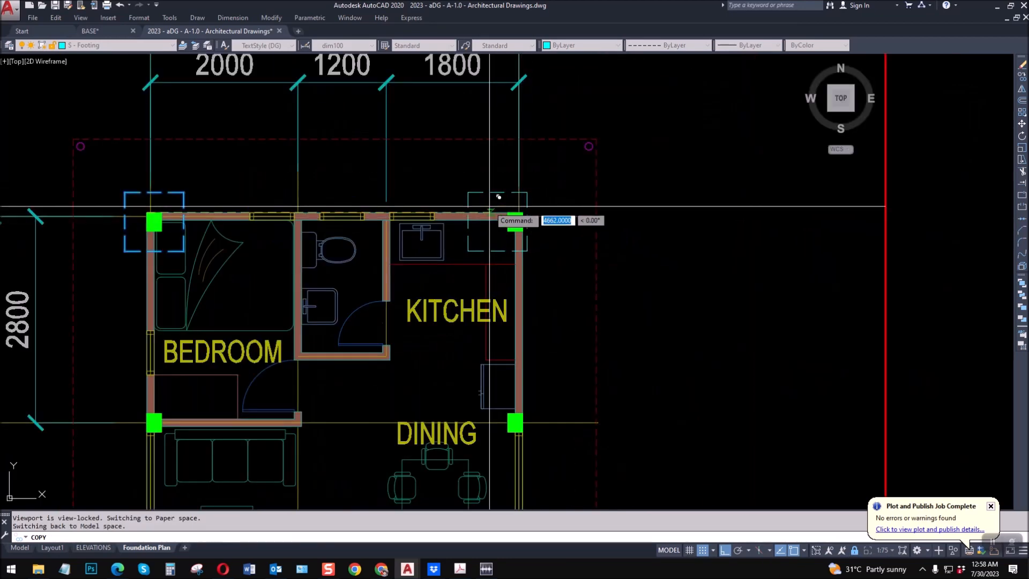
click(515, 222)
click(515, 419)
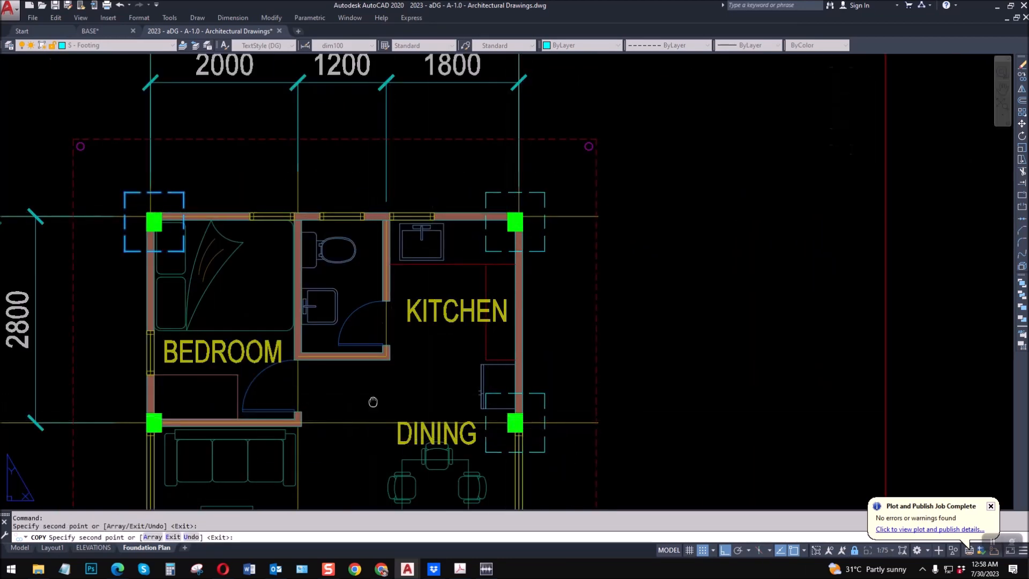
middle_drag(154, 420, 323, 242)
click(323, 243)
middle_drag(332, 390, 325, 297)
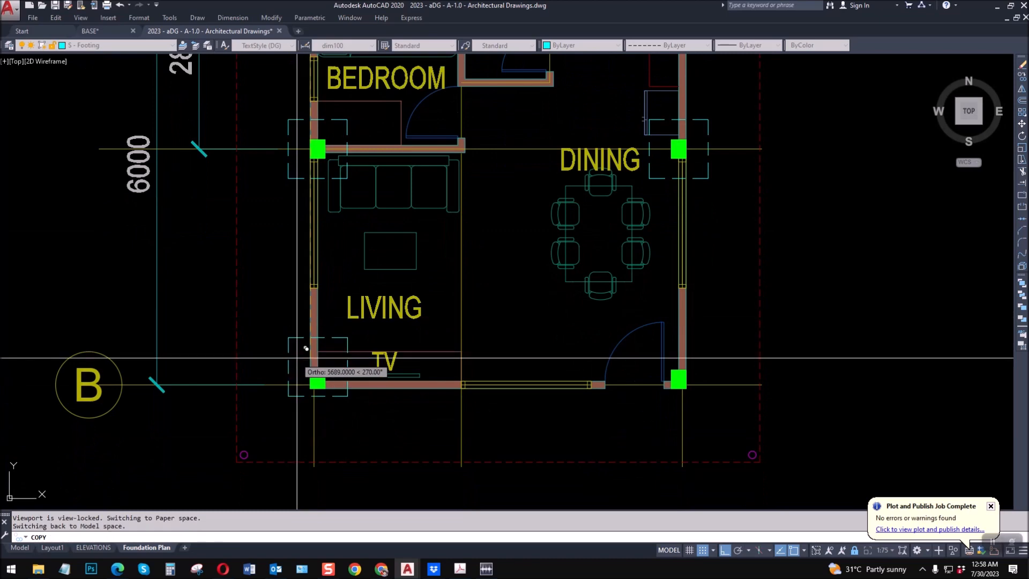
click(318, 378)
click(672, 368)
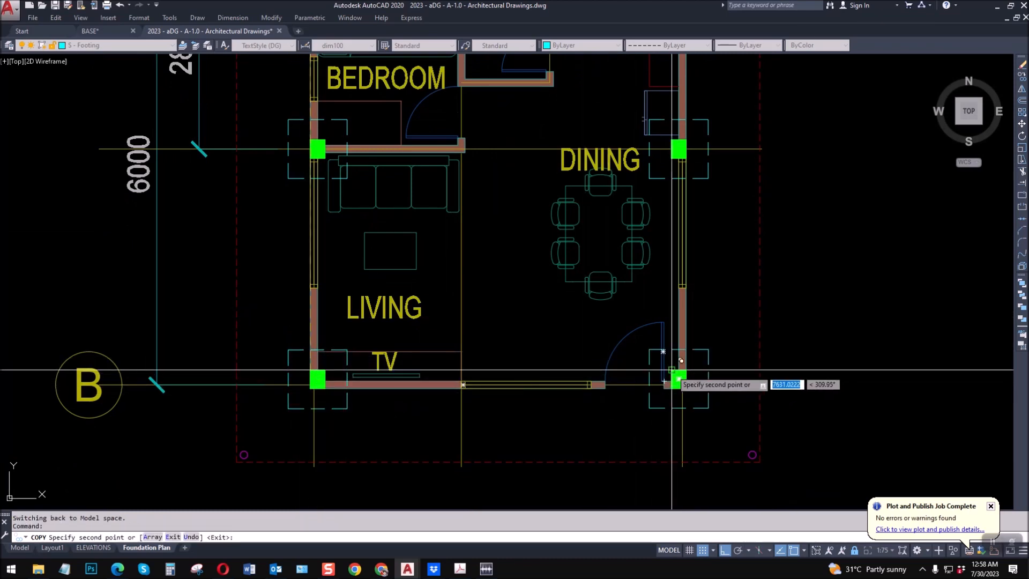
key(Escape)
scroll(460, 346, down, 2)
middle_drag(436, 213, 335, 225)
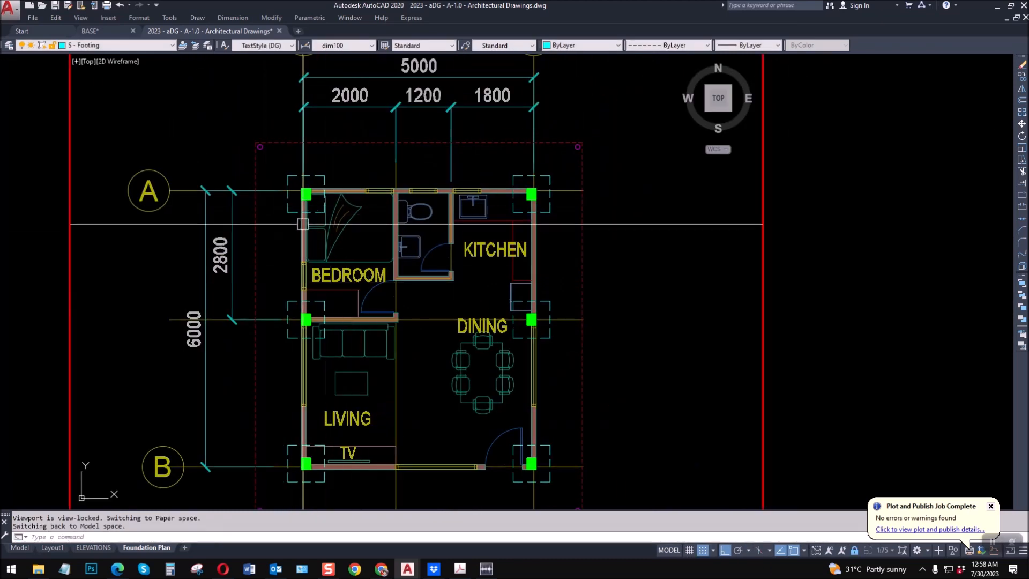
Step: Make S - Wall the current layer and draw a line along the outer face of the grid A wall between its two corner columns
click(127, 46)
scroll(120, 97, up, 2)
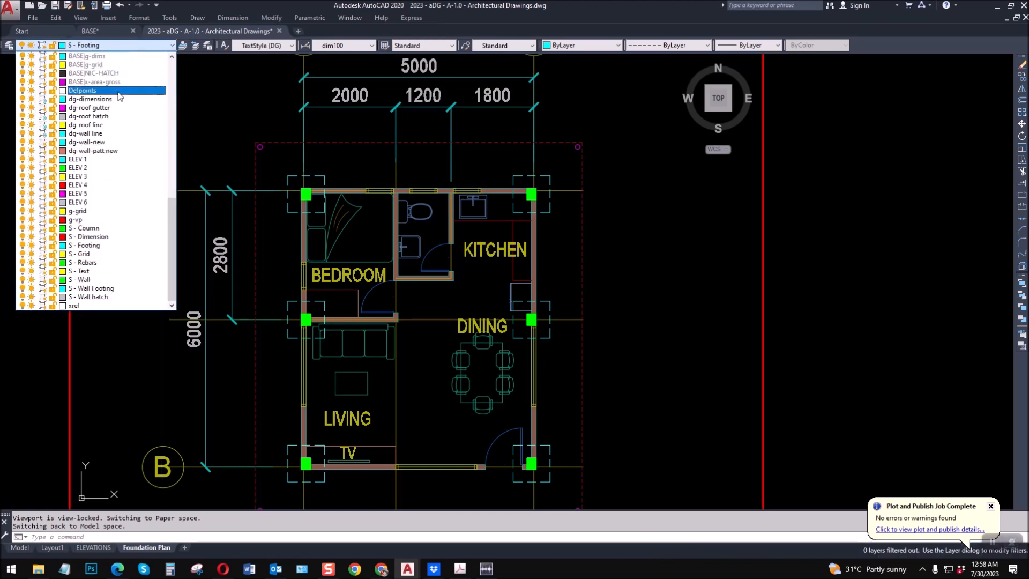
click(93, 280)
scroll(183, 244, up, 6)
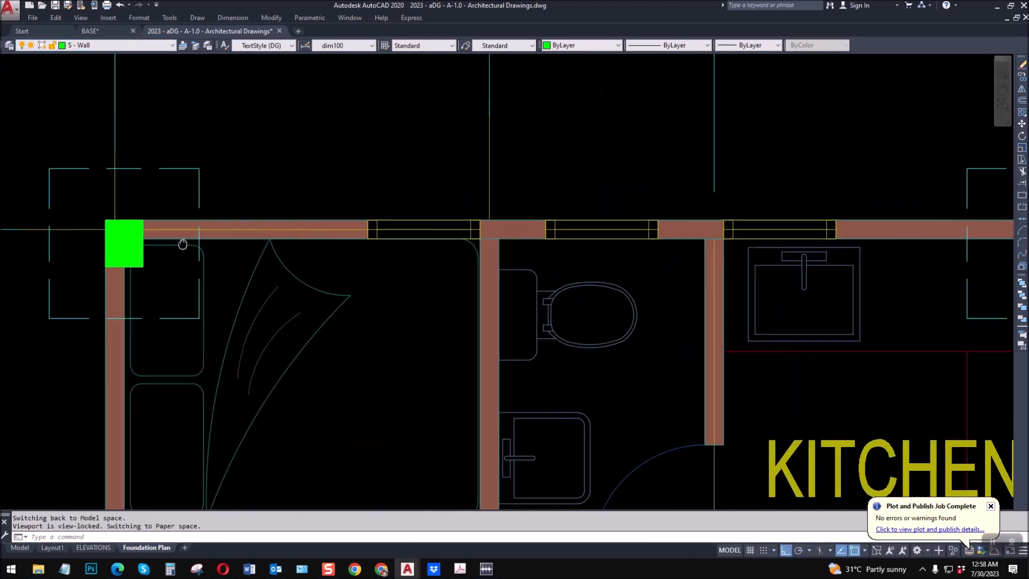
middle_drag(183, 245, 168, 249)
key(Escape)
scroll(160, 259, down, 2)
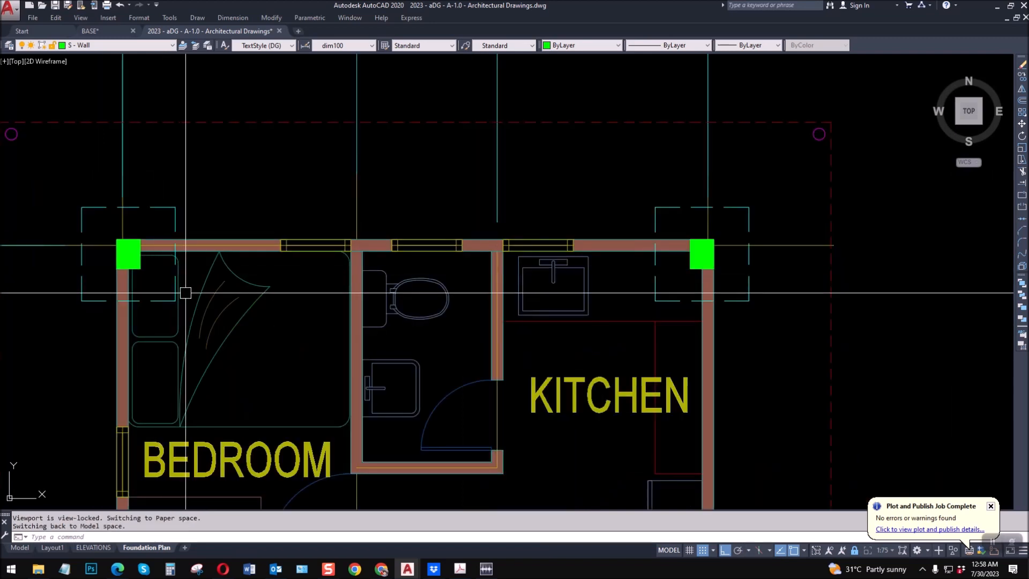
text(l)
key(Return)
click(128, 254)
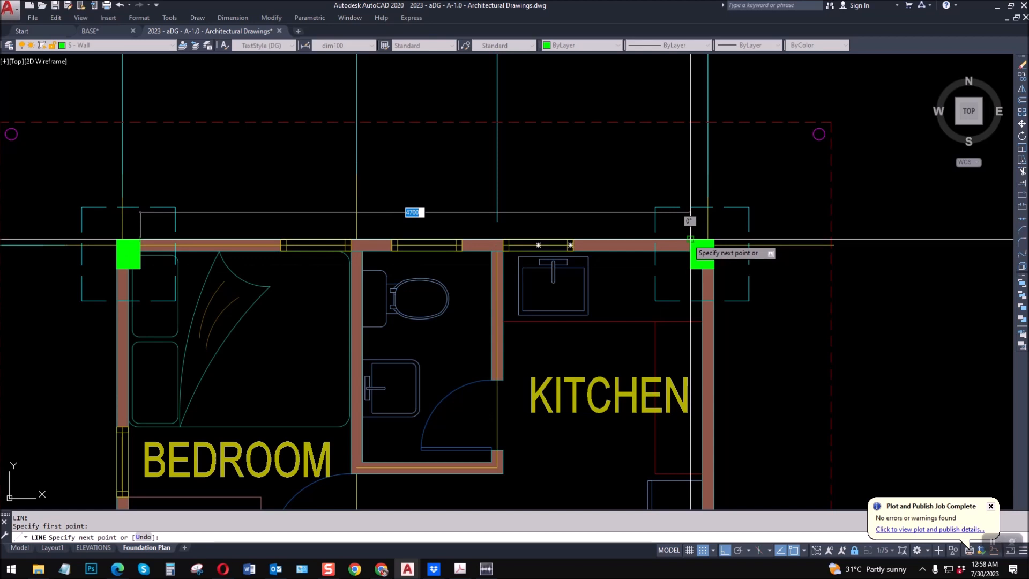
key(Escape)
Step: Draw a second line along the inner face of the grid A wall between columns A-1 and A-2
key(Return)
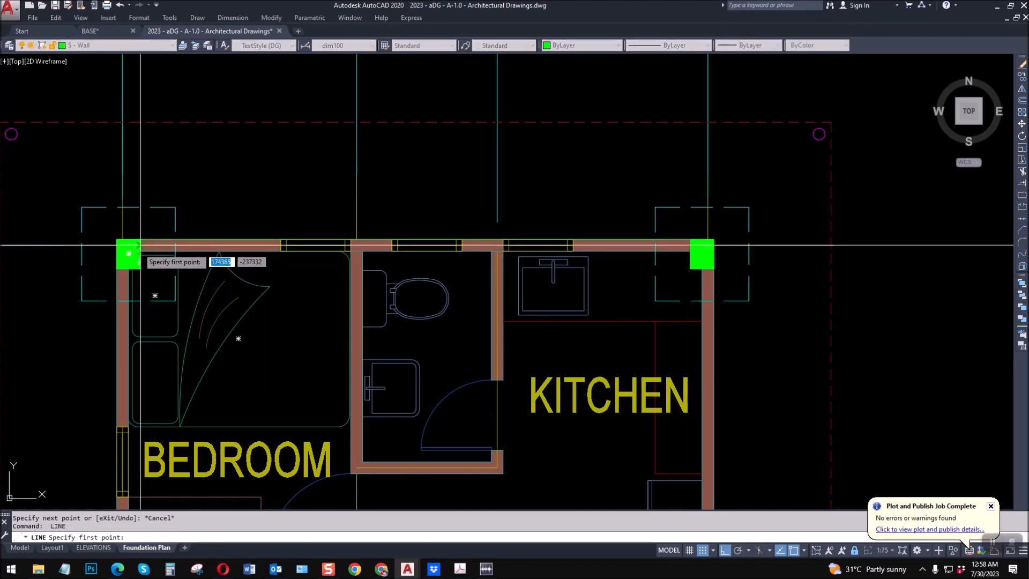
scroll(141, 251, up, 3)
click(136, 241)
scroll(134, 243, down, 3)
scroll(655, 251, up, 1)
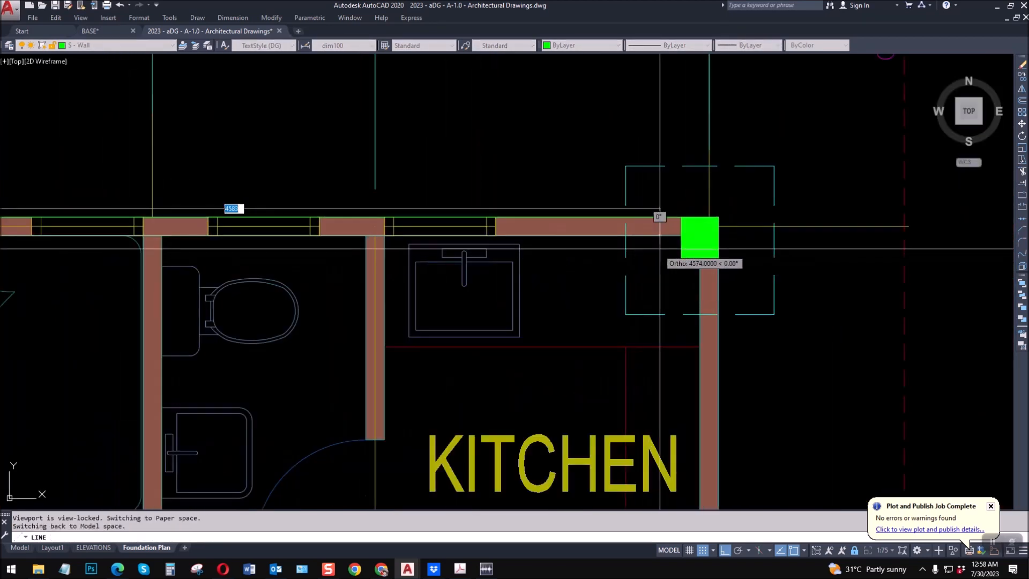
click(681, 235)
key(Return)
Step: Draw lines along the inner face of the grid 2 wall from column A-2 through the middle column to column B-2
key(Return)
click(700, 263)
scroll(676, 227, down, 3)
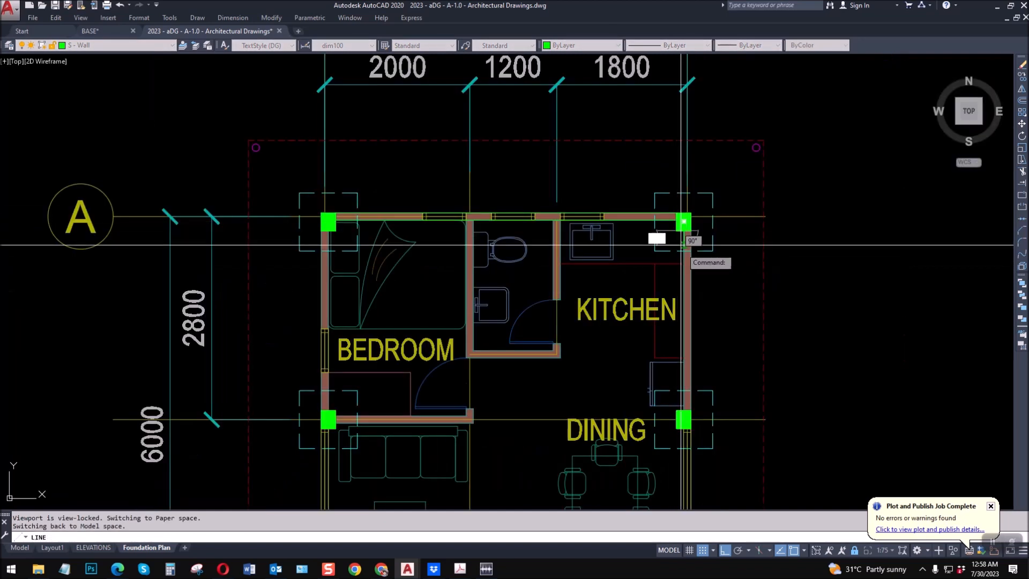
scroll(708, 424, up, 5)
scroll(603, 279, down, 2)
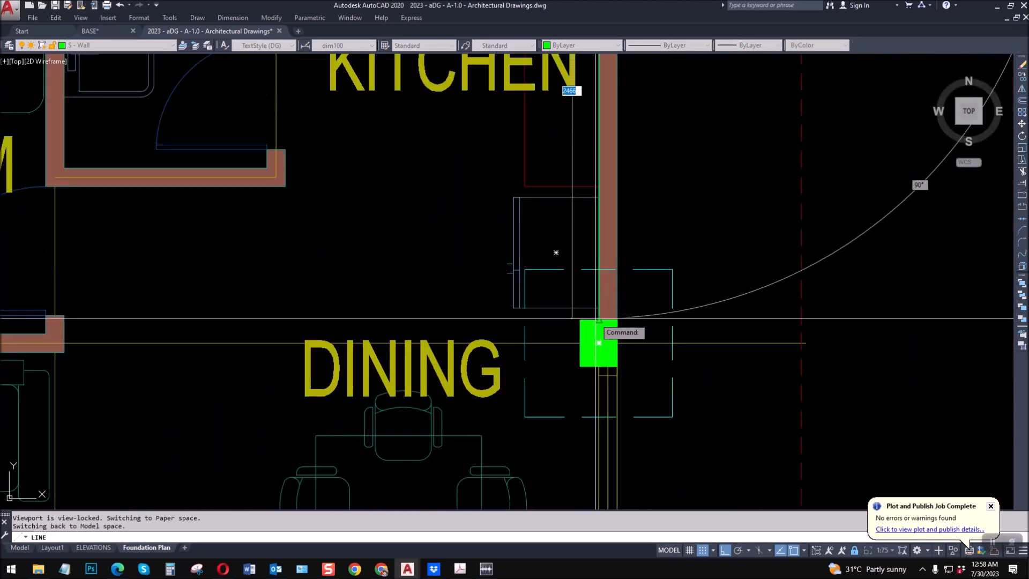
scroll(598, 268, down, 4)
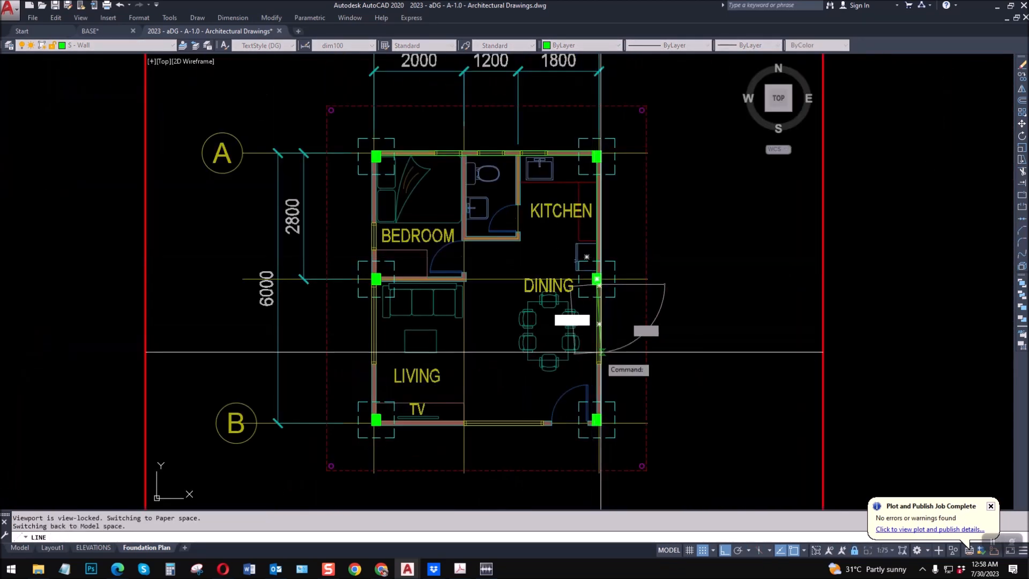
scroll(593, 435, up, 4)
Step: Draw a line along the outer face of the grid 2 wall from column B-2 up to column A-2
key(Return)
click(618, 393)
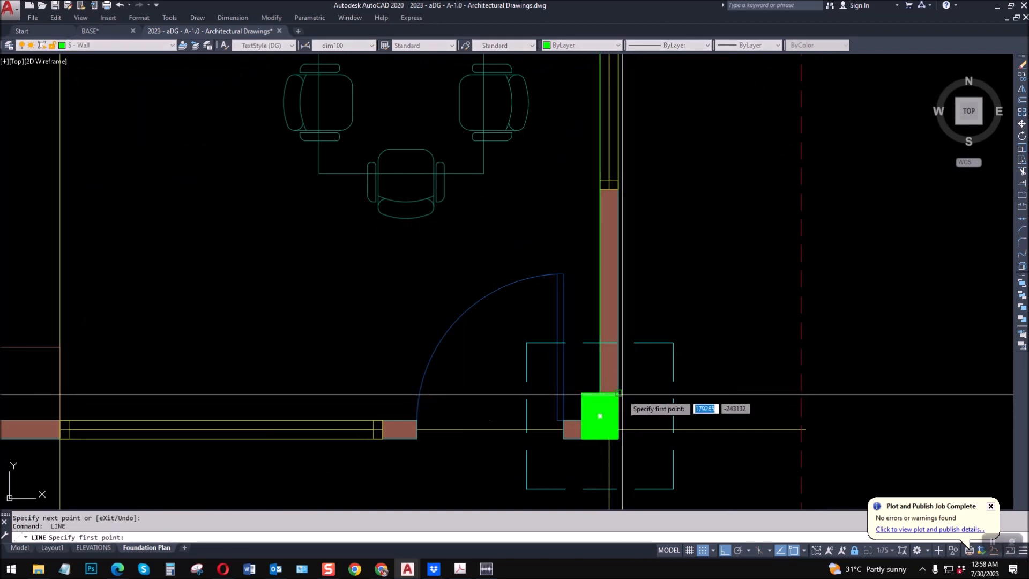
scroll(597, 375, down, 4)
scroll(584, 155, up, 4)
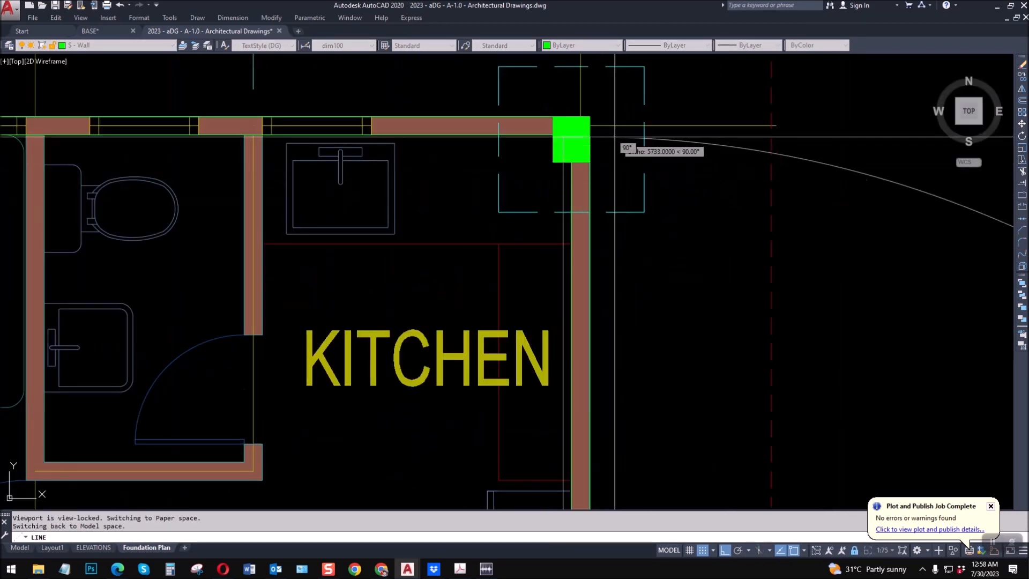
scroll(589, 118, down, 4)
scroll(465, 260, up, 4)
key(Escape)
Step: Draw a 100 by 100 rectangle over the short wall stub between the entrance door and column B-2
scroll(499, 279, up, 6)
text(rec)
key(Return)
click(587, 259)
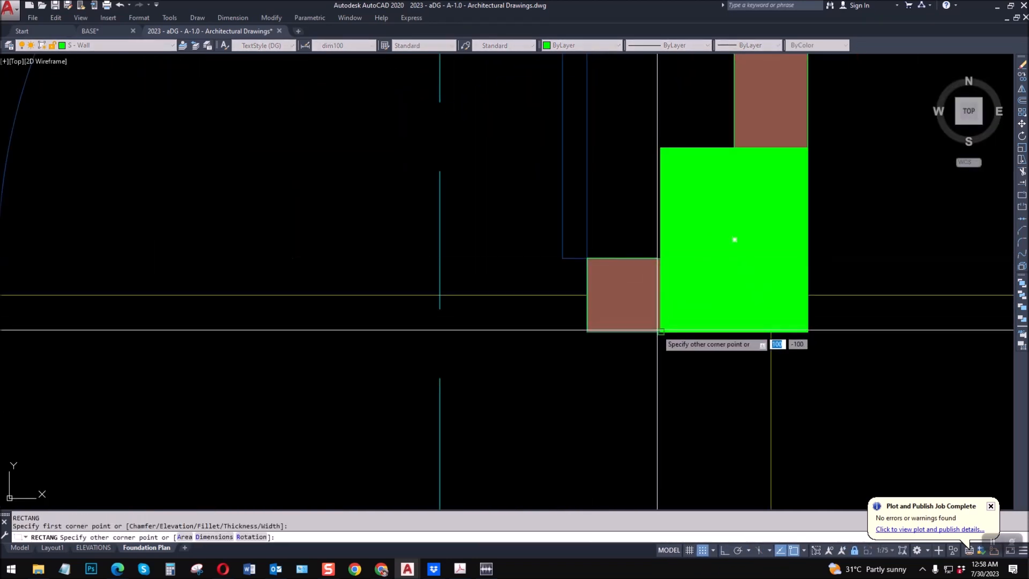
scroll(668, 331, down, 4)
key(Escape)
Step: Draw a rectangle over the grid B wall from the entrance door jamb to column B-1
key(Return)
click(407, 302)
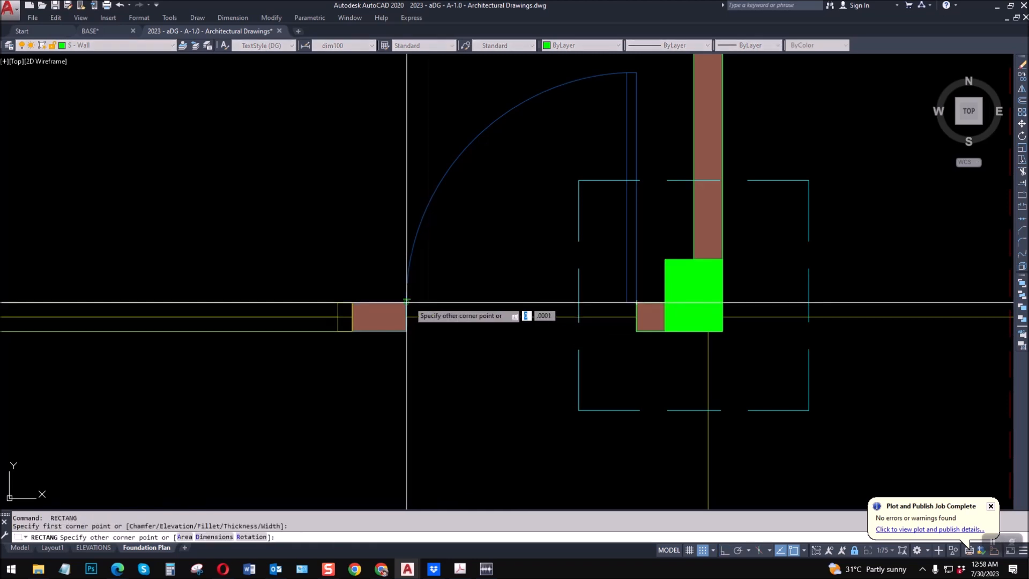
scroll(478, 329, down, 4)
middle_drag(188, 342, 359, 344)
scroll(219, 336, up, 2)
click(180, 328)
Step: Draw two rectangles over the grid 1 wall, from column B-1 to the middle column and from there to column A-1
key(Return)
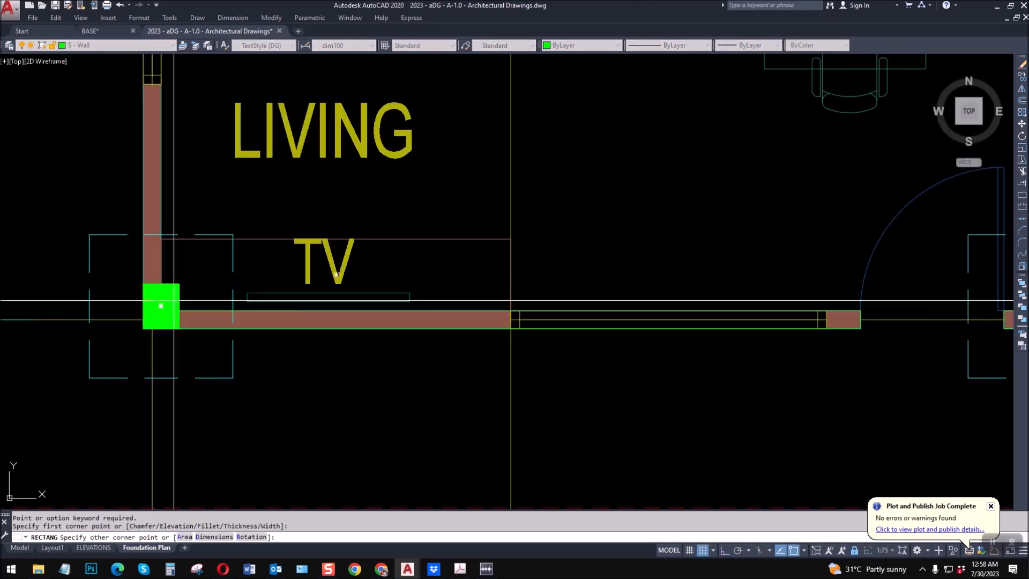
scroll(236, 345, down, 5)
scroll(218, 345, up, 9)
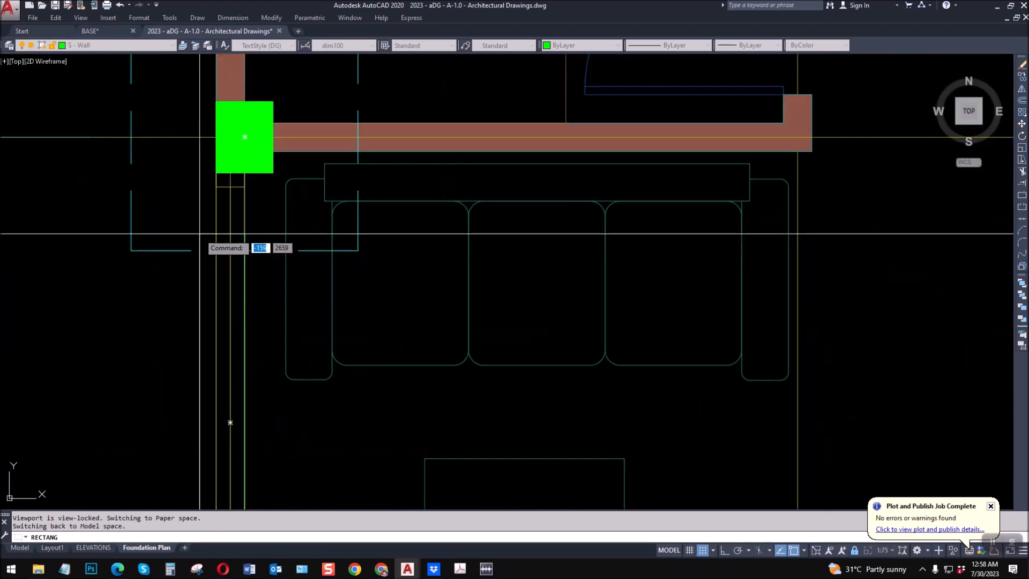
key(Return)
scroll(236, 375, down, 3)
key(Return)
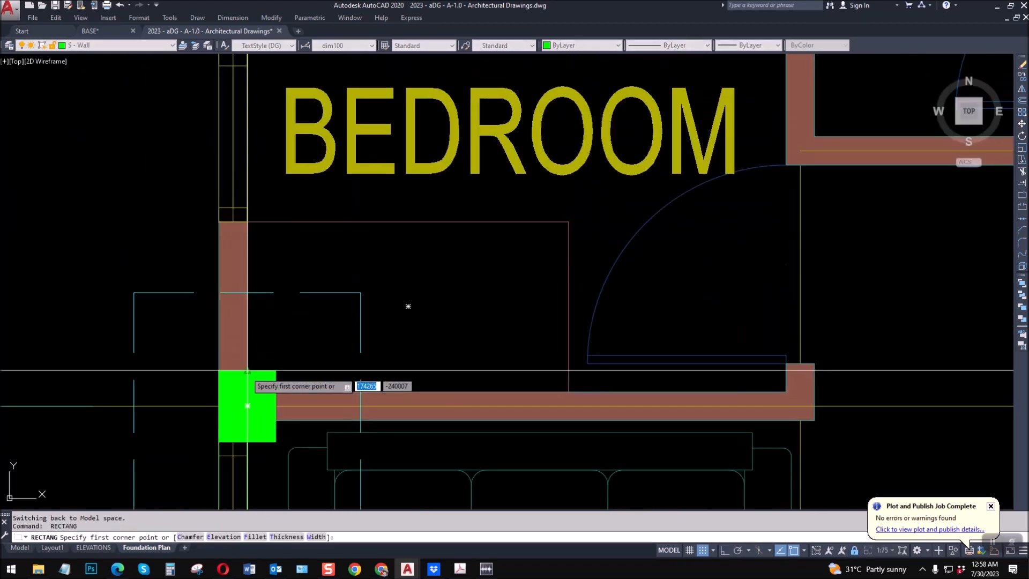
scroll(234, 171, down, 3)
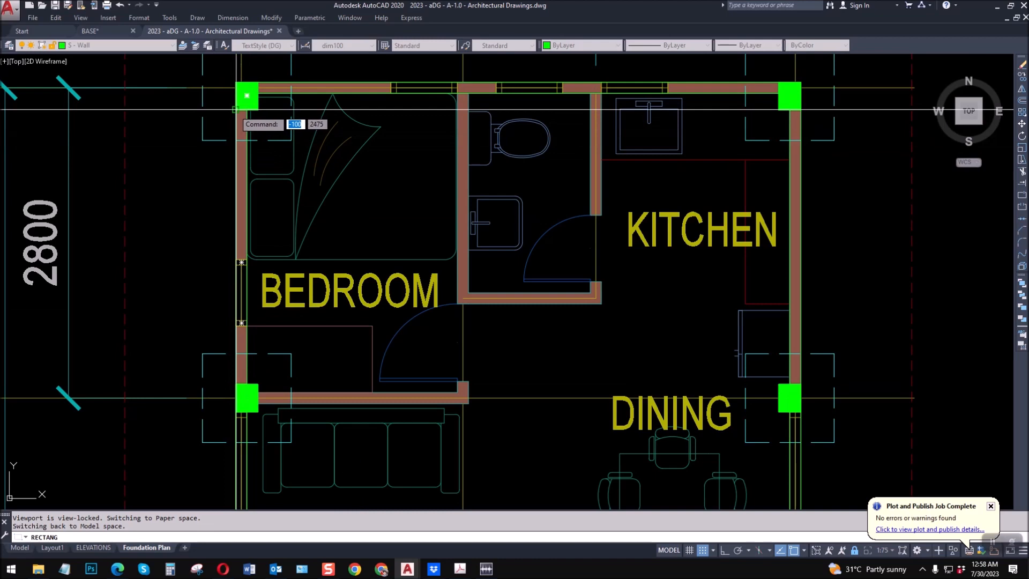
key(Escape)
Step: Trace the wall between bedroom and living room, including its return at the bedroom door, with a polyline ending at the middle column
scroll(478, 384, up, 4)
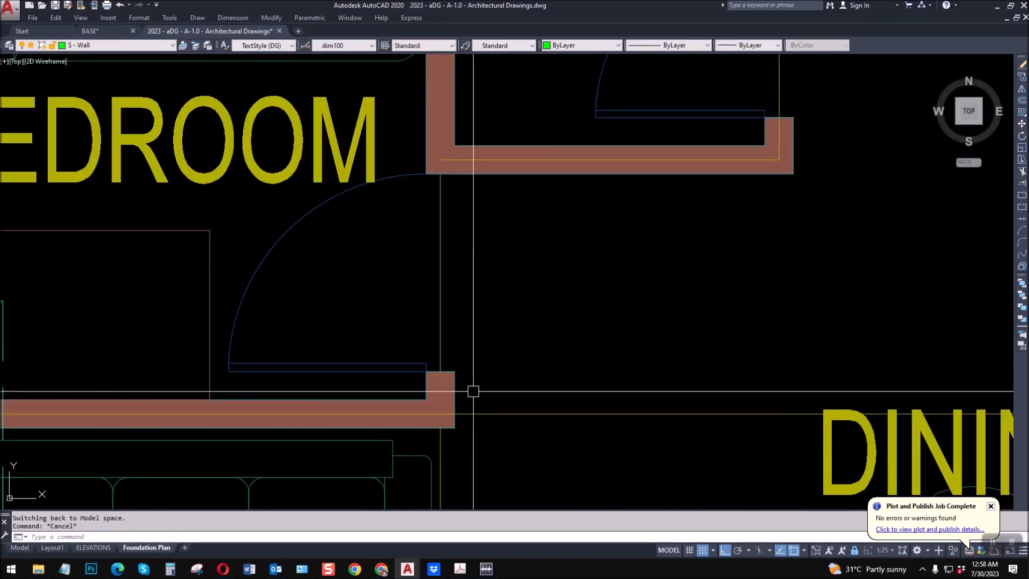
key(Escape)
text(pl)
key(Return)
scroll(407, 393, up, 2)
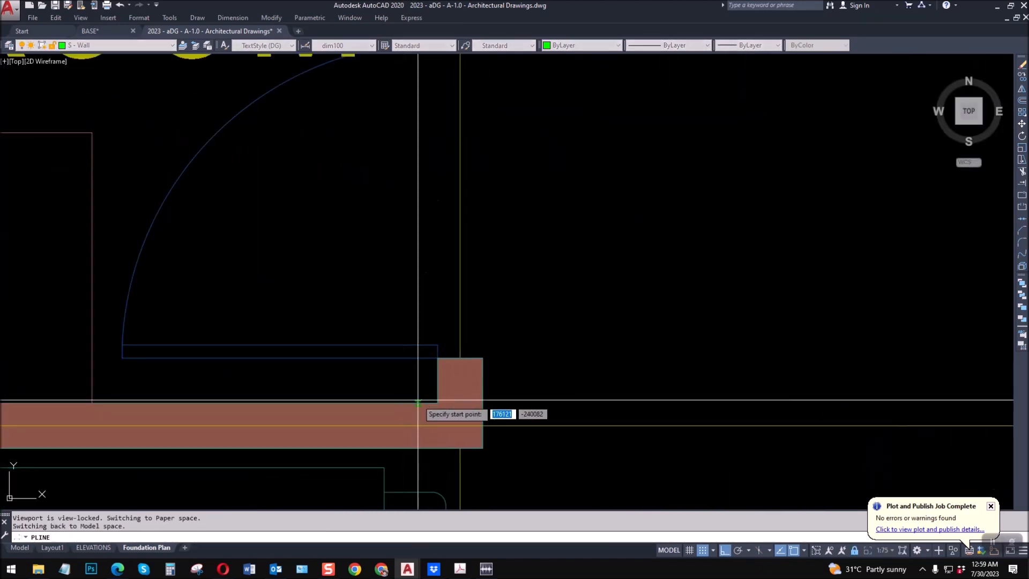
click(438, 403)
click(438, 358)
click(482, 358)
scroll(536, 364, down, 3)
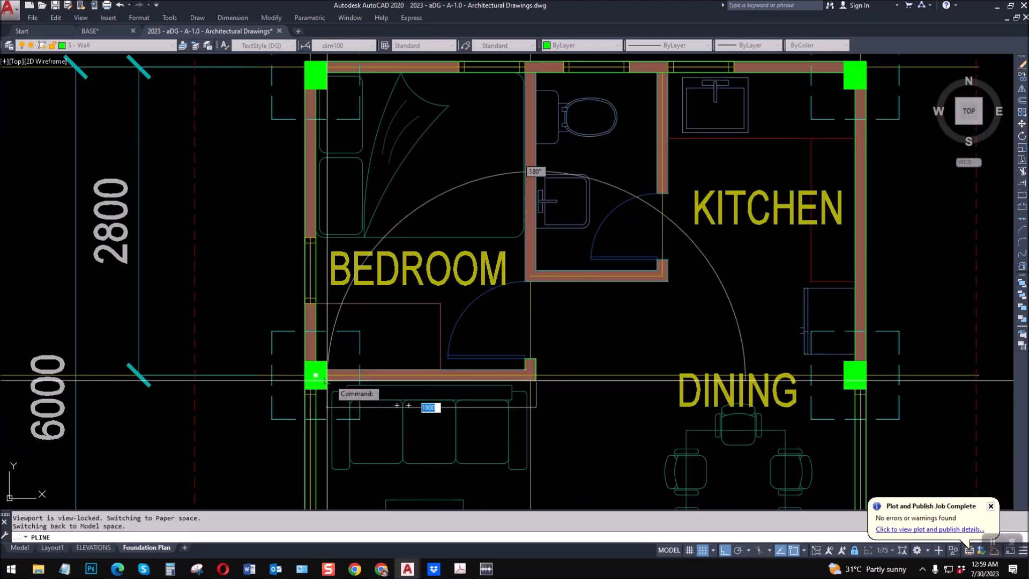
scroll(315, 375, up, 4)
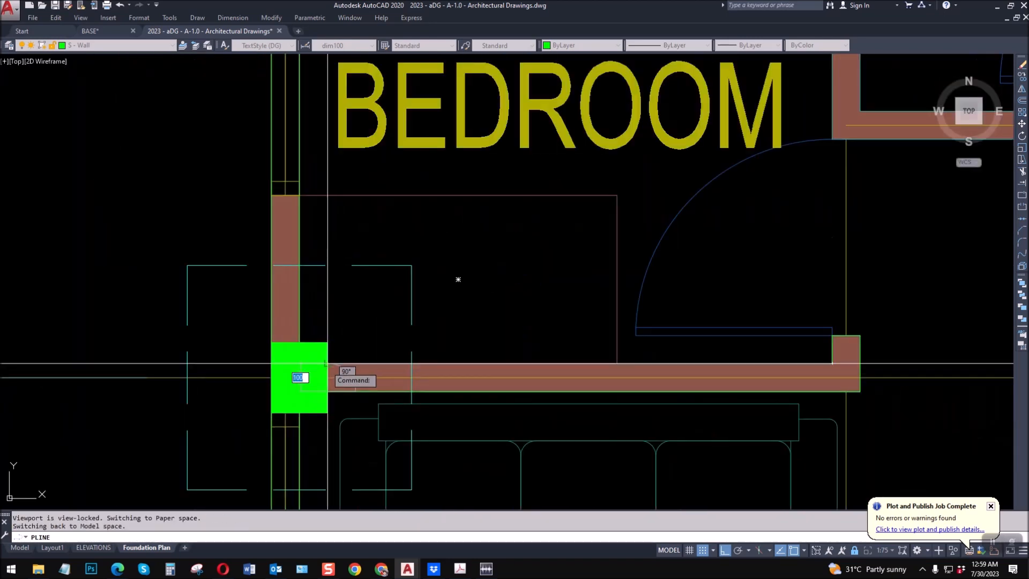
click(831, 363)
key(Escape)
Step: Trace the L-shaped bathroom wall beside the bedroom, including its return at the bathroom door, with a closed polyline
scroll(644, 348, down, 5)
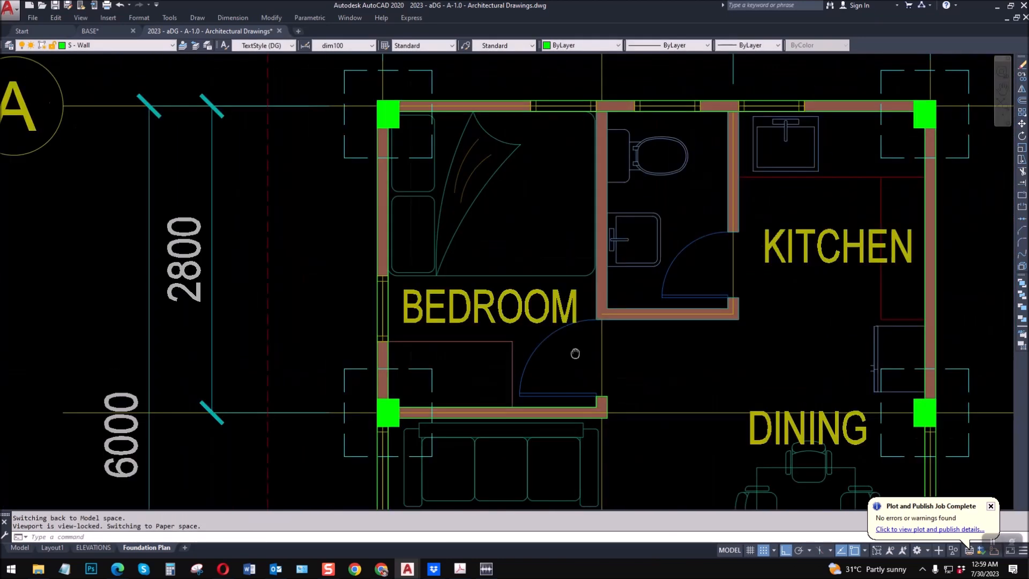
text(pl)
key(Return)
scroll(512, 168, up, 4)
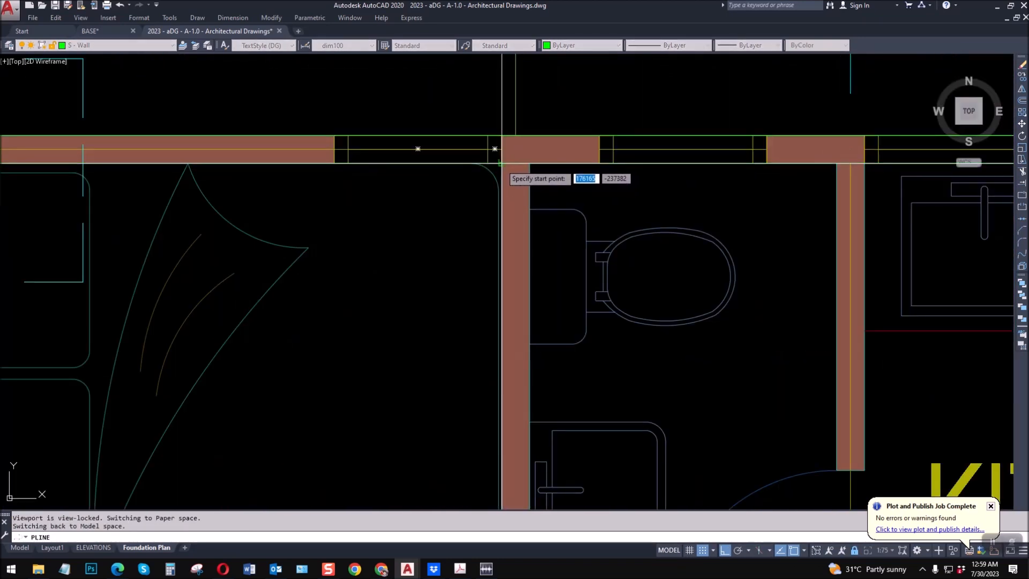
click(501, 164)
scroll(503, 182, down, 4)
click(503, 381)
scroll(646, 384, up, 2)
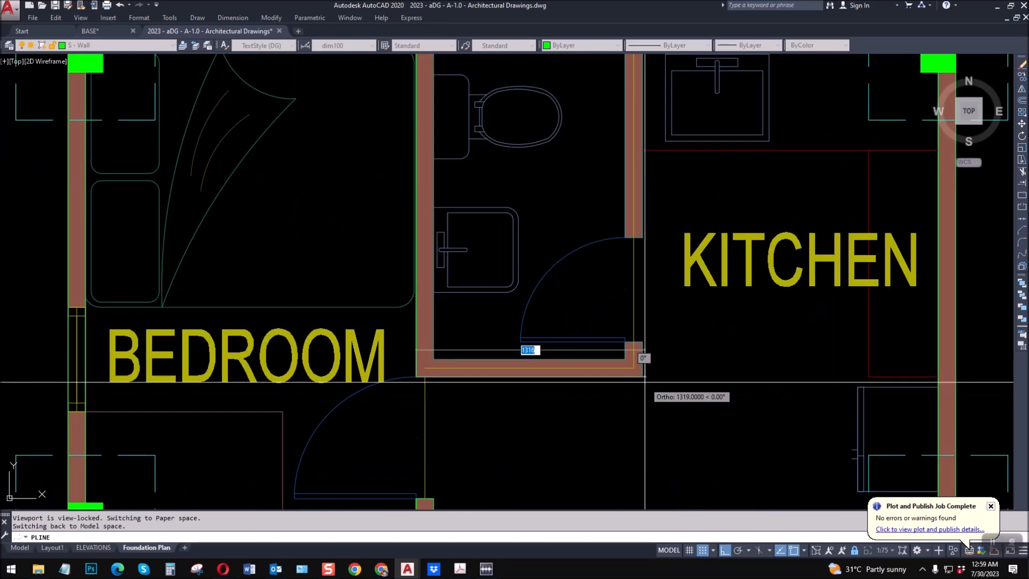
click(643, 377)
click(625, 341)
click(625, 359)
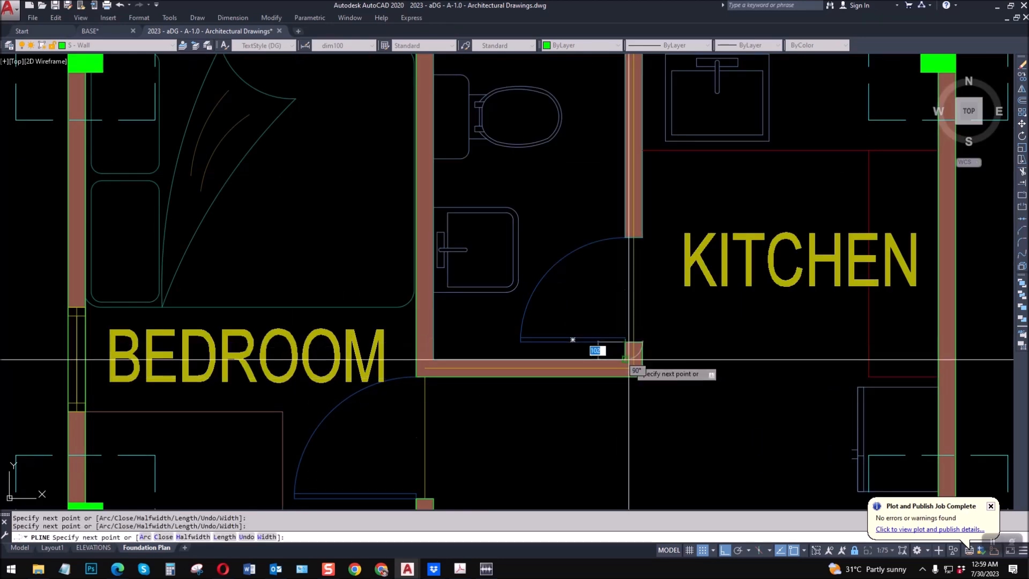
scroll(428, 382, down, 4)
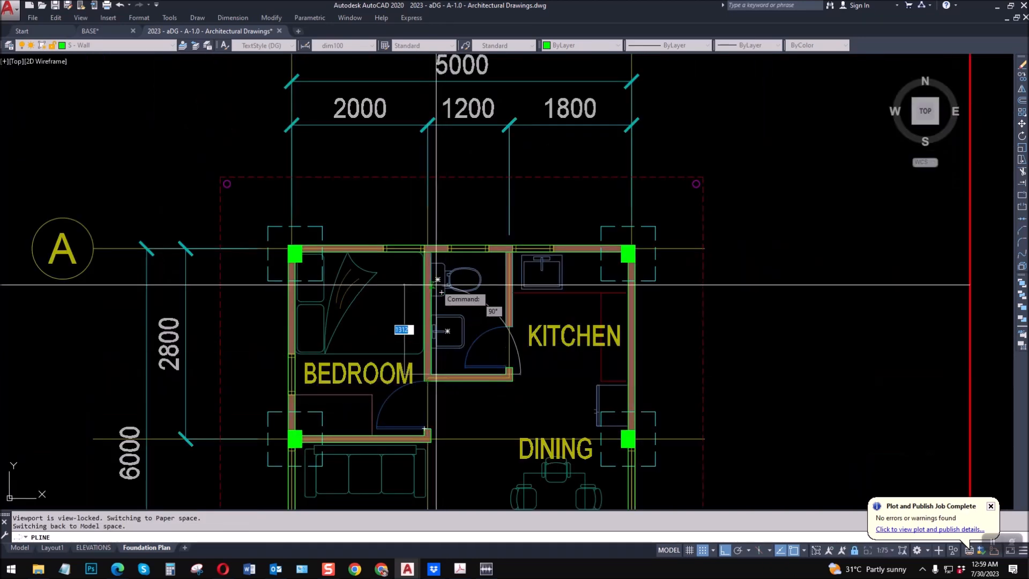
scroll(430, 283, up, 4)
click(423, 212)
key(space)
Step: Draw a rectangle over the wall between bathroom and kitchen, from the grid A wall down to the bathroom door jamb
mouse_move(488, 320)
middle_down()
mouse_move(453, 299)
mouse_move(440, 232)
middle_up()
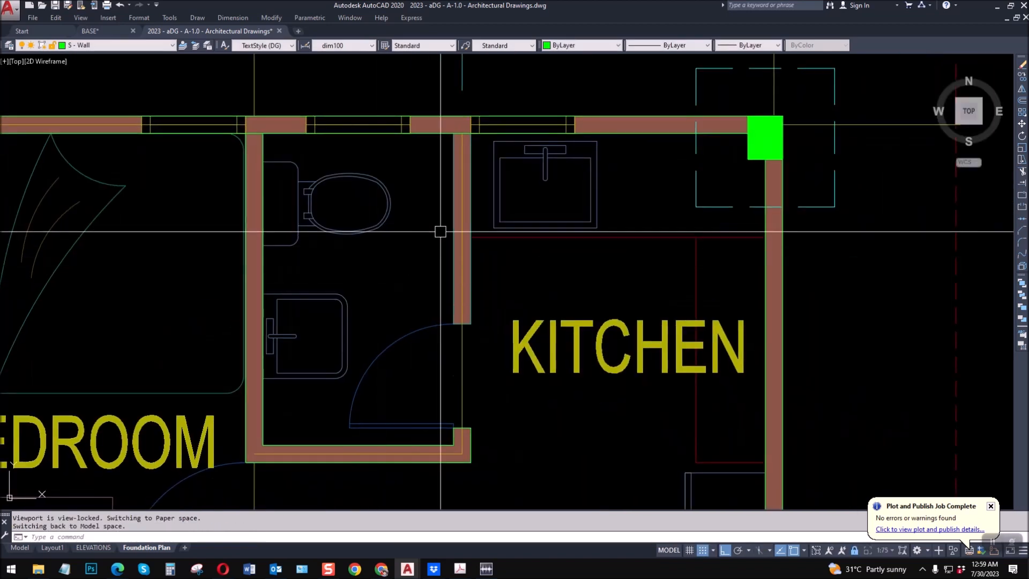
text(rec)
key(space)
click(453, 133)
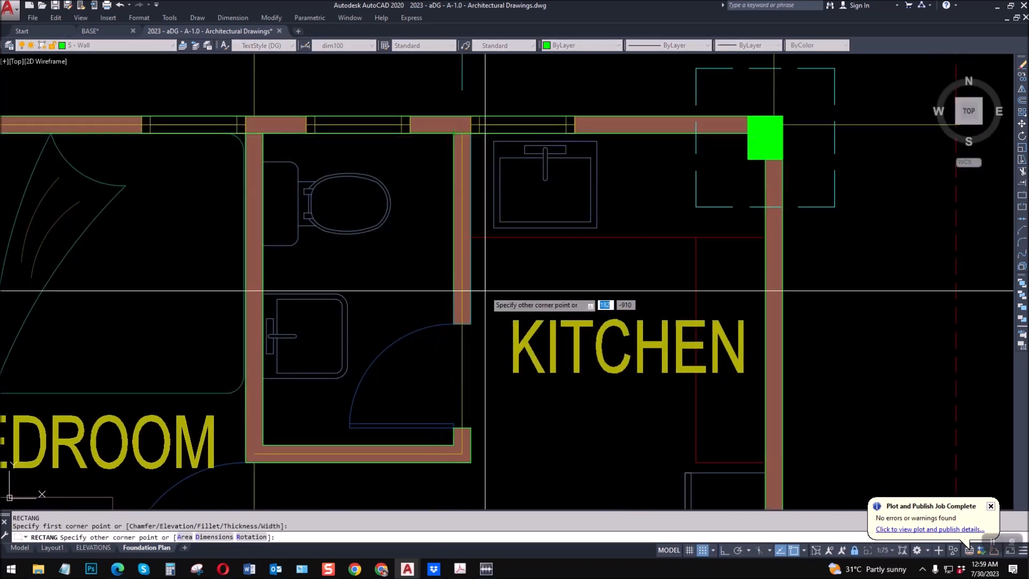
click(471, 324)
scroll(380, 259, down, 4)
key(space)
key(Escape)
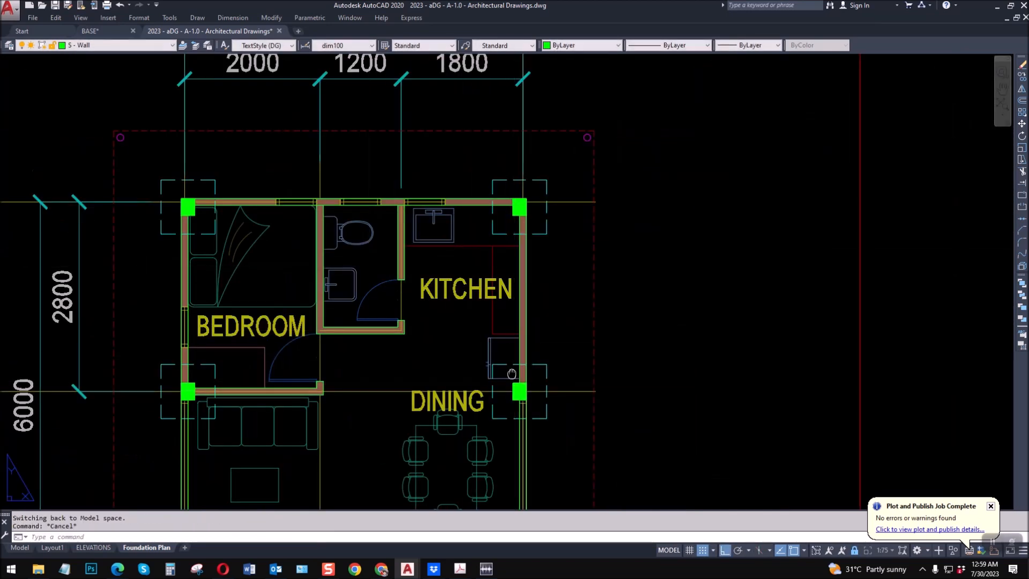
Step: Isolate the S - Wall layer by picking the bathroom wall outline
middle_drag(510, 374, 518, 312)
middle_drag(374, 339, 425, 235)
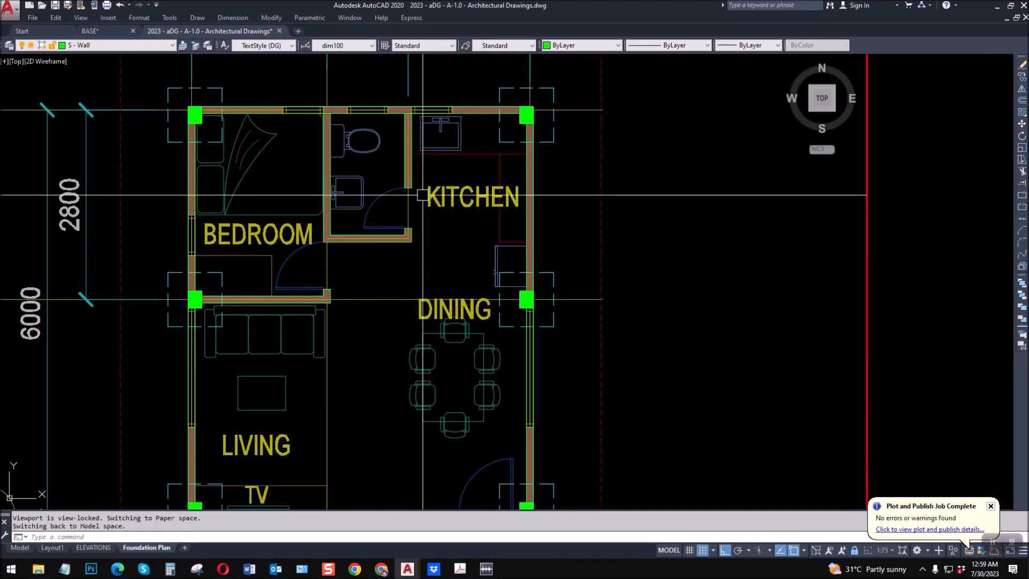
scroll(422, 195, down, 2)
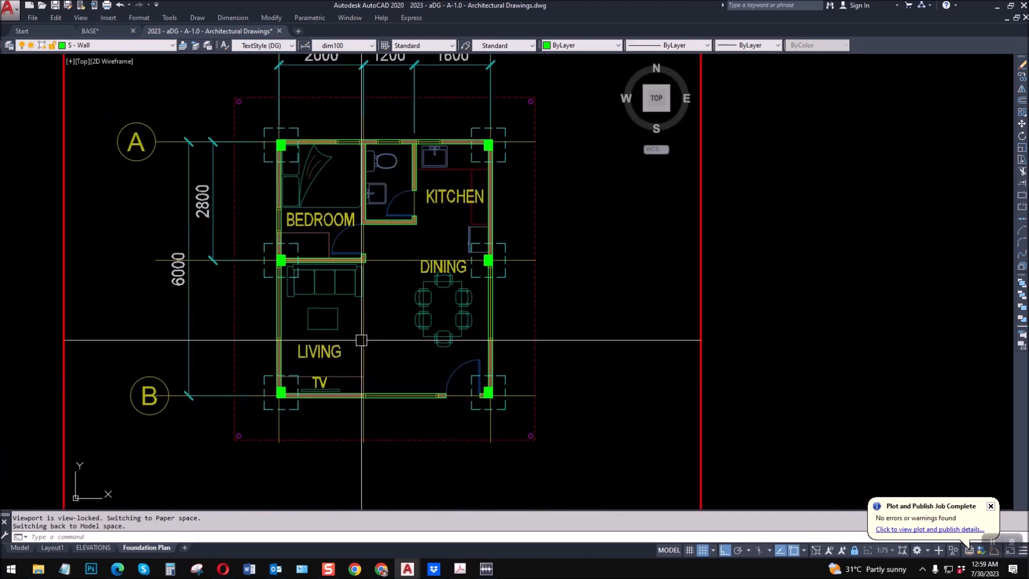
middle_drag(397, 211, 387, 265)
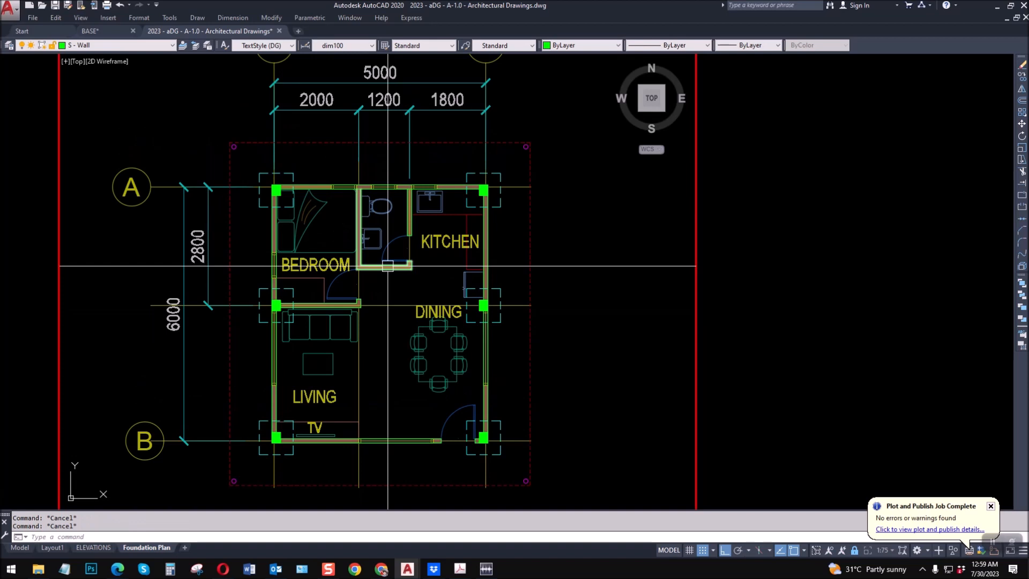
key(Return)
click(387, 265)
key(Return)
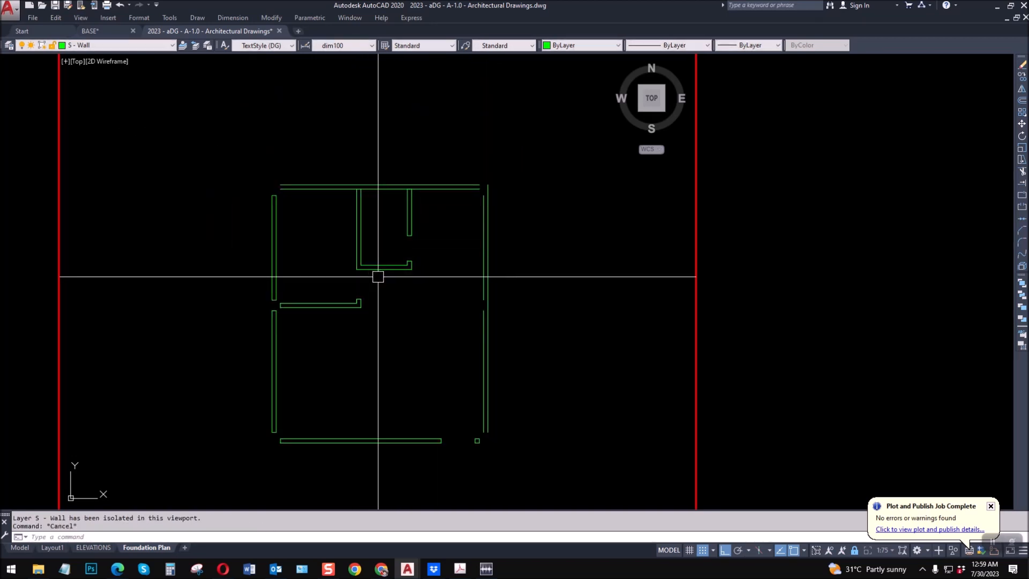
text(h)
key(Return)
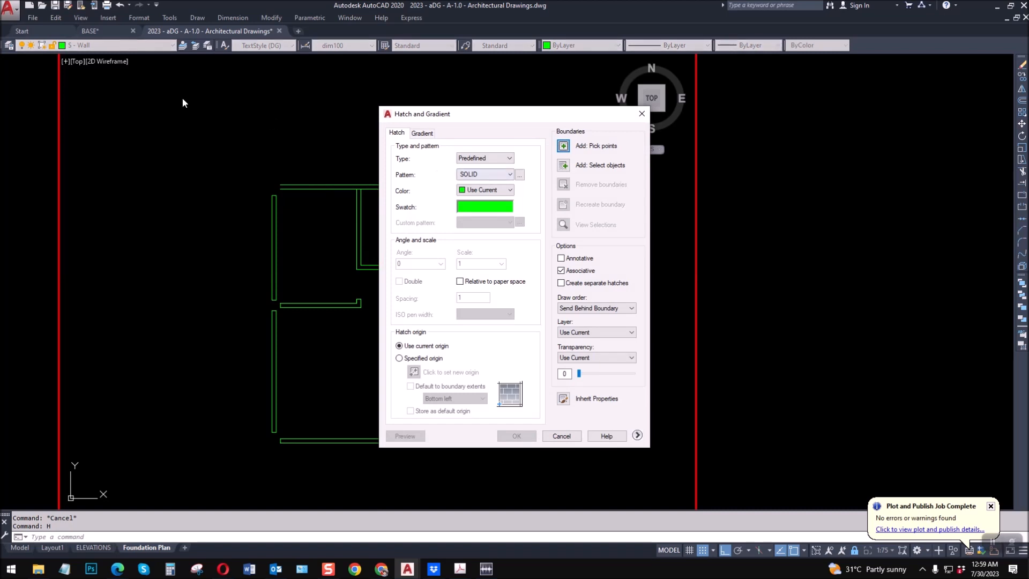
click(642, 115)
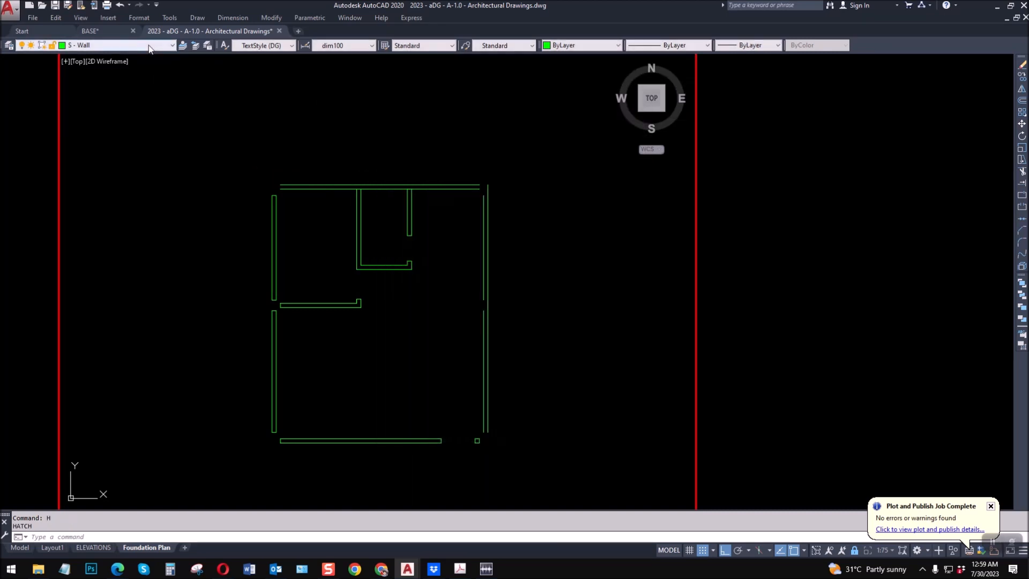
Step: Make S - Wall hatch the current layer
click(149, 47)
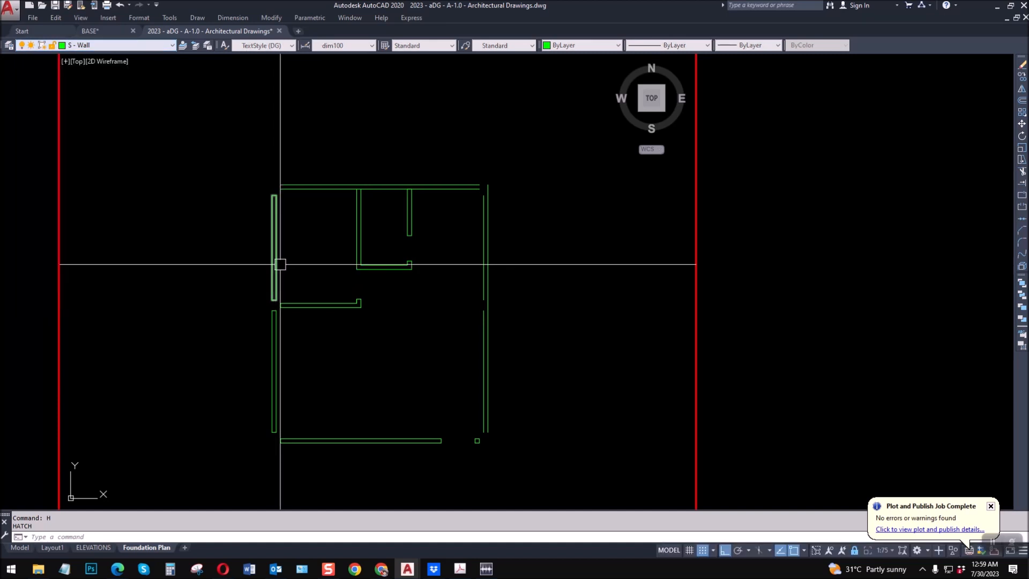
click(120, 45)
click(102, 168)
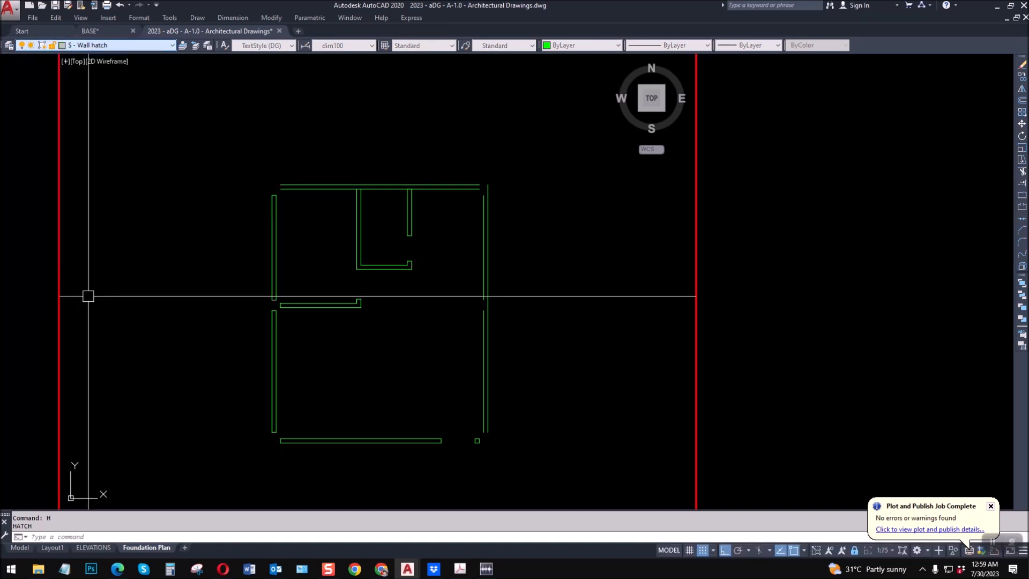
Step: Close both open ends of the grid A wall outline with short lines
scroll(300, 235, up, 2)
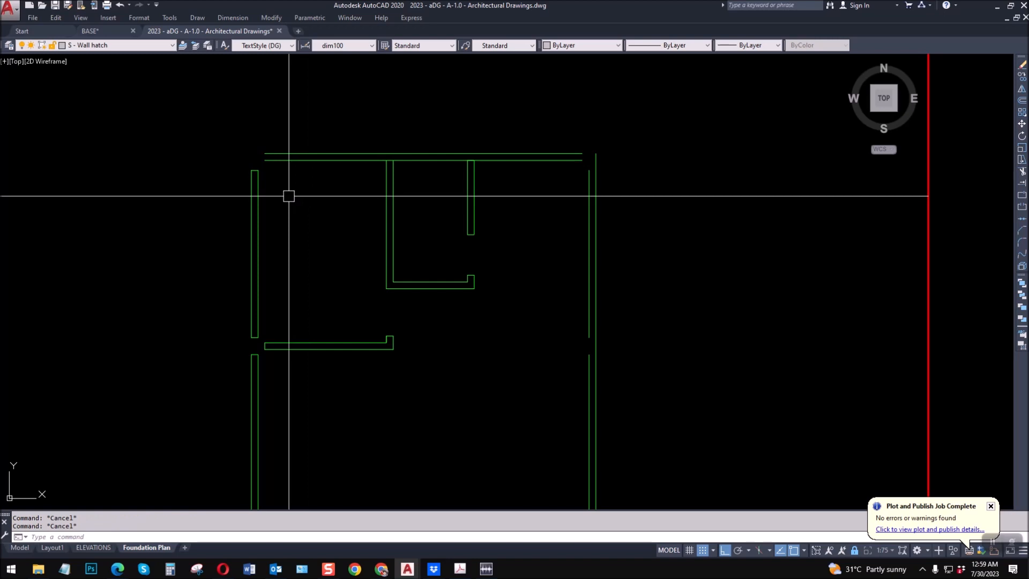
text(l)
key(space)
click(265, 160)
click(265, 154)
key(space)
key(space)
scroll(582, 170, up, 2)
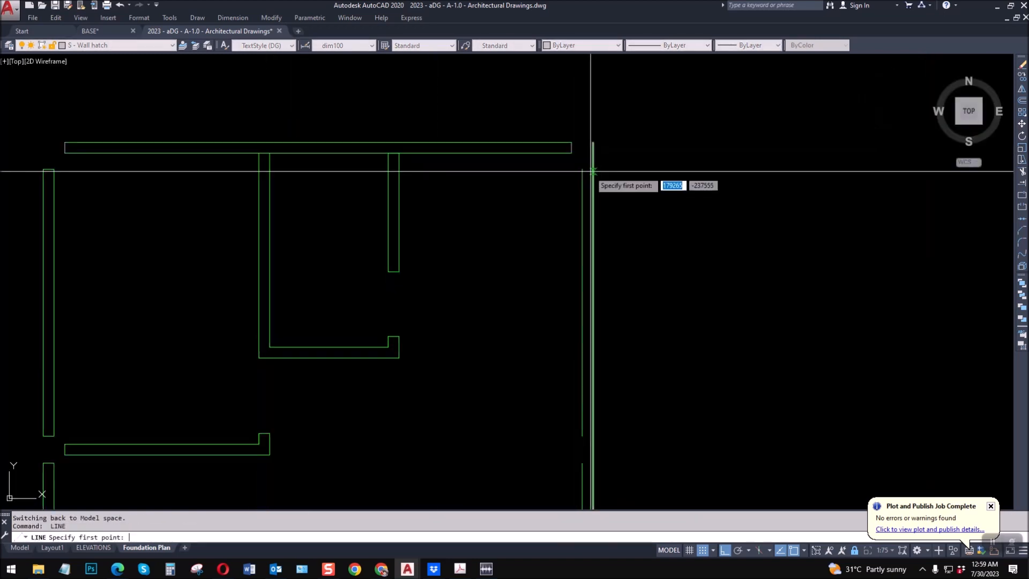
Step: Draw a short line across the upper end of the grid 2 wall, from its inner line to its outer line
scroll(582, 169, up, 4)
key(Escape)
text(m)
key(space)
click(572, 157)
click(553, 138)
key(space)
click(523, 146)
click(523, 132)
scroll(483, 216, down, 4)
key(Escape)
key(Escape)
Step: Match the new end lines of the grid A and grid 2 walls to the wall outline's properties
text(ma)
key(space)
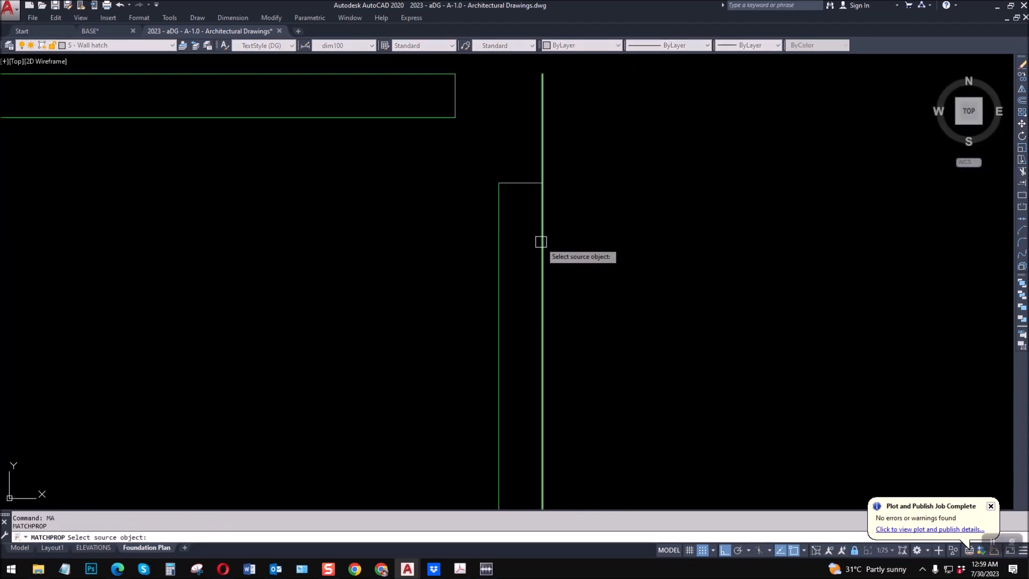
click(542, 241)
scroll(537, 242, down, 6)
click(570, 258)
scroll(236, 187, down, 4)
click(107, 174)
key(Escape)
key(Escape)
Step: Fillet the upper end line of the grid 2 wall with its outer line into a clean corner
scroll(341, 208, up, 10)
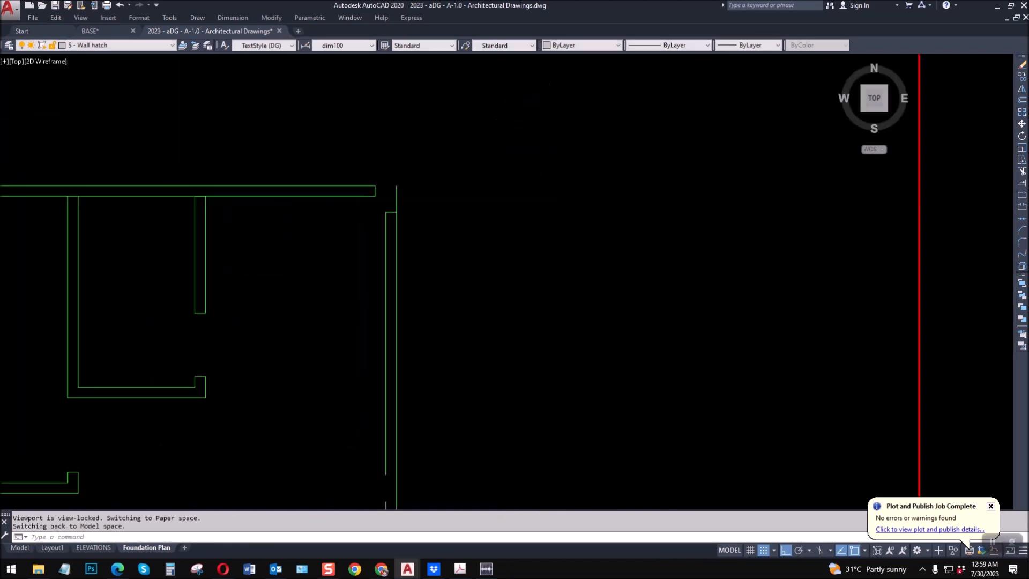
text(f)
key(space)
click(491, 193)
click(517, 195)
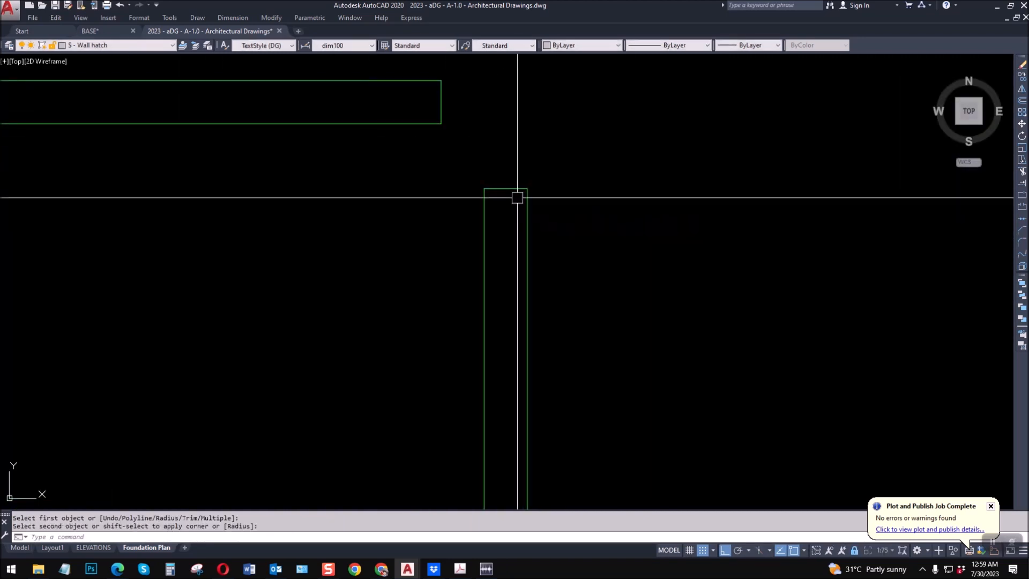
Step: Fill the bathroom-kitchen wall and the L-shaped bathroom wall with a SOLID hatch placed behind the boundary
scroll(518, 215, down, 6)
scroll(443, 302, up, 5)
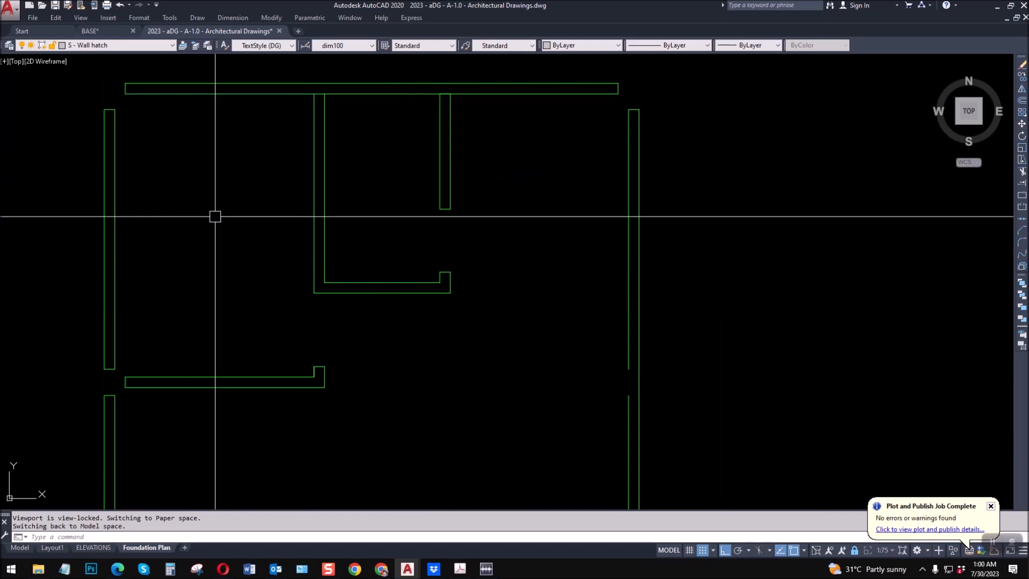
middle_drag(216, 215, 301, 236)
key(Escape)
key(Escape)
text(h)
key(space)
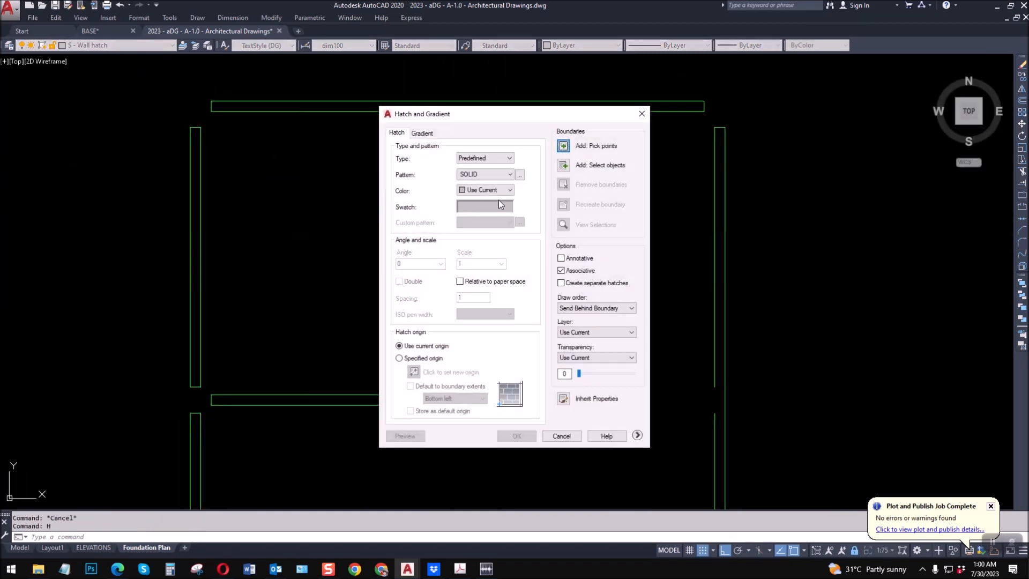
click(562, 145)
click(531, 171)
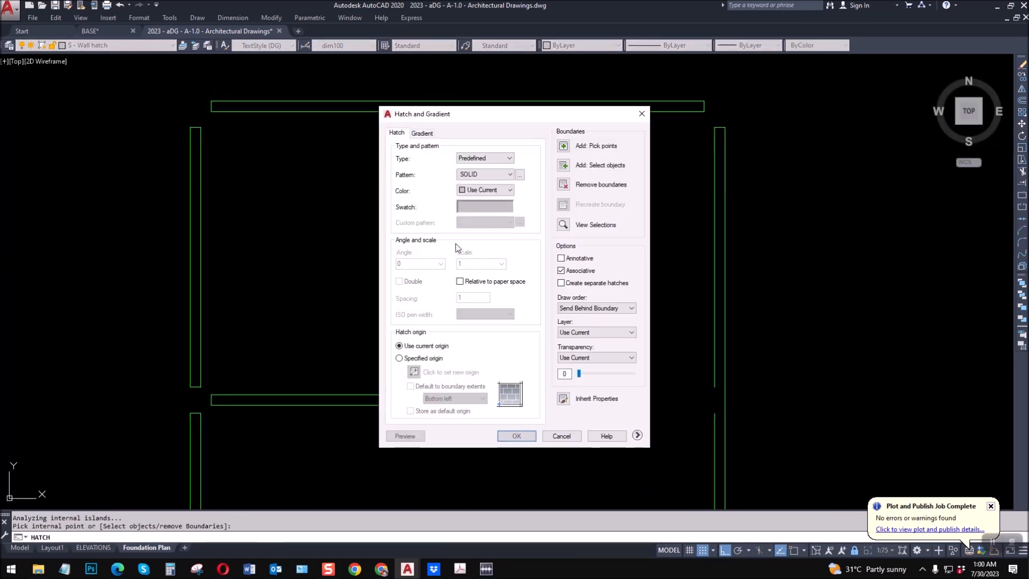
click(436, 305)
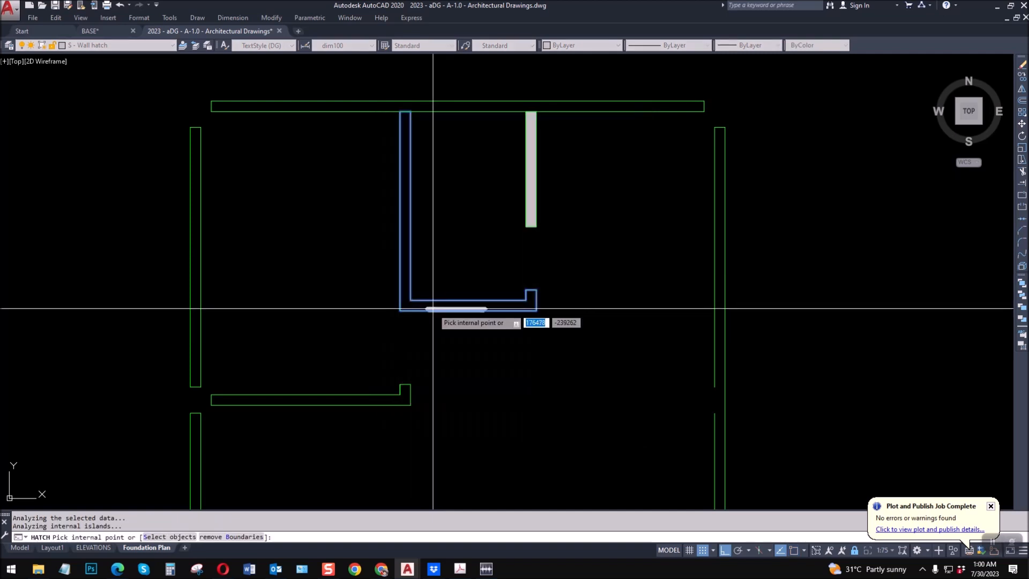
key(Return)
scroll(376, 189, down, 5)
middle_drag(446, 342, 444, 330)
Step: Apply the SOLID hatch to the upper grid 1 wall and to the wall between bedroom and living room
key(space)
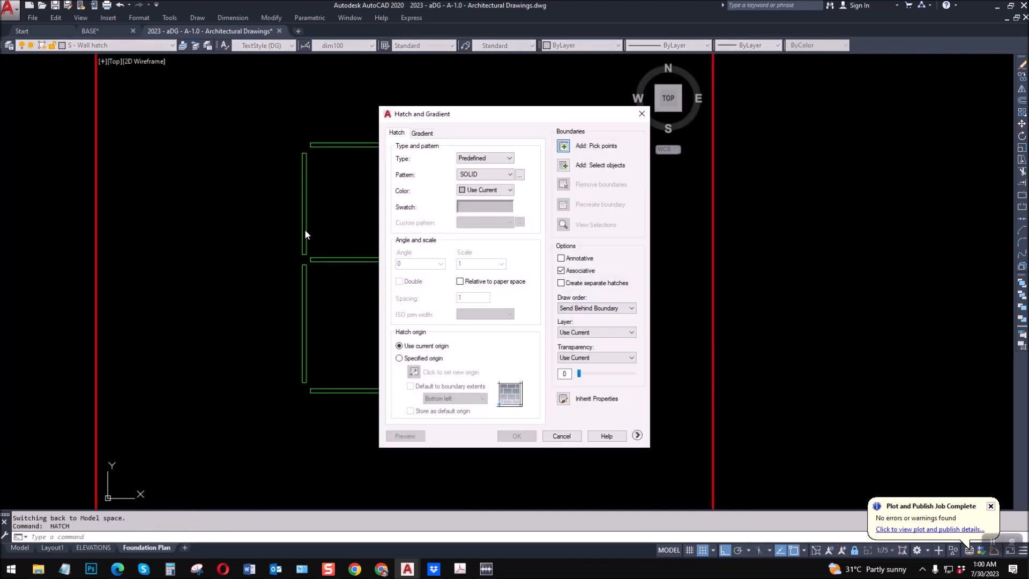
key(space)
click(304, 233)
key(space)
key(space)
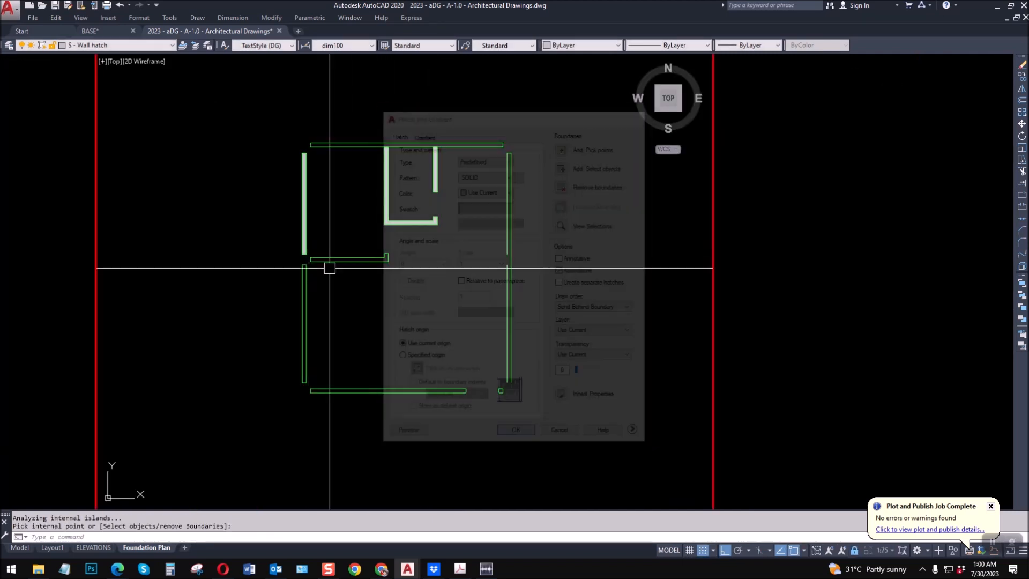
key(space)
key(space)
scroll(324, 261, up, 2)
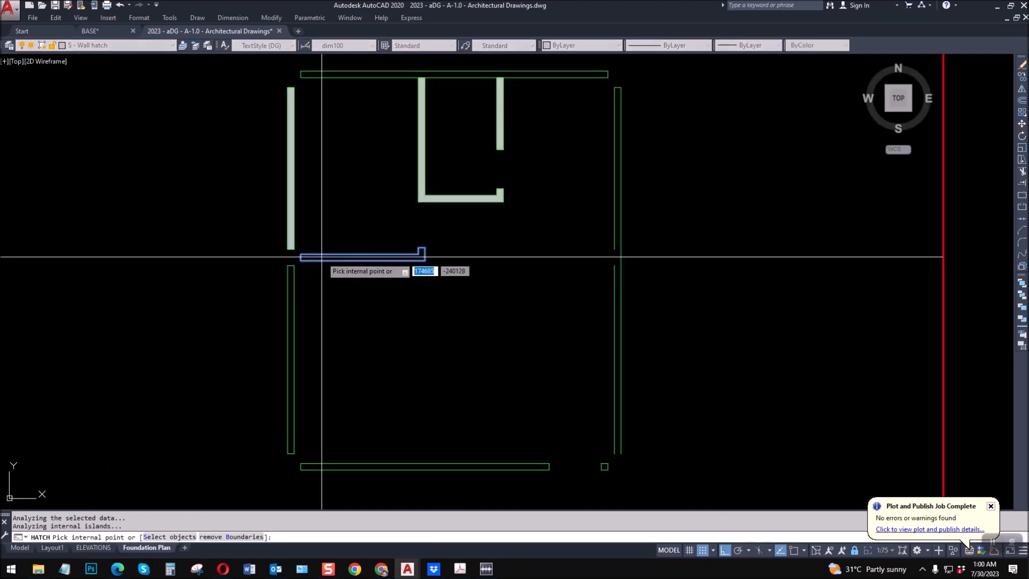
click(322, 258)
key(space)
key(space)
Step: Apply the SOLID hatch to the lower grid 1 wall beside the living room
key(space)
key(space)
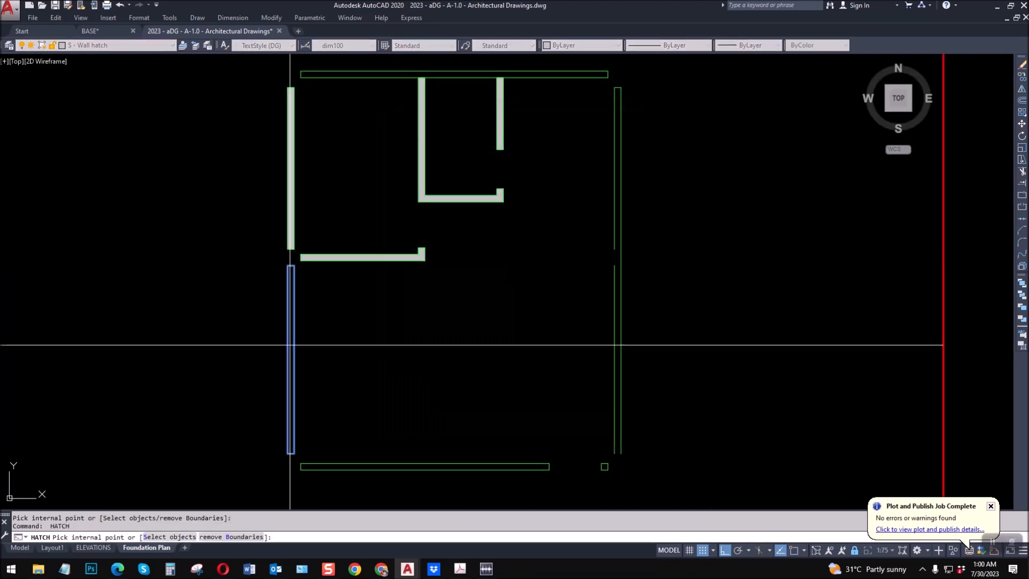
click(290, 345)
key(space)
key(space)
Step: Apply the SOLID hatch to the long grid B wall and to the short wall stub near column B-2
key(space)
key(space)
click(361, 467)
key(space)
key(space)
key(space)
key(space)
click(605, 466)
key(space)
key(space)
Step: Close the grid 2 wall outlines with short lines at the lower end and on both sides of the middle column
scroll(638, 457, up, 2)
scroll(636, 456, down, 2)
middle_drag(626, 453, 460, 441)
scroll(455, 435, down, 1)
key(Escape)
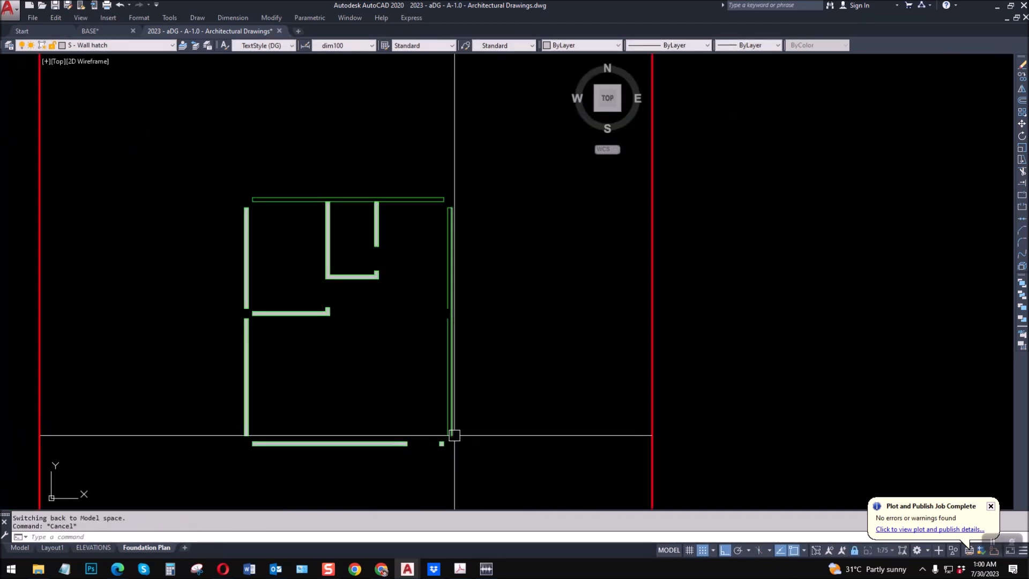
click(448, 318)
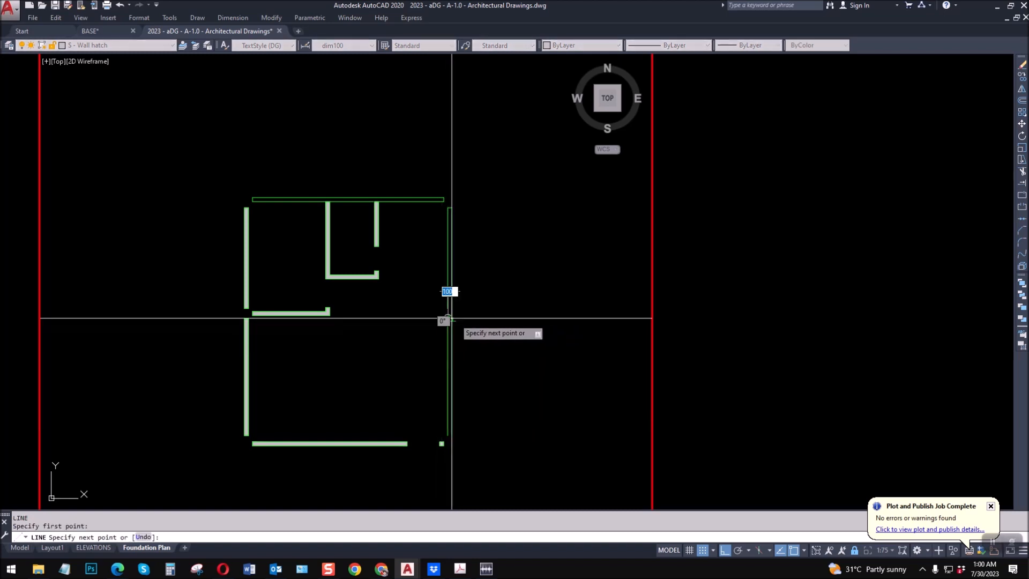
key(space)
scroll(457, 312, up, 3)
key(space)
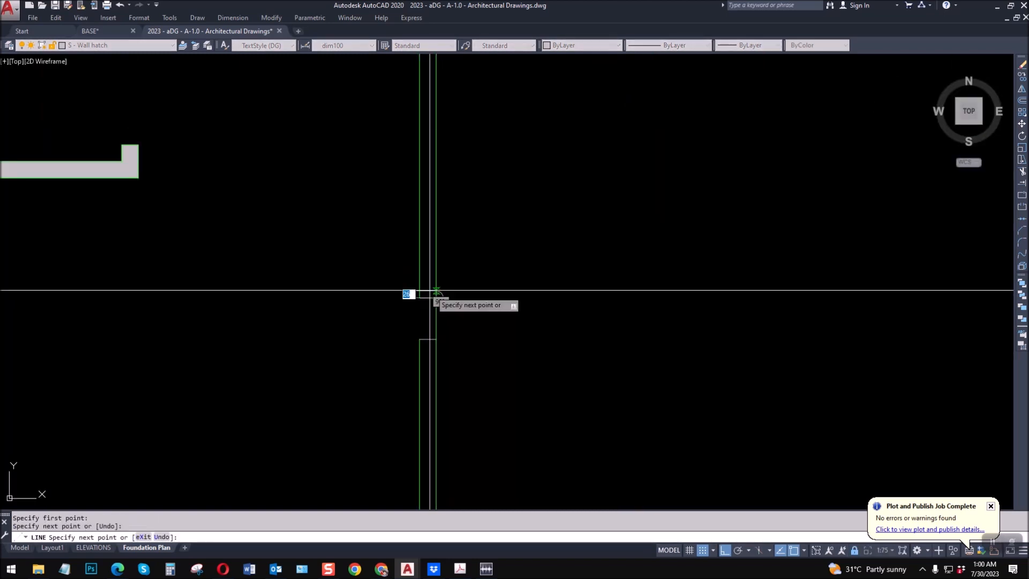
scroll(437, 297, down, 3)
key(Escape)
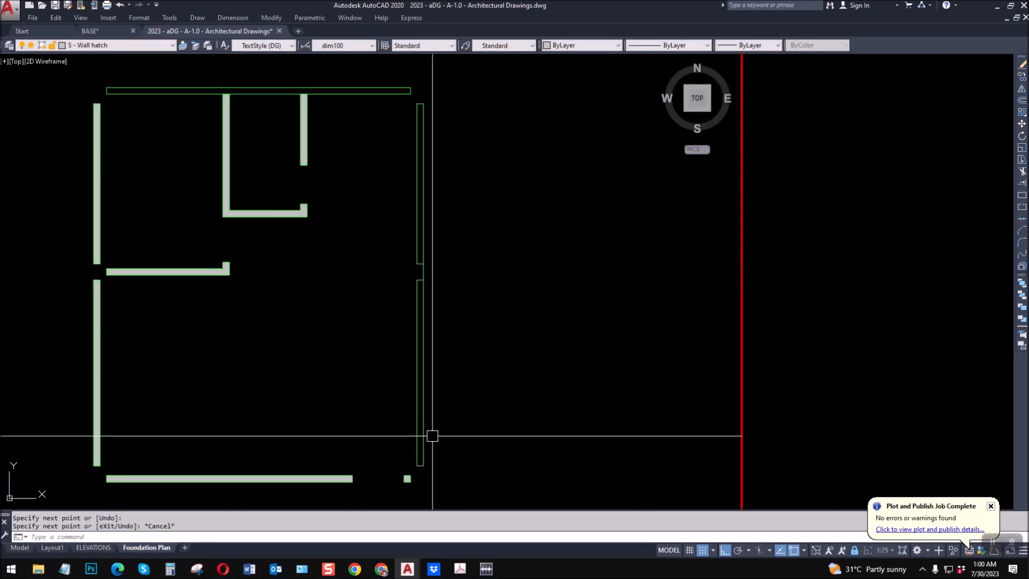
Step: Match the grid 2 wall's new end lines to the wall outline and trim its outer line across the middle column gap
key(space)
click(427, 442)
scroll(432, 471, up, 2)
click(432, 466)
click(414, 435)
scroll(426, 455, down, 2)
click(387, 224)
key(Return)
scroll(419, 279, up, 2)
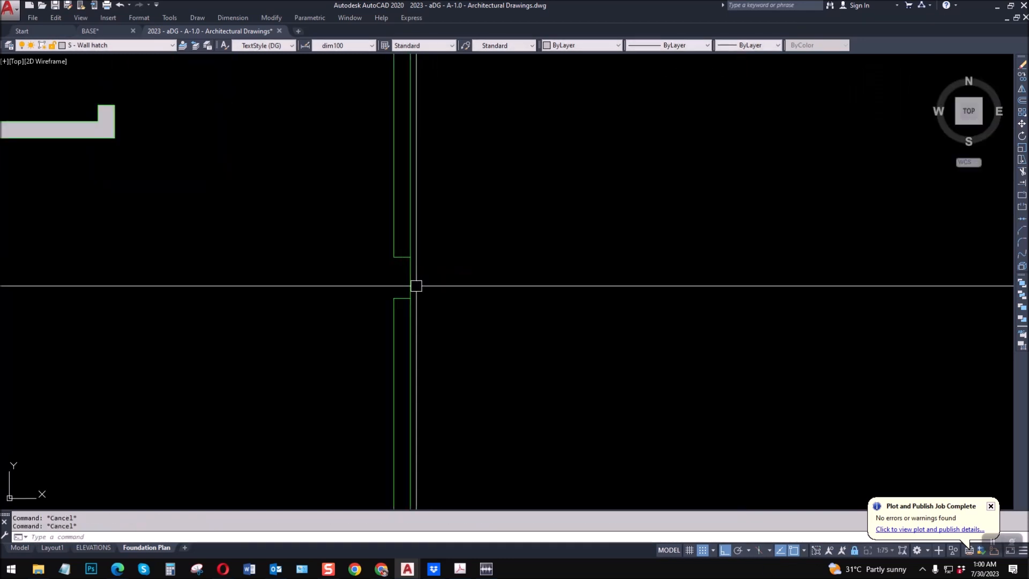
scroll(429, 287, down, 2)
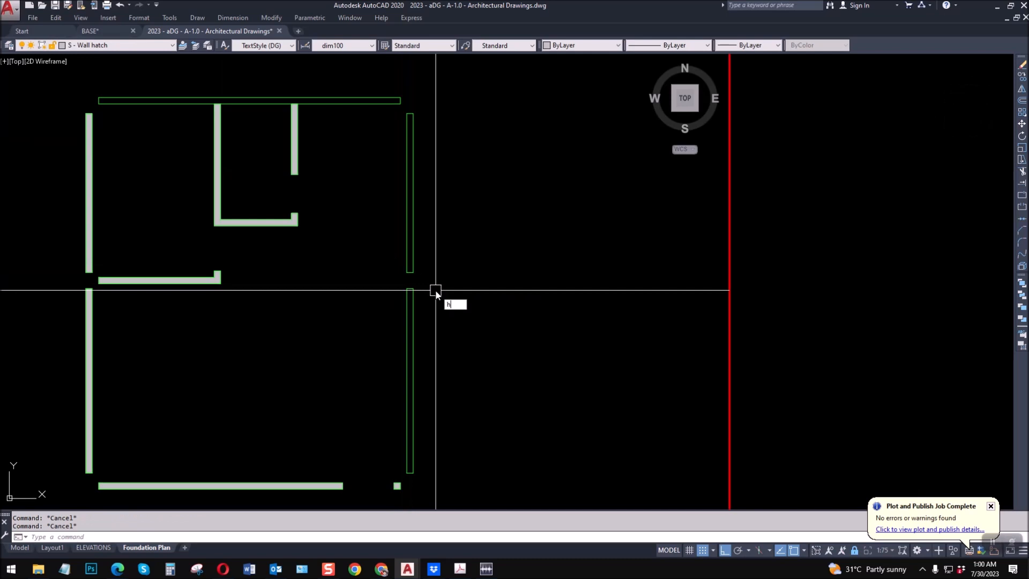
Step: Apply the SOLID hatch to the upper and lower segments of the grid 2 wall
text(h)
key(space)
key(space)
click(410, 253)
key(space)
key(space)
key(space)
key(space)
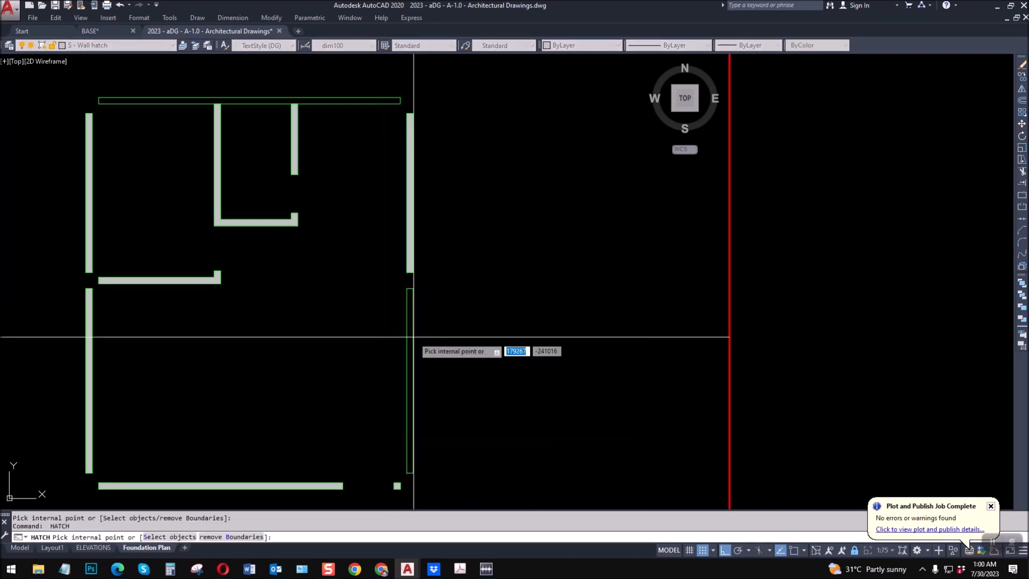
click(411, 336)
key(space)
key(space)
Step: Apply the SOLID hatch to the long upper exterior wall between grids 1 and 2
middle_drag(314, 230, 394, 333)
key(space)
key(space)
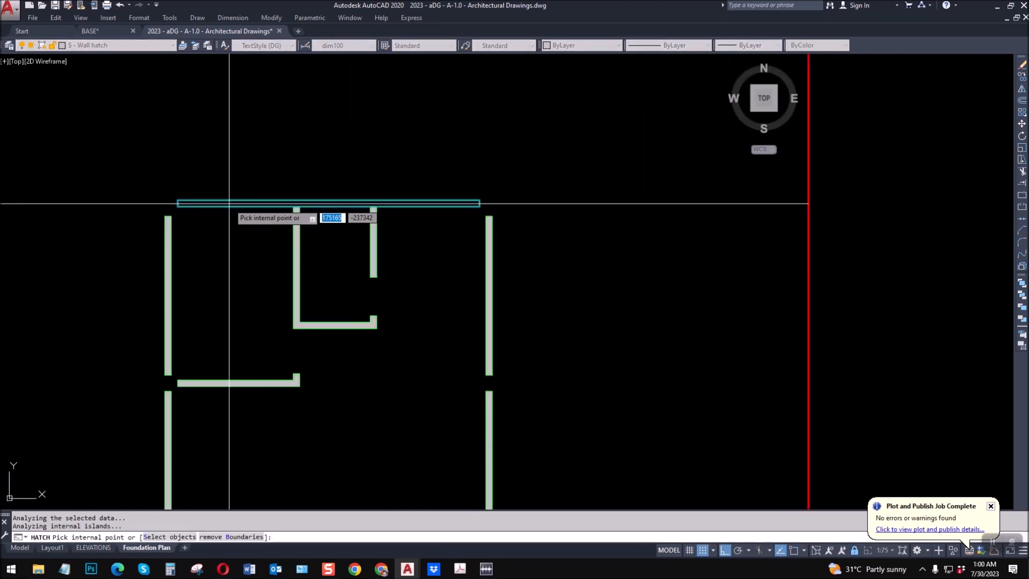
key(space)
key(space)
key(Escape)
middle_drag(308, 264, 331, 217)
scroll(332, 217, down, 2)
key(Escape)
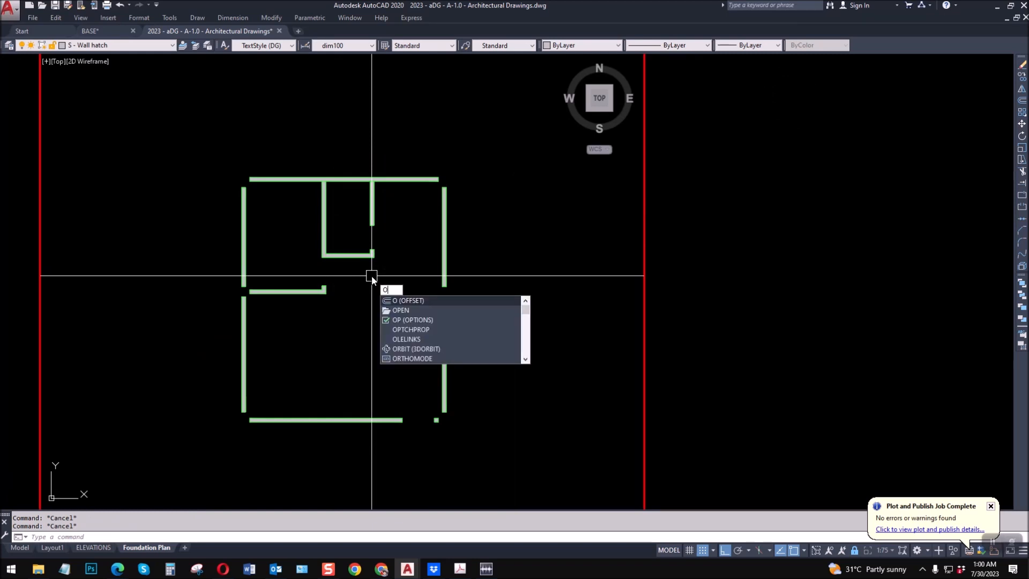
Step: Offset both long lines of the upper exterior wall 150 outward from the wall
key(space)
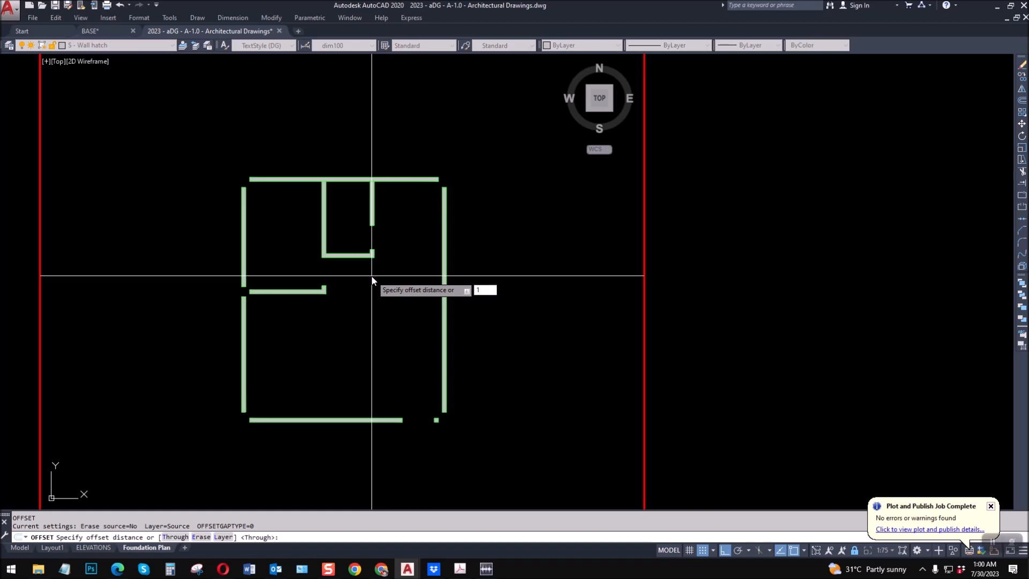
key(Escape)
key(Escape)
text(o)
key(Return)
text(150)
scroll(286, 181, up, 1)
click(259, 172)
click(256, 138)
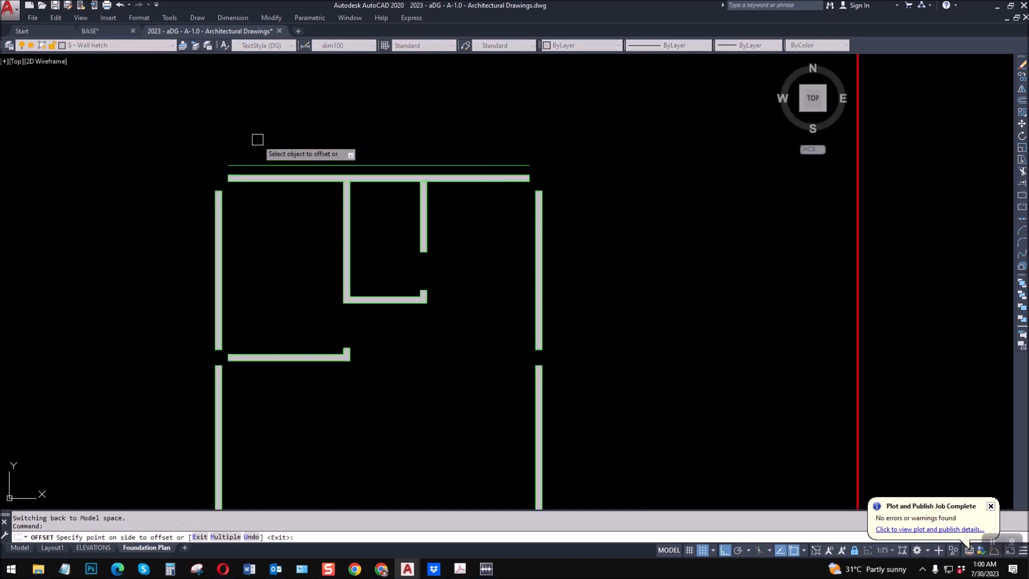
scroll(248, 171, up, 2)
click(240, 192)
click(232, 204)
scroll(179, 192, down, 4)
Step: Offset the upper grid 2 wall lines and the short and L-shaped interior wall outlines outward by 150
key(Escape)
key(Return)
click(497, 253)
click(507, 261)
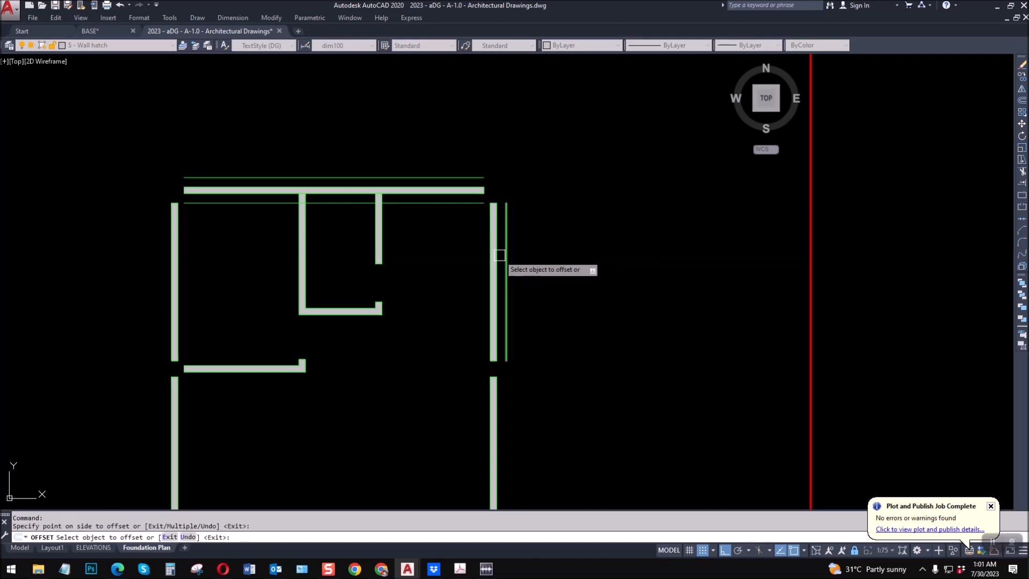
scroll(370, 249, up, 2)
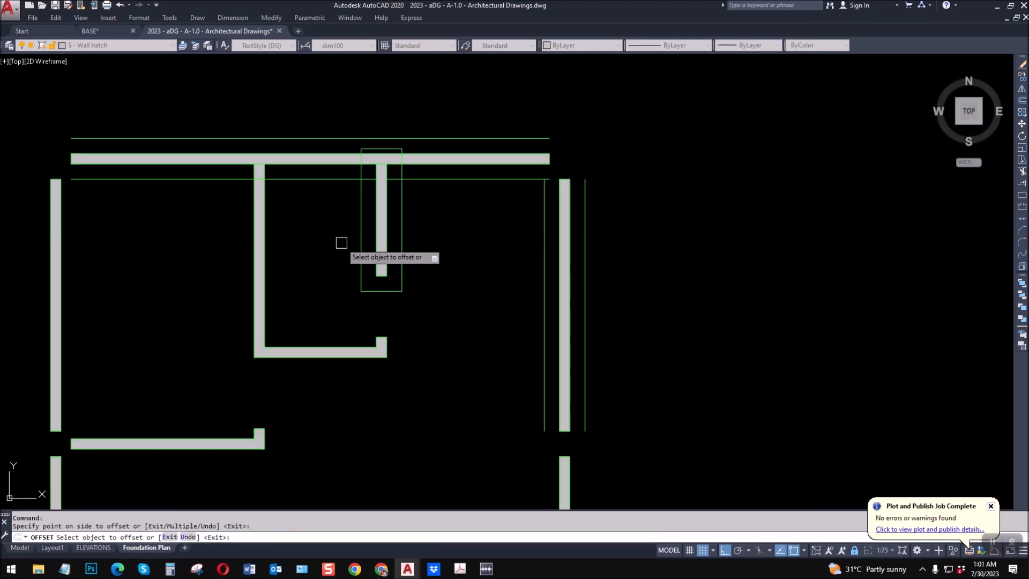
click(386, 352)
click(405, 393)
scroll(401, 321, down, 2)
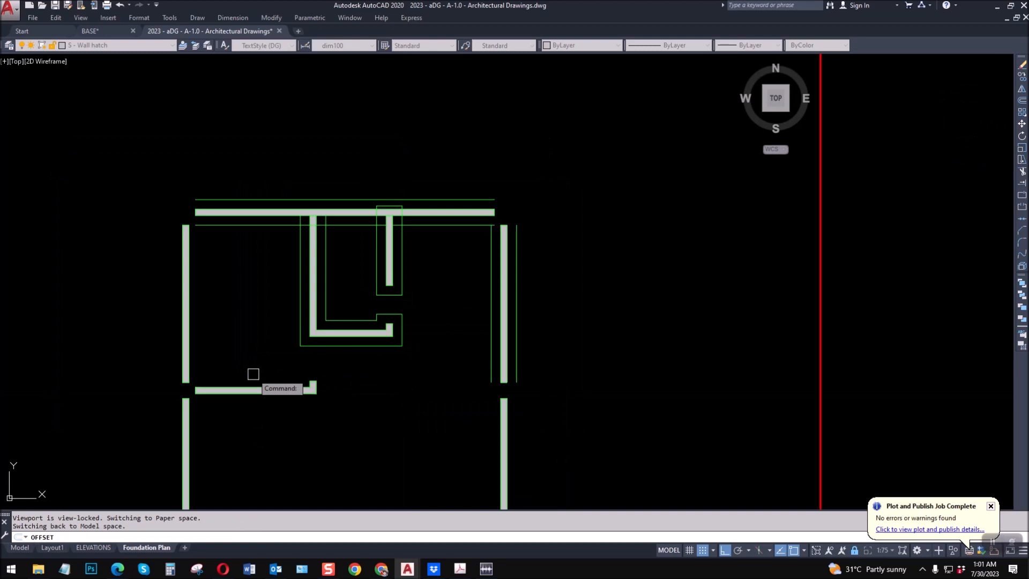
Step: Offset the outlines of the upper grid 1 wall and the interior wall from the middle grid 1 column outward by 150
scroll(247, 376, up, 2)
click(224, 386)
click(168, 307)
click(158, 309)
click(236, 308)
scroll(271, 230, down, 2)
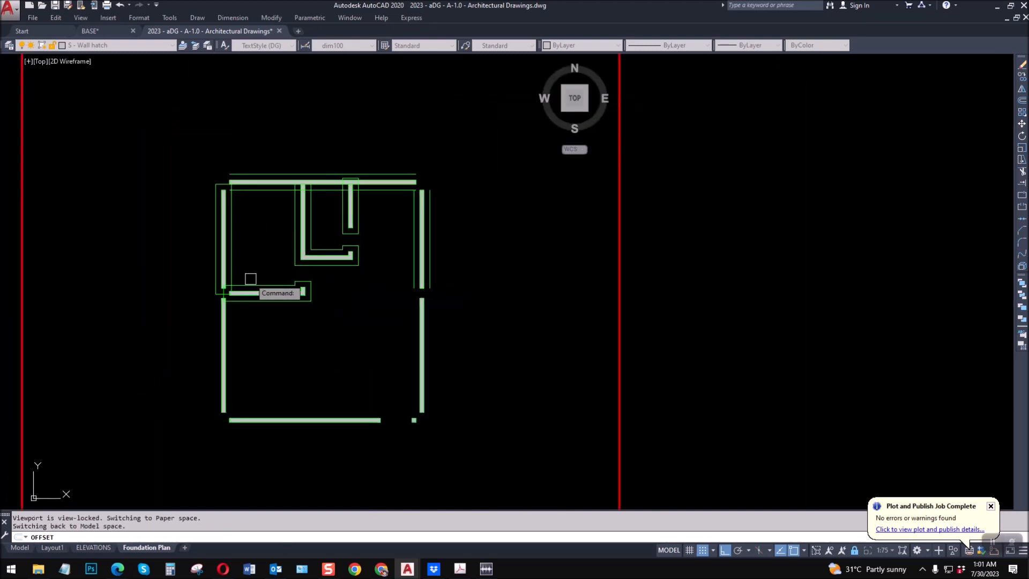
Step: Offset the outlines of the lower grid 1 wall and the long grid B wall outward by 150
scroll(239, 328, up, 1)
click(223, 338)
click(284, 349)
middle_drag(281, 464, 280, 368)
click(280, 371)
click(286, 344)
Step: Offset the wall stub near column B-2 and both lines of the lower grid 2 wall outward by 150
scroll(535, 370, up, 3)
click(481, 382)
click(464, 345)
click(500, 296)
click(408, 291)
click(531, 325)
click(632, 327)
scroll(493, 405, down, 4)
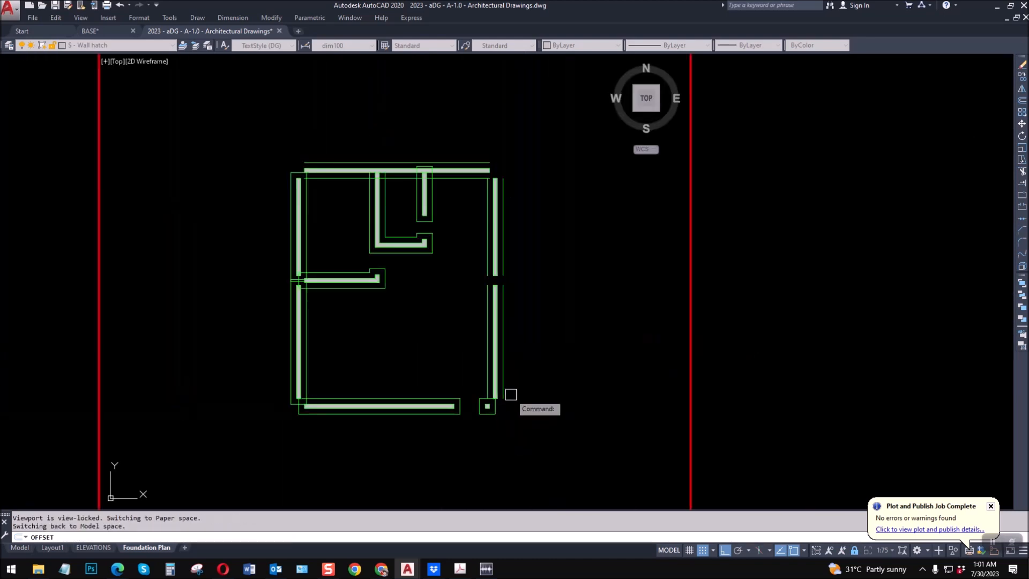
Step: Move all the offset outlines around the walls to the S - Wall Footing layer
scroll(367, 172, up, 5)
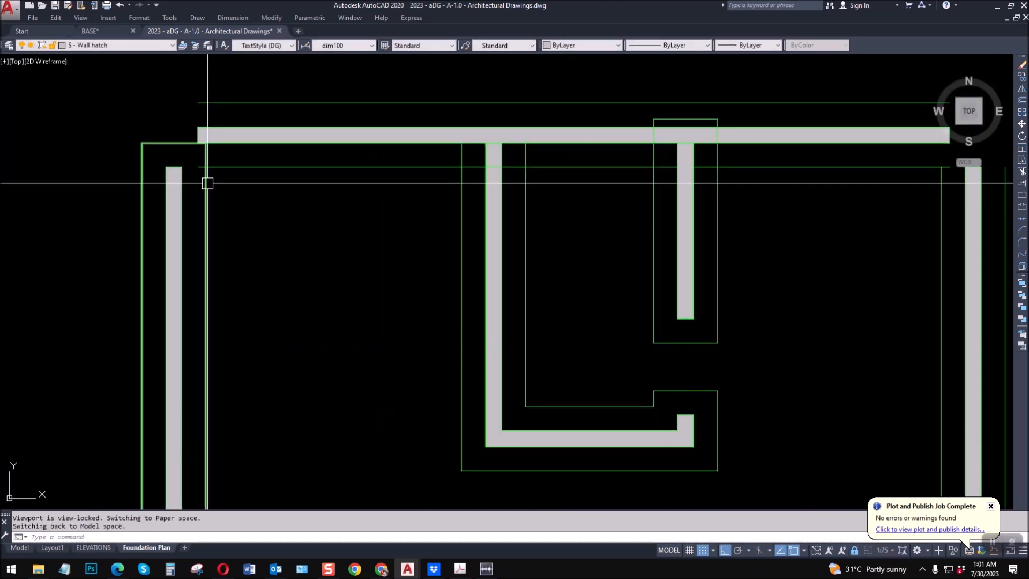
scroll(259, 183, down, 6)
scroll(445, 295, up, 4)
key(Escape)
click(470, 316)
click(436, 220)
click(402, 276)
click(402, 226)
scroll(406, 225, down, 4)
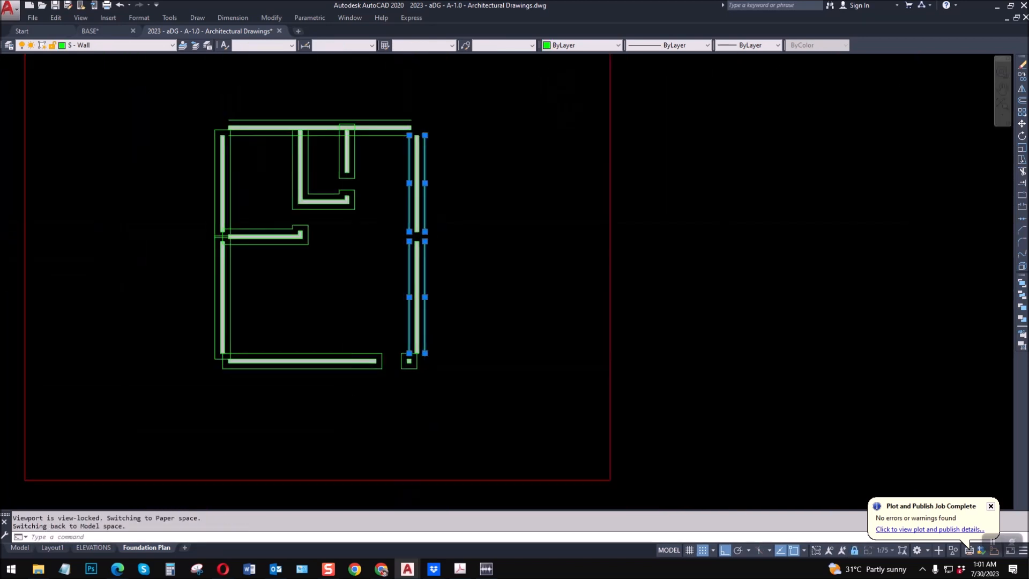
scroll(357, 369, up, 2)
click(423, 369)
click(391, 368)
scroll(156, 320, up, 2)
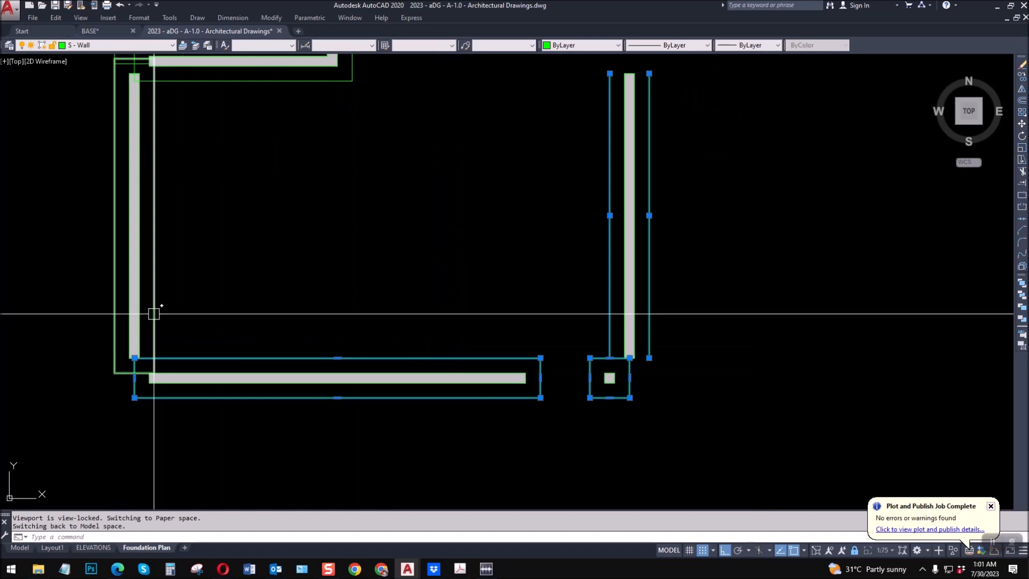
click(154, 313)
middle_drag(201, 194, 199, 213)
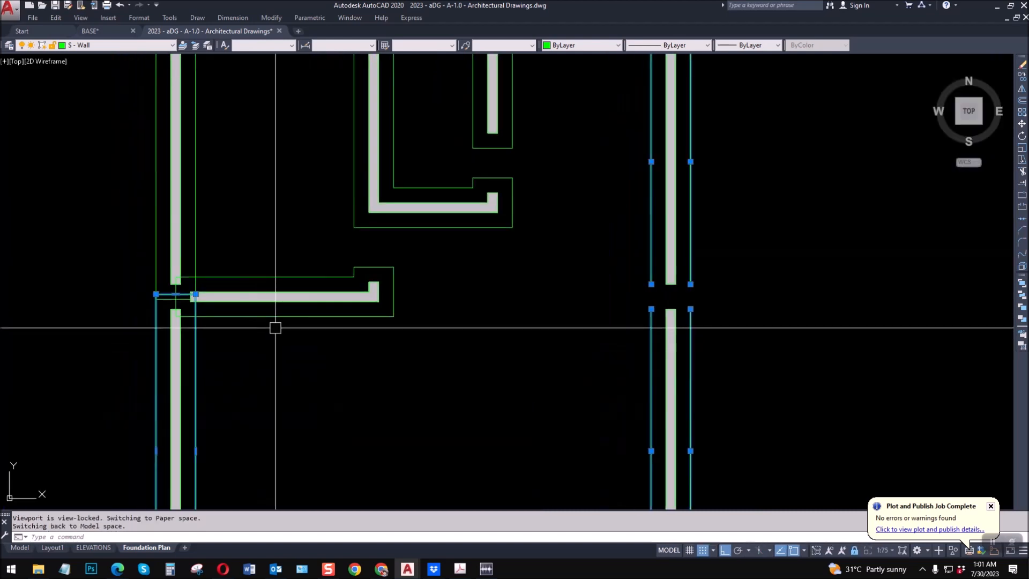
click(259, 294)
click(415, 228)
scroll(415, 229, down, 4)
scroll(317, 292, up, 4)
click(370, 219)
click(404, 181)
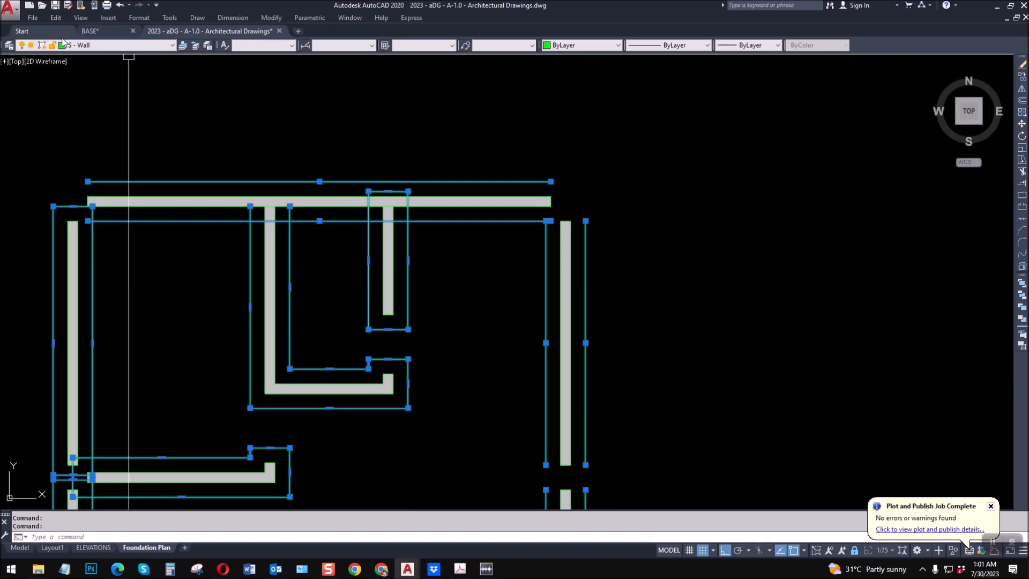
click(106, 45)
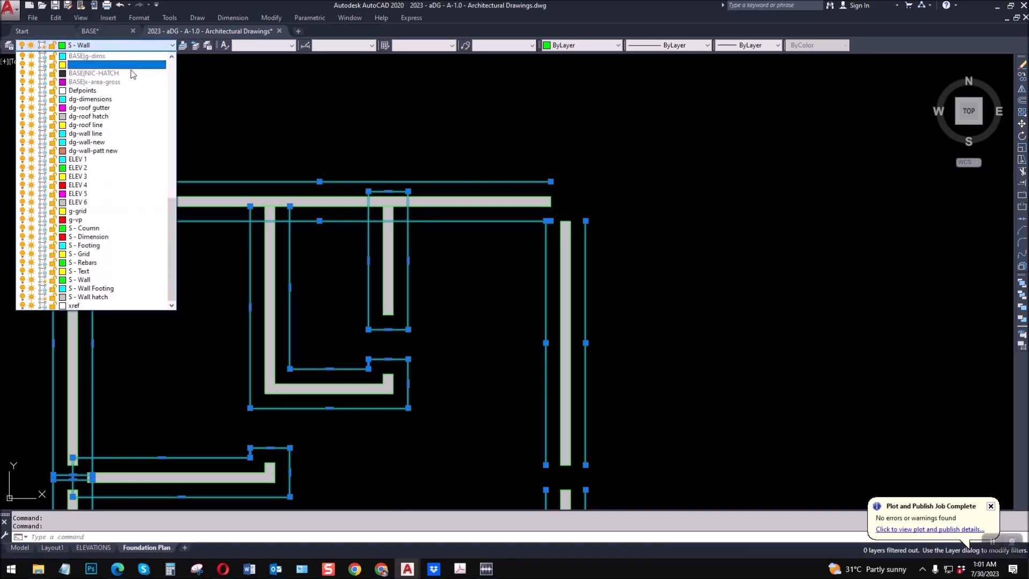
click(108, 288)
click(574, 309)
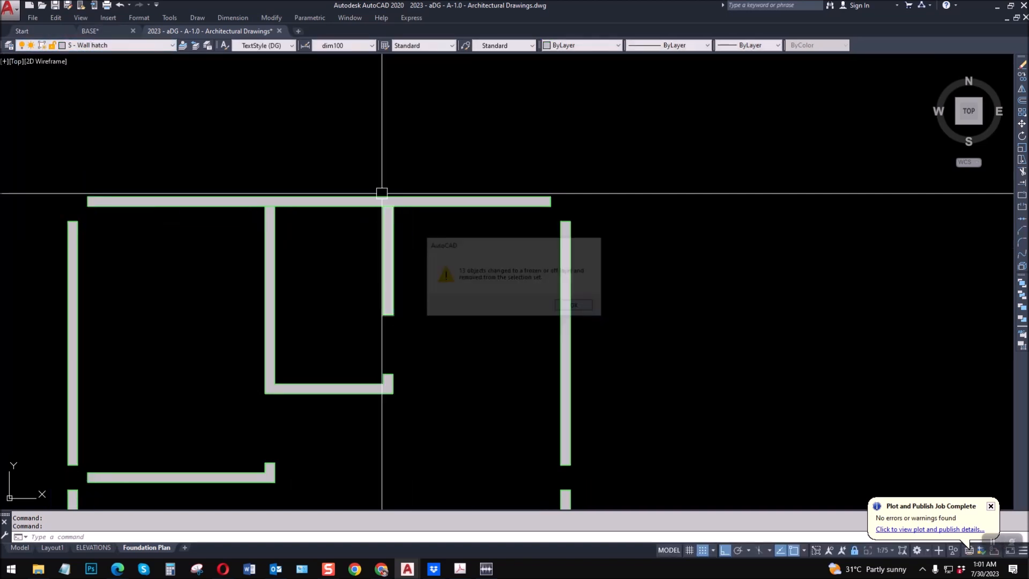
Step: Make S - Wall the current layer and thaw the structural column, dimension, footing, grid, rebar, text and wall footing layers in the viewport
scroll(371, 305, down, 2)
scroll(372, 305, down, 3)
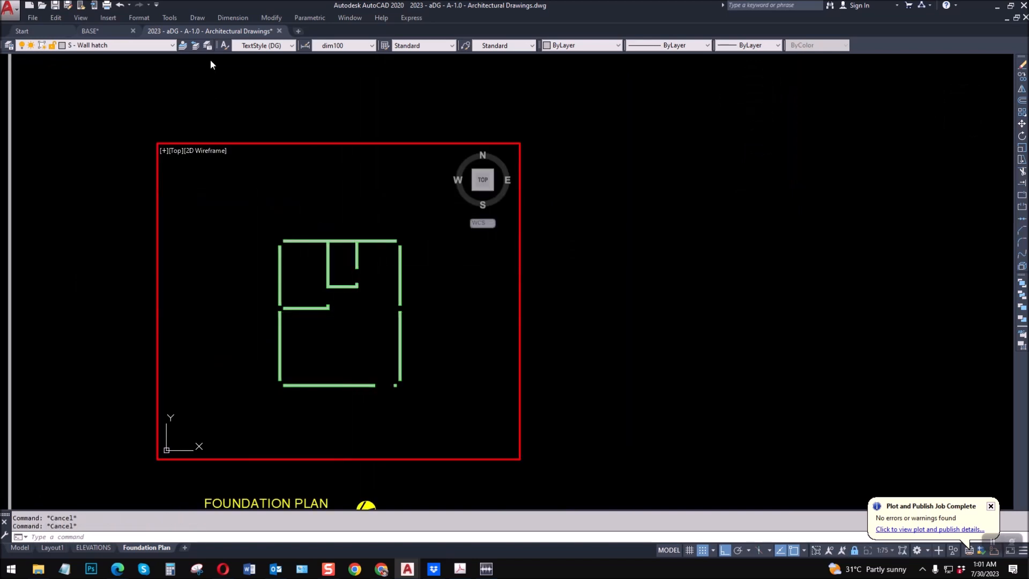
click(196, 45)
key(Return)
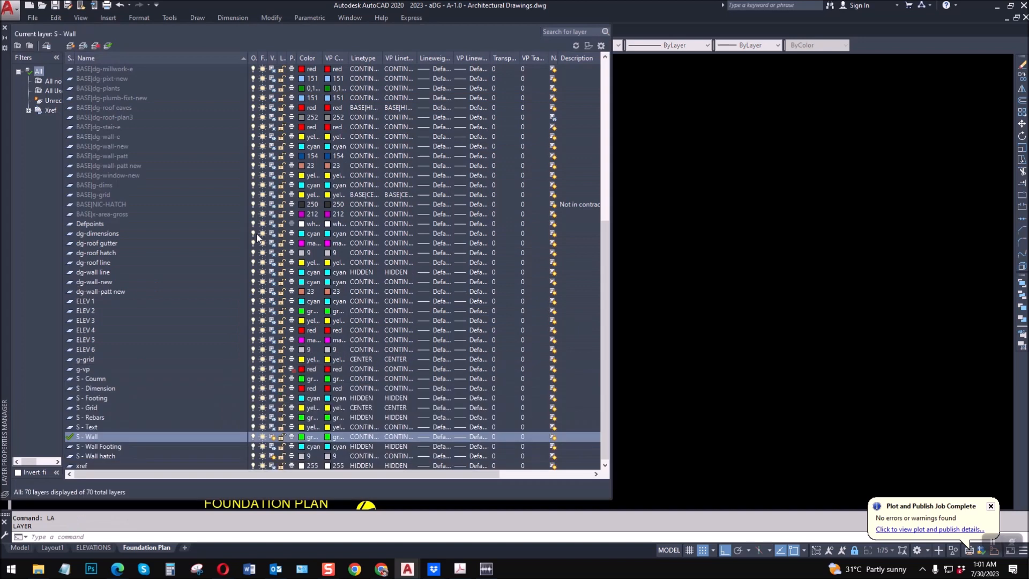
click(273, 455)
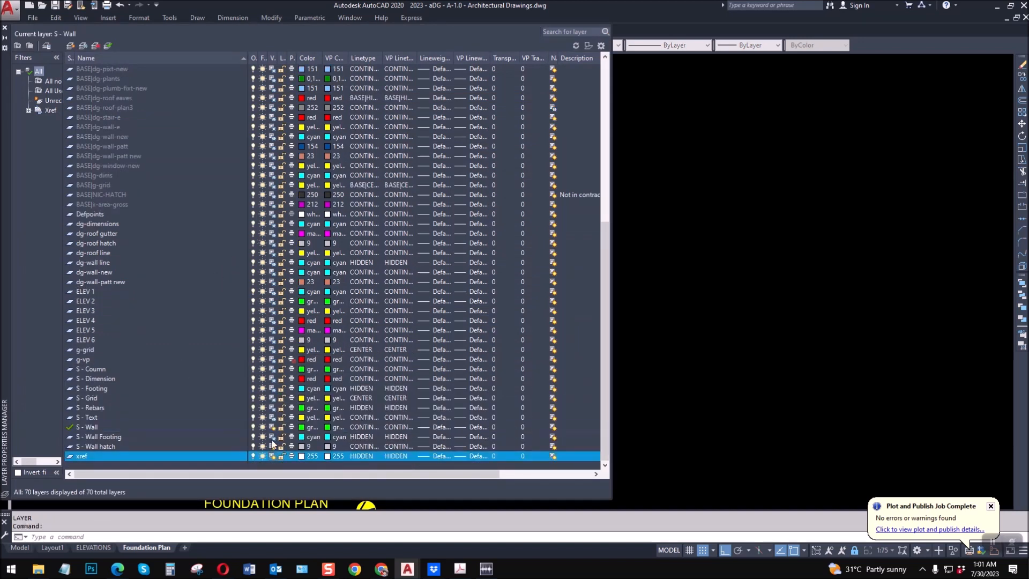
click(273, 438)
click(274, 417)
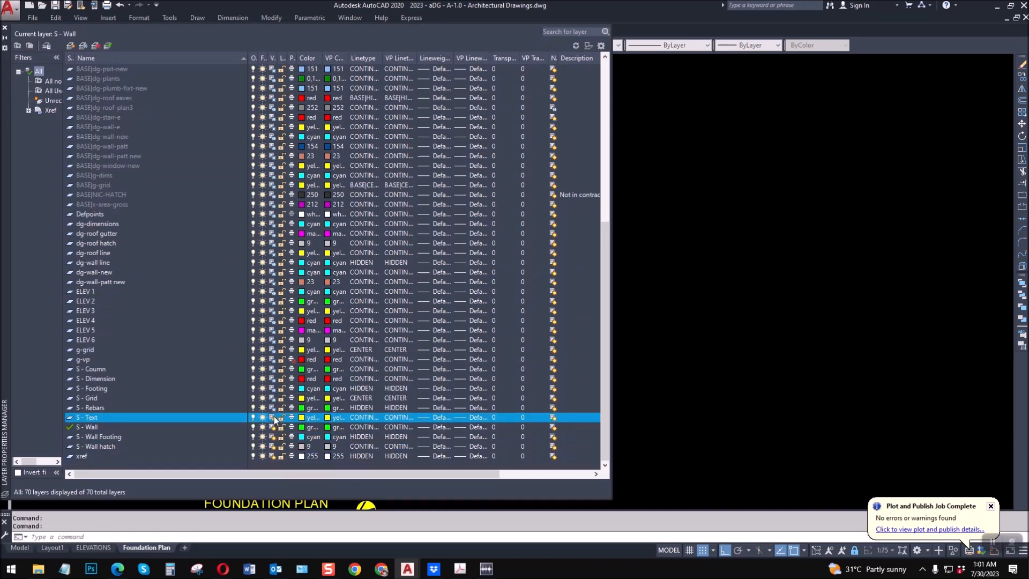
click(273, 408)
click(273, 399)
click(272, 388)
click(273, 378)
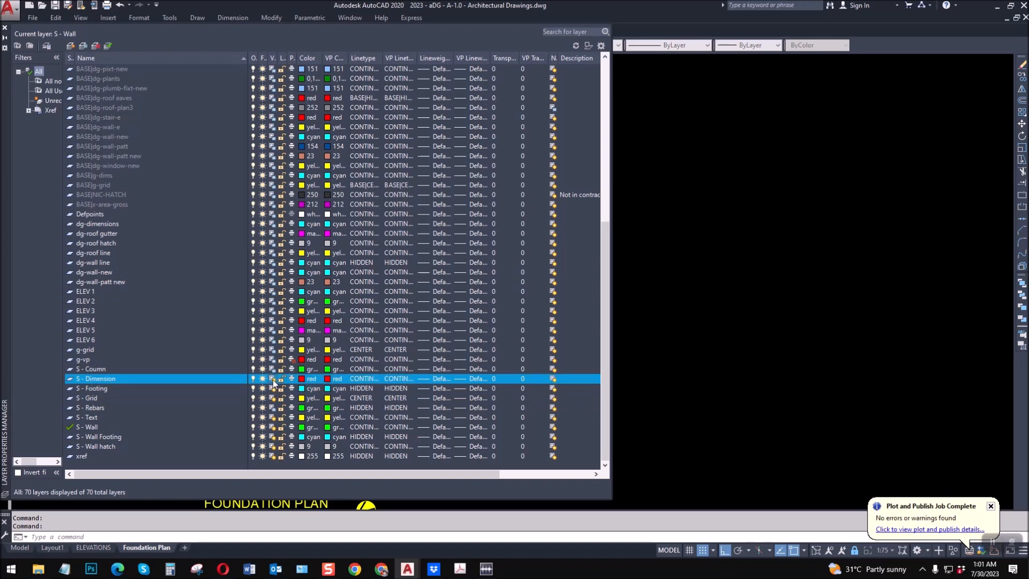
click(273, 369)
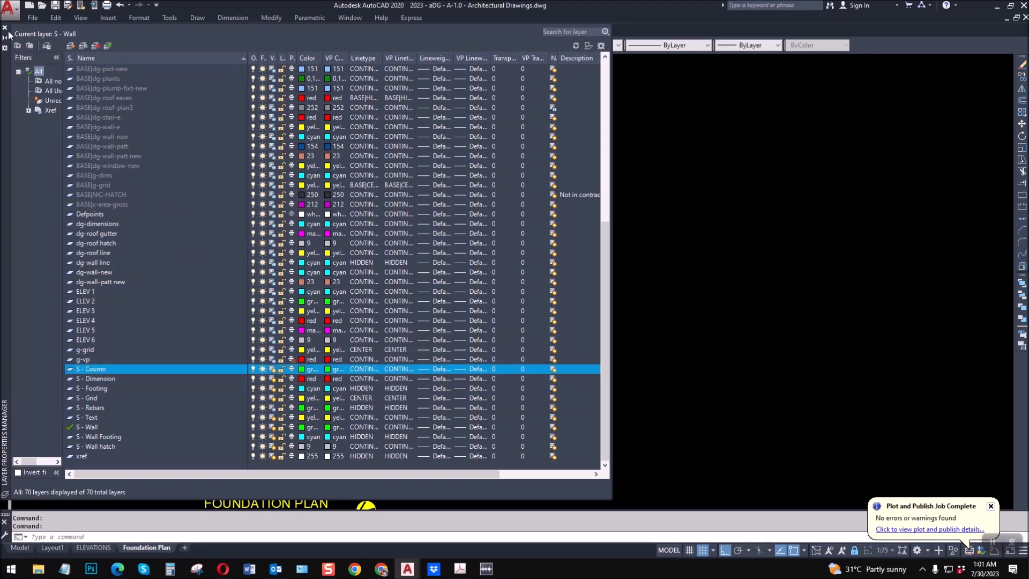
click(5, 28)
Step: Trim the interior wall's footing outline at the edge of the middle grid 1 column footing and delete the leftover piece inside
scroll(314, 294, up, 4)
scroll(310, 292, down, 2)
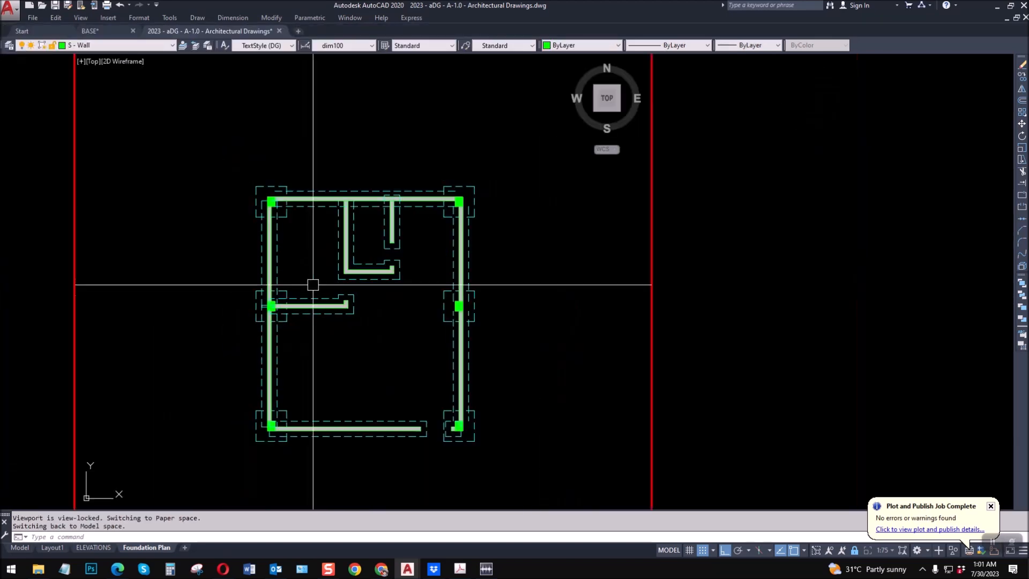
scroll(308, 294, up, 2)
click(308, 294)
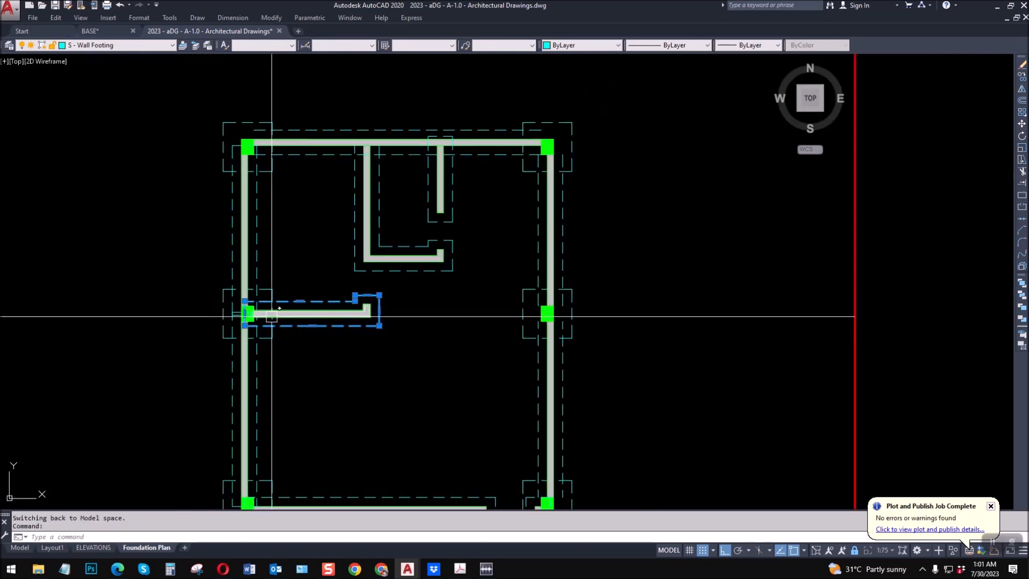
scroll(271, 315, up, 4)
key(Escape)
key(Escape)
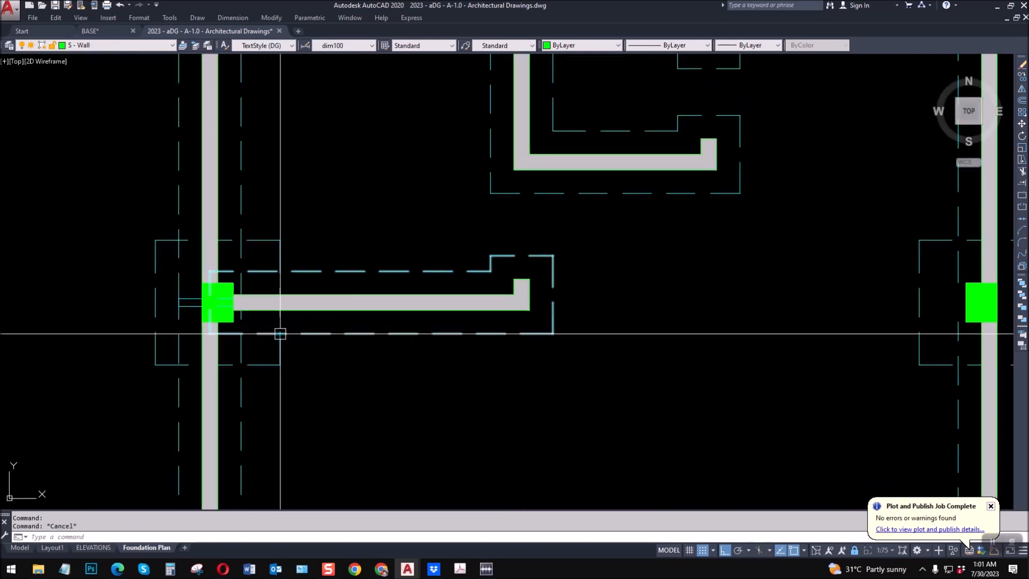
text(tr)
key(Return)
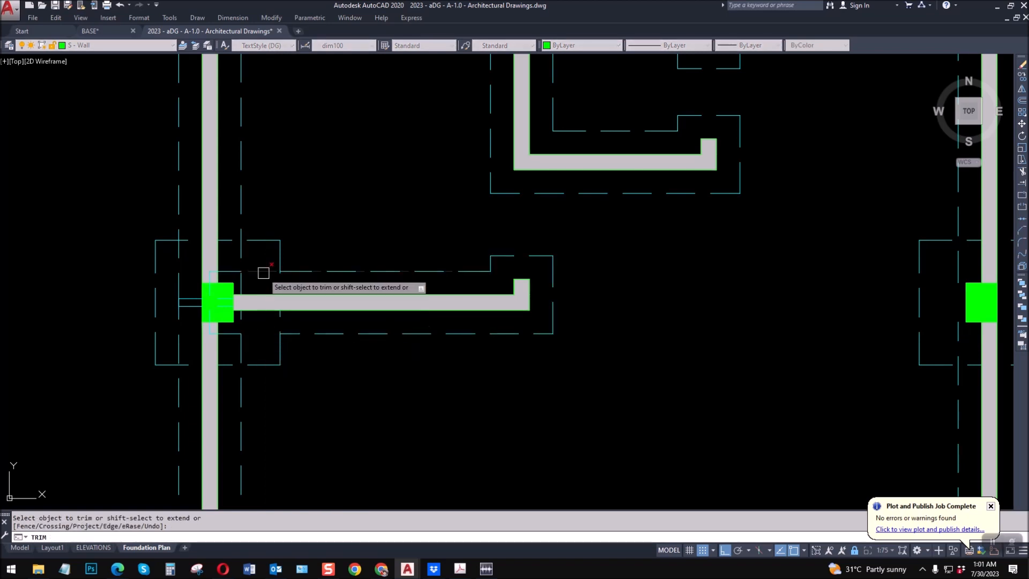
key(Escape)
scroll(240, 277, up, 4)
click(223, 263)
key(Delete)
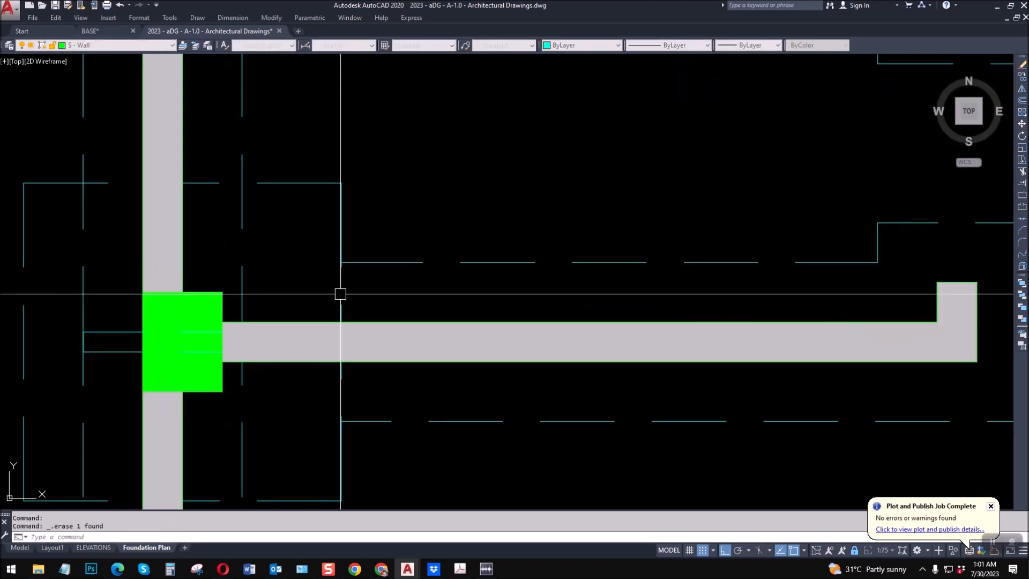
Step: Trim the grid 1 wall footing lines against the middle grid 1 column footing
scroll(324, 289, down, 3)
scroll(307, 271, up, 1)
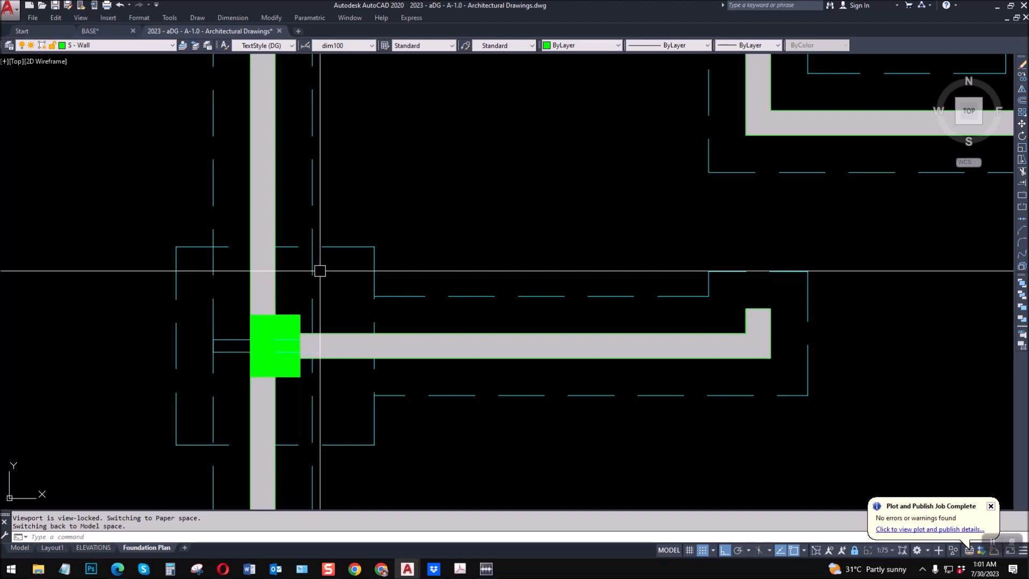
text(tr)
key(space)
click(323, 248)
key(Return)
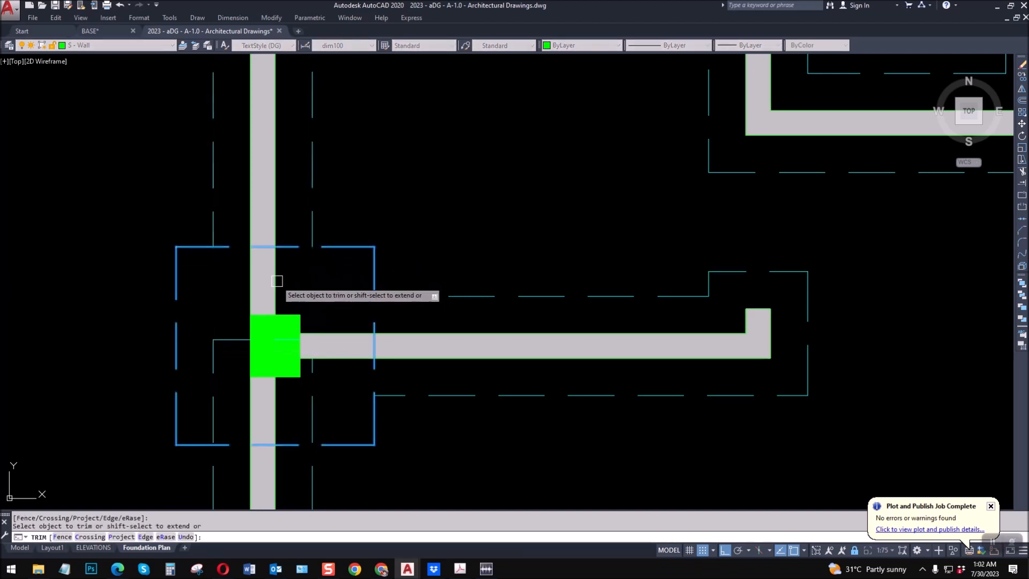
Step: Trim the wall footing lines inside the column footing at the upper grid 1 corner
scroll(282, 278, down, 3)
scroll(303, 344, down, 1)
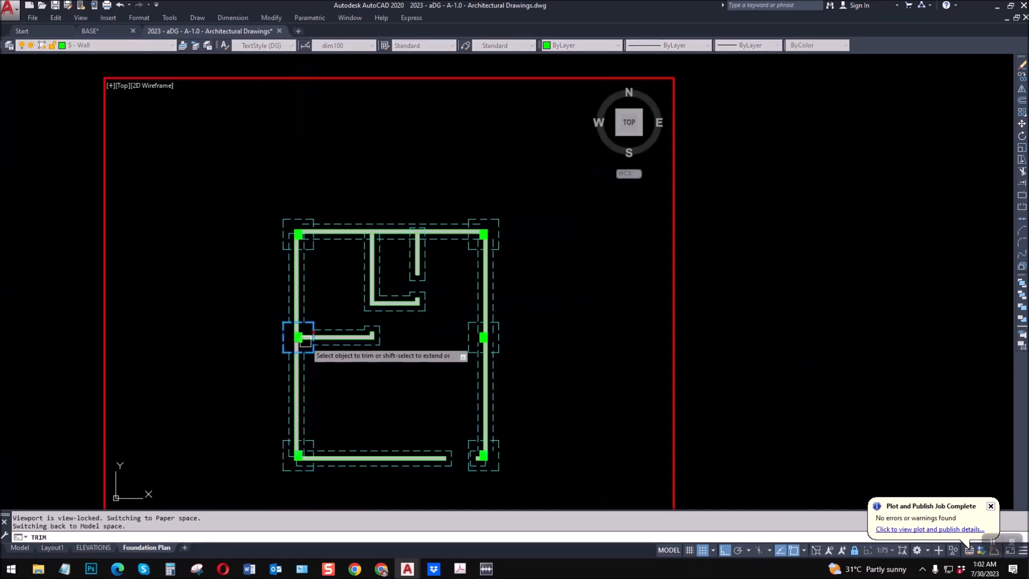
scroll(303, 321, up, 5)
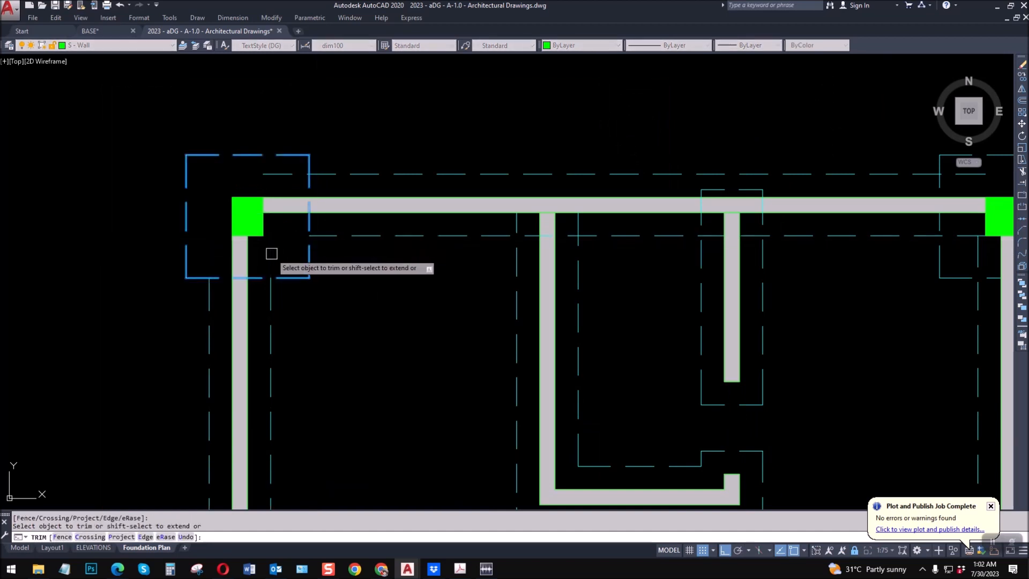
click(290, 176)
scroll(249, 199, down, 5)
Step: Trim the wall footing lines inside the column footing at the upper grid 2 corner
scroll(535, 213, up, 5)
key(space)
key(space)
click(487, 254)
click(395, 246)
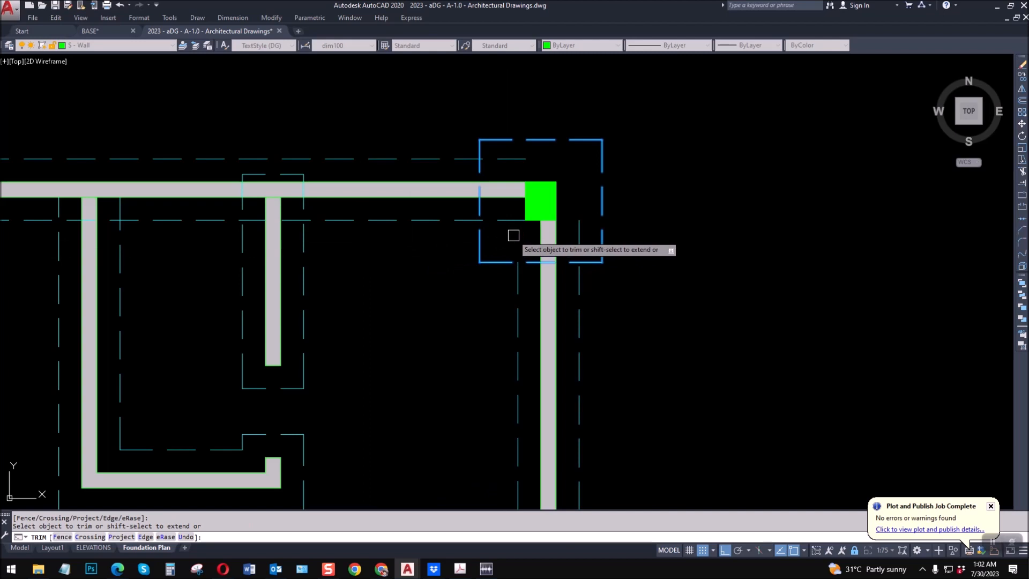
click(516, 156)
click(576, 234)
Step: Trim the wall footing lines inside the middle grid 2 column footing
scroll(446, 193, down, 6)
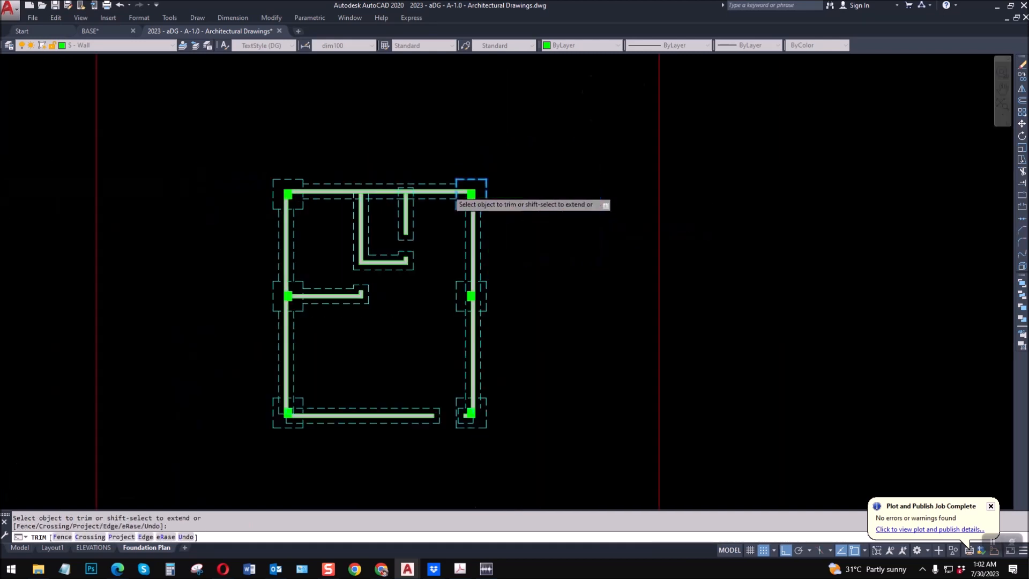
key(space)
scroll(480, 321, up, 5)
key(space)
click(402, 280)
key(space)
click(419, 254)
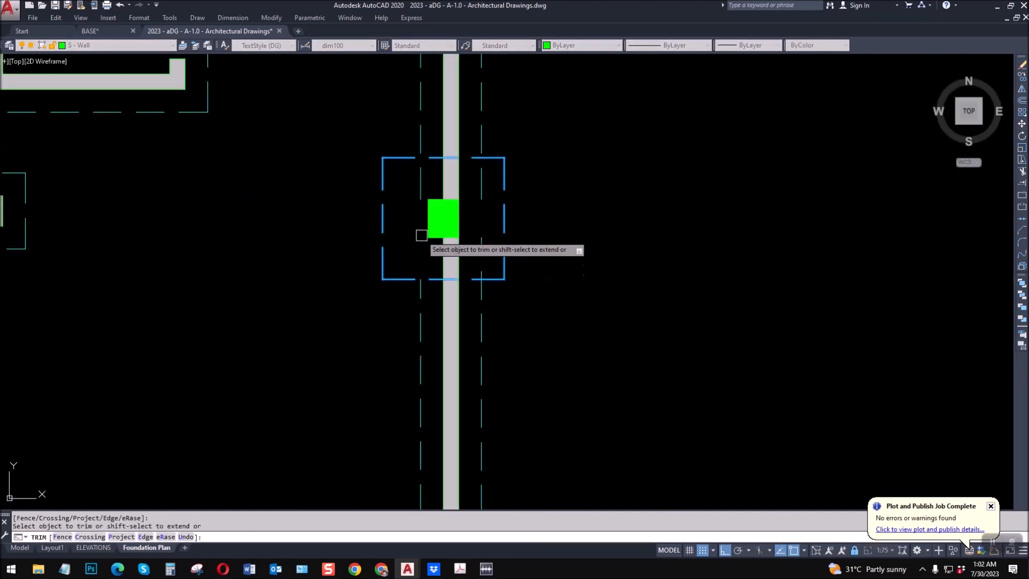
click(480, 193)
click(480, 252)
key(space)
scroll(461, 217, down, 5)
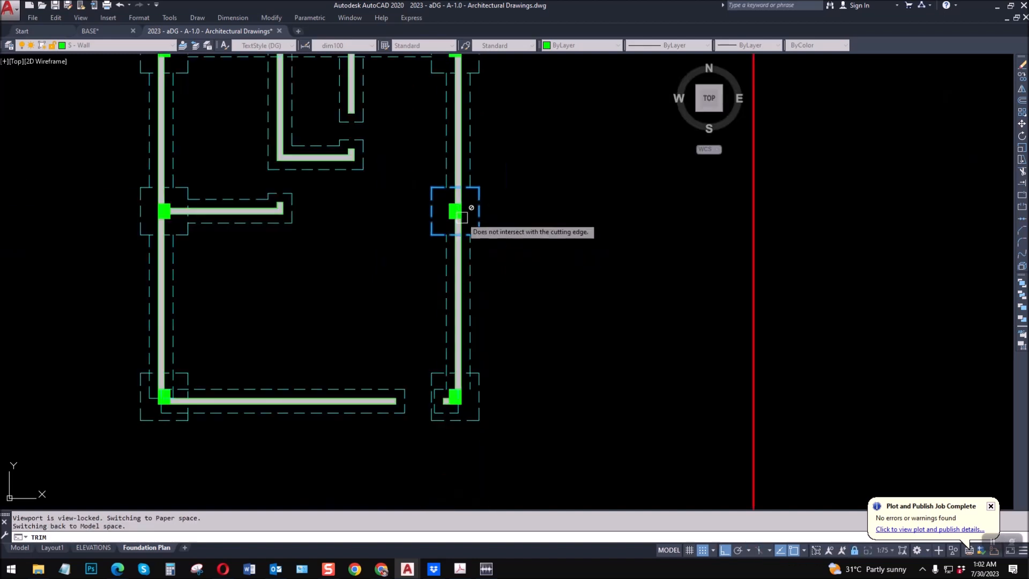
Step: Trim the grid 2 wall footing lines inside the column footing at the lower grid 2 corner
scroll(464, 405, up, 4)
key(space)
click(484, 375)
key(space)
scroll(478, 378, up, 4)
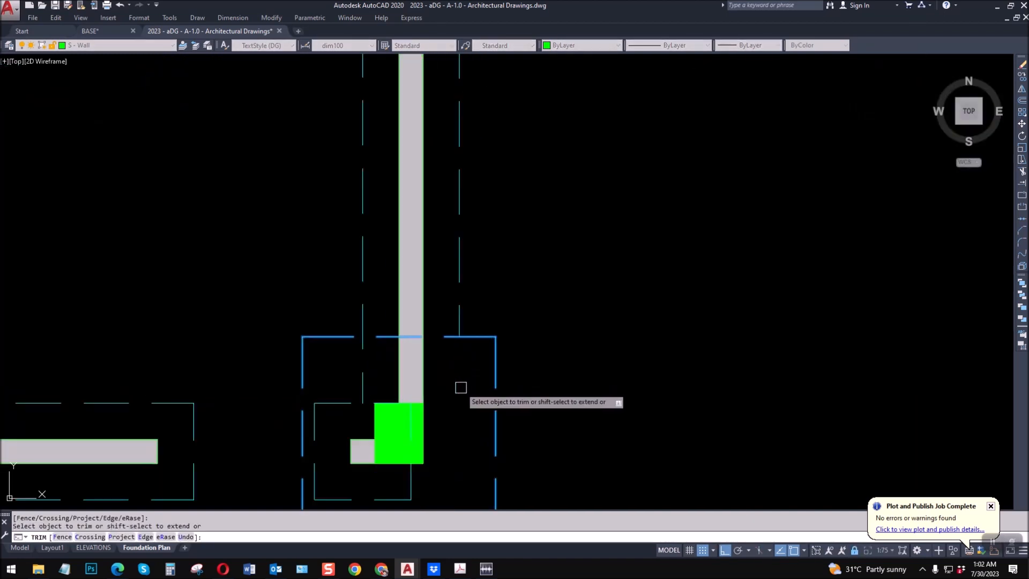
scroll(364, 412, down, 3)
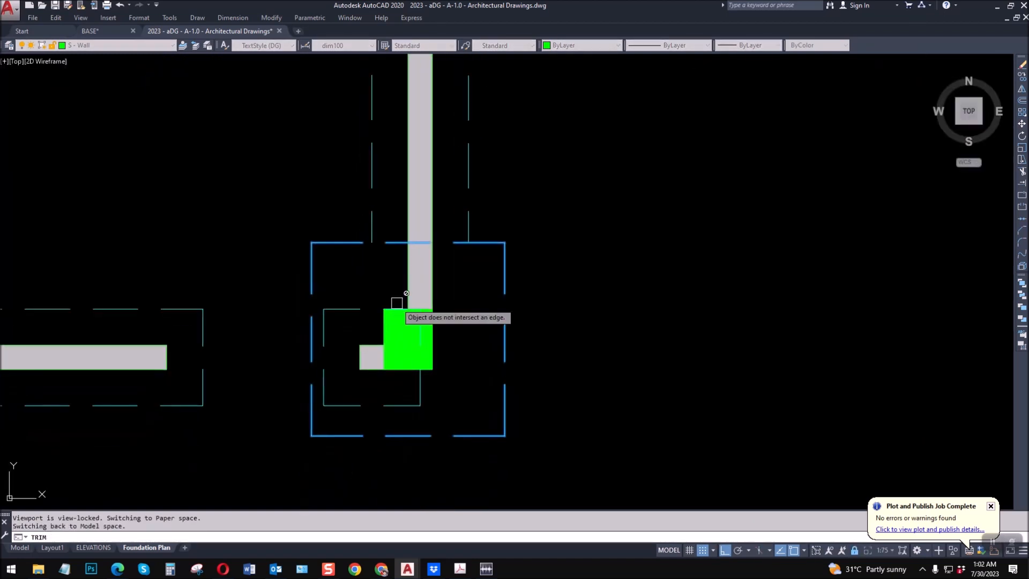
key(Escape)
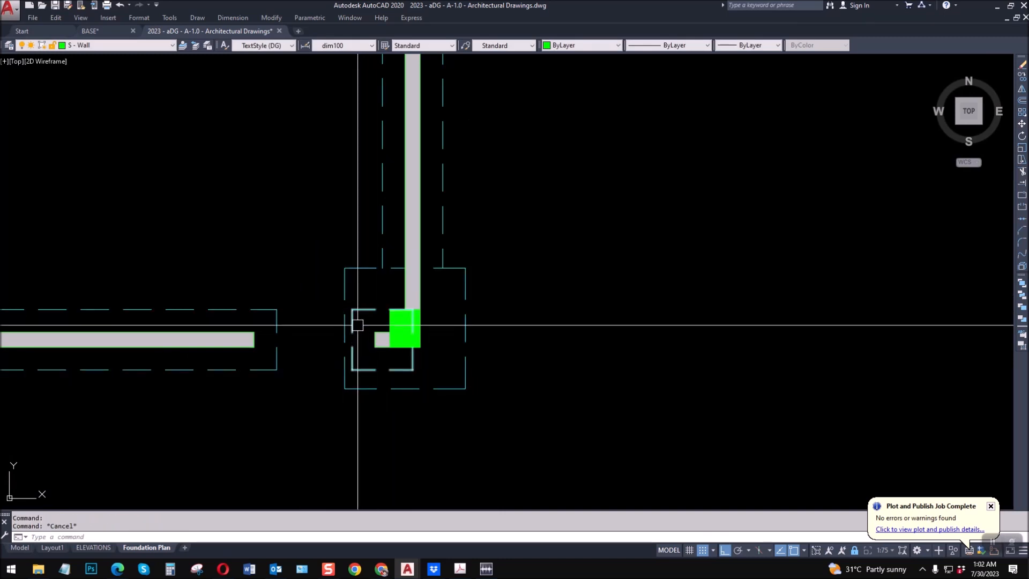
Step: Erase the short wall stub's footing outline inside the lower grid 2 corner column footing
text(e)
key(space)
click(369, 374)
key(Escape)
key(Escape)
scroll(369, 373, down, 5)
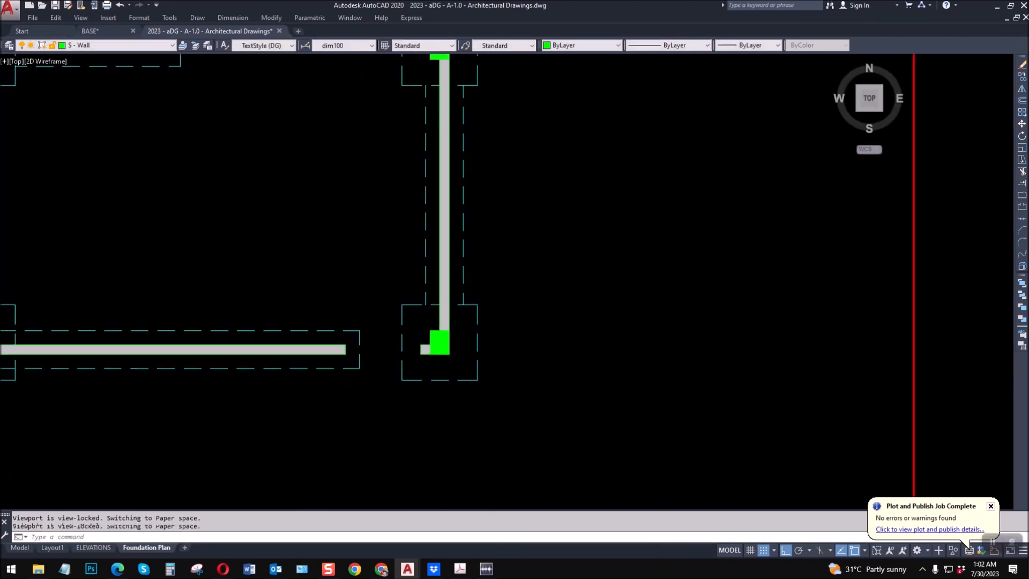
Step: Trim the wall footing lines inside the column footing at the lower grid 1 corner
scroll(295, 385, up, 5)
key(space)
click(255, 411)
key(space)
click(238, 393)
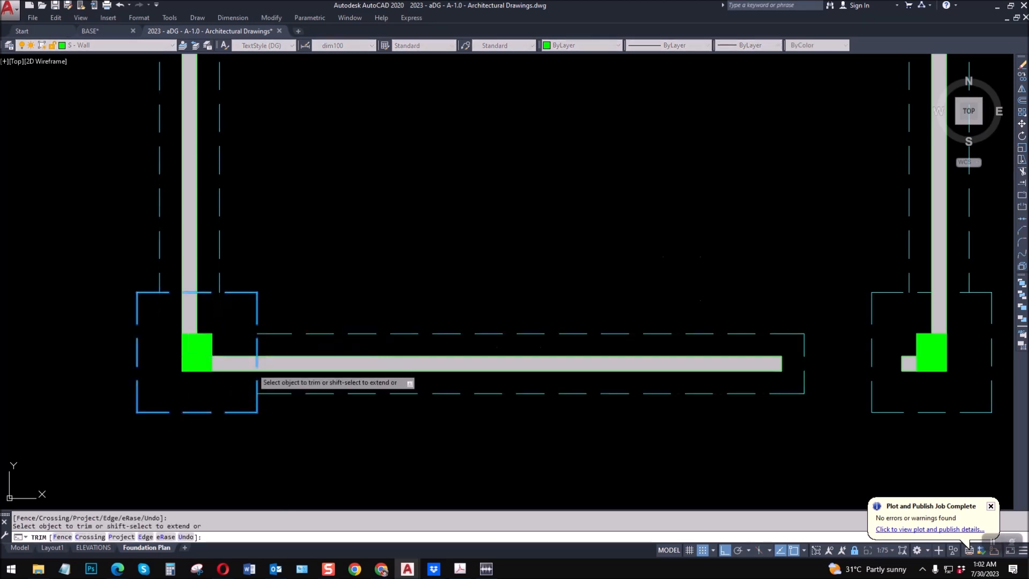
key(Escape)
Step: Trim the L-shaped interior wall's footing lines back to the inner footing line of the upper exterior wall
scroll(256, 364, down, 5)
scroll(287, 160, up, 4)
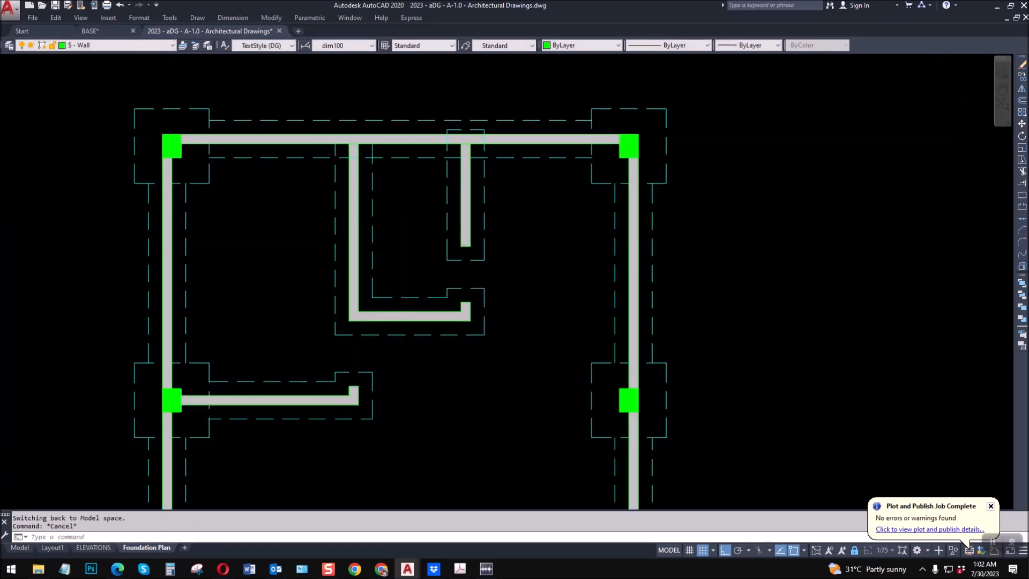
scroll(380, 138, up, 4)
key(space)
click(375, 188)
key(space)
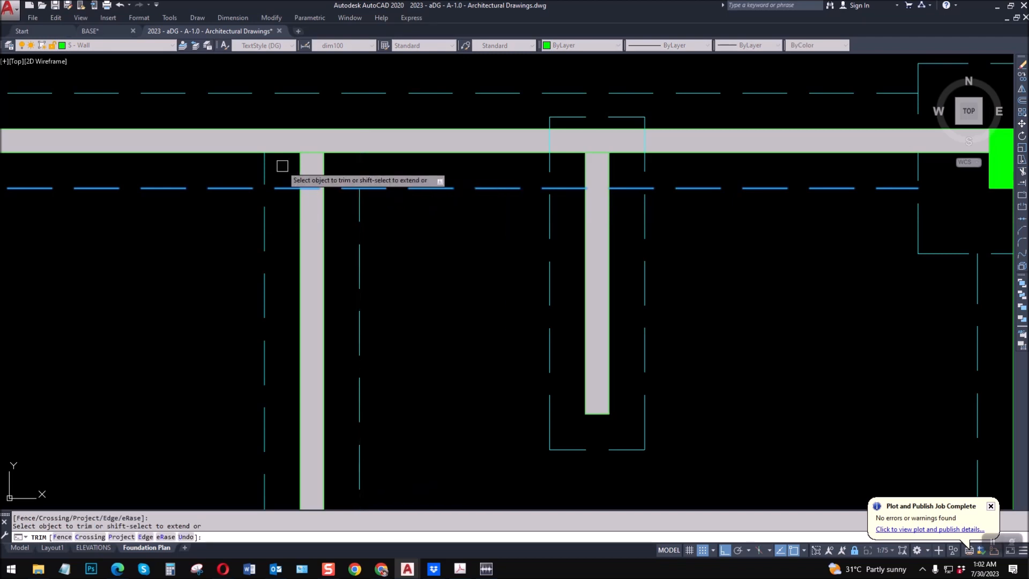
key(Escape)
scroll(312, 232, down, 2)
Step: Trim the short interior wall's footing outline and the upper wall's inner footing line where they cross
key(space)
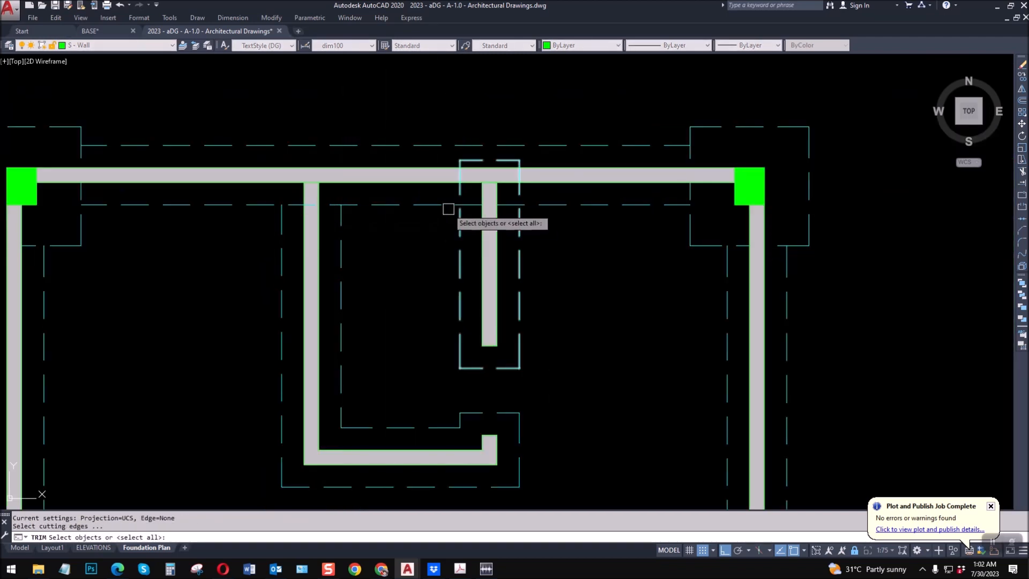
click(457, 189)
click(457, 188)
key(space)
key(space)
click(516, 235)
key(space)
key(space)
Step: Trim the upper wall's inner footing line between the L-shaped interior wall's footing lines
key(space)
click(342, 227)
key(space)
scroll(329, 203, up, 1)
click(329, 208)
key(space)
scroll(361, 204, down, 3)
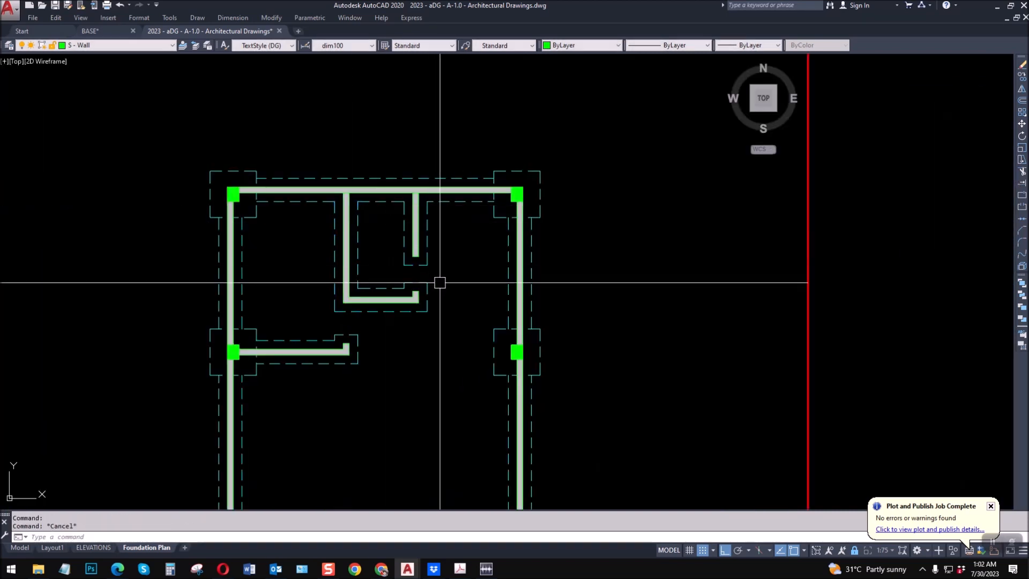
middle_drag(354, 307, 384, 221)
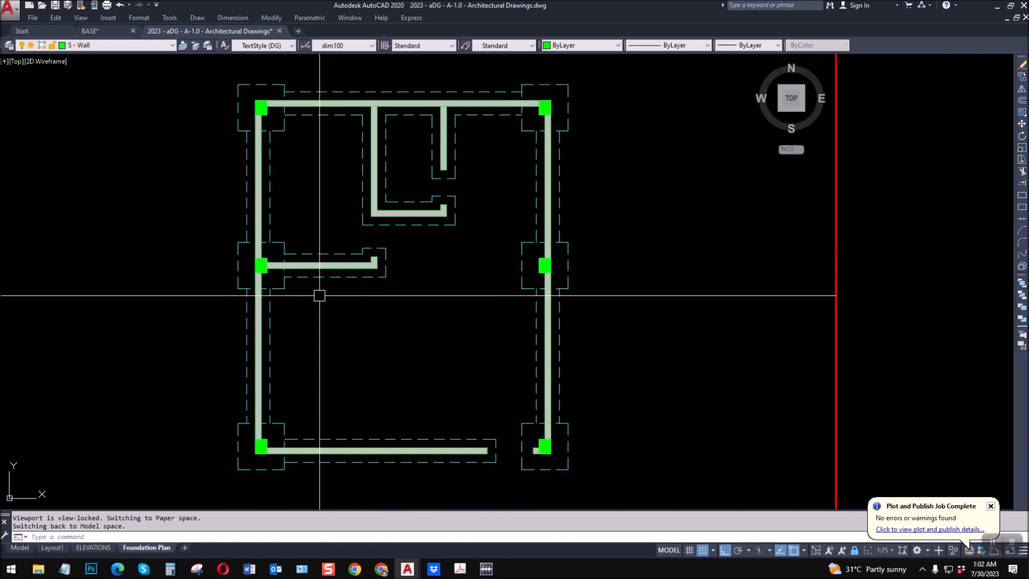
middle_drag(372, 343, 374, 295)
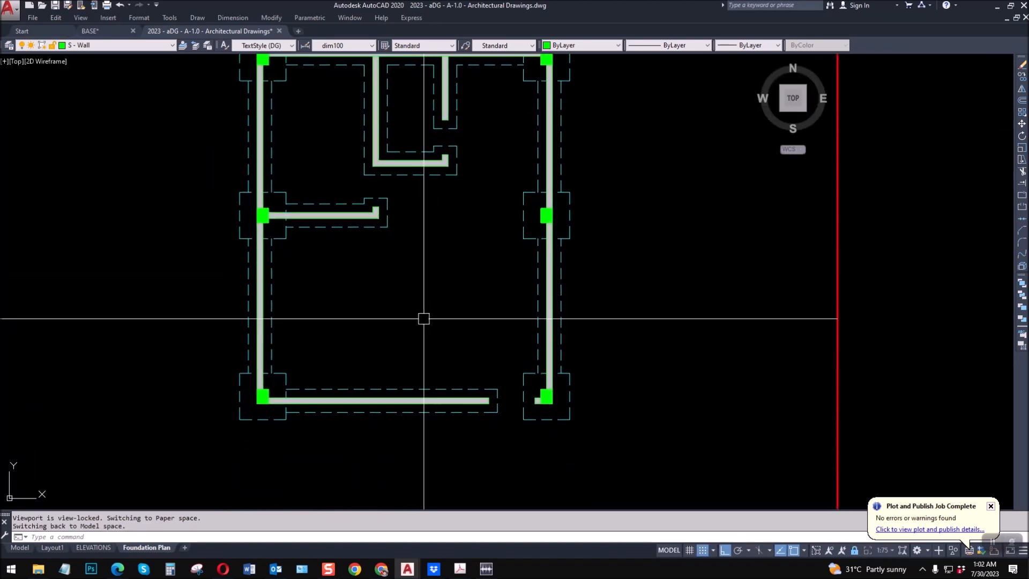
scroll(363, 354, down, 2)
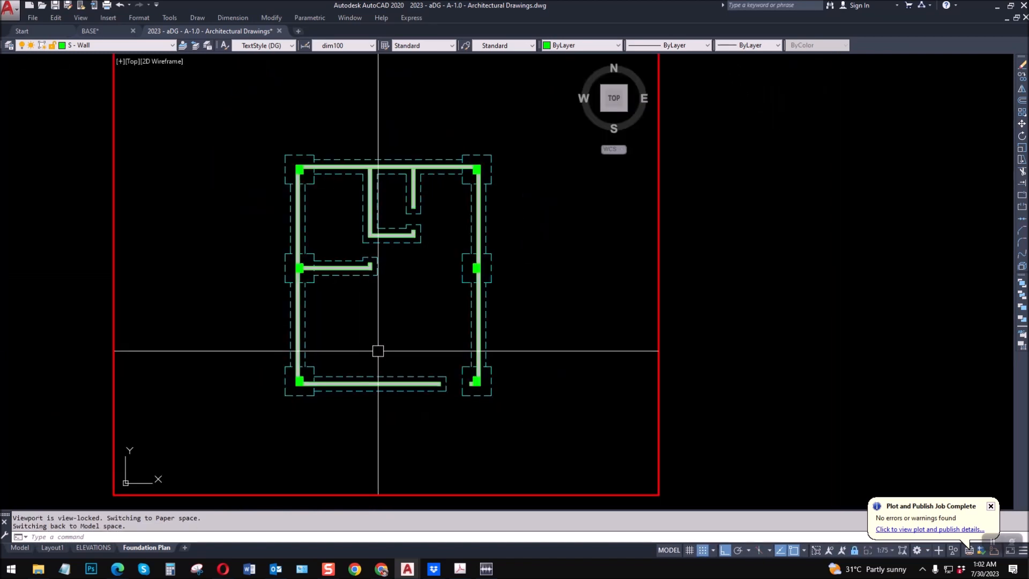
key(Escape)
key(Escape)
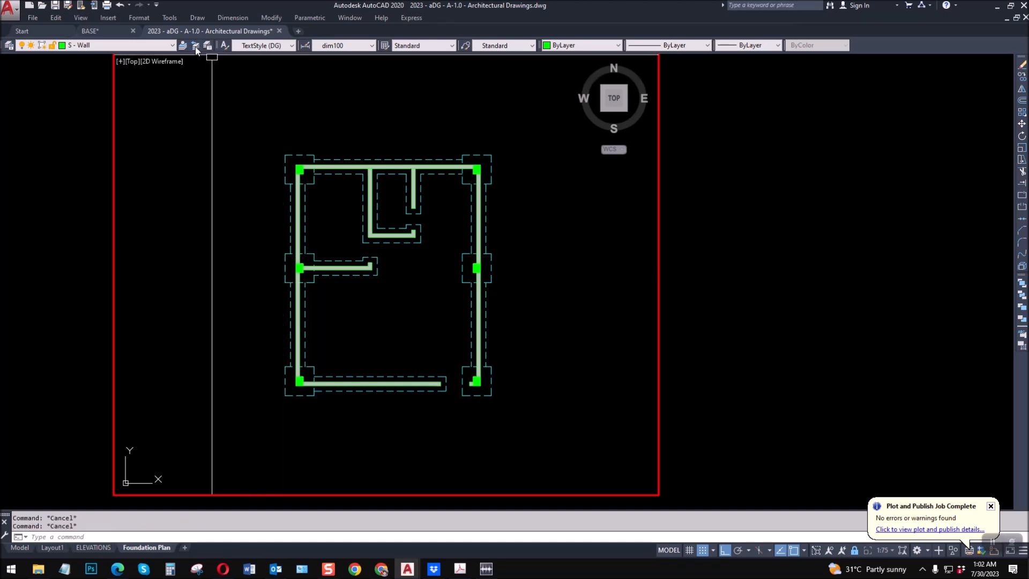
Step: Switch to the BASE drawing and bring its floor plan into view
click(90, 31)
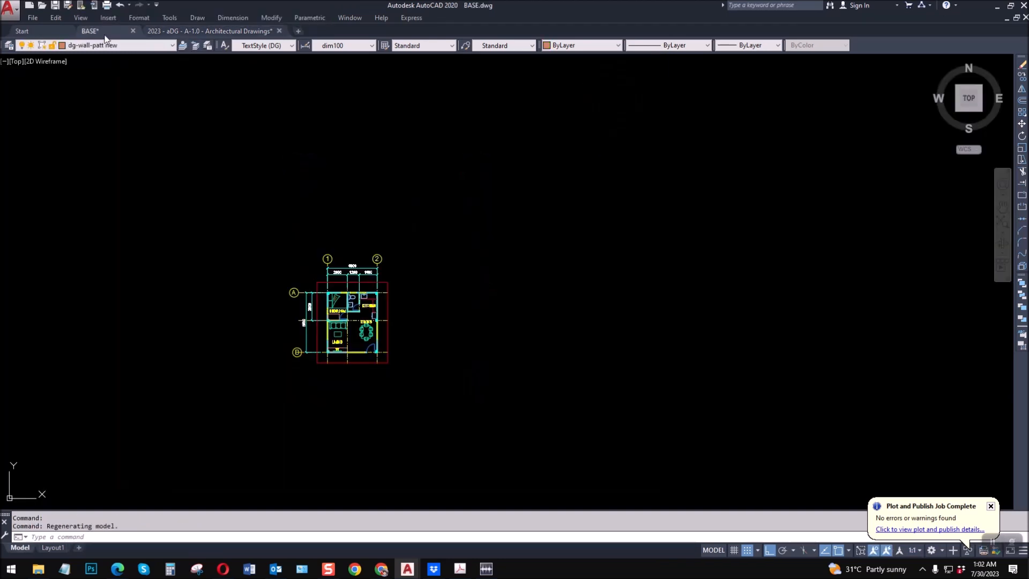
scroll(453, 250, up, 5)
key(ctrl+c)
click(538, 220)
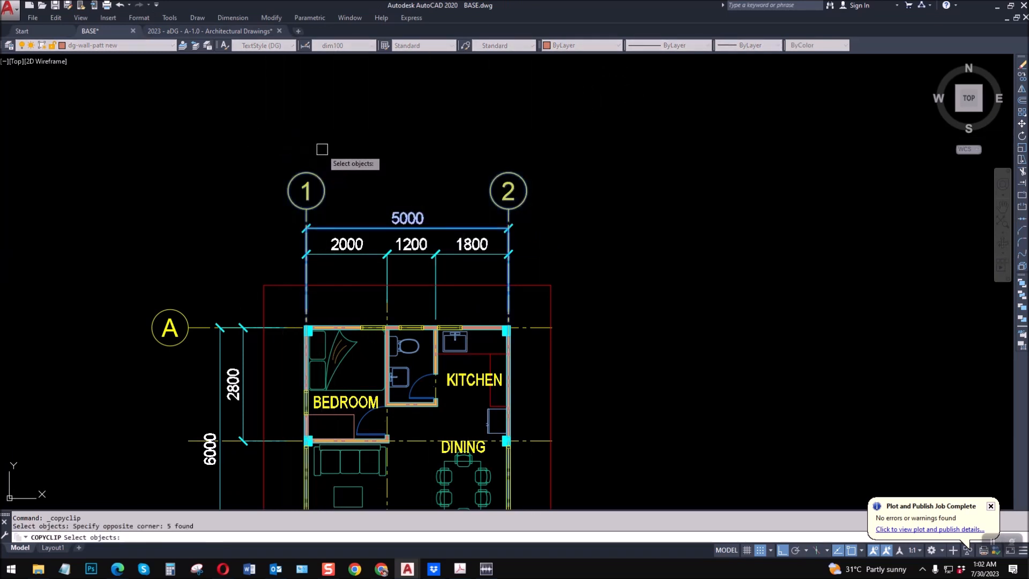
scroll(328, 163, down, 4)
scroll(278, 302, up, 4)
key(Escape)
key(Escape)
click(310, 378)
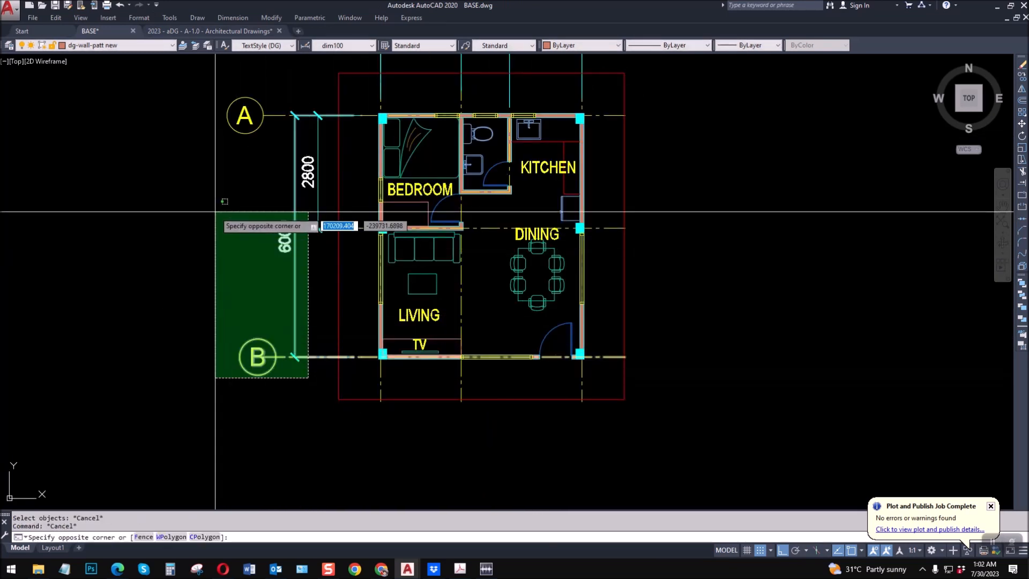
click(306, 372)
key(Escape)
Step: Copy the grid lines, grid bubbles and overall 5000 and 6000 dimensions with base point 0,0
click(301, 384)
click(191, 86)
middle_drag(355, 114, 307, 277)
click(574, 172)
click(326, 139)
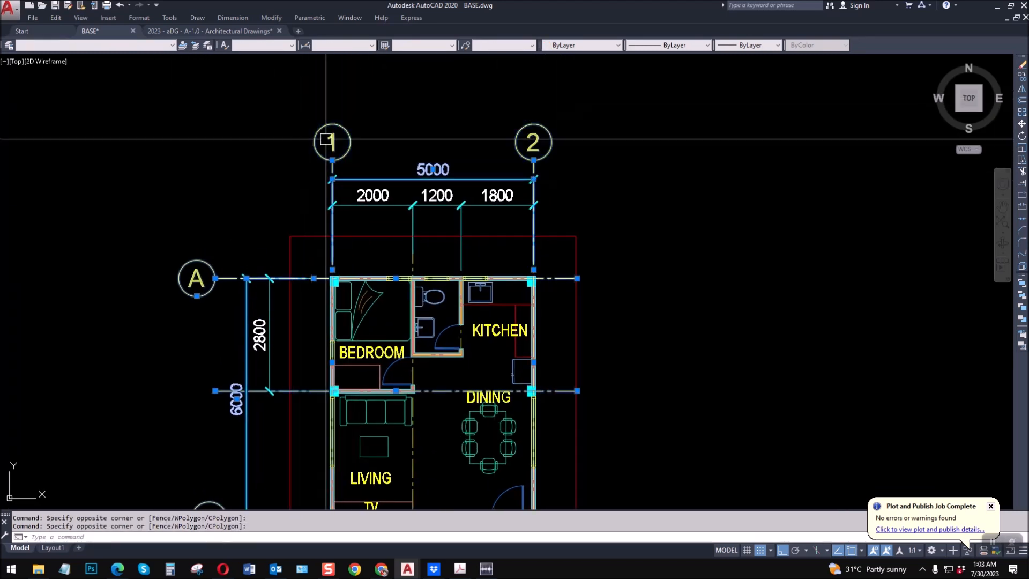
key(ctrl+shift+c)
click(398, 240)
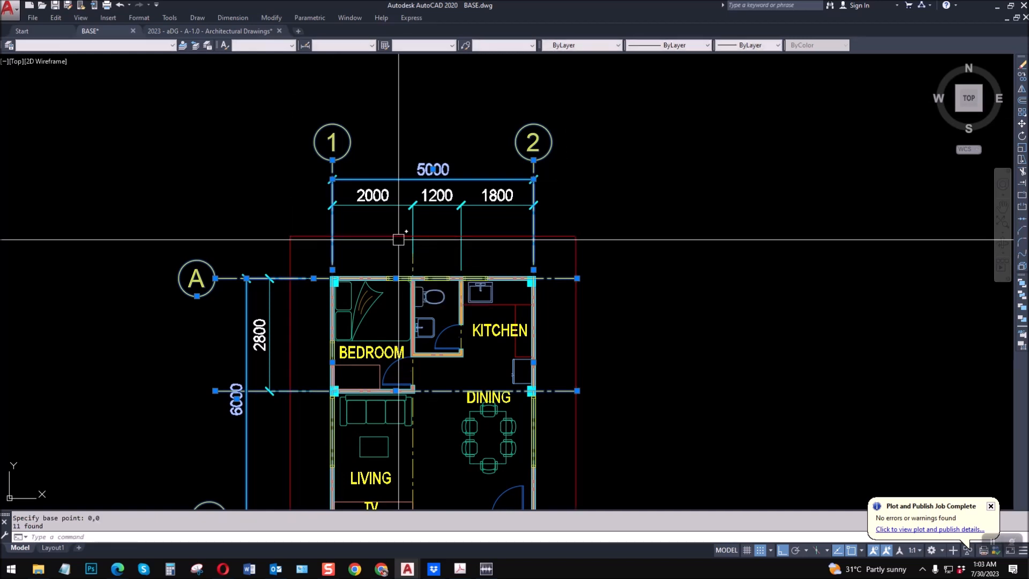
Step: Switch to the Architectural Drawings file and paste the copied grids and dimensions at 0,0
key(ctrl+Tab)
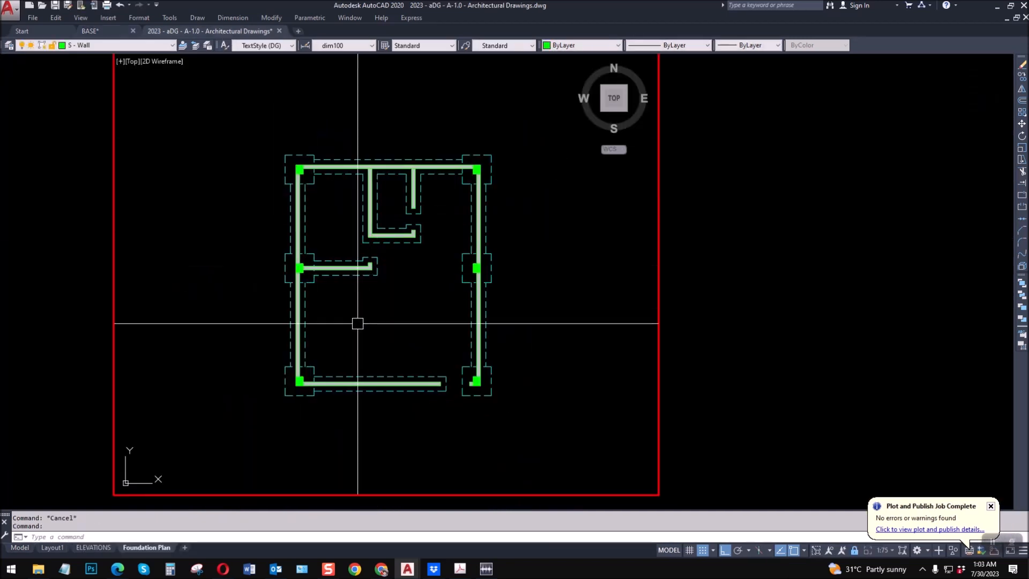
key(ctrl+v)
text(0,0)
key(Return)
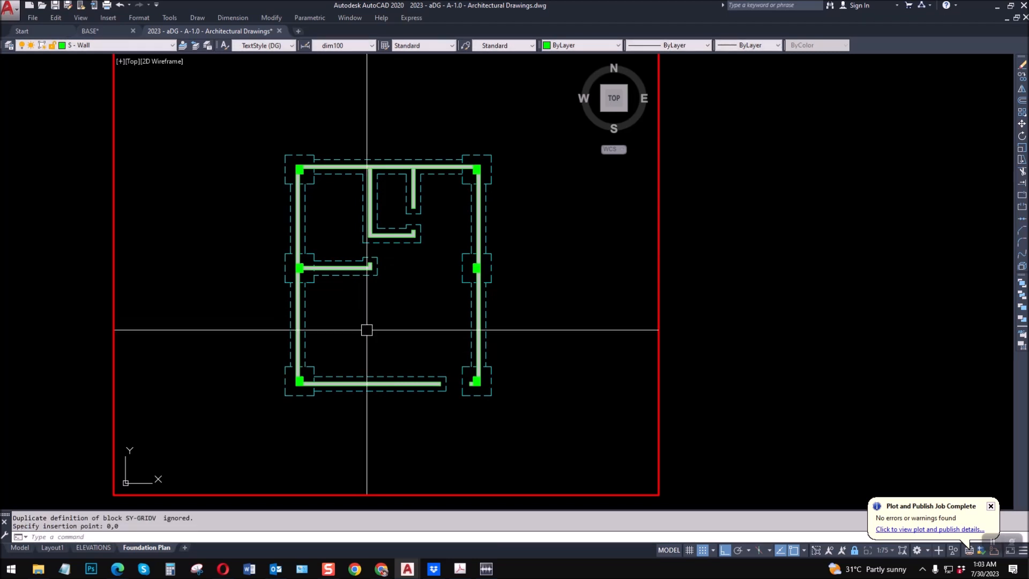
Step: Thaw all layers in the foundation plan viewport and close the layer manager
click(134, 46)
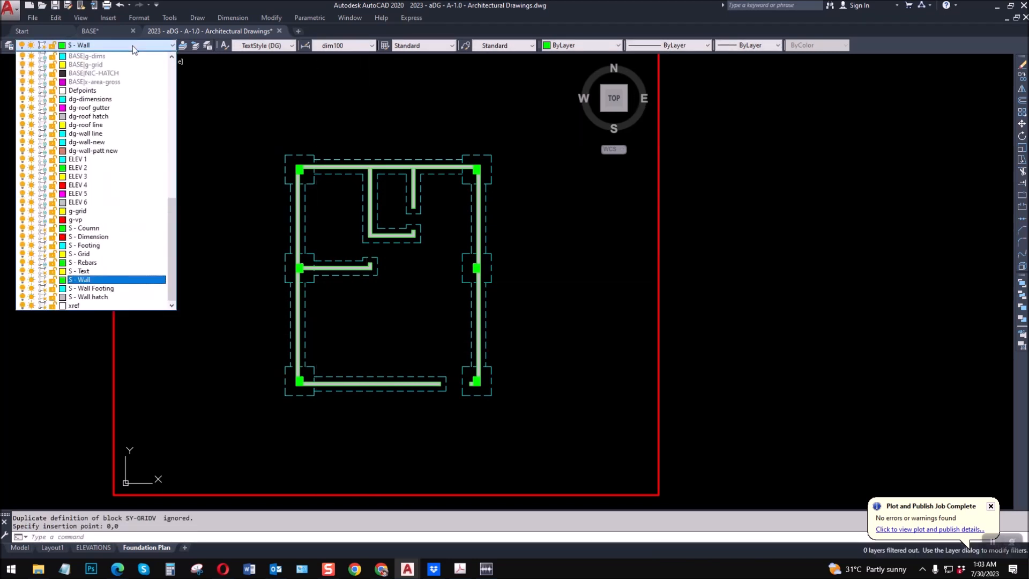
key(Escape)
text(la)
key(Return)
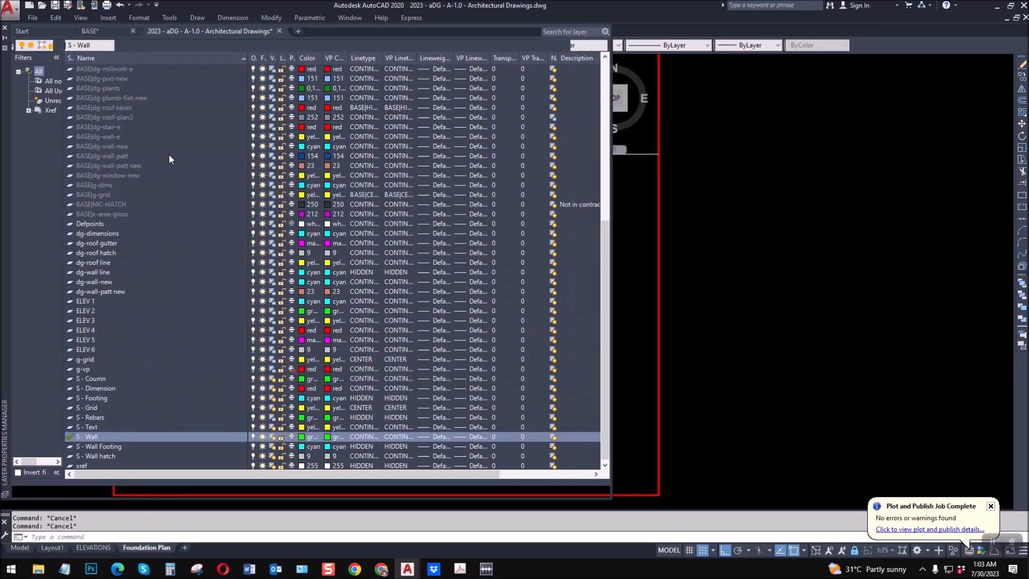
click(124, 197)
key(ctrl+a)
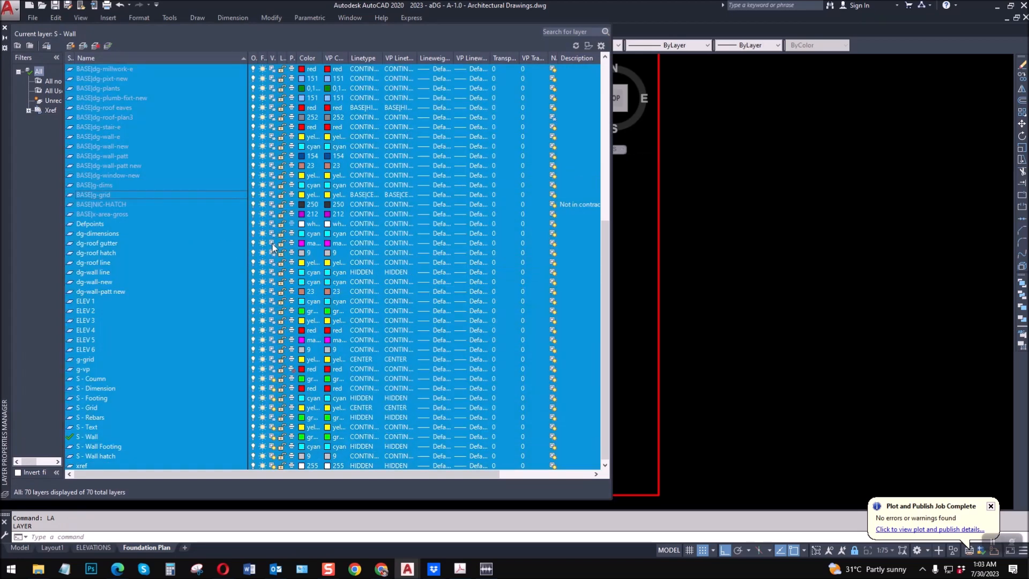
click(4, 28)
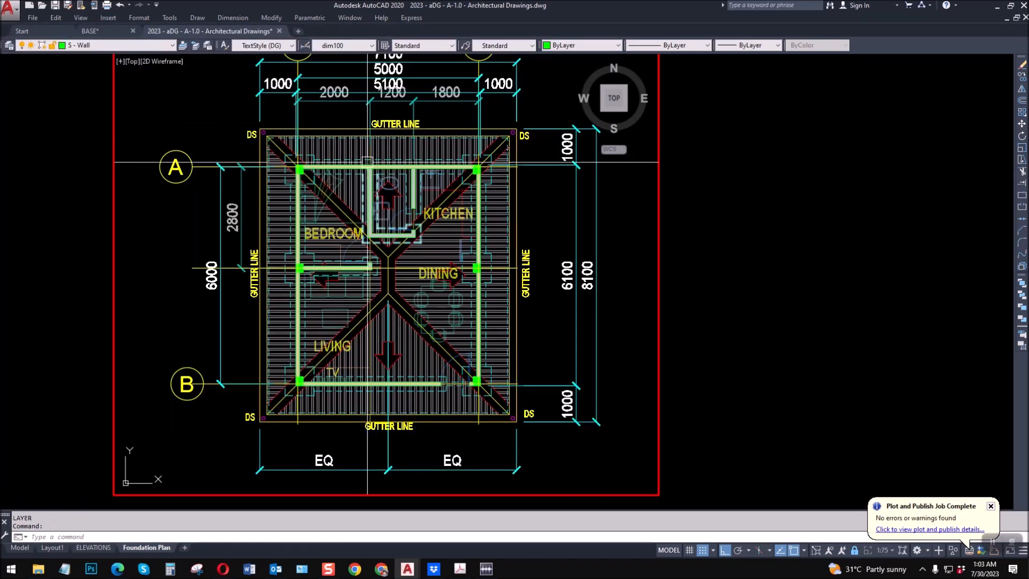
Step: Move the overall 7100 dimension above the roof plan to the S - Dimension layer
middle_drag(333, 74, 311, 161)
key(Escape)
click(320, 237)
key(Escape)
click(321, 187)
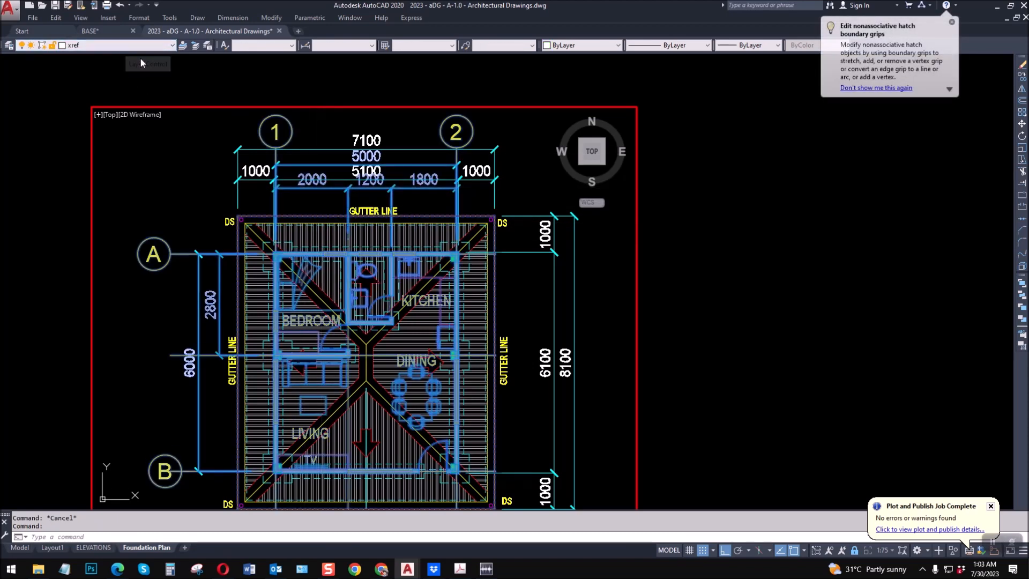
click(249, 149)
click(161, 47)
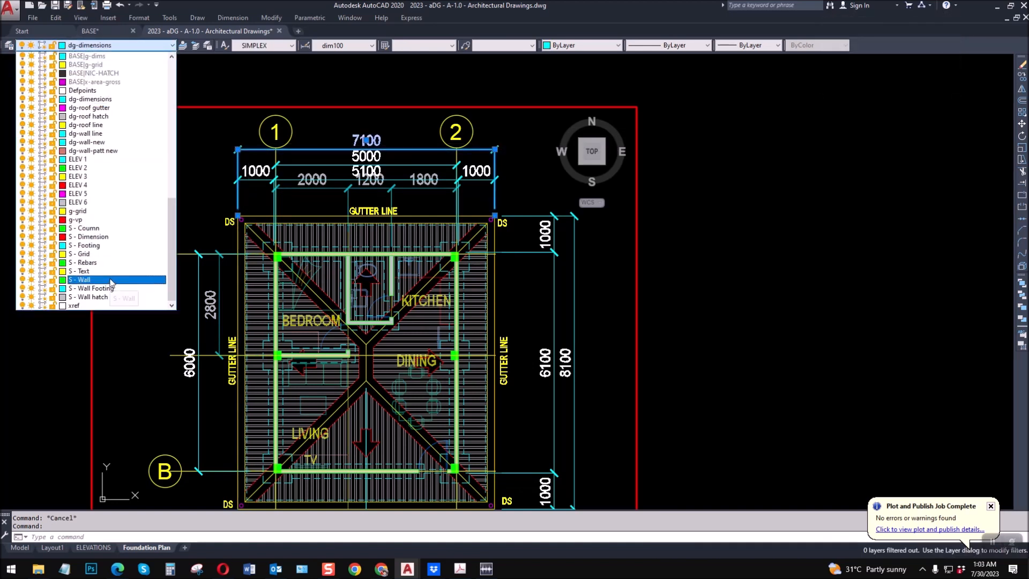
click(101, 238)
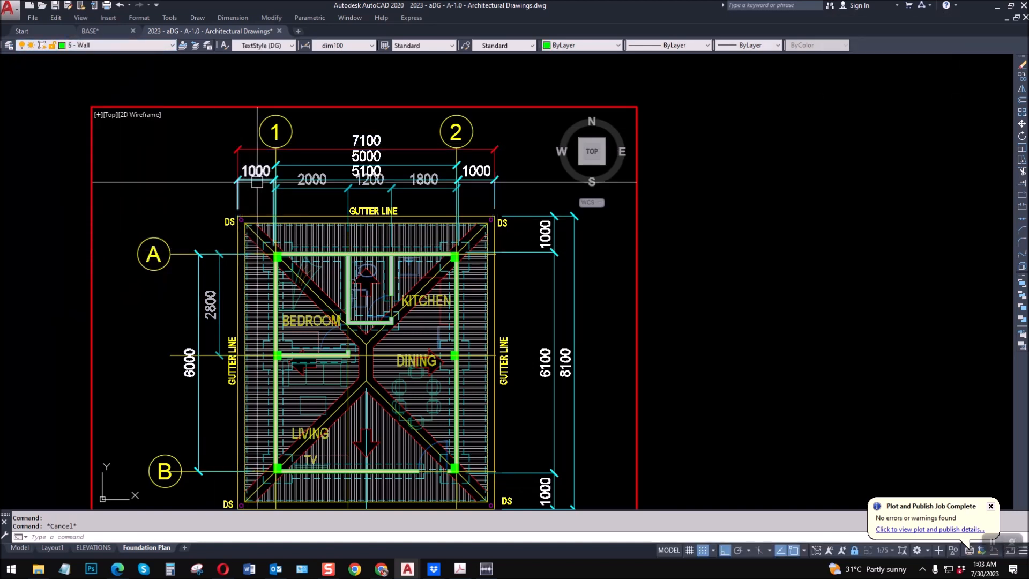
Step: Turn off the S - Dimension layer in the viewport with LAYOFF by picking the 7100 dimension
text(off)
key(Return)
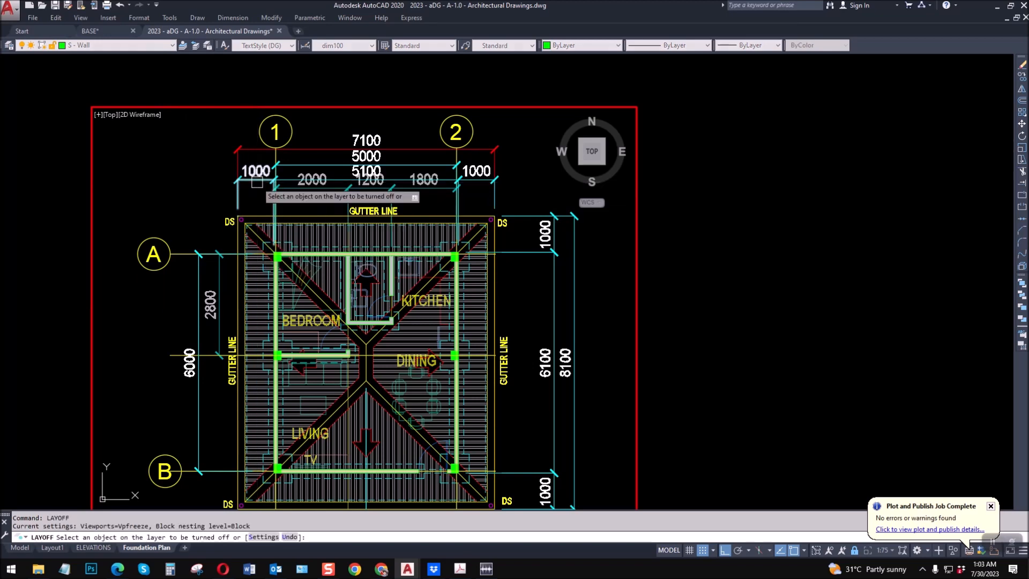
click(244, 147)
key(Escape)
Step: Isolate the g-grid layer with LAYISO by picking the grid 2 bubble
click(263, 142)
scroll(266, 151, up, 3)
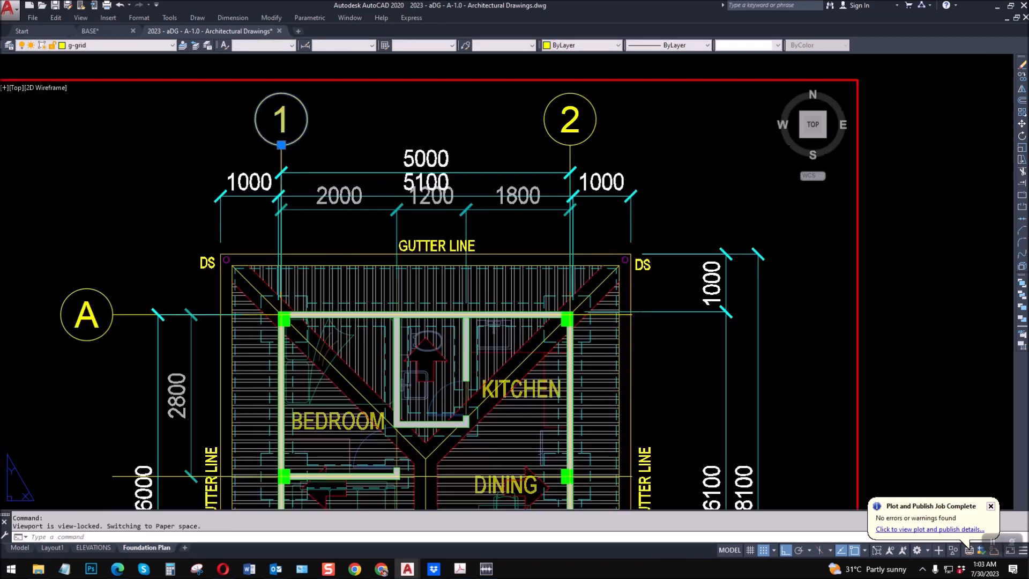
scroll(279, 143, down, 4)
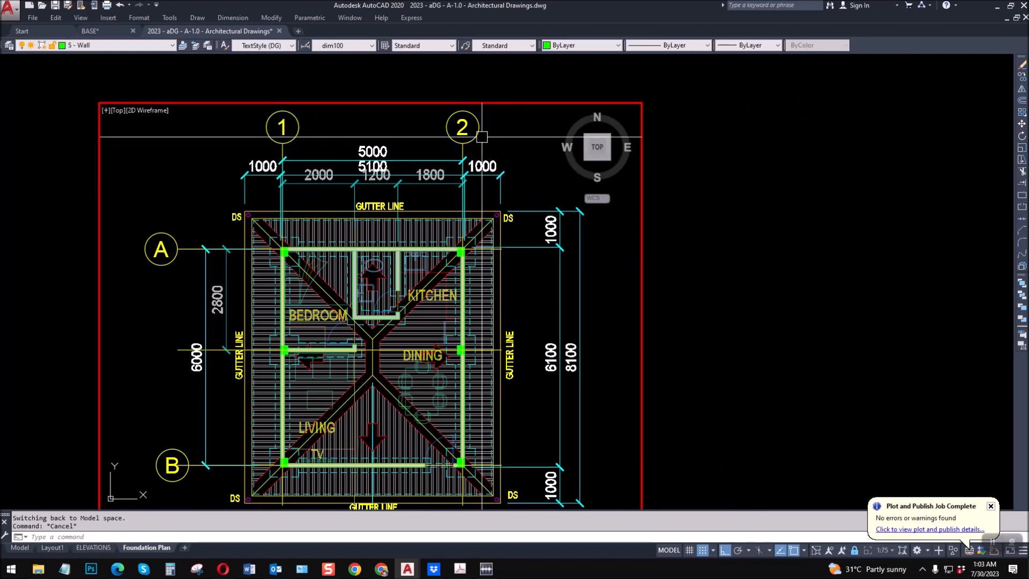
scroll(451, 157, up, 4)
key(Escape)
key(Escape)
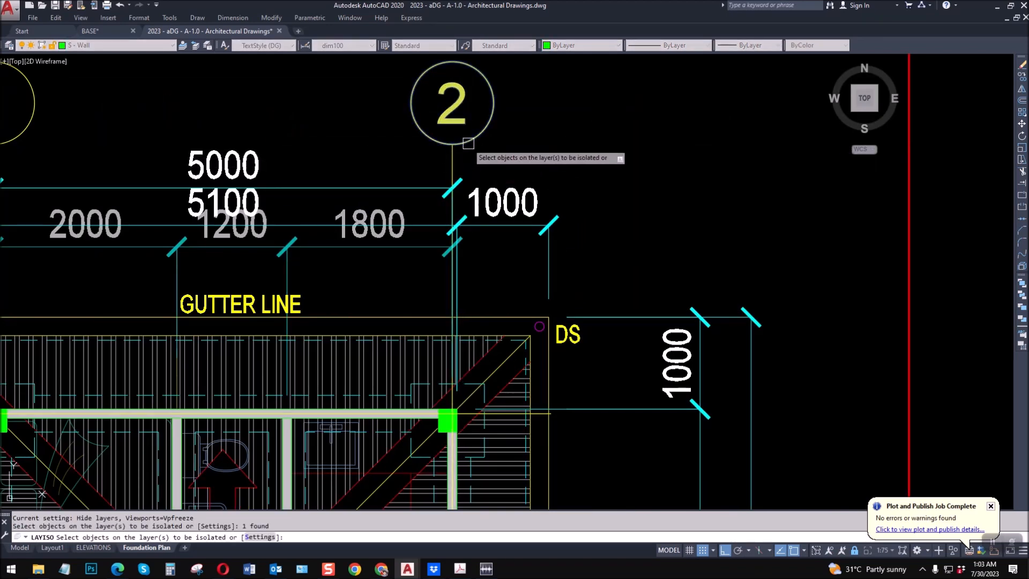
scroll(444, 182, down, 3)
click(409, 260)
key(Escape)
Step: Select the grid lines and bubbles of grids 1, 2, A and B and move them to the S - Grid layer
click(444, 229)
click(370, 261)
click(333, 362)
click(308, 476)
click(272, 435)
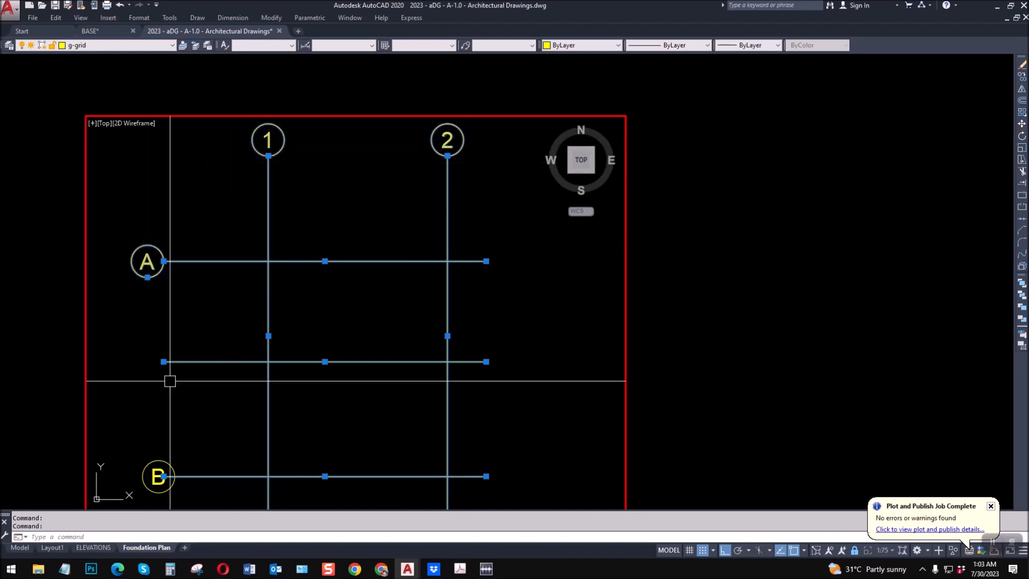
click(110, 46)
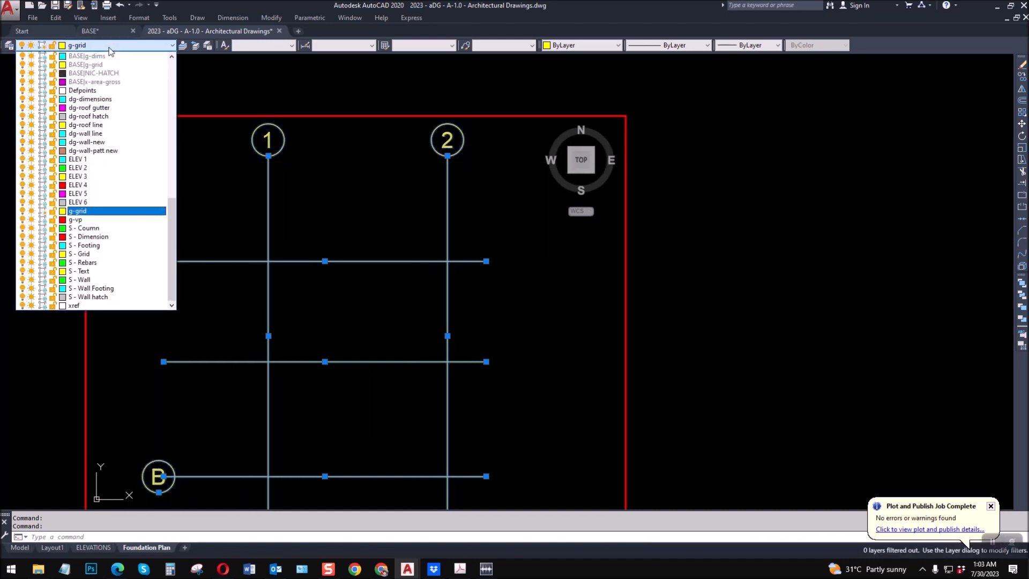
click(106, 254)
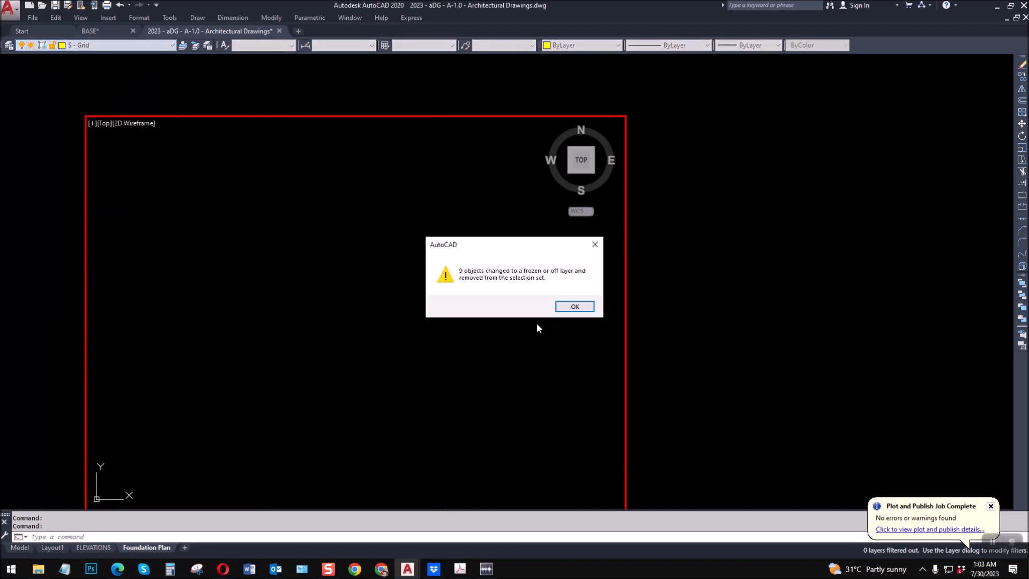
click(574, 304)
Step: Restore the previous layer state to bring the hidden layers back in the foundation plan viewport
scroll(346, 271, down, 3)
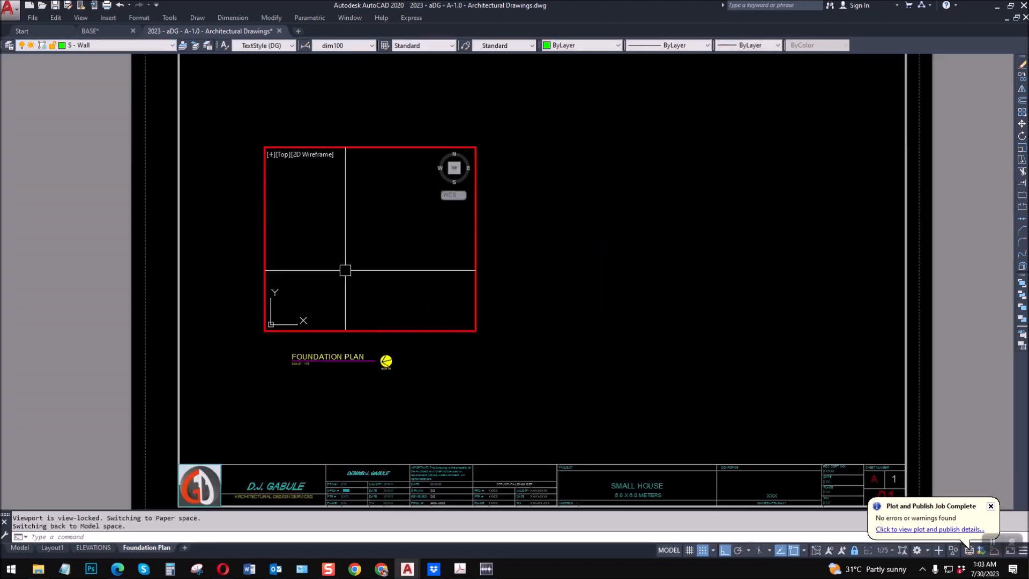
click(196, 48)
scroll(341, 206, up, 4)
key(Escape)
key(Escape)
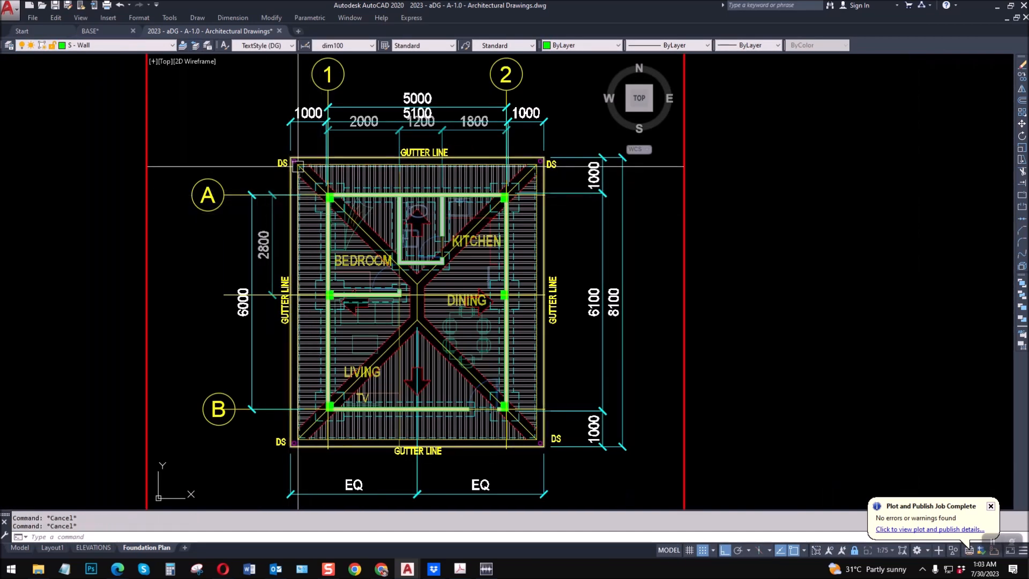
Step: Turn off the dg-roof hatch and a-text layers in the viewport with LAYOFF by picking the roof hatch and a GUTTER LINE label
text(layoff)
key(Return)
scroll(386, 171, up, 2)
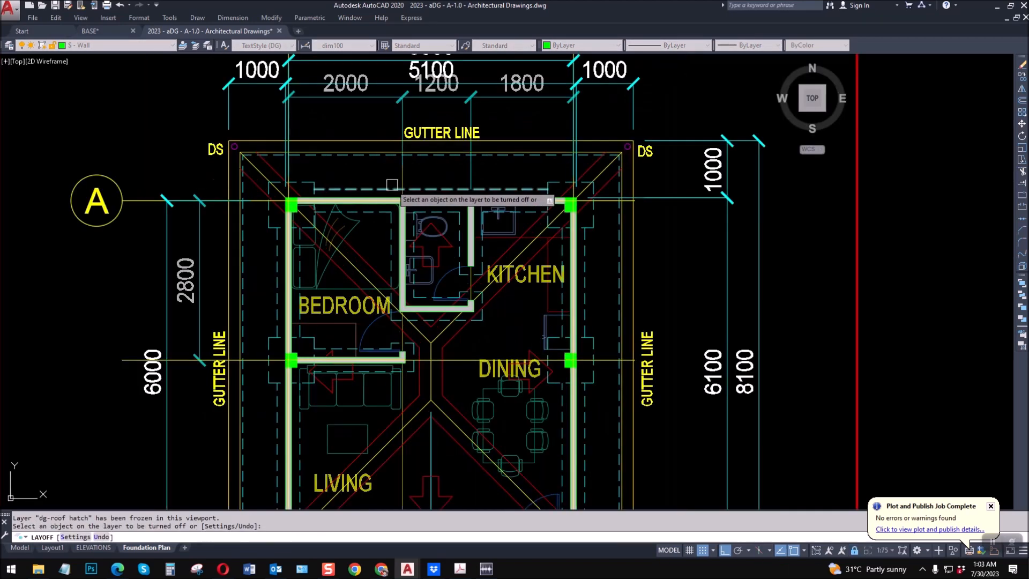
click(427, 128)
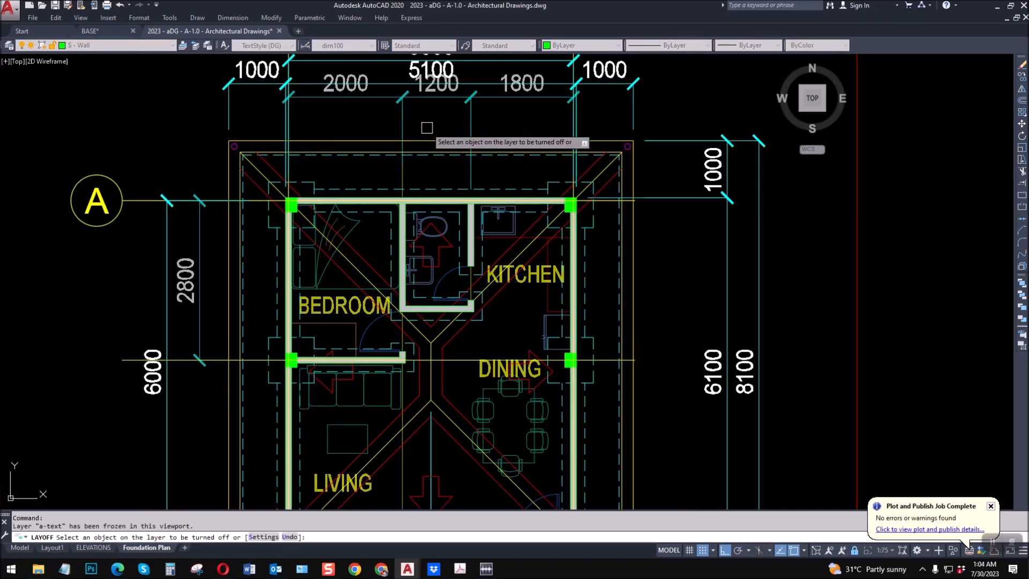
key(Escape)
key(Escape)
key(Escape)
Step: Select all layers in the layer manager and freeze them in the foundation plan viewport
text(l)
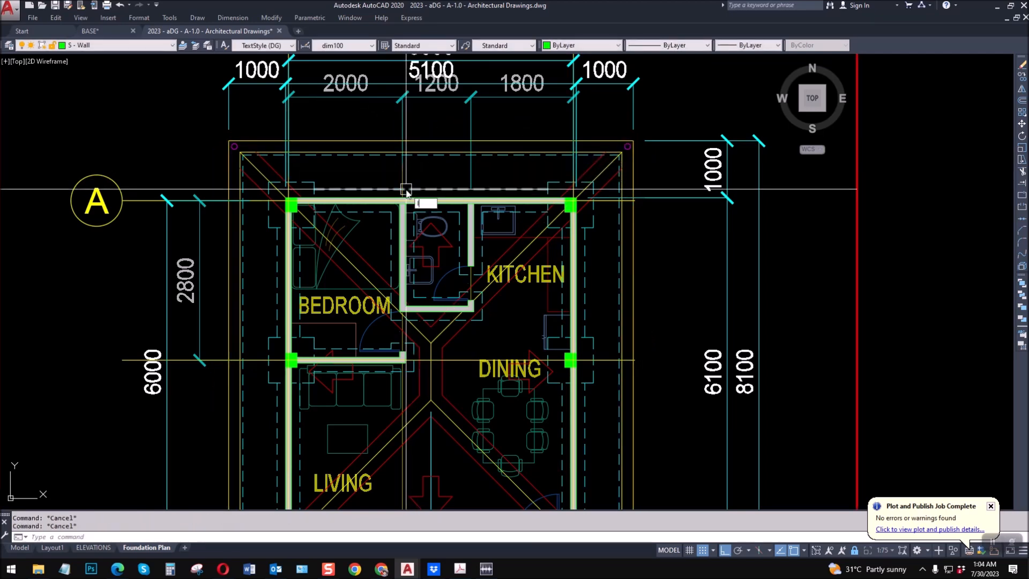
text(a)
key(Return)
click(179, 276)
key(ctrl+a)
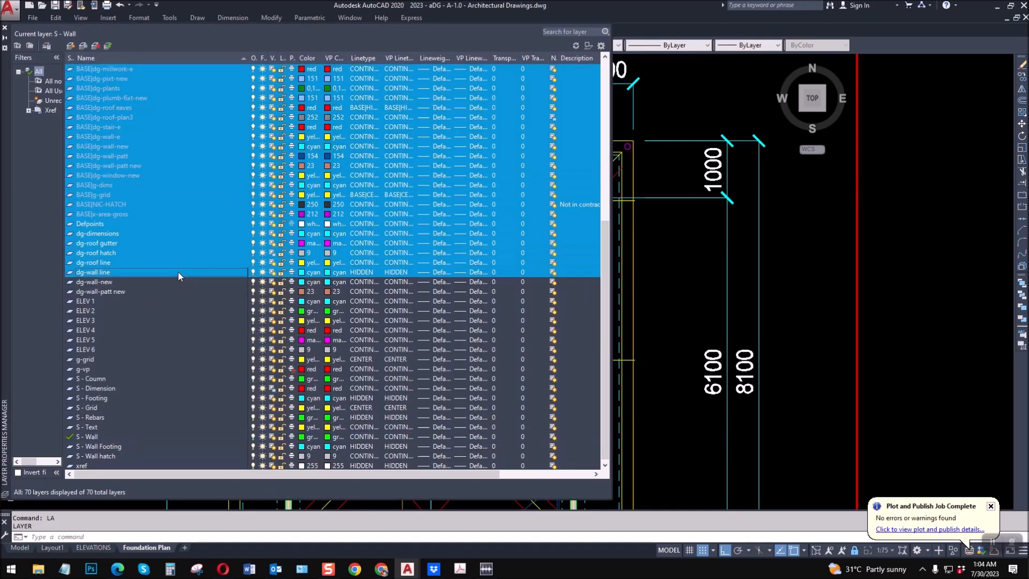
click(272, 151)
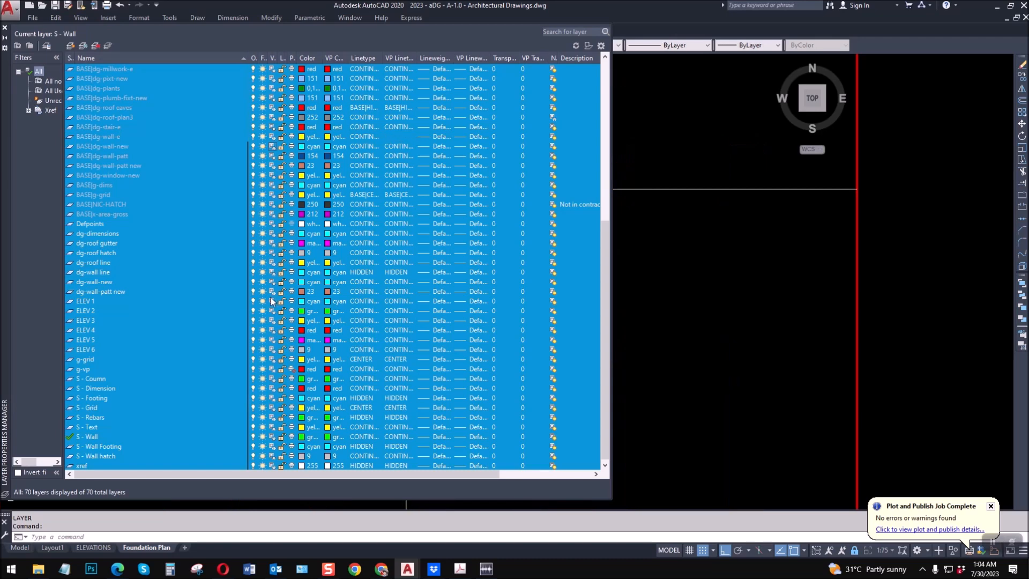
Step: Thaw the layers from S - Coumn to S - Wall hatch in the viewport and close the layer manager
click(95, 398)
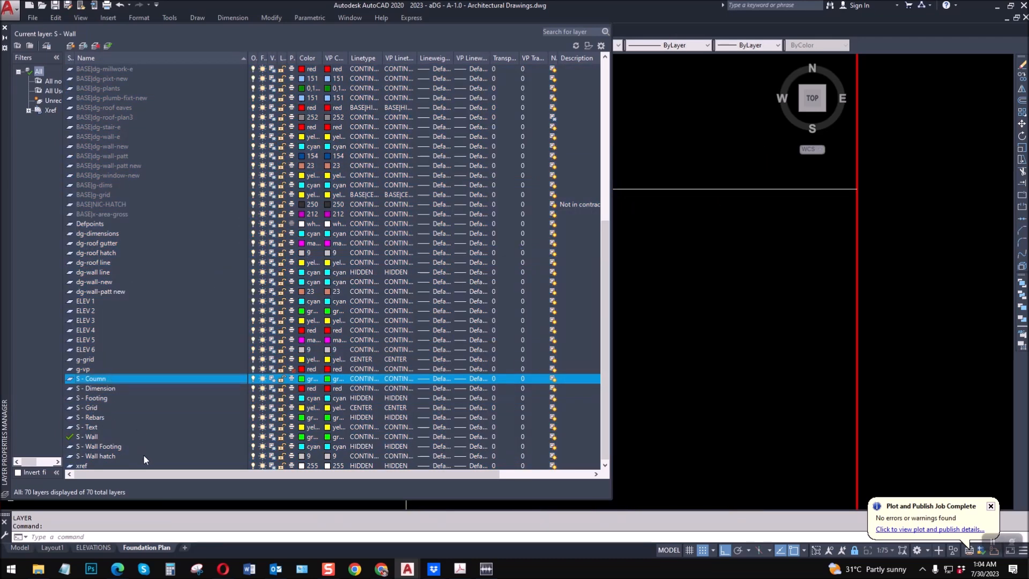
shift+click(116, 457)
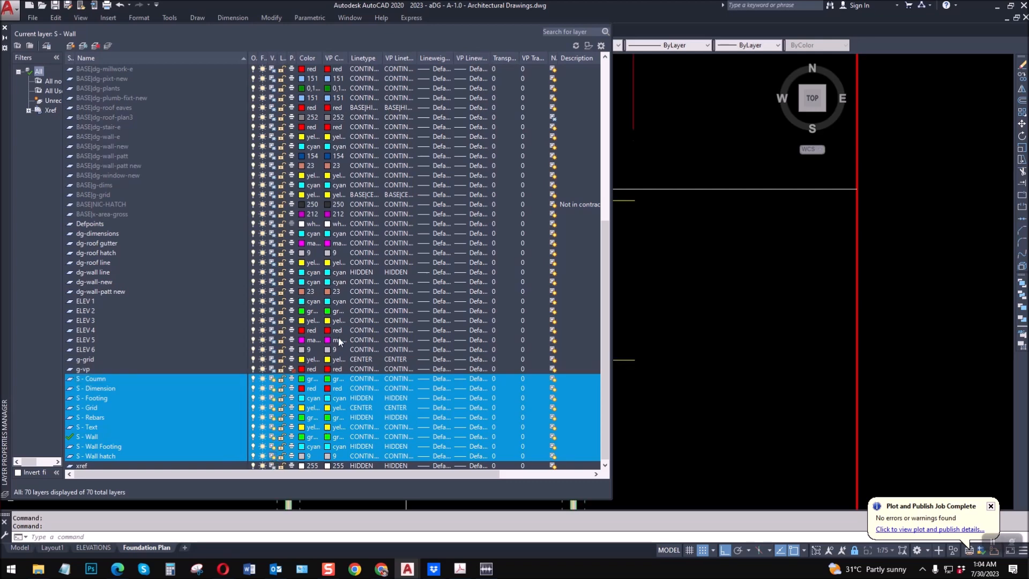
click(5, 28)
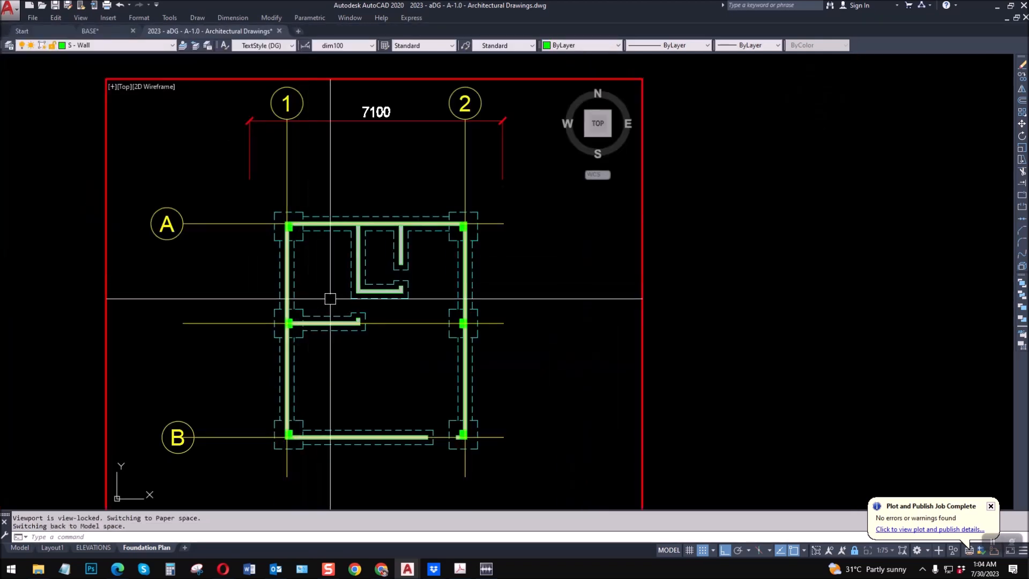
Step: Copy the grid bubble A down to the end of the middle horizontal grid line
key(Escape)
text(co)
key(Return)
click(143, 185)
click(193, 255)
key(Return)
click(205, 226)
click(206, 323)
key(Escape)
Step: Change the copied bubble's grid letter to A1
scroll(168, 330, up, 2)
double_click(186, 324)
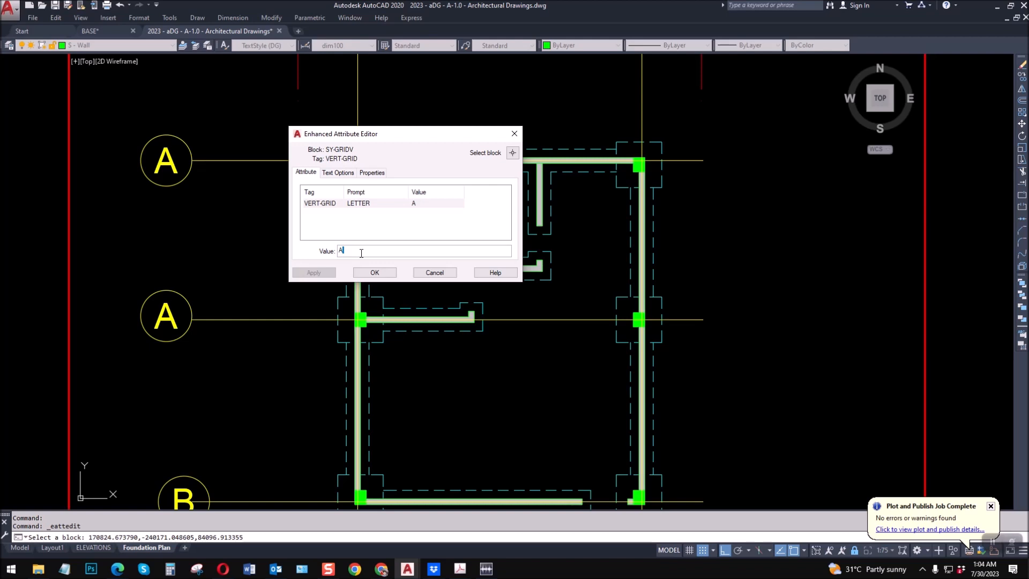
click(374, 273)
scroll(437, 423, down, 3)
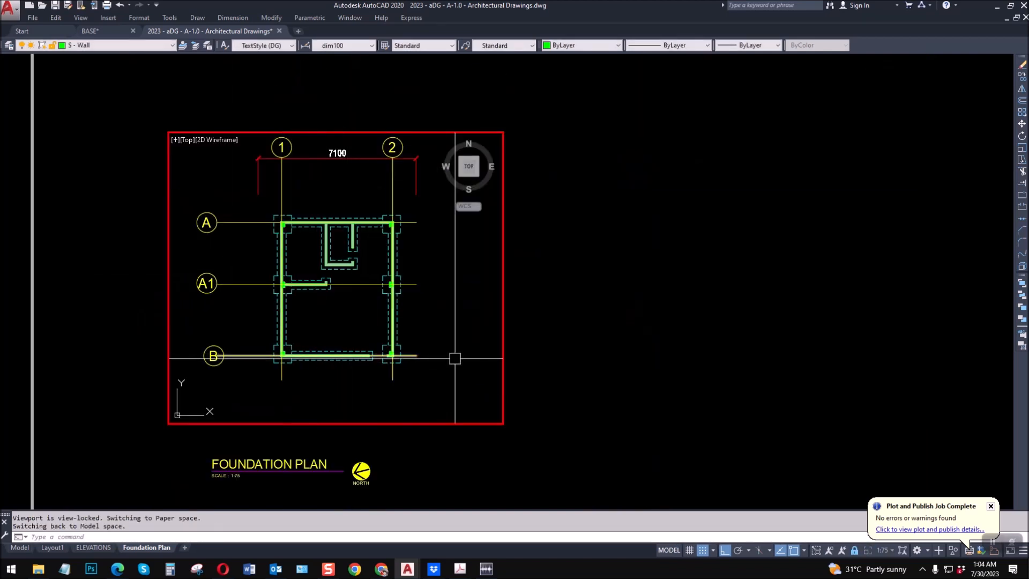
Step: Set the linetype scale of the grid 1 line to 50000 and close its properties
key(Escape)
scroll(287, 180, up, 2)
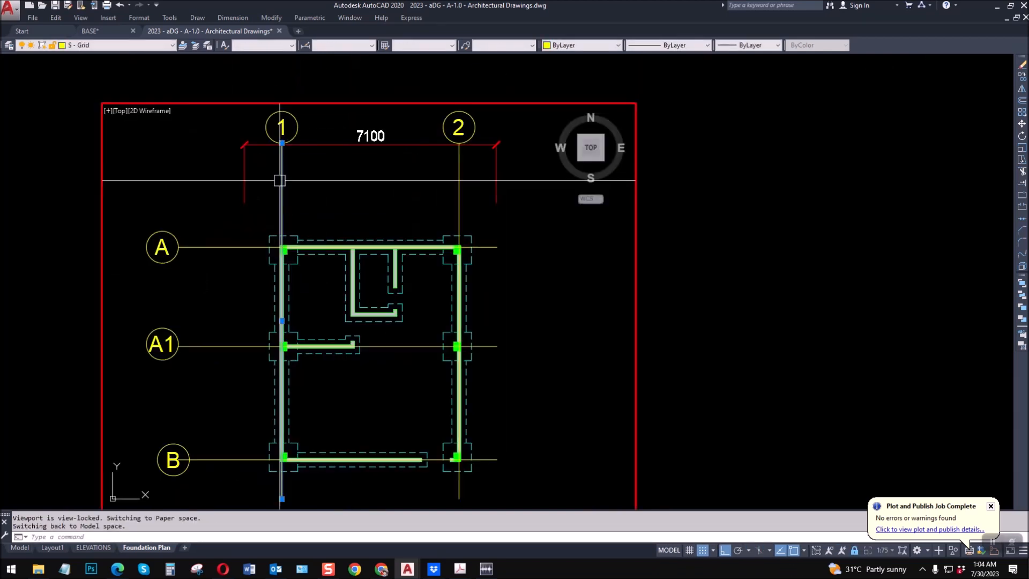
key(Escape)
click(280, 189)
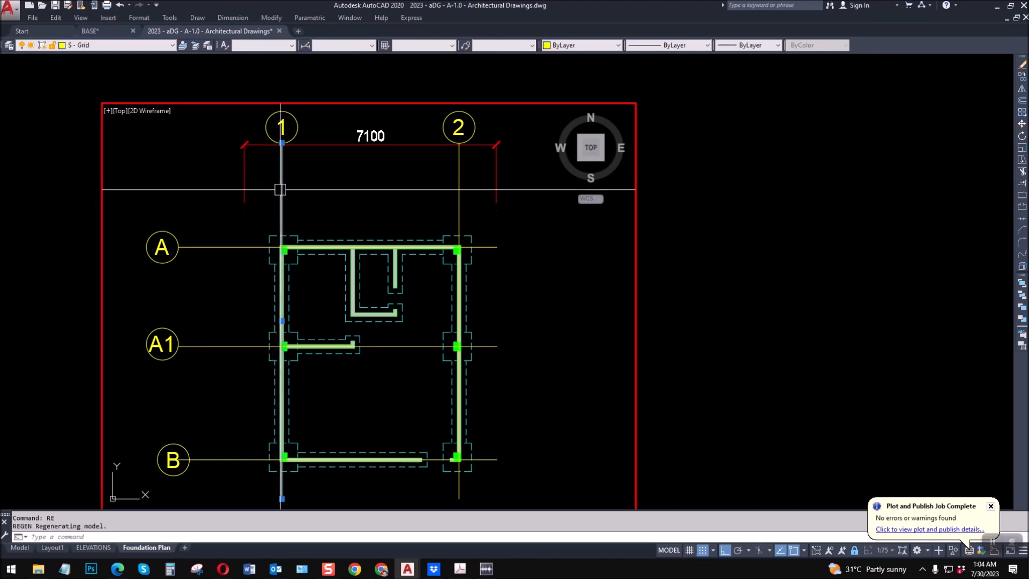
text(ch)
key(Return)
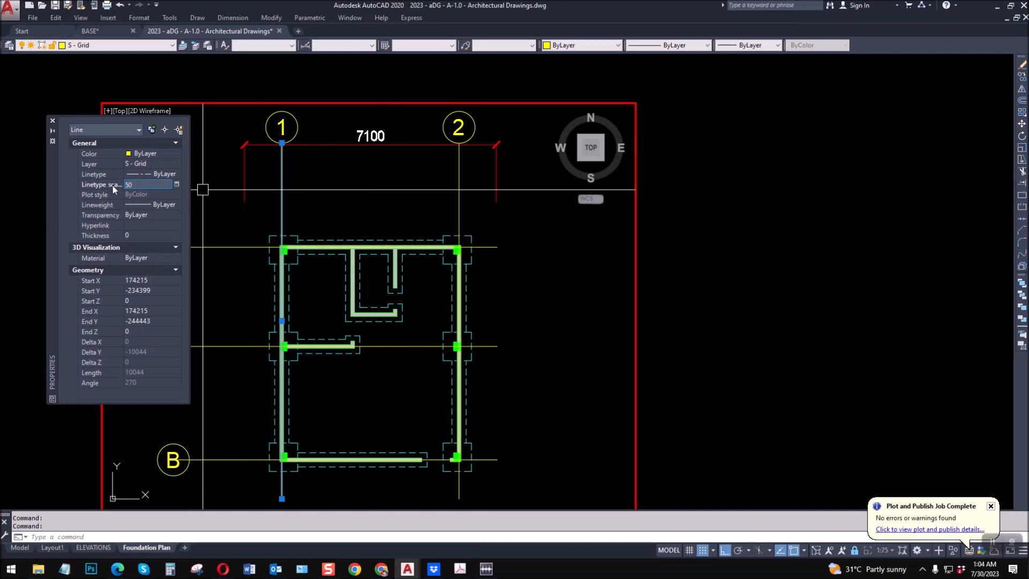
text(000)
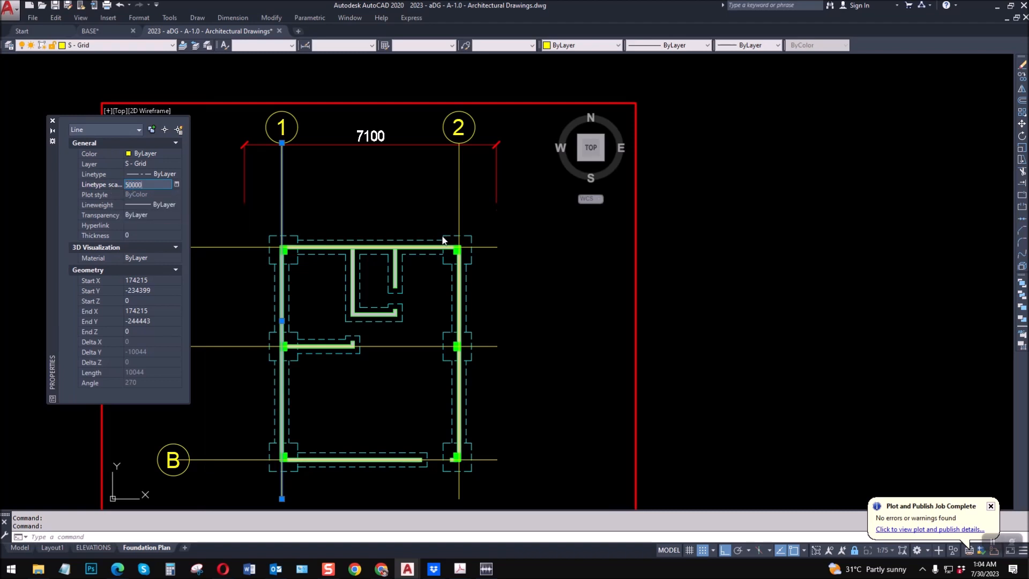
click(53, 122)
key(Escape)
key(Escape)
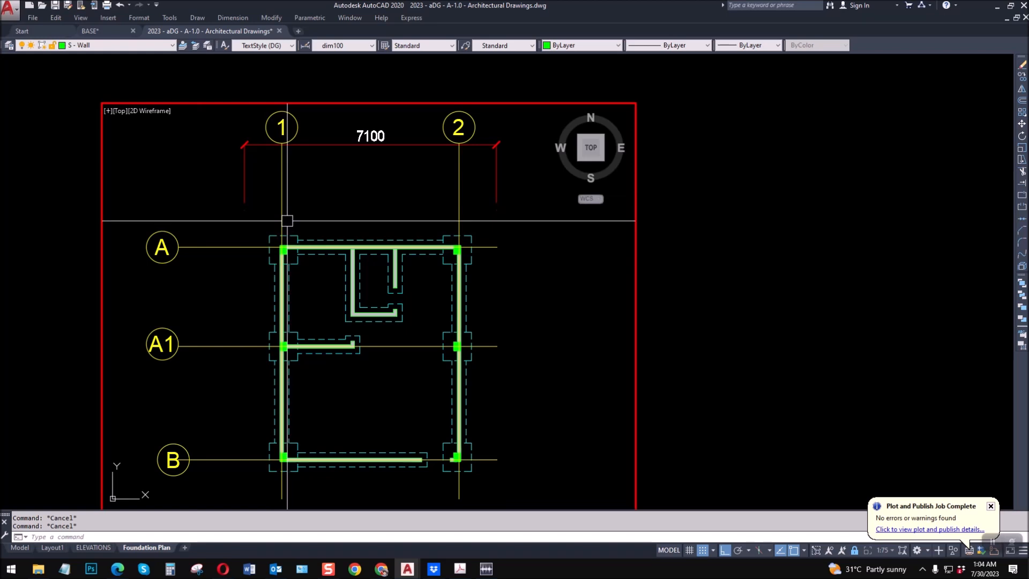
Step: Stretch the 7100 dimension so it spans grid lines 1 and 2, and lower its dimension line towards the plan
click(328, 144)
click(244, 209)
click(282, 220)
click(496, 209)
click(459, 225)
click(458, 145)
click(454, 198)
key(Escape)
key(Escape)
Step: Copy the horizontal dimension between grids 1 and 2 to the left of the plan
text(co)
key(space)
click(355, 199)
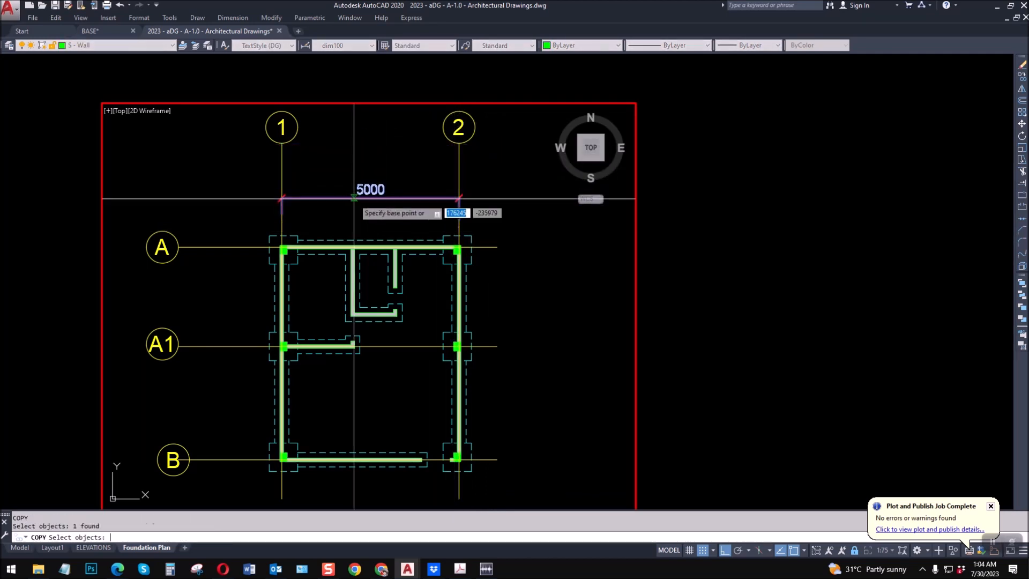
key(space)
click(355, 200)
click(221, 205)
key(Escape)
key(Escape)
key(Escape)
Step: Rotate the copied dimension 90 degrees so it runs vertically
text(ro)
click(225, 218)
click(202, 172)
key(space)
click(227, 199)
click(228, 155)
key(Escape)
Step: Move the vertical dimension so its lower end sits on grid line B
text(m)
key(space)
click(240, 178)
click(195, 176)
key(space)
click(251, 278)
click(227, 462)
key(Escape)
Step: Stretch the upper end of the vertical dimension to grid line A1
click(223, 282)
click(233, 283)
click(242, 346)
key(Escape)
text(mi)
key(space)
key(Escape)
key(Escape)
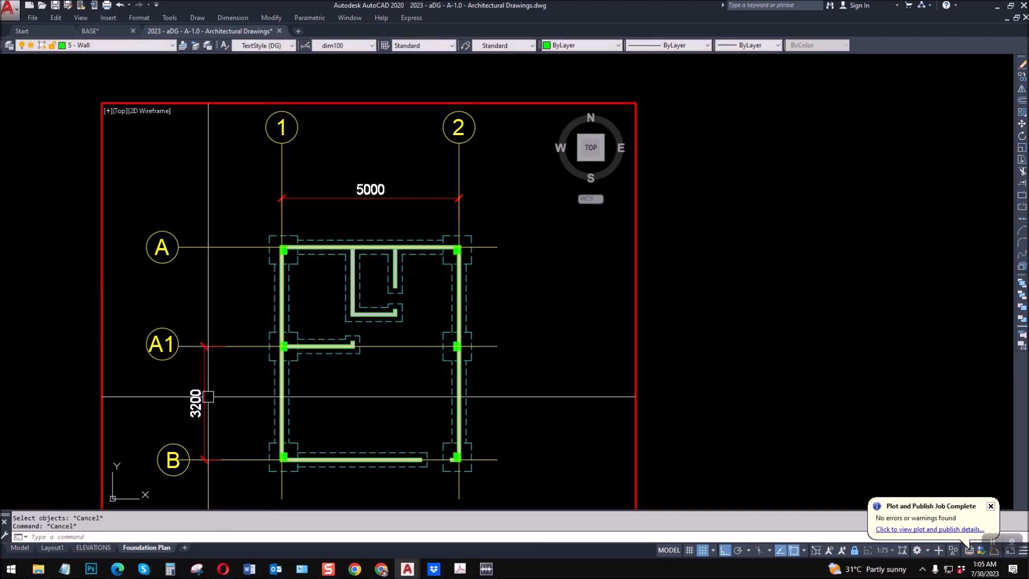
Step: Mirror the vertical dimension between grids A1 and B about grid line A1, keeping the source
text(mi)
key(space)
click(207, 397)
key(space)
click(242, 347)
click(315, 379)
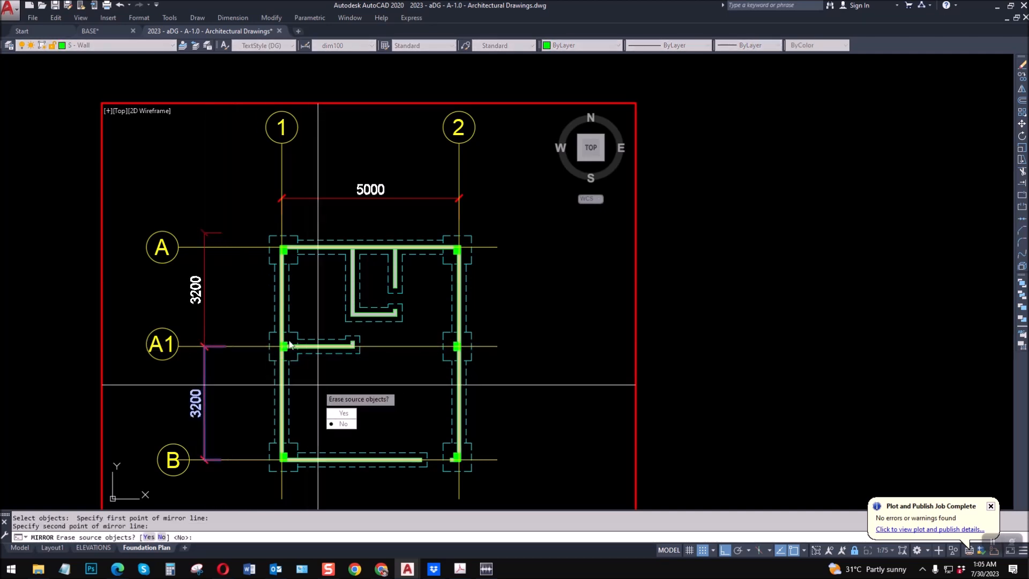
key(space)
key(Escape)
Step: Stretch the upper end of the mirrored vertical dimension to grid line A
click(216, 234)
click(227, 232)
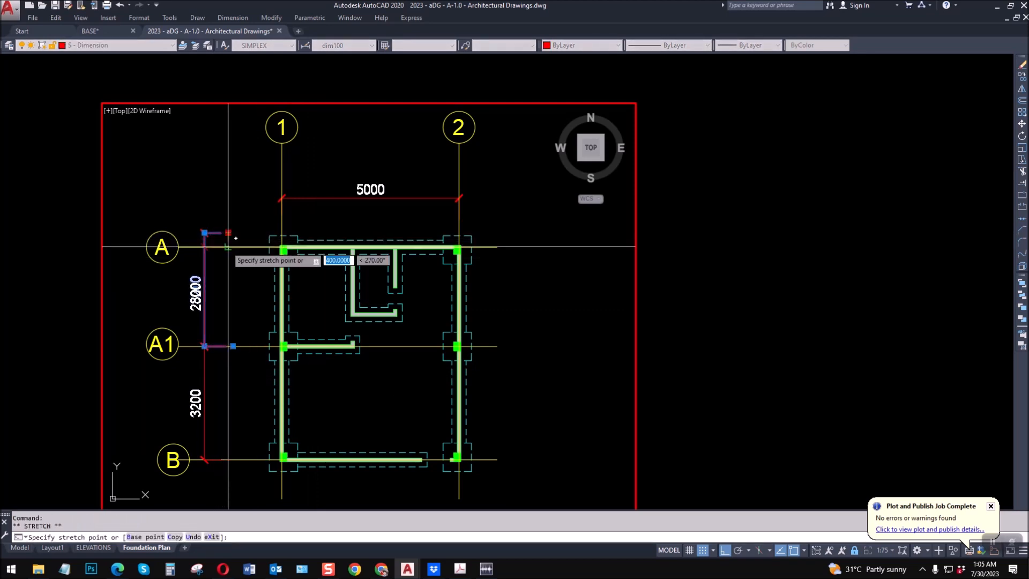
click(228, 247)
key(Escape)
key(Escape)
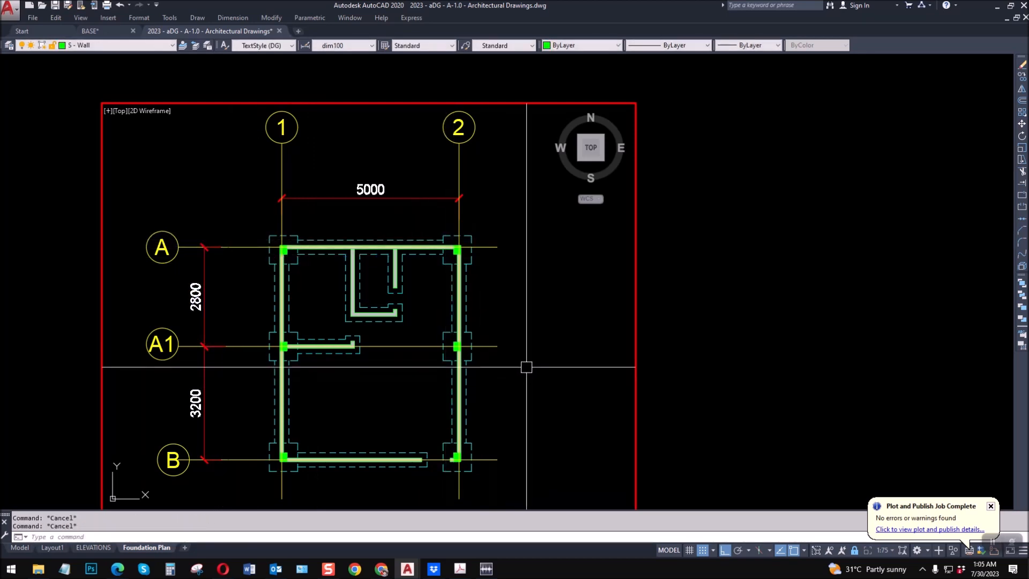
Step: Raise the dimension line between grids 1 and 2 closer to the grid bubbles
scroll(361, 173, up, 4)
click(156, 236)
click(157, 202)
key(Escape)
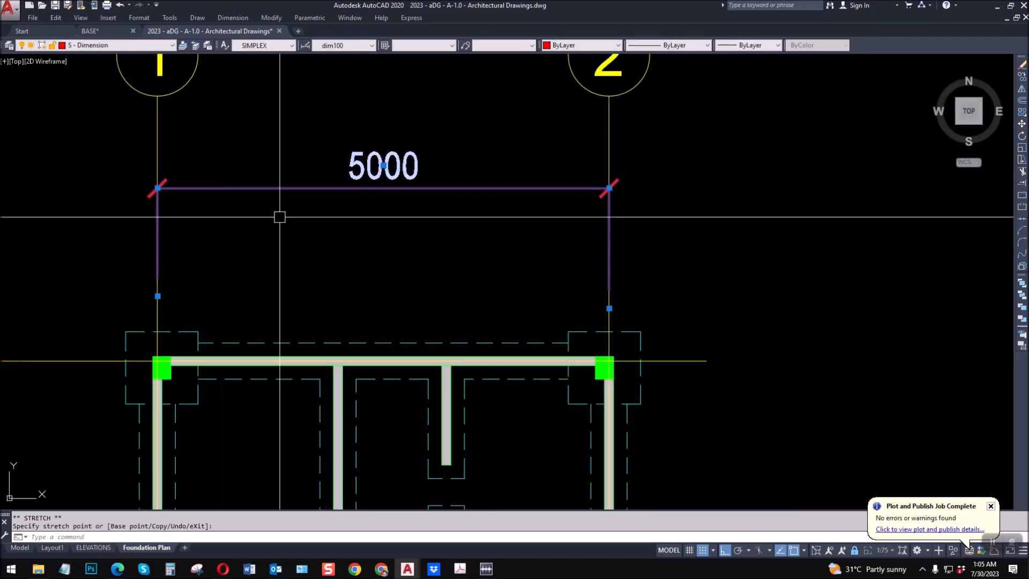
scroll(278, 216, down, 2)
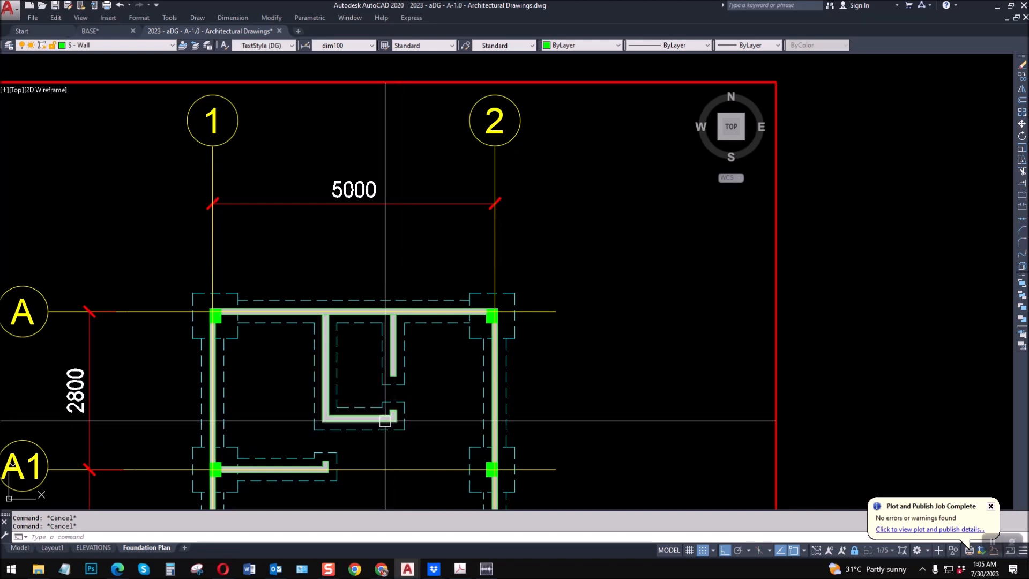
scroll(332, 242, down, 2)
scroll(331, 241, down, 2)
scroll(353, 317, up, 2)
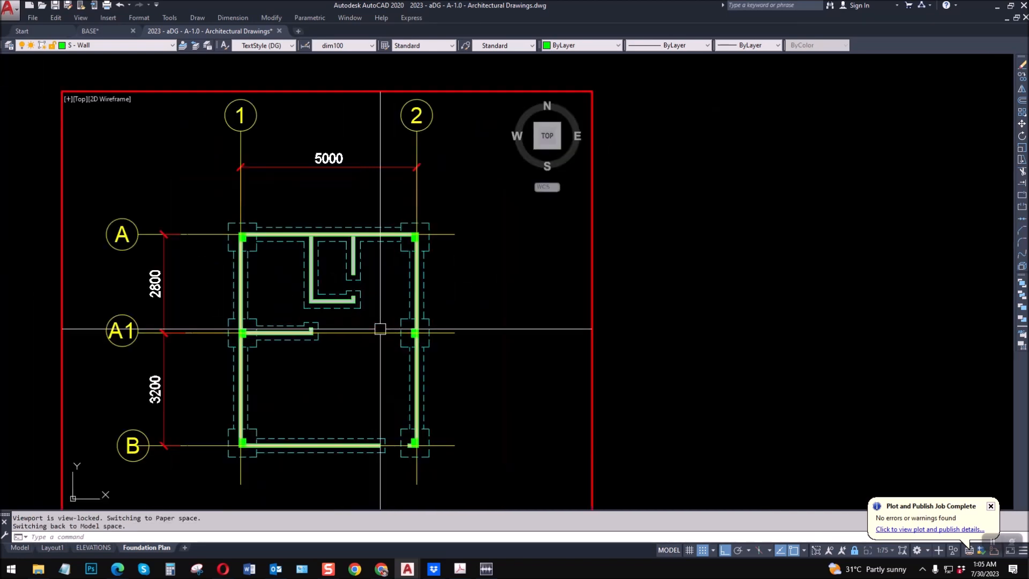
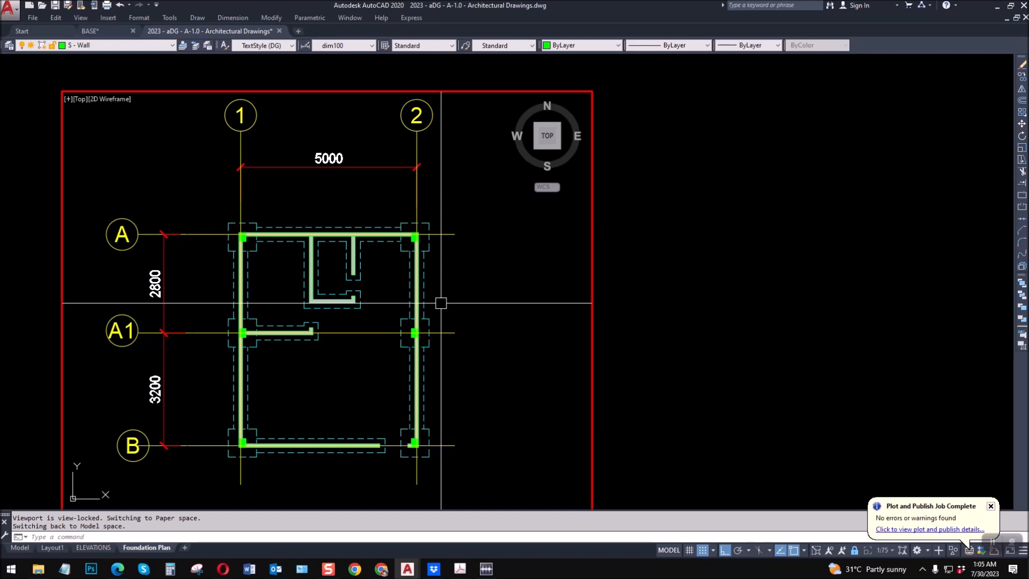
scroll(368, 271, down, 1)
key(Escape)
key(Escape)
scroll(288, 257, up, 1)
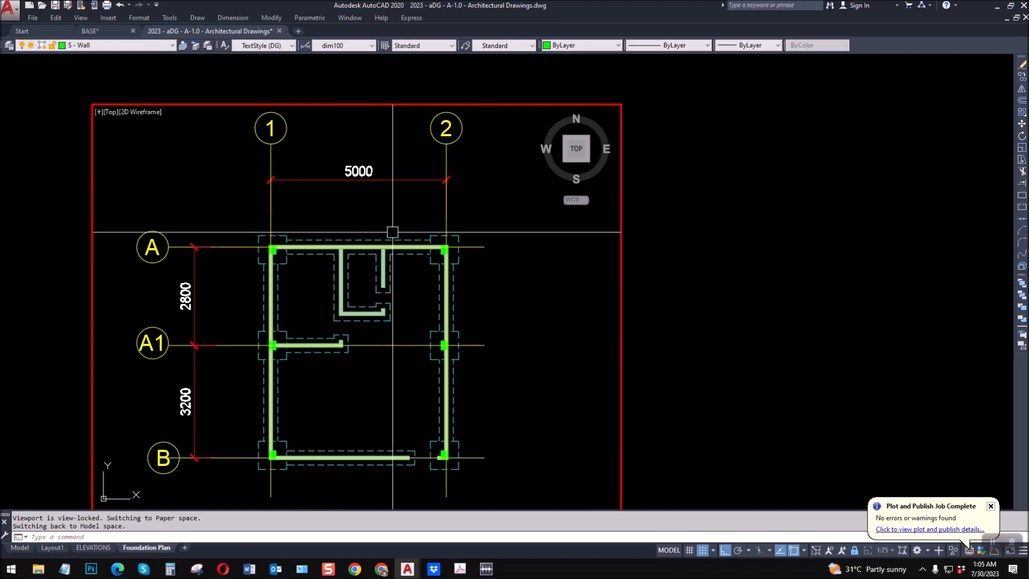
scroll(391, 232, down, 1)
scroll(406, 280, up, 2)
key(Escape)
Step: Copy the KITCHEN room label from the BASE drawing and return to the architectural drawing's foundation plan
double_click(338, 88)
click(92, 31)
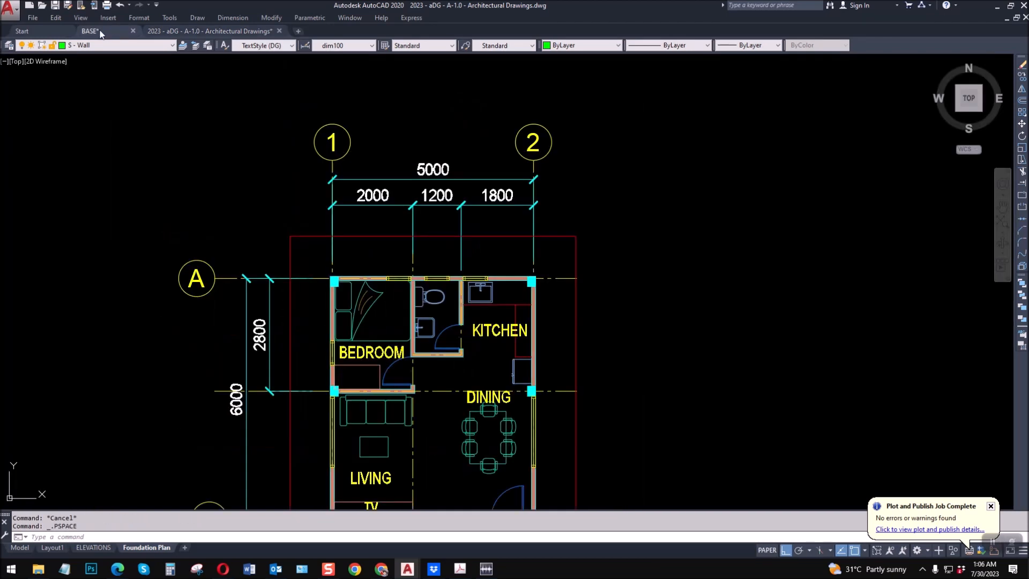
key(ctrl+c)
click(483, 330)
key(space)
click(188, 31)
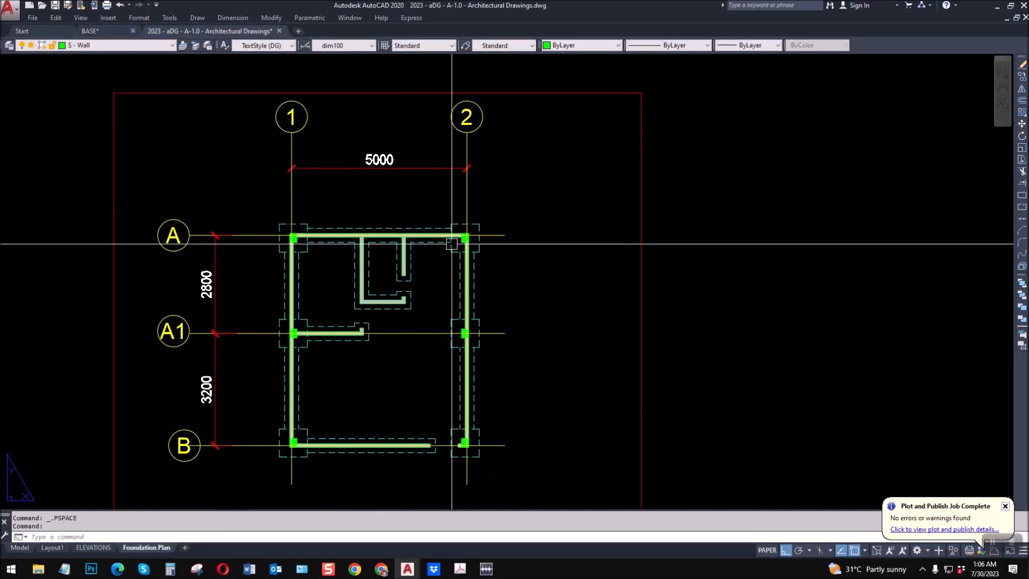
Step: Activate the foundation plan viewport and paste the KITCHEN label just outside grid line 2
click(514, 202)
double_click(514, 202)
key(ctrl+v)
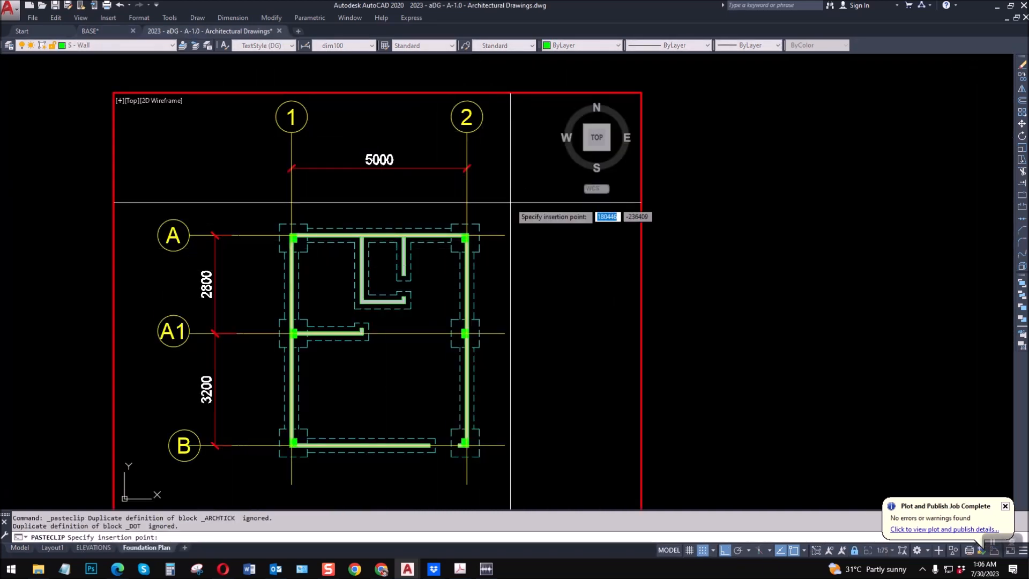
click(514, 209)
key(Escape)
key(Escape)
Step: Make the a-text layer visible and reassign the KITCHEN label to the S - Text layer
click(113, 46)
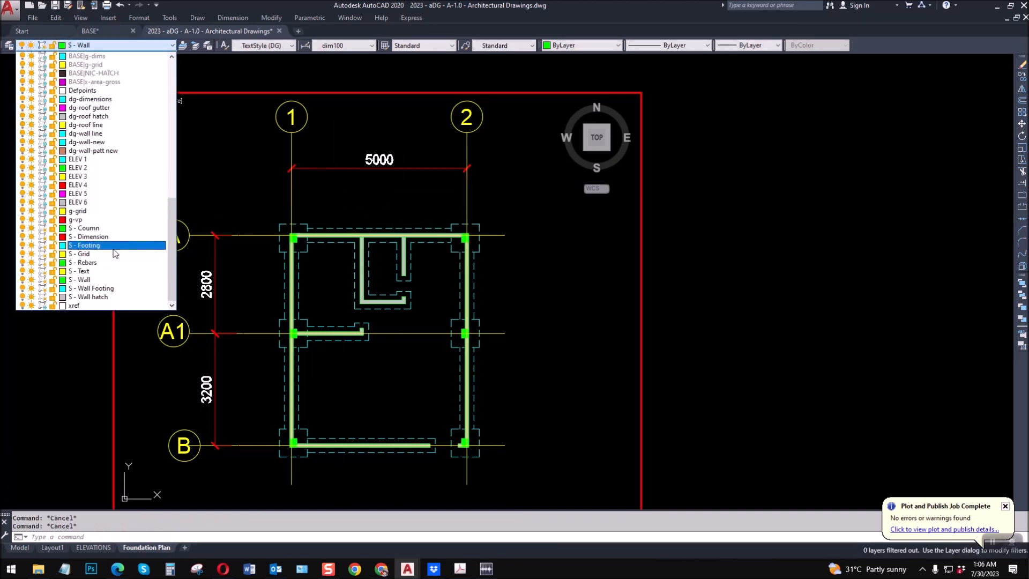
drag(169, 224, 178, 74)
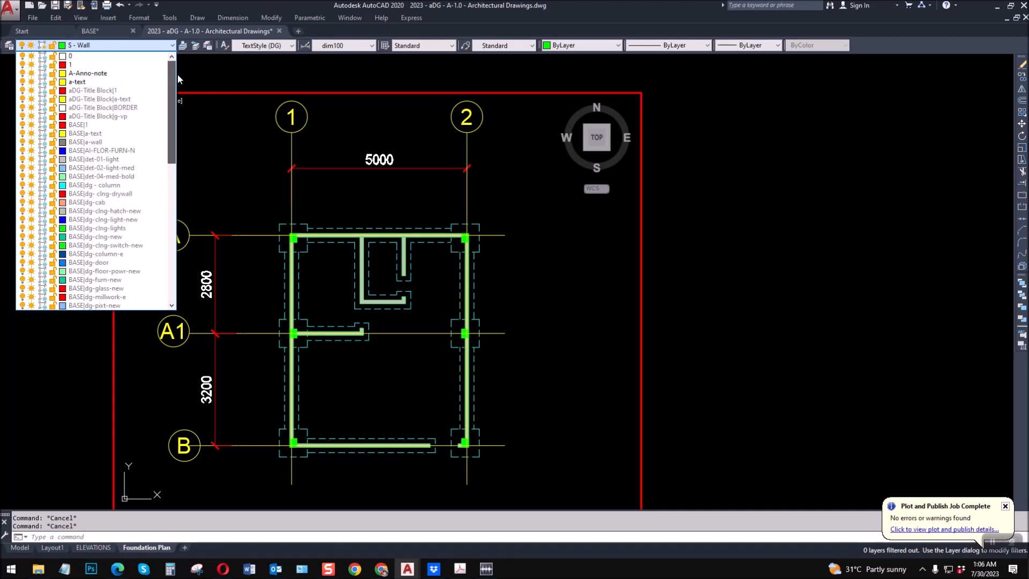
click(77, 82)
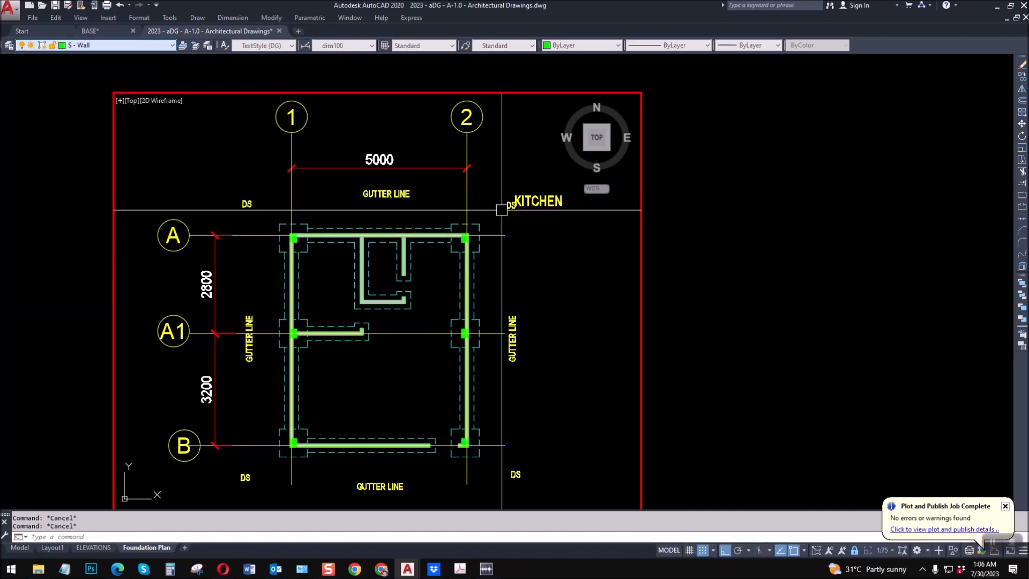
click(113, 45)
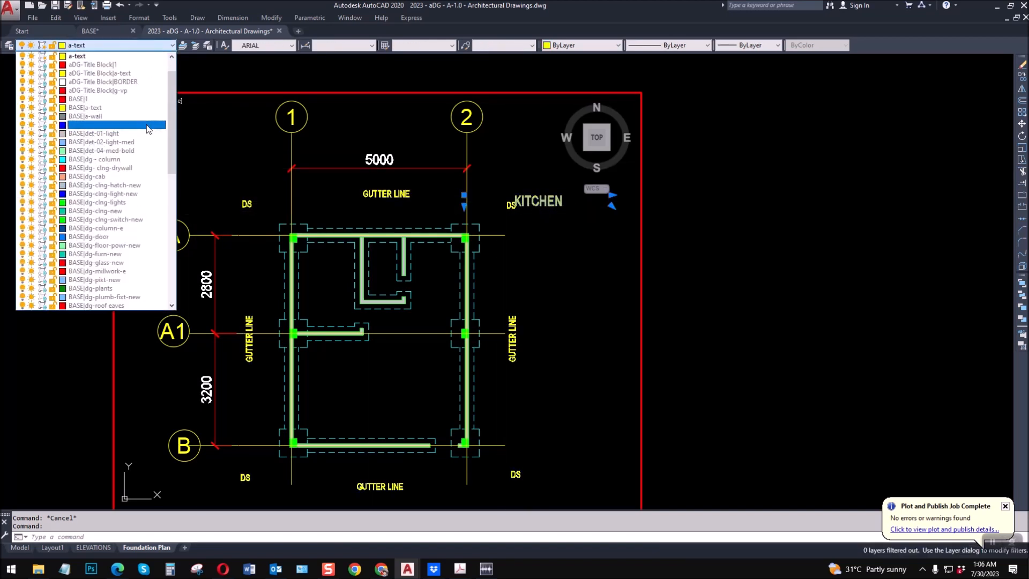
drag(170, 147, 173, 280)
click(77, 273)
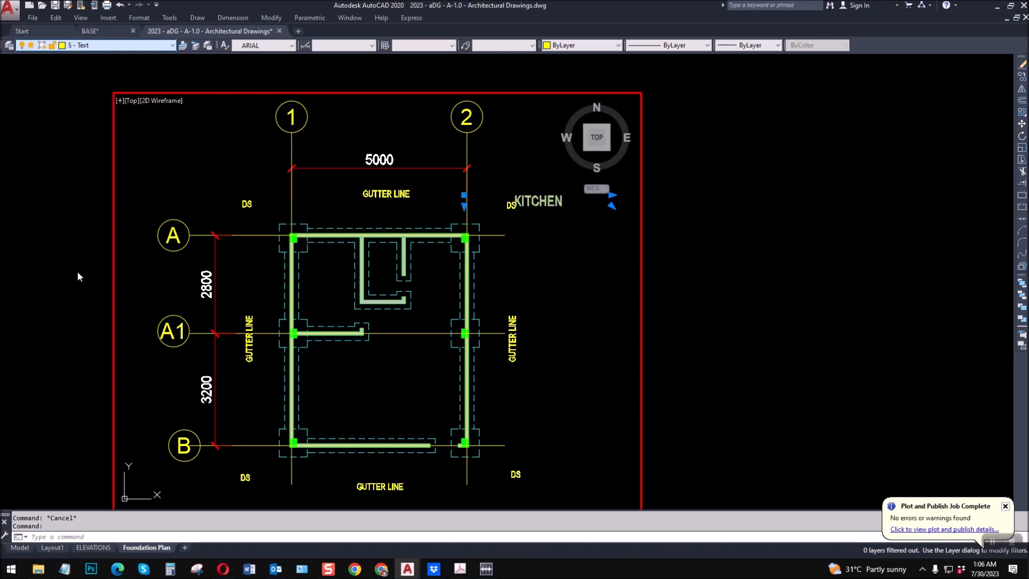
key(Escape)
Step: Turn off the a-text layer by picking the GUTTER LINE text above the plan
text(layoff)
key(Return)
click(388, 193)
key(Escape)
key(Escape)
Step: Change the KITCHEN label's text to F and scale it up to a text height of 450
double_click(536, 198)
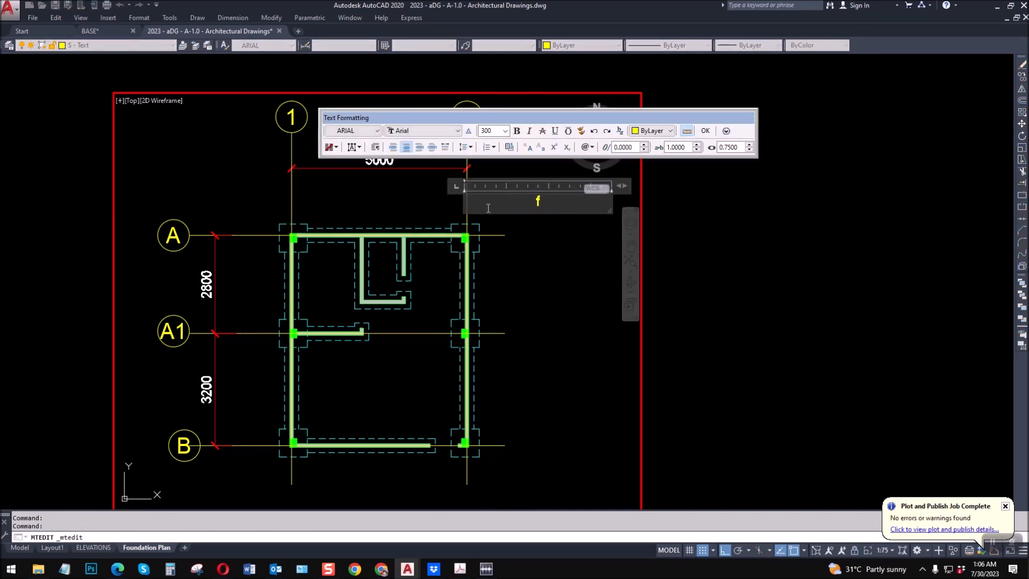
click(481, 260)
scroll(541, 208, up, 4)
text(sc)
key(Return)
click(541, 208)
click(507, 159)
key(Return)
click(524, 172)
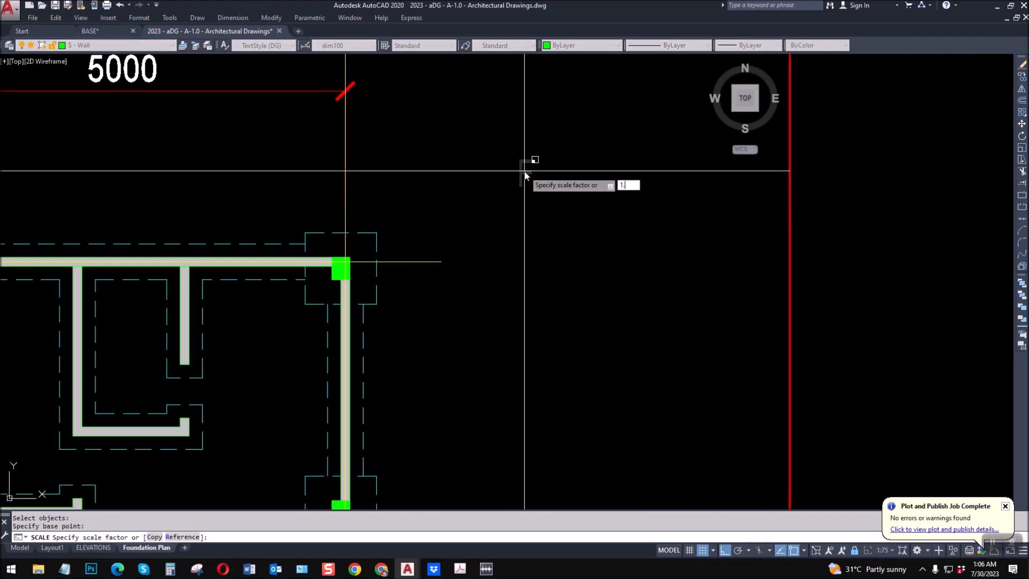
key(Return)
key(Escape)
key(Escape)
Step: Move the F label beside the footing at grids A and 2 and change its text to F-1
text(m)
key(Return)
click(526, 175)
key(Return)
click(531, 163)
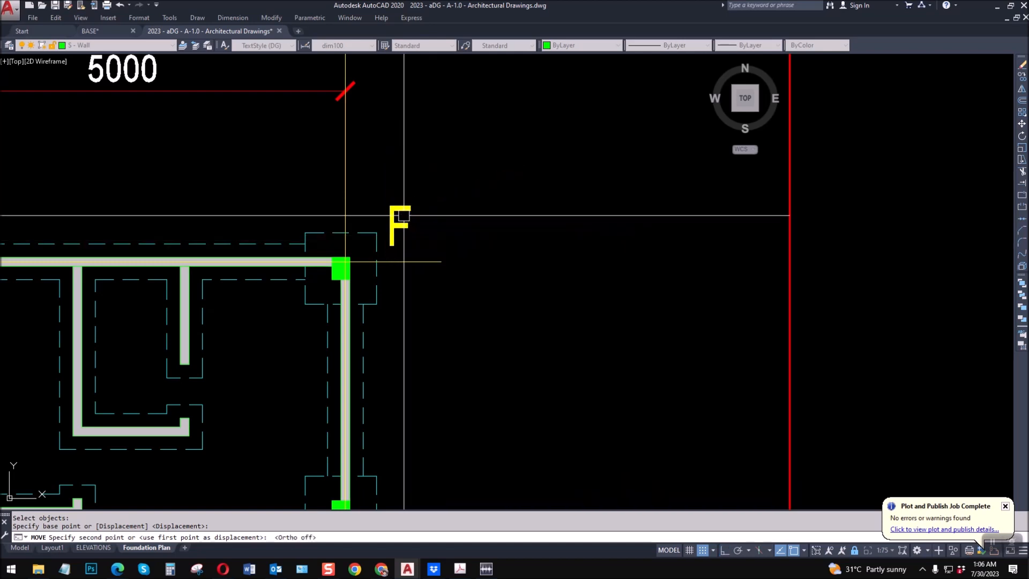
click(403, 225)
double_click(403, 225)
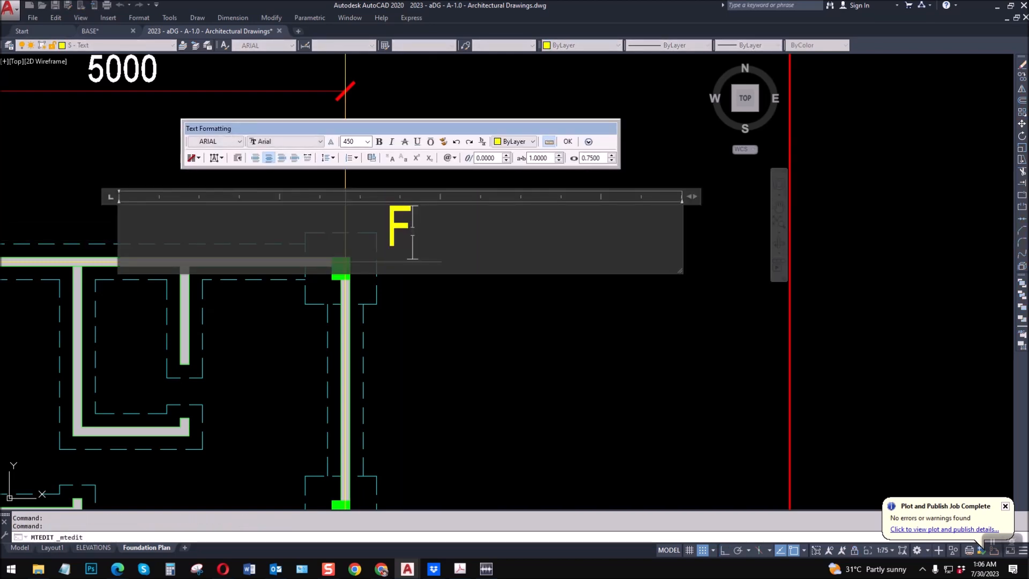
key(Escape)
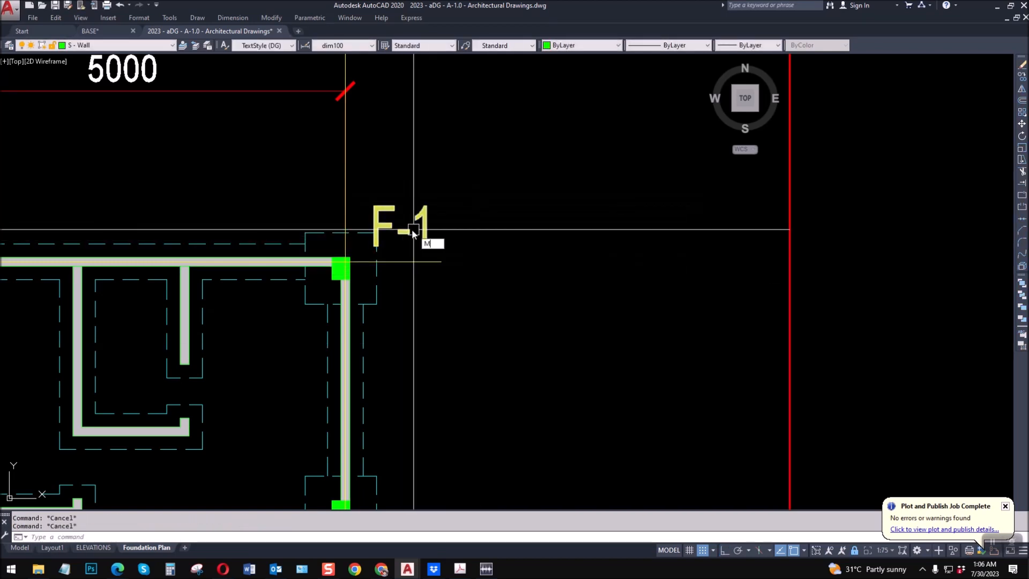
Step: Shift the F-1 label clear of the footing at A-2 and copy it beside the footing at B-2
key(space)
click(414, 230)
key(space)
click(477, 275)
click(468, 247)
key(space)
scroll(394, 214, down, 5)
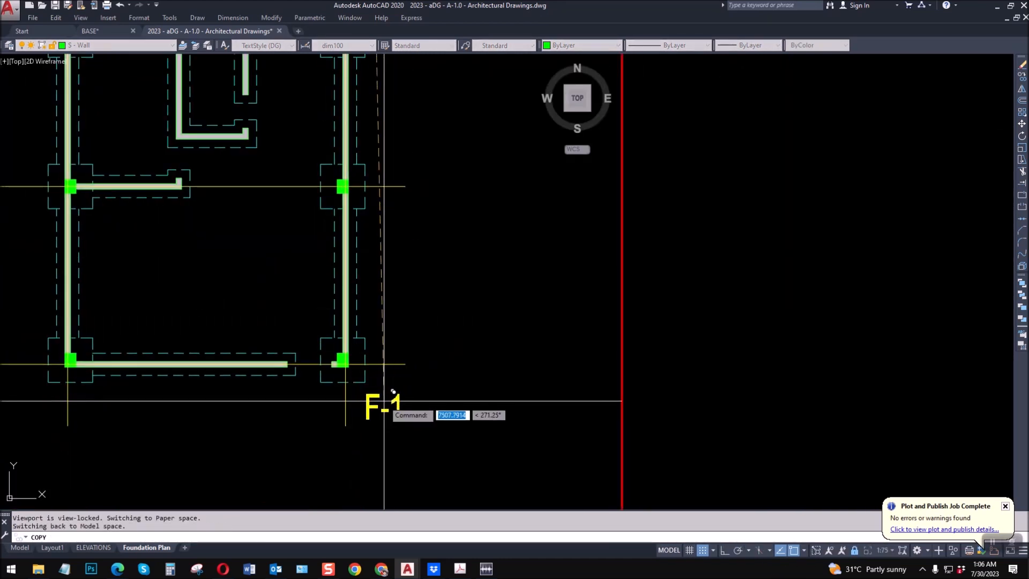
double_click(389, 410)
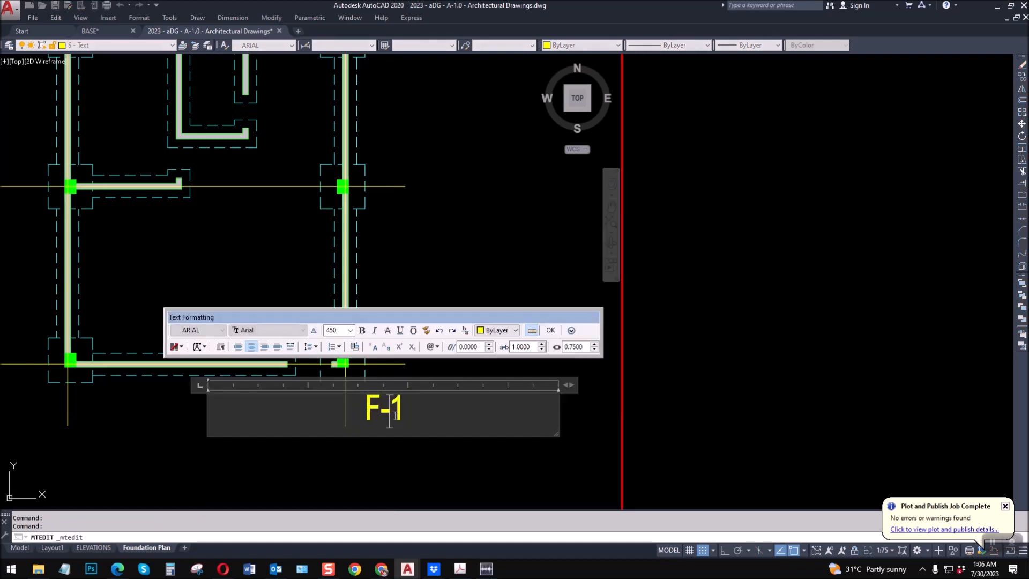
drag(389, 415, 432, 411)
key(Escape)
key(Escape)
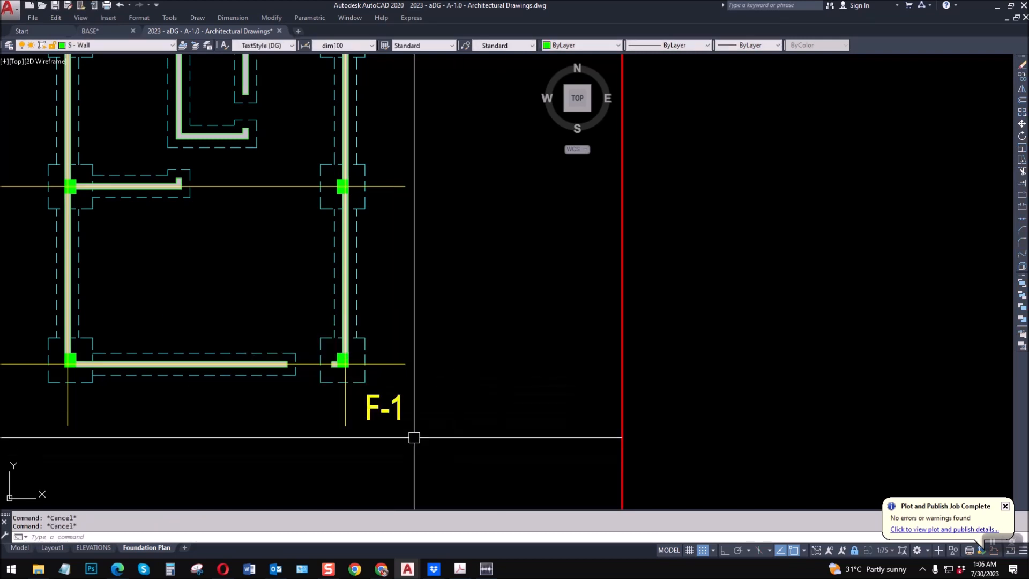
Step: Copy the F-1 label from footing B-2 to the footings at A1-2, B-1, A1-1 and A-1
key(Return)
click(399, 416)
key(Return)
click(427, 432)
click(436, 232)
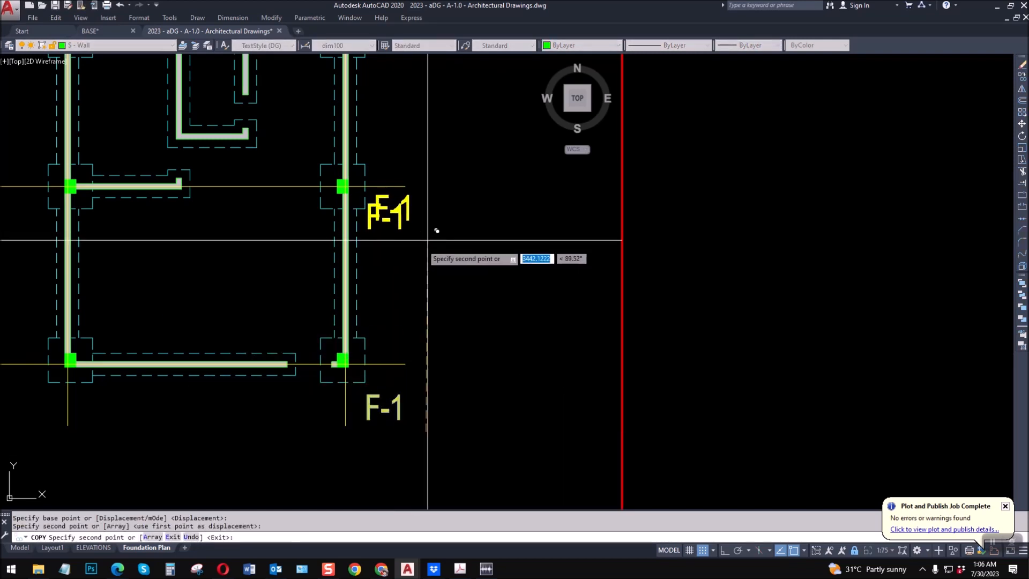
middle_drag(160, 391, 366, 353)
click(279, 390)
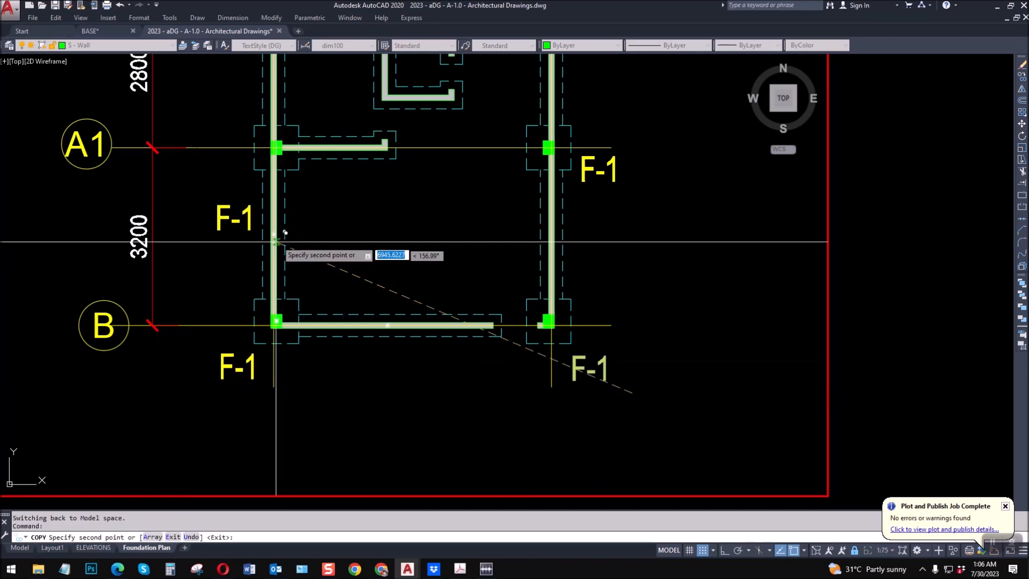
click(272, 210)
middle_drag(272, 216, 283, 391)
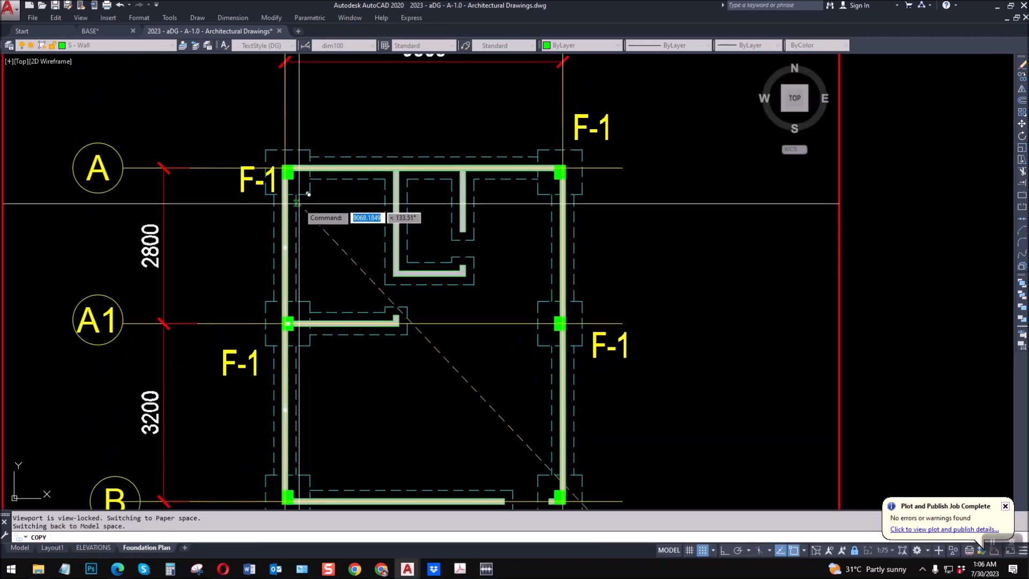
key(Escape)
Step: Copy the F-1 label from footing A-2 to just inside the grid 2 wall between grids A and A1
scroll(321, 236, down, 6)
scroll(421, 264, up, 4)
scroll(419, 192, up, 2)
key(space)
click(394, 123)
key(space)
click(414, 146)
click(437, 256)
key(space)
Step: Scale the copied F-1 label inside the grid 2 wall by a factor of 0.5
text(SC)
key(space)
click(438, 256)
click(413, 223)
key(space)
click(414, 236)
text(.5)
key(space)
Step: Change the text of the reduced F-1 label to WF-1
scroll(354, 257, up, 4)
click(345, 233)
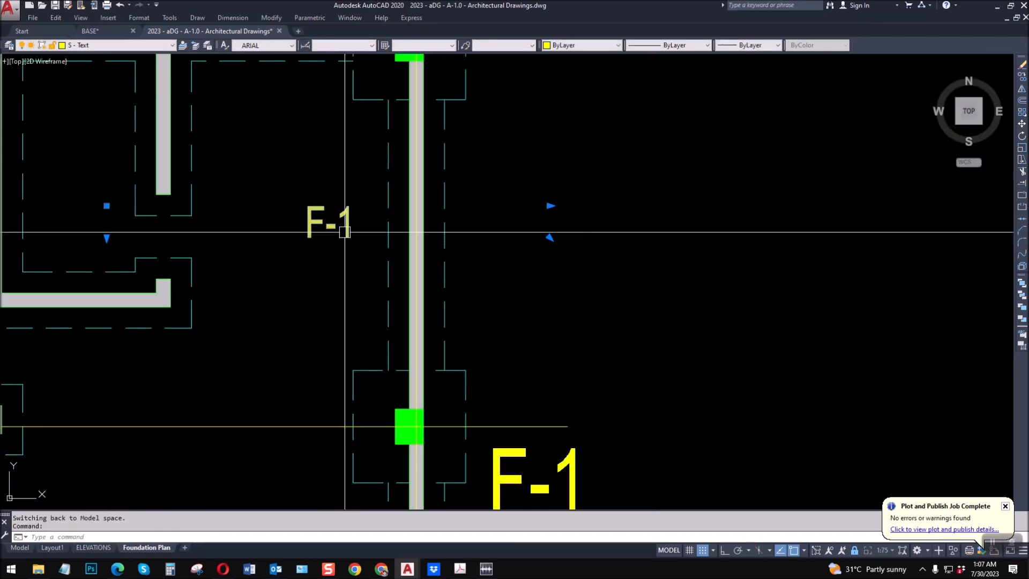
double_click(308, 231)
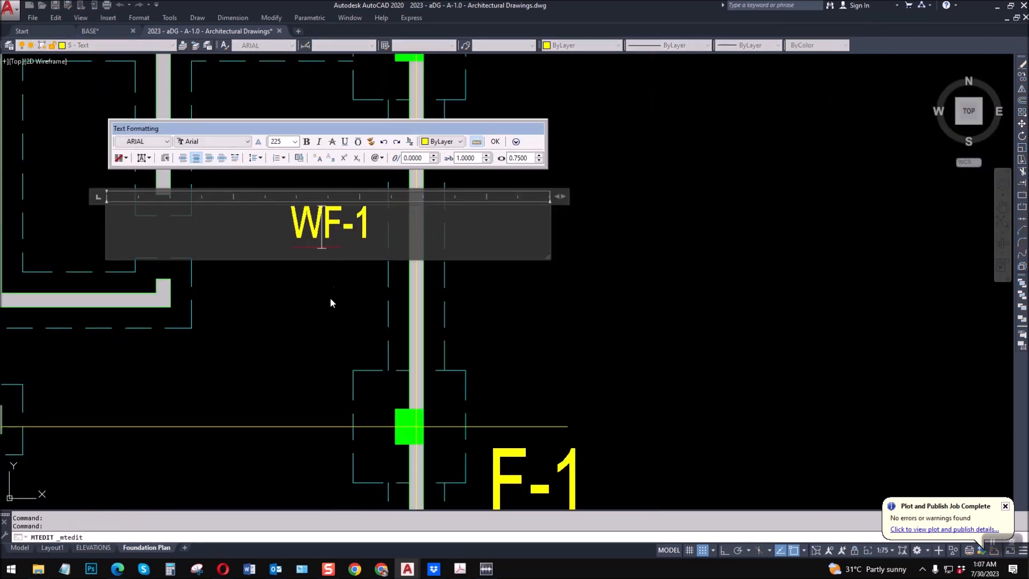
click(331, 303)
key(Escape)
key(Escape)
scroll(321, 298, down, 3)
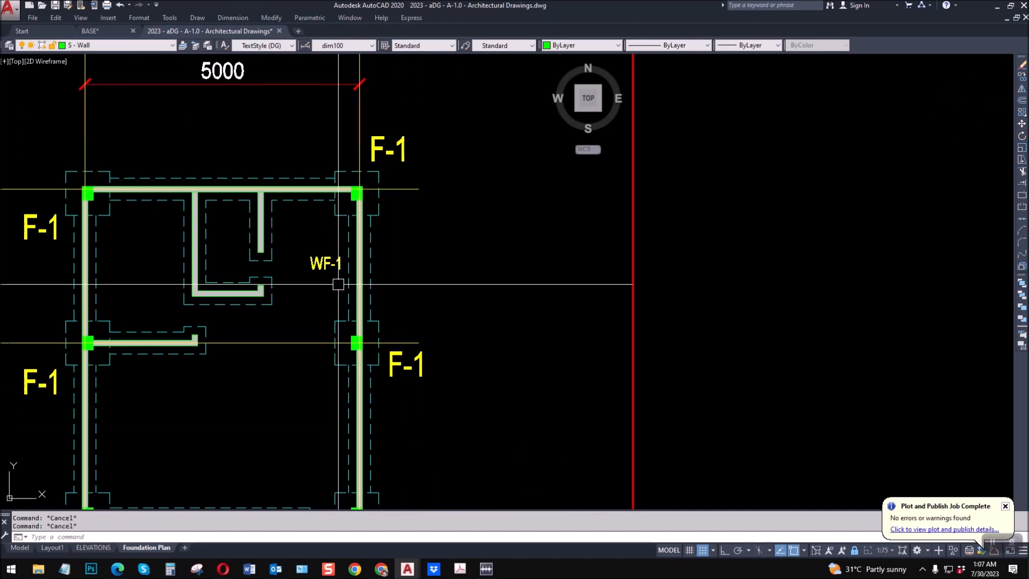
Step: Scale the WF-1 label up by a factor of 1.5
key(space)
click(315, 265)
key(space)
click(314, 265)
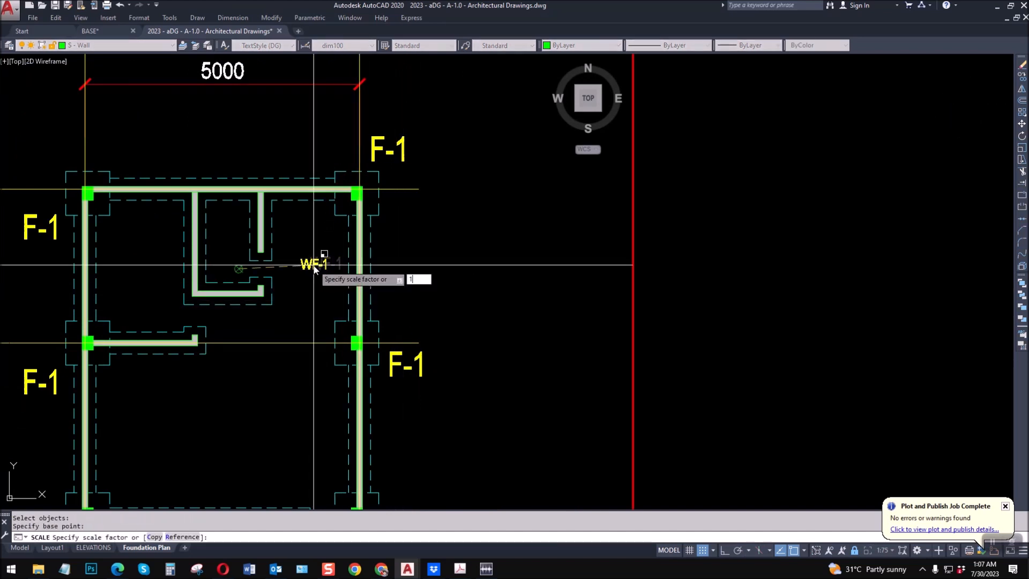
text(1.5)
key(space)
key(Escape)
key(Escape)
Step: Move the WF-1 label just outside the grid 2 wall footing between grids A and A1
text(m)
key(space)
click(390, 261)
key(space)
click(408, 291)
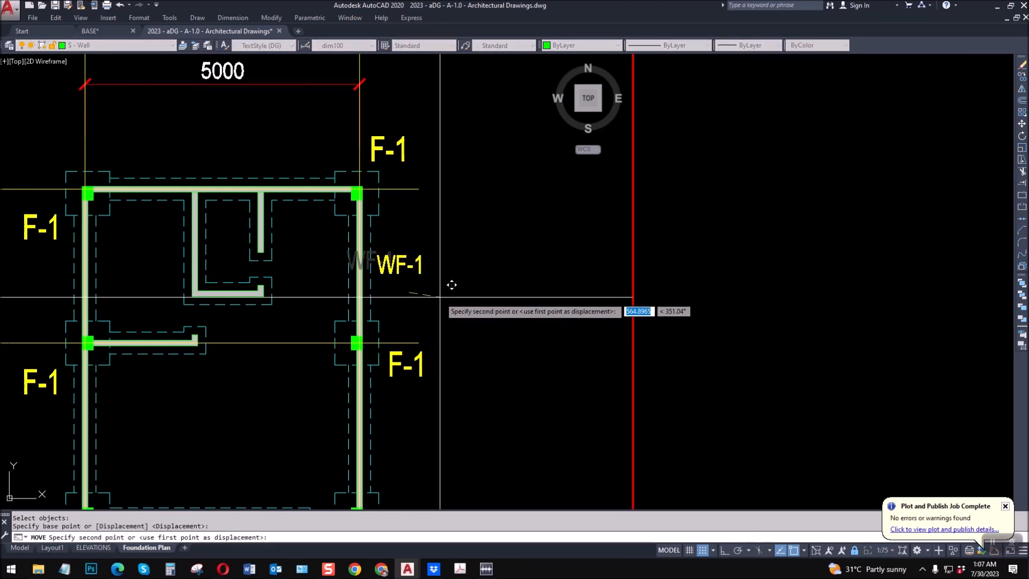
click(440, 297)
key(Escape)
key(Escape)
Step: Copy the WF-1 label beside the grid 2 wall between A1 and B, below grid B, inside both grid 1 bays, and above grid A
key(space)
click(409, 270)
key(space)
click(409, 275)
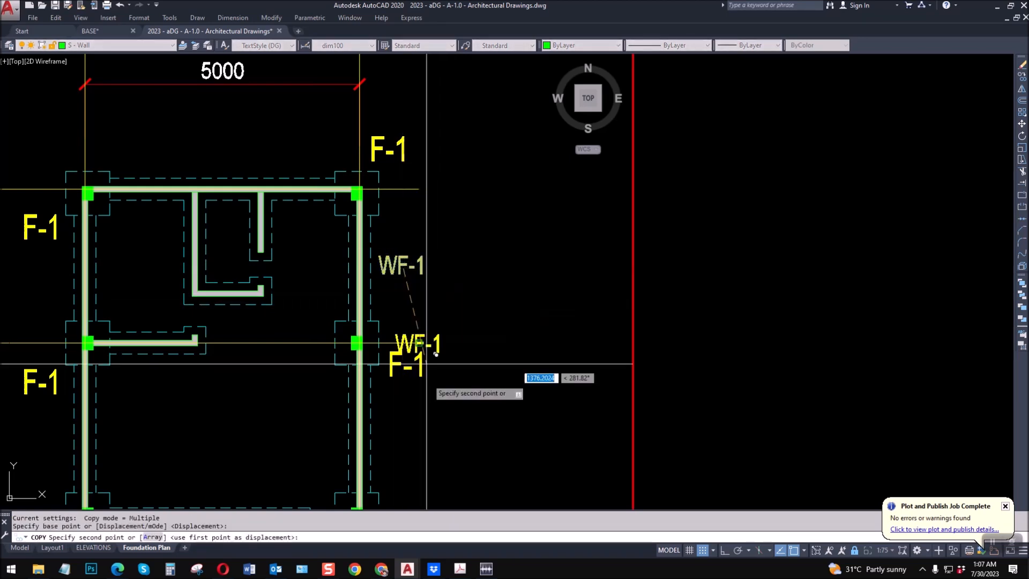
middle_drag(413, 496, 421, 416)
click(411, 358)
middle_drag(313, 428, 442, 336)
click(356, 375)
click(263, 266)
middle_drag(270, 111, 275, 246)
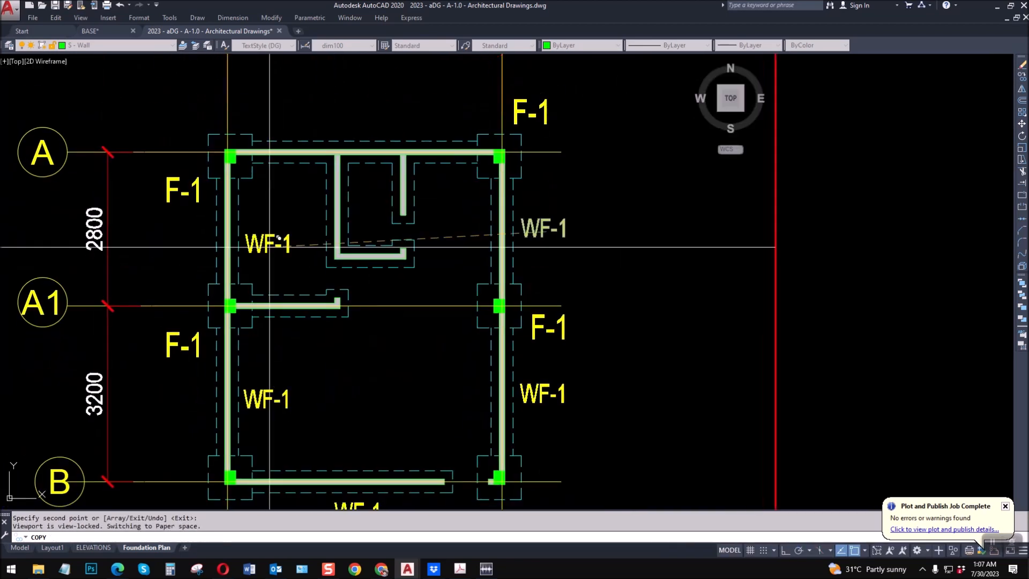
click(270, 235)
click(360, 115)
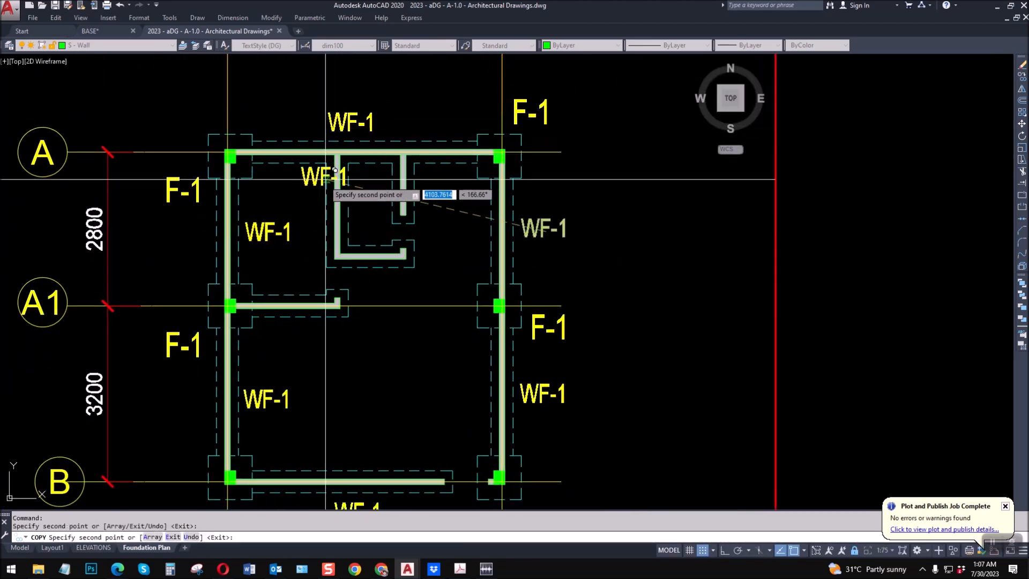
Step: Place further WF-1 copies beside the two vertical partitions, below the horizontal partition, and below the grid A1 wall
scroll(320, 182, up, 2)
click(307, 189)
click(519, 208)
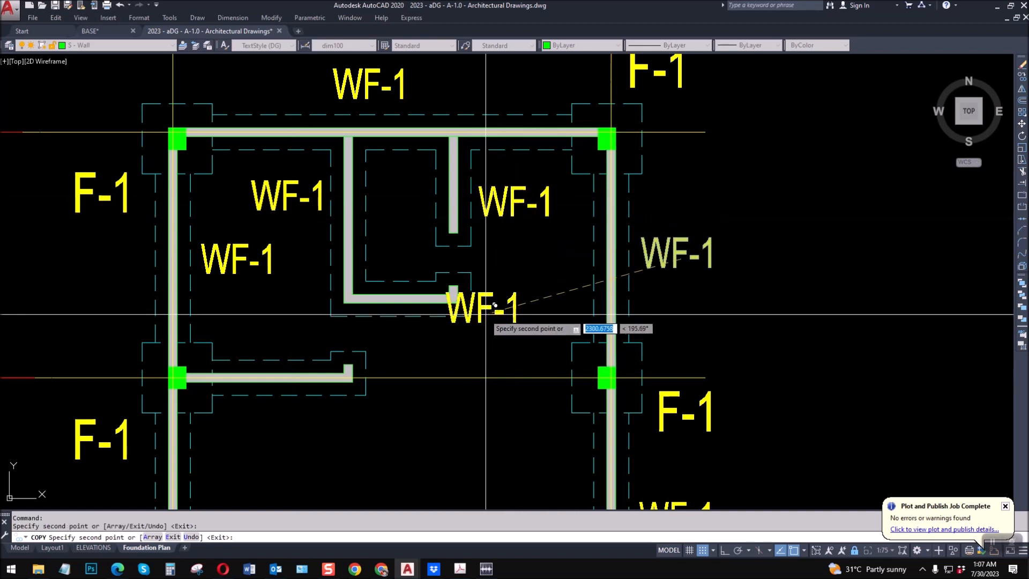
click(435, 347)
middle_drag(419, 370, 471, 257)
click(349, 309)
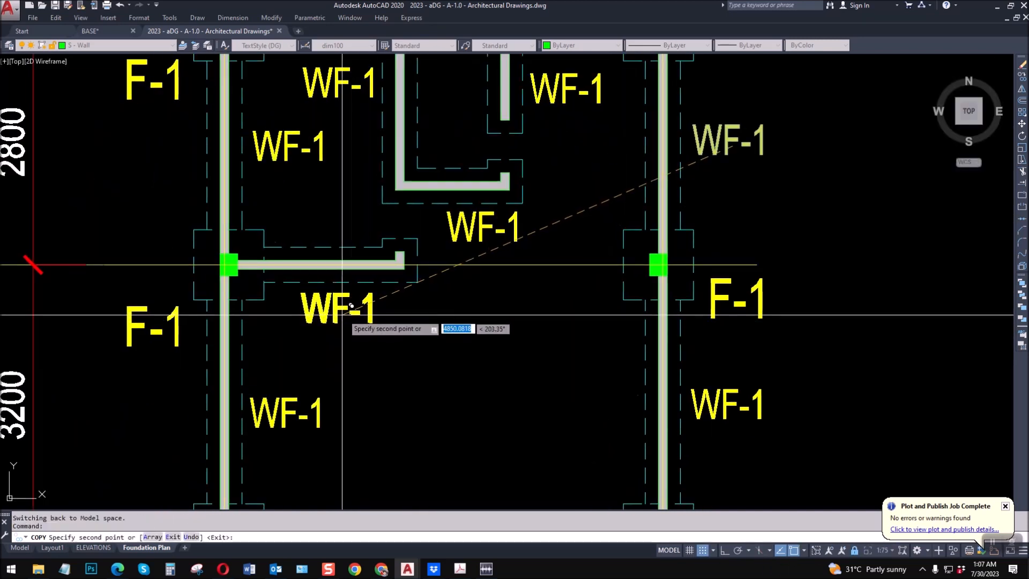
scroll(377, 275, down, 2)
key(Escape)
key(Escape)
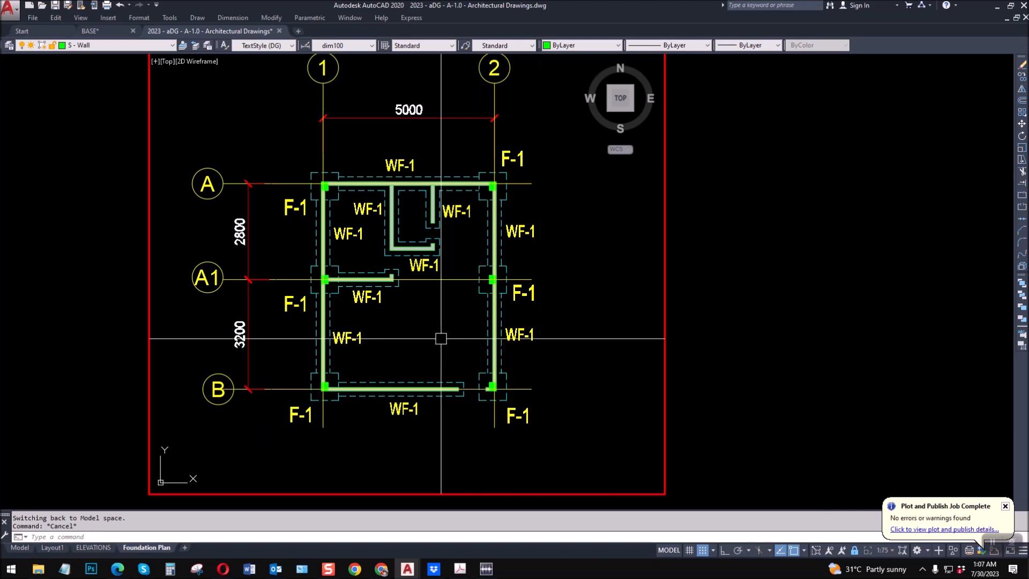
Step: Draw a circle in the open room between grids A1 and B
scroll(421, 342, up, 2)
key(Escape)
key(Escape)
scroll(413, 329, up, 2)
text(c)
key(Return)
click(412, 329)
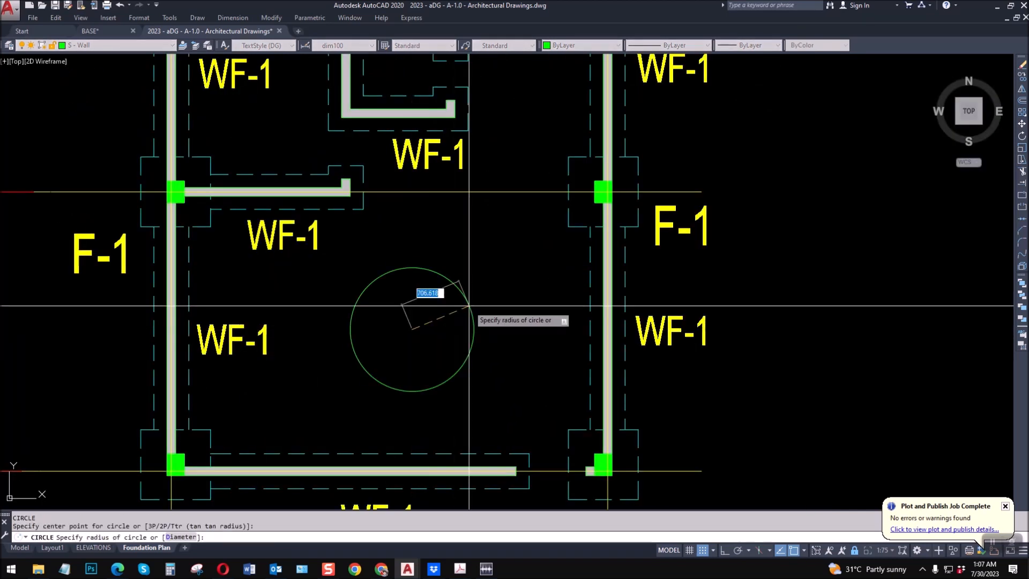
click(454, 260)
key(Return)
key(Escape)
Step: Assign the circle to the S - Rebars layer
click(454, 260)
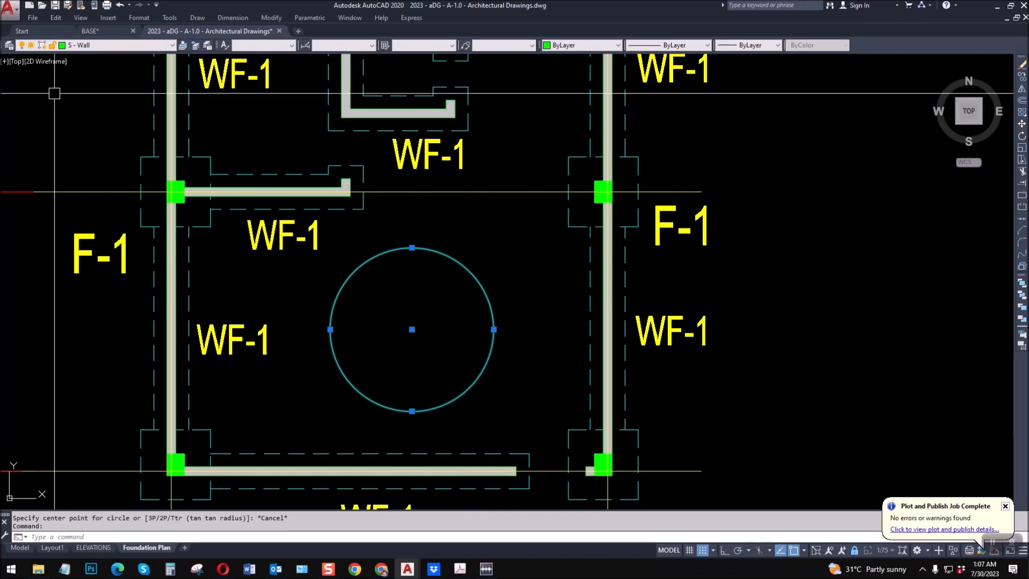
click(115, 46)
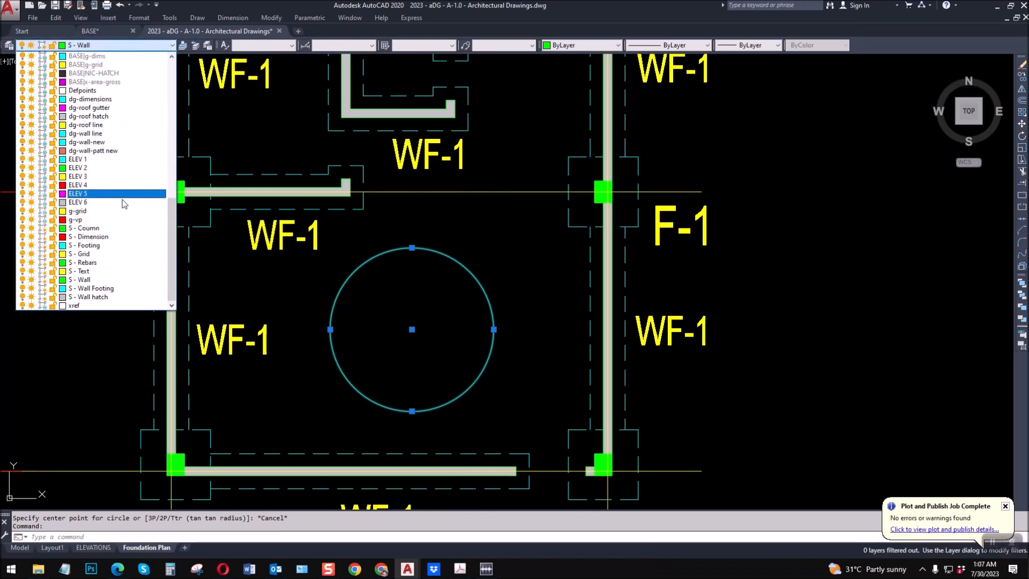
click(86, 263)
key(Escape)
key(Escape)
Step: Draw a vertical diameter line between the circle's upper and lower quadrant points
text(l)
key(Return)
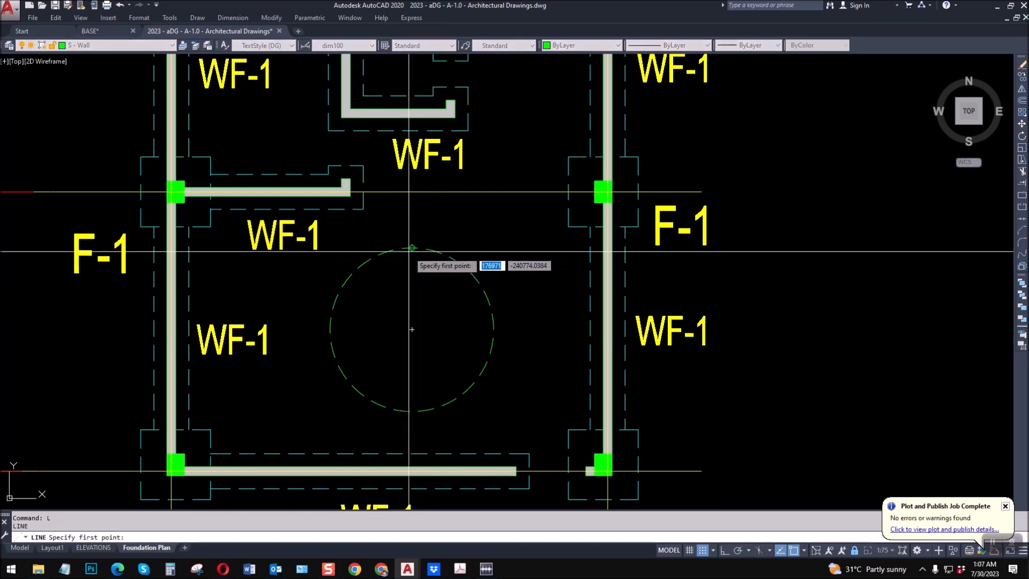
click(412, 248)
click(412, 411)
key(Return)
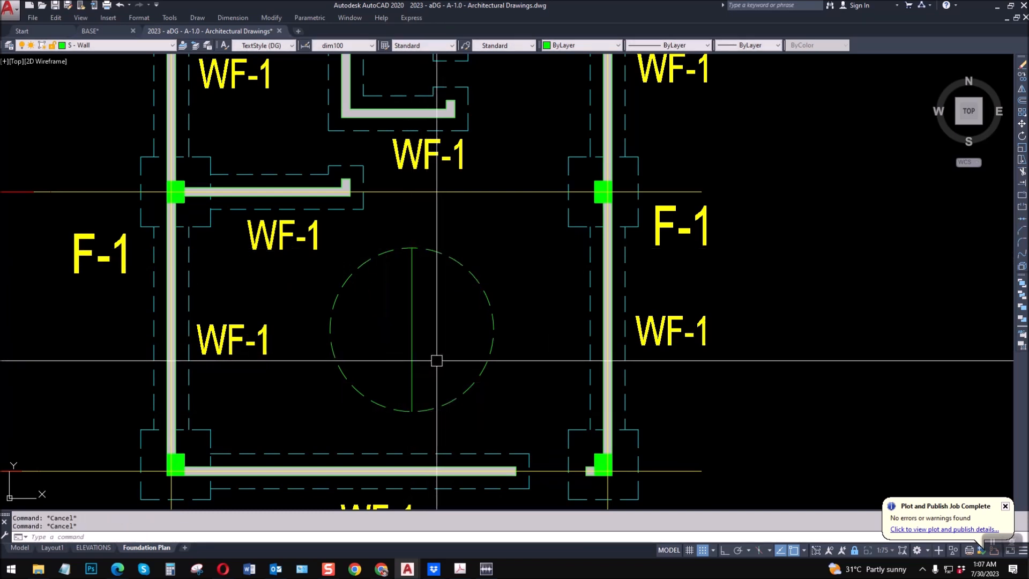
Step: Offset the vertical diameter line by 600 to both sides
text(o)
key(Return)
text(.6)
key(Return)
key(Return)
key(Return)
key(Return)
click(412, 343)
click(435, 325)
click(412, 331)
click(406, 325)
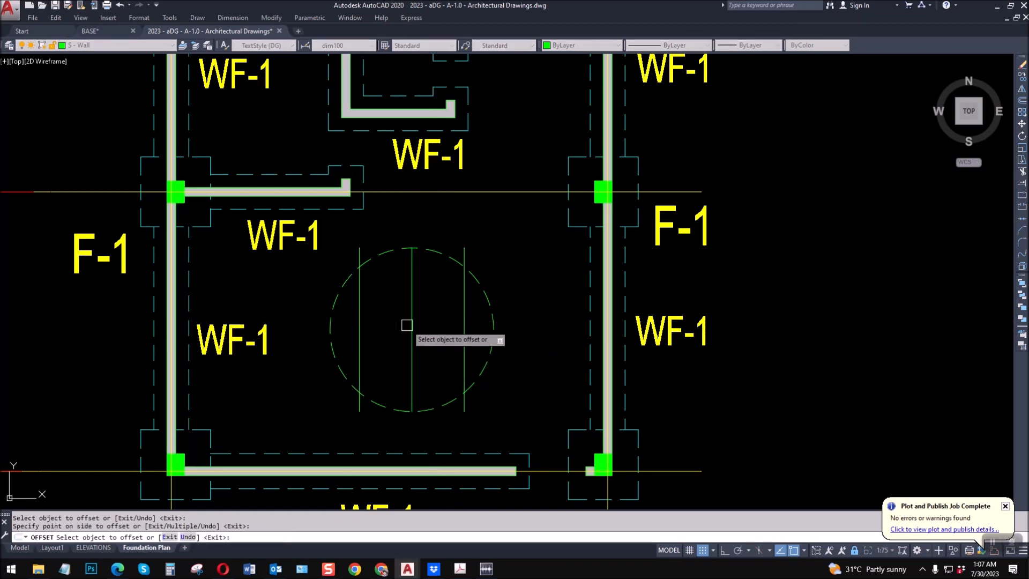
key(Escape)
Step: Draw a horizontal diameter line between the circle's left and right quadrant points
text(l)
key(Return)
click(331, 329)
click(493, 329)
key(Escape)
key(Escape)
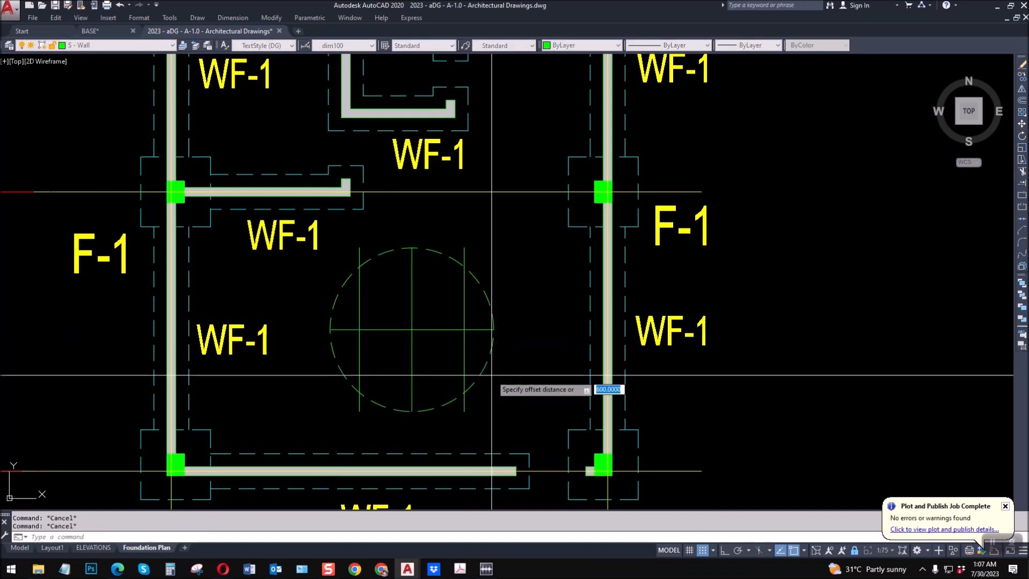
Step: Offset the circle's horizontal diameter line by 600 to both the upper and lower sides
key(Return)
click(435, 329)
click(435, 320)
click(433, 334)
click(437, 377)
key(Escape)
Step: Trim the ends of the offset grid lines that extend outside the circle
text(tr)
key(Return)
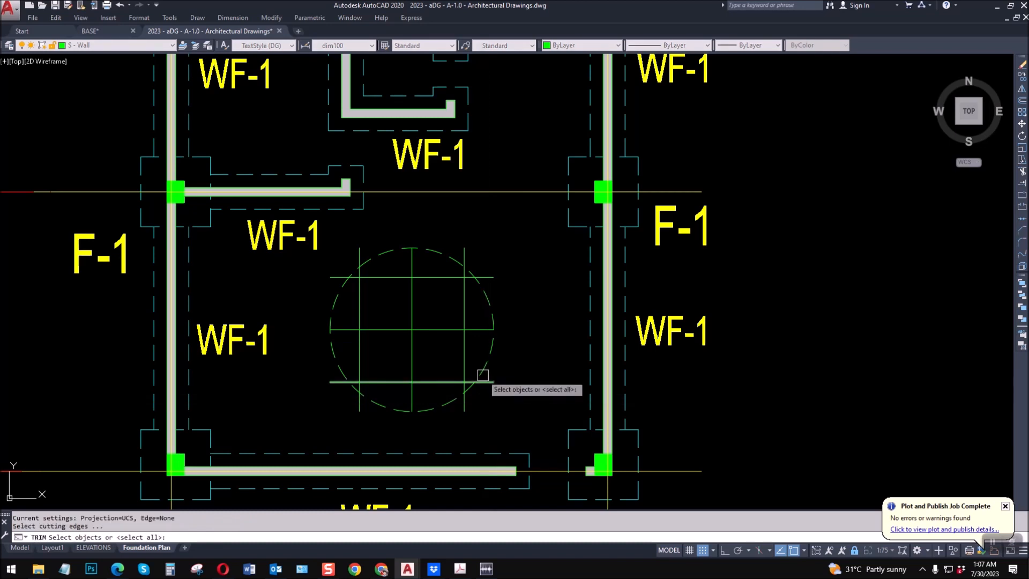
key(Return)
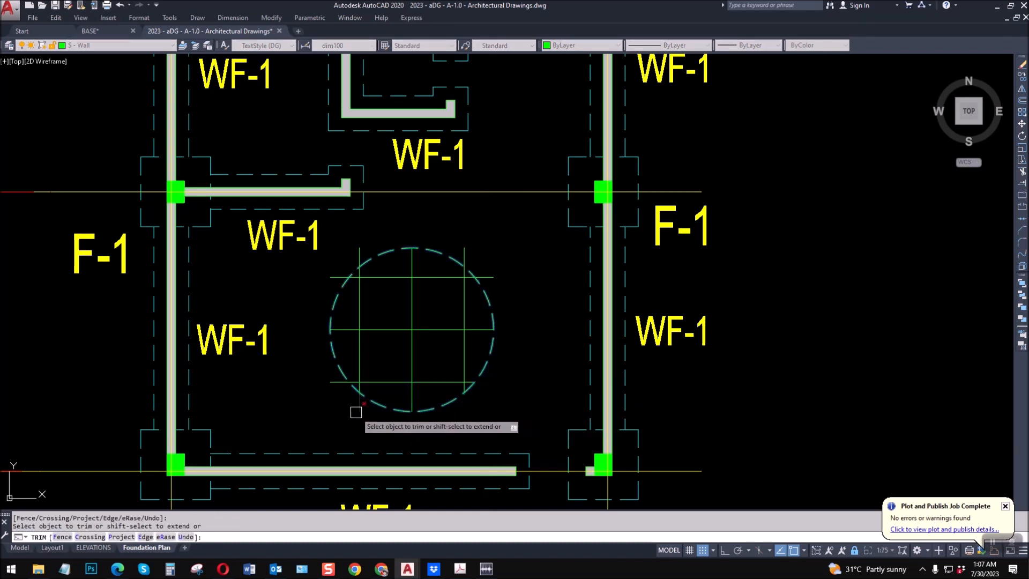
click(337, 381)
click(359, 256)
click(465, 252)
click(488, 275)
key(Return)
Step: Match the properties of the dashed circle onto all the rebar grid lines inside it
click(491, 309)
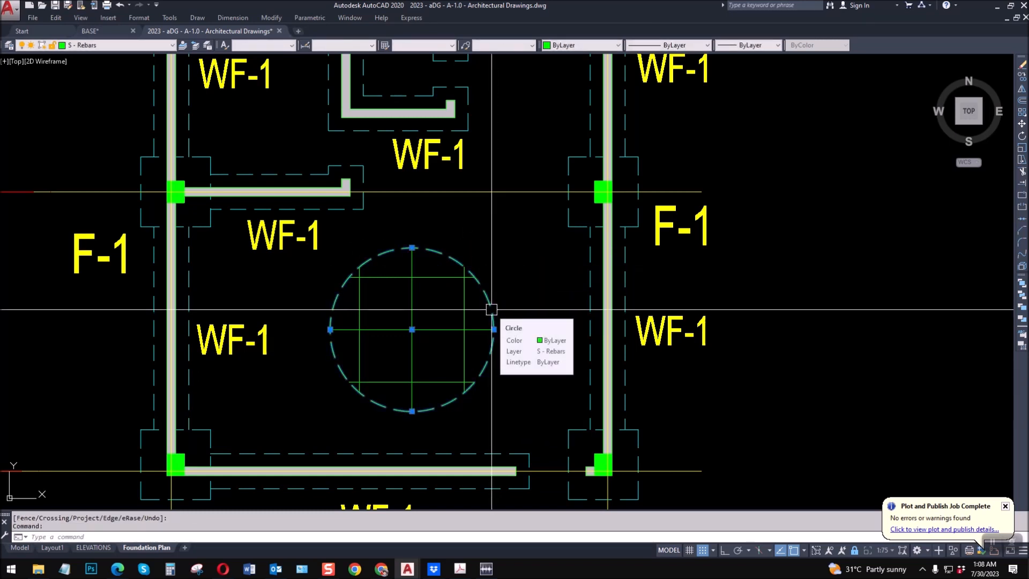
key(Escape)
text(ma)
key(Return)
click(488, 301)
click(513, 392)
click(345, 275)
key(Escape)
key(Escape)
scroll(405, 334, down, 4)
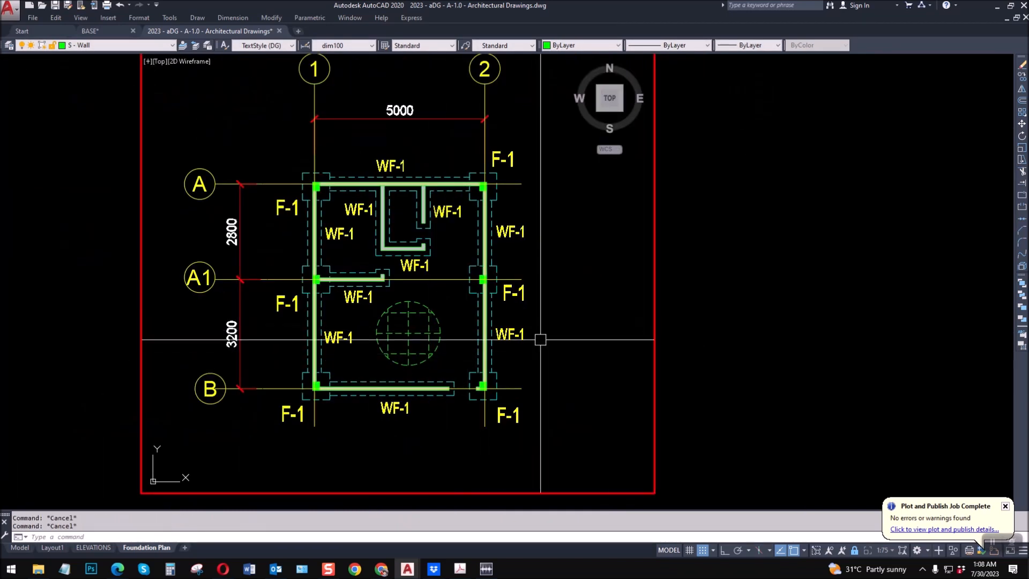
Step: Copy an F-1 label to the free space just above the F-1 label at grid intersection B-2
scroll(393, 333, up, 2)
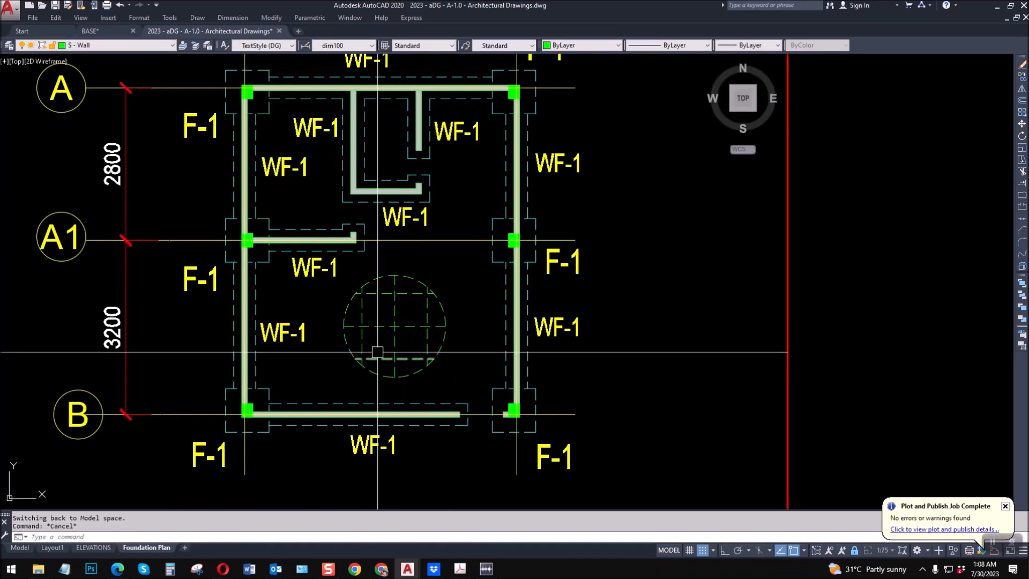
scroll(377, 352, down, 4)
scroll(452, 359, up, 4)
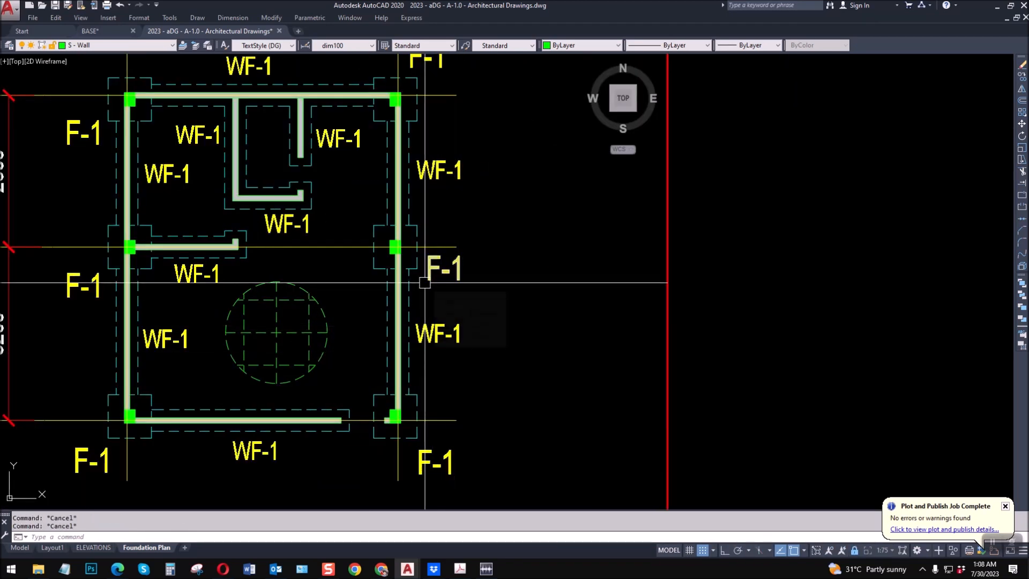
text(O)
key(Return)
key(Return)
click(606, 465)
click(608, 387)
key(Return)
key(Escape)
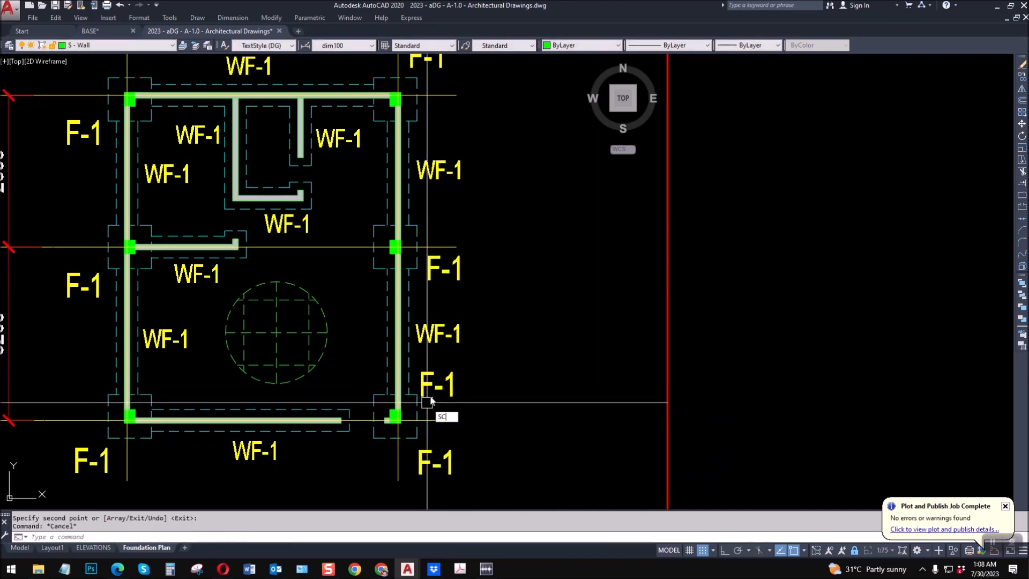
Step: Scale the copied F-1 label by a factor of 0.5
key(Return)
click(430, 387)
key(Return)
click(430, 387)
text(.5)
key(Return)
key(Escape)
key(Escape)
Step: Move the reduced F-1 label into the empty area outside the plan beyond grid line 2
text(m)
key(Return)
click(429, 390)
key(Return)
click(525, 391)
click(590, 392)
key(Return)
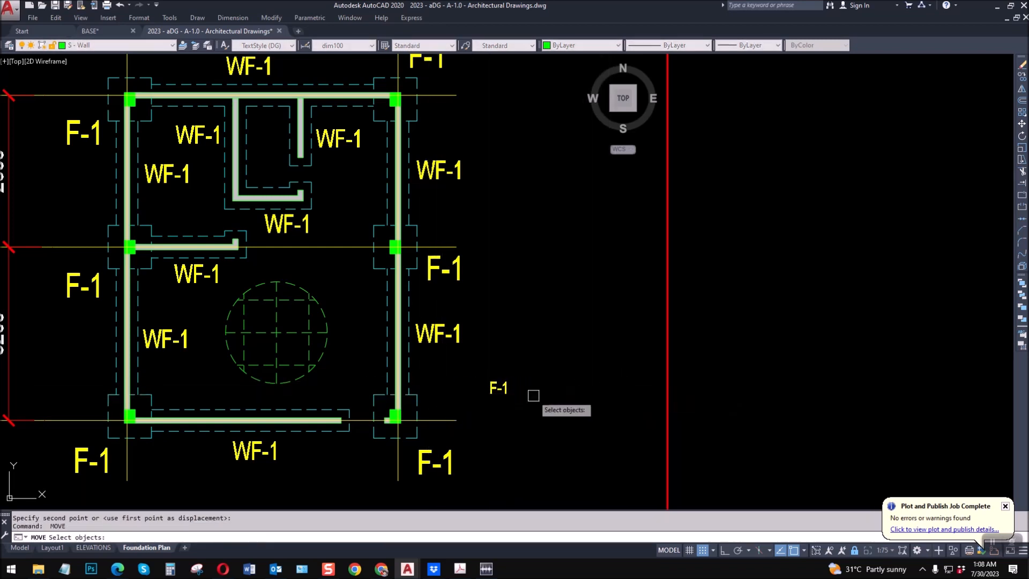
Step: Replace the small F-1 label's text with "ELEV. @ 0.30 M, THICKNESS SLAB @ 0.10 M"
scroll(533, 396, up, 2)
double_click(486, 387)
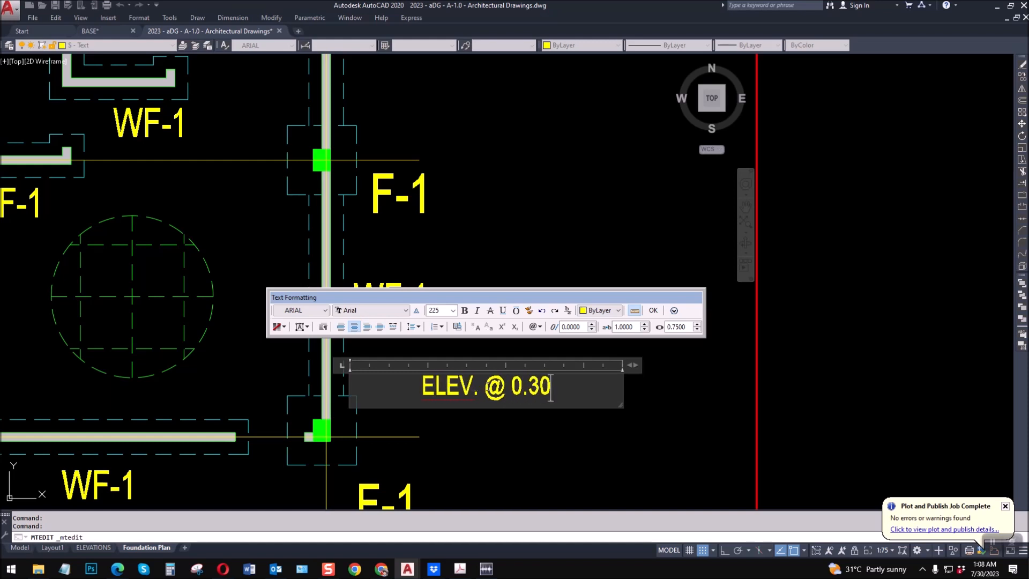
text(THISKNESS)
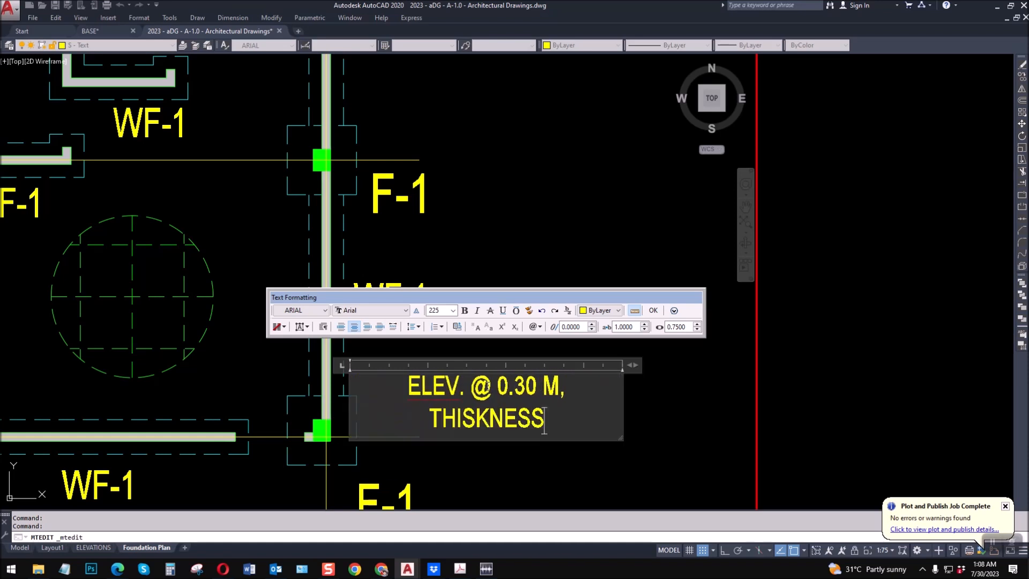
click(475, 421)
key(BackSpace)
text(C)
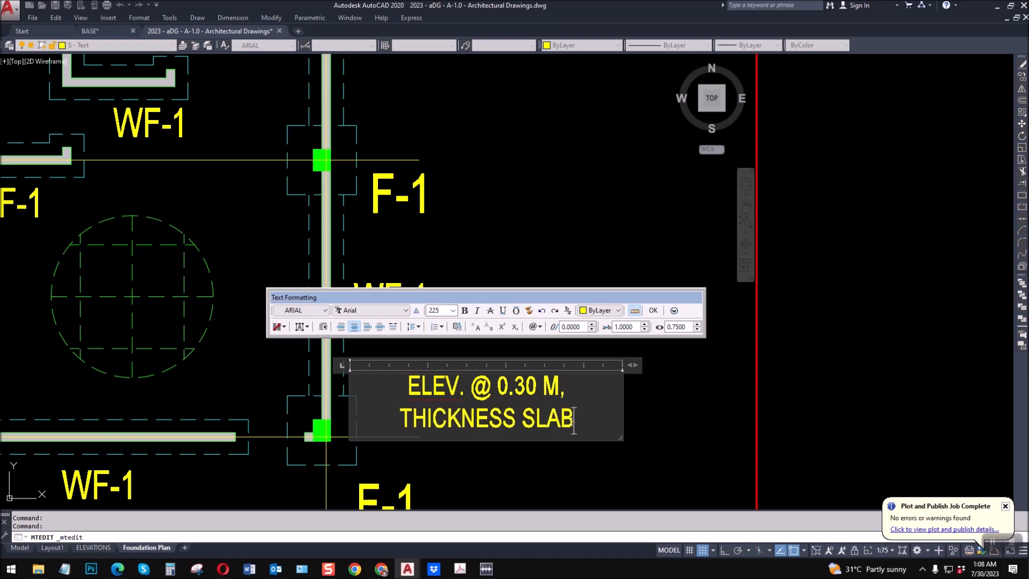
text(@ 0.10 M)
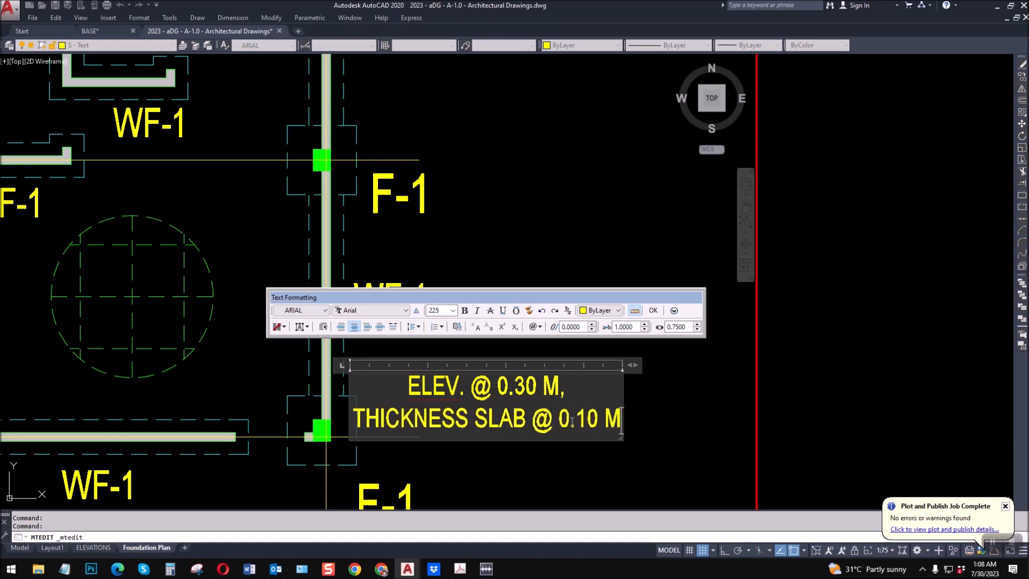
Step: Add the lines "WITH 10MM TEMP. BARS" and "SPACING AT 0.60M O.C" to the slab note and finish editing
key(Return)
text(WITH 10MM TE)
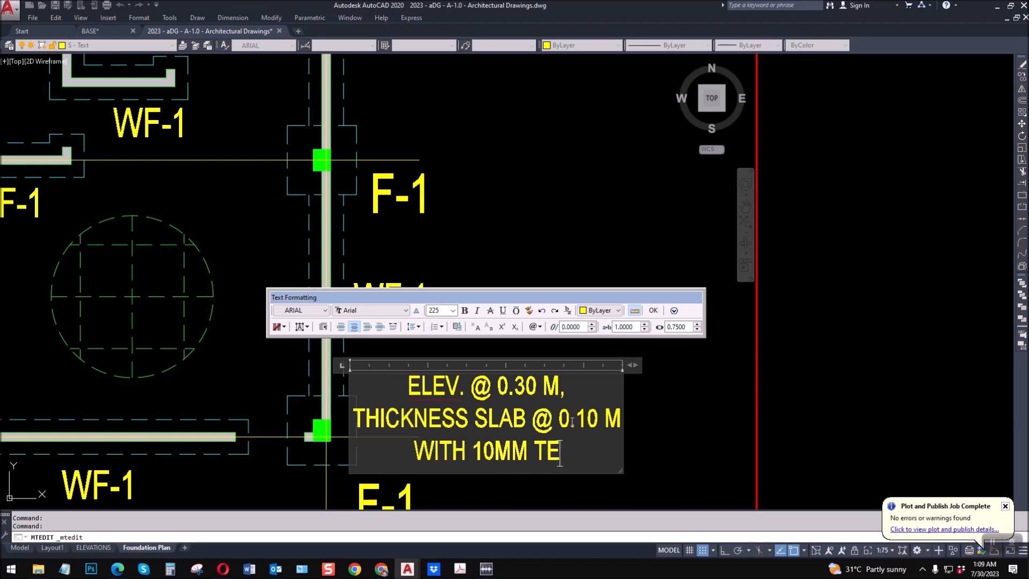
text(BARS)
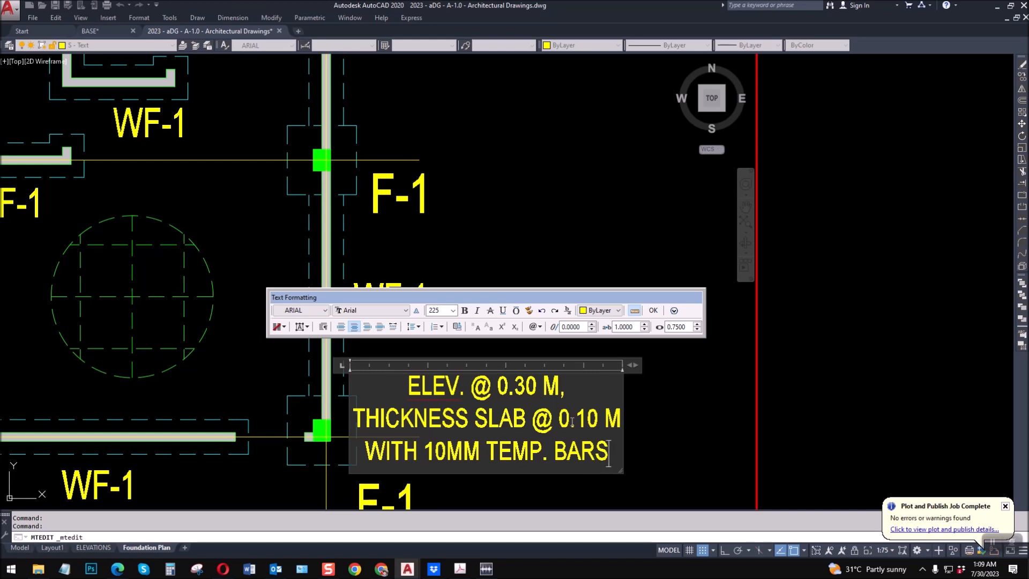
key(Return)
text(SPACING AT)
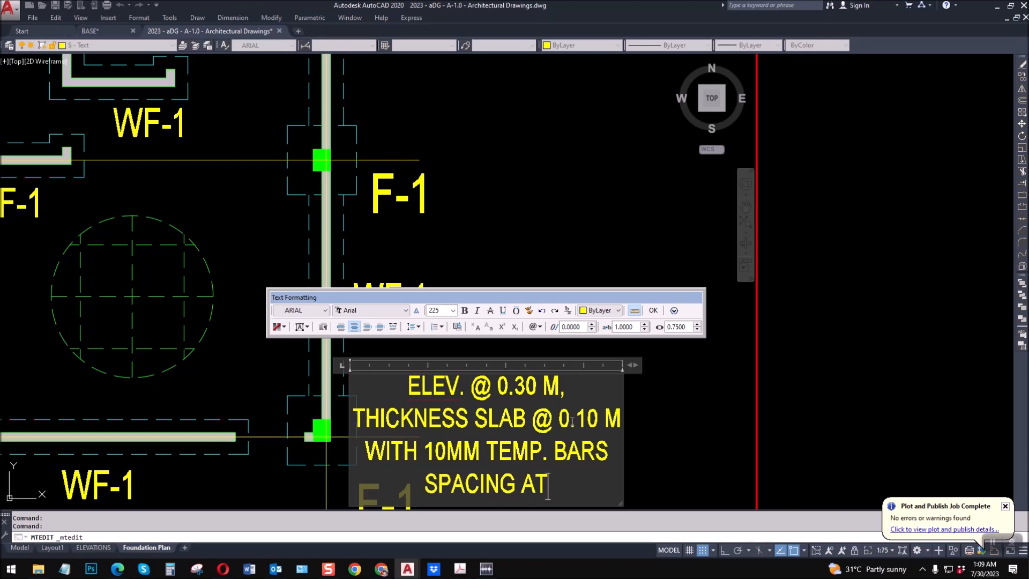
text( 0.60M)
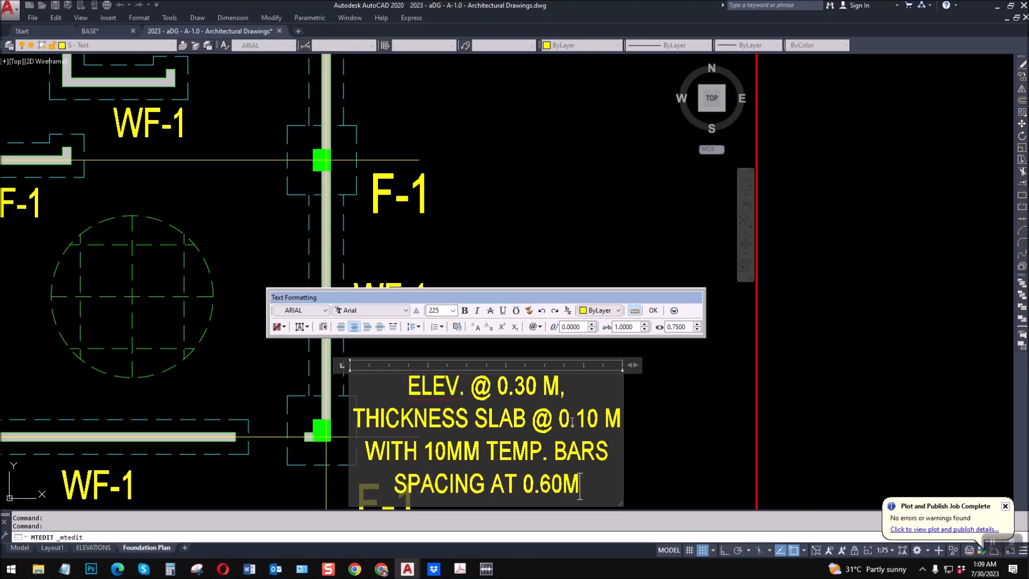
text( O.C)
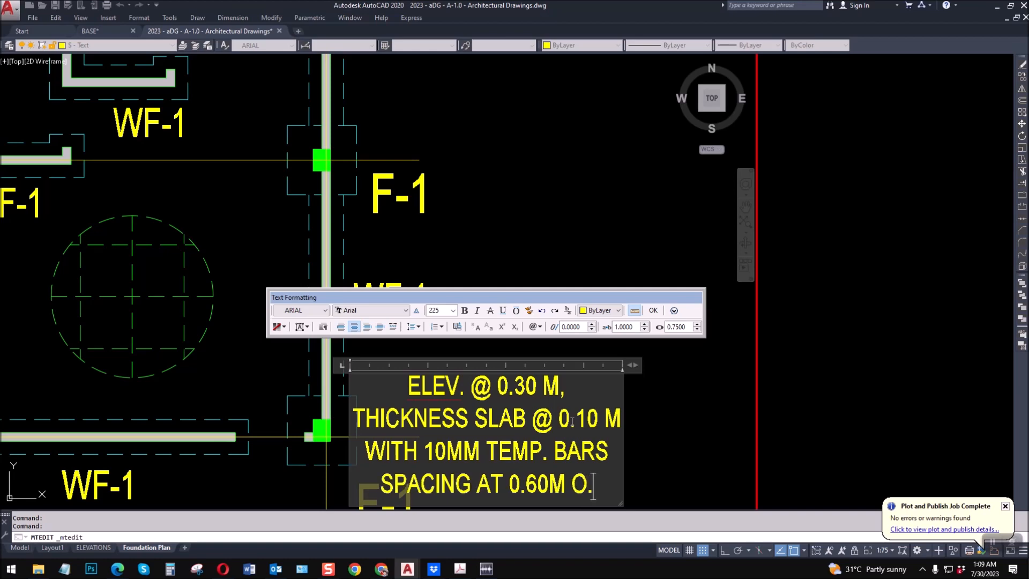
click(482, 262)
scroll(496, 239, down, 4)
key(Escape)
Step: Widen the slab note's text frame so that its text wraps onto three lines
double_click(506, 312)
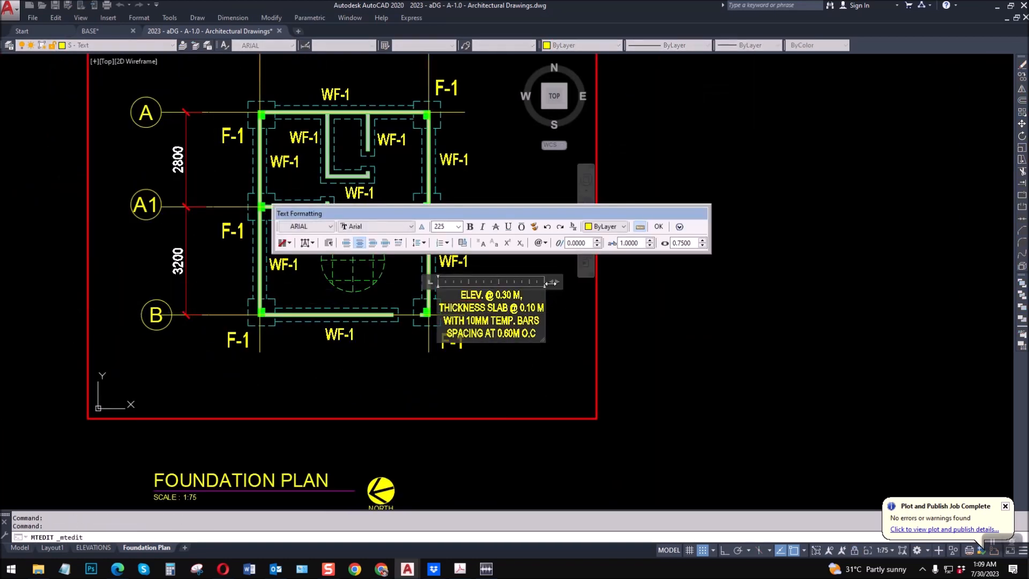
drag(545, 290, 584, 289)
click(525, 352)
key(Escape)
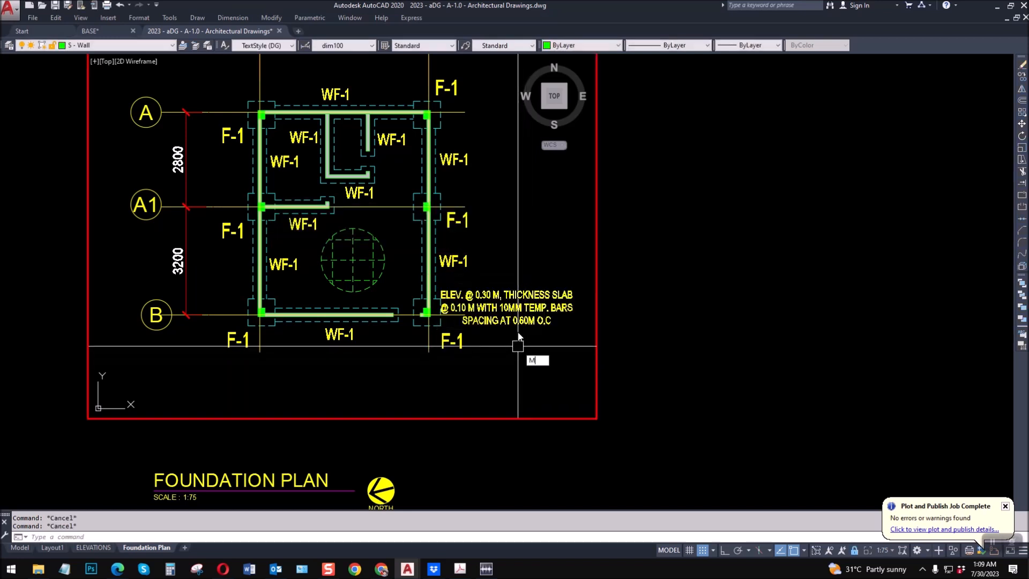
Step: Move the slab note below the F-1 label at grid intersection B-2
key(space)
click(540, 322)
key(space)
click(576, 324)
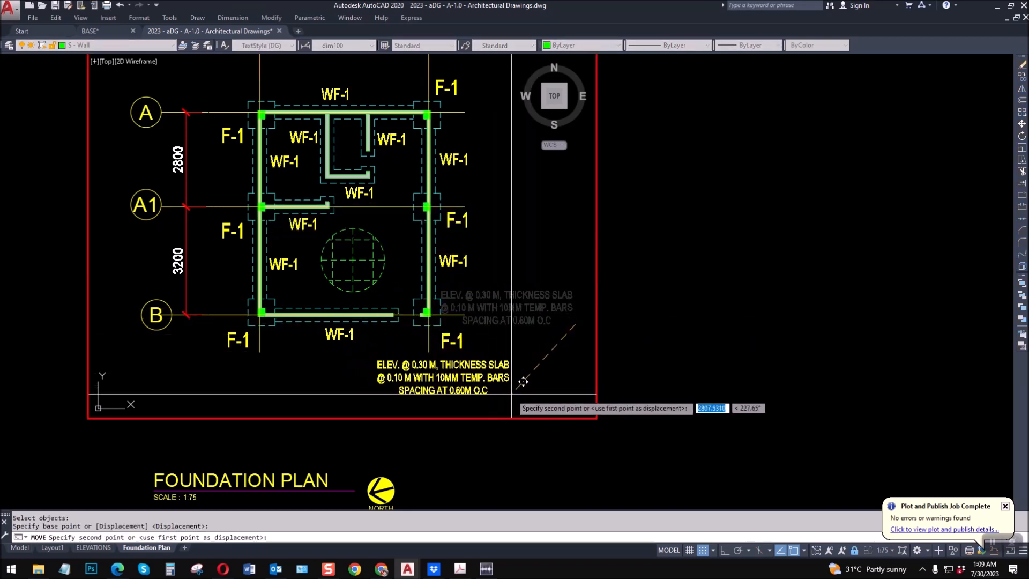
click(526, 381)
Step: Draw a leader from the rebar circle's center down to the first line of the slab note
text(le)
key(Return)
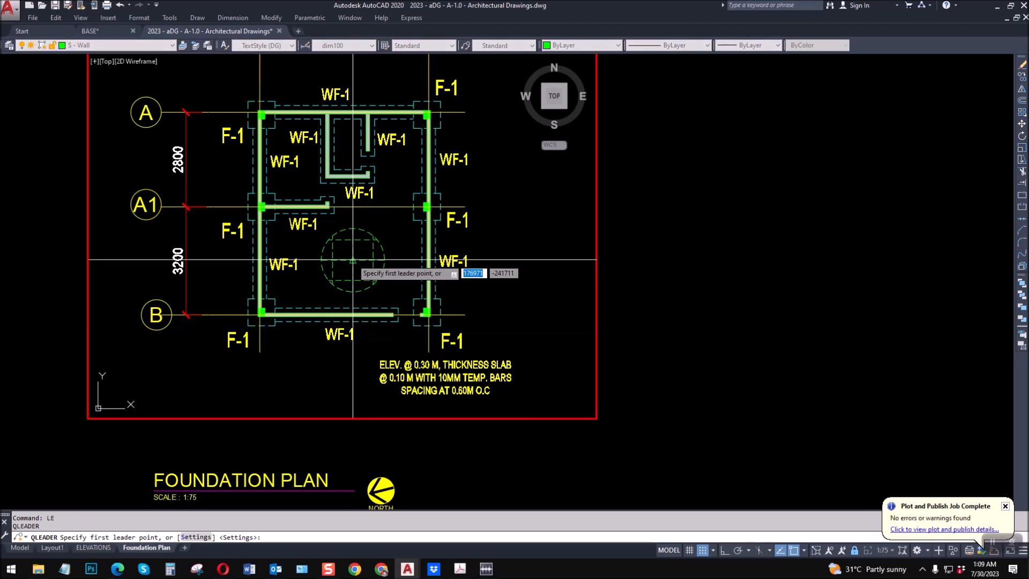
click(352, 259)
scroll(364, 369, up, 5)
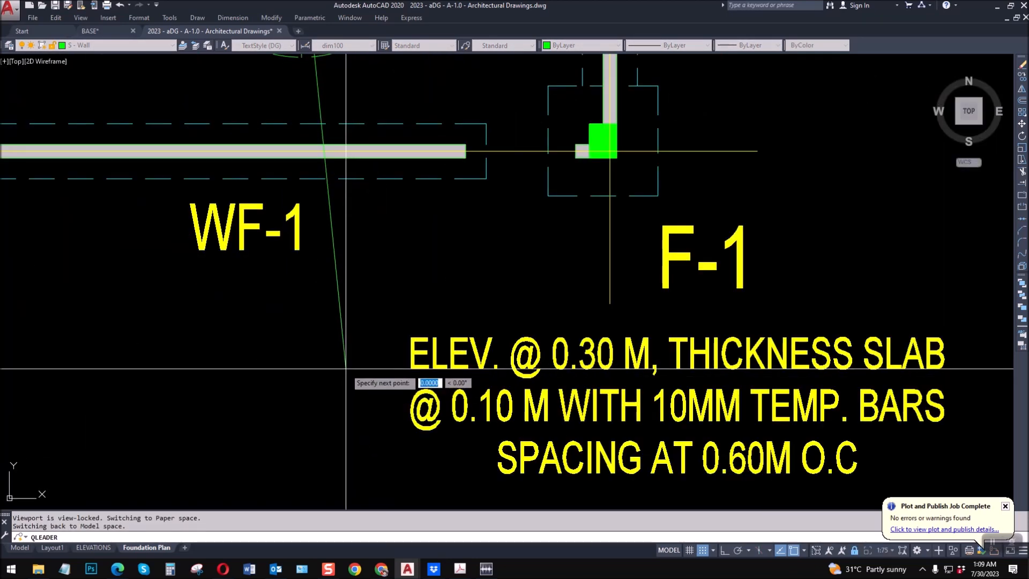
click(344, 369)
scroll(349, 369, up, 4)
key(F9)
click(393, 377)
scroll(429, 368, down, 5)
key(Escape)
key(Escape)
Step: Match the slab note's properties onto its leader
text(MA)
key(space)
click(460, 381)
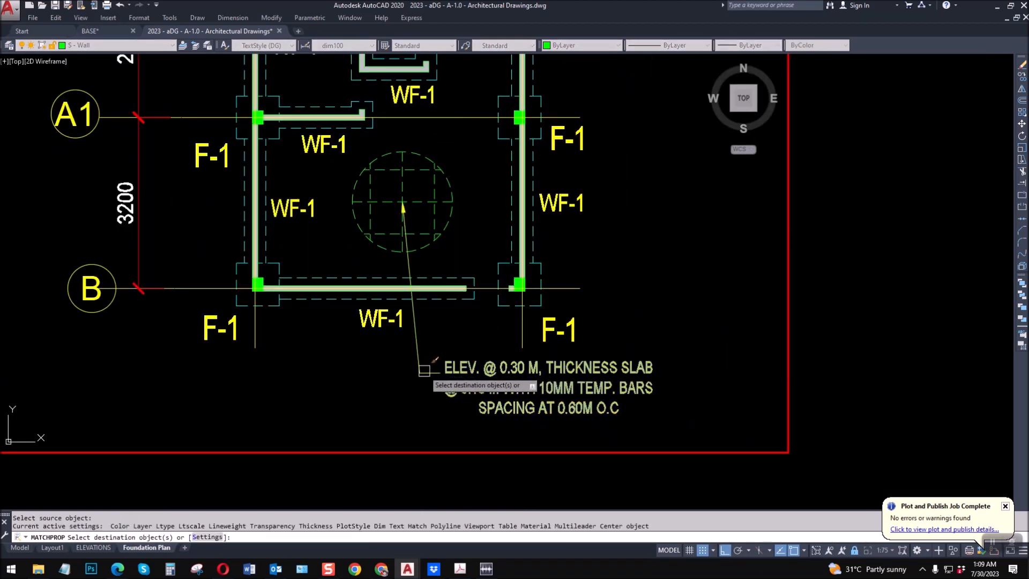
click(427, 369)
key(space)
Step: Shift the leader's arrow tip slightly to the right of the rebar circle's center
scroll(409, 232, down, 1)
scroll(410, 246, up, 2)
click(400, 192)
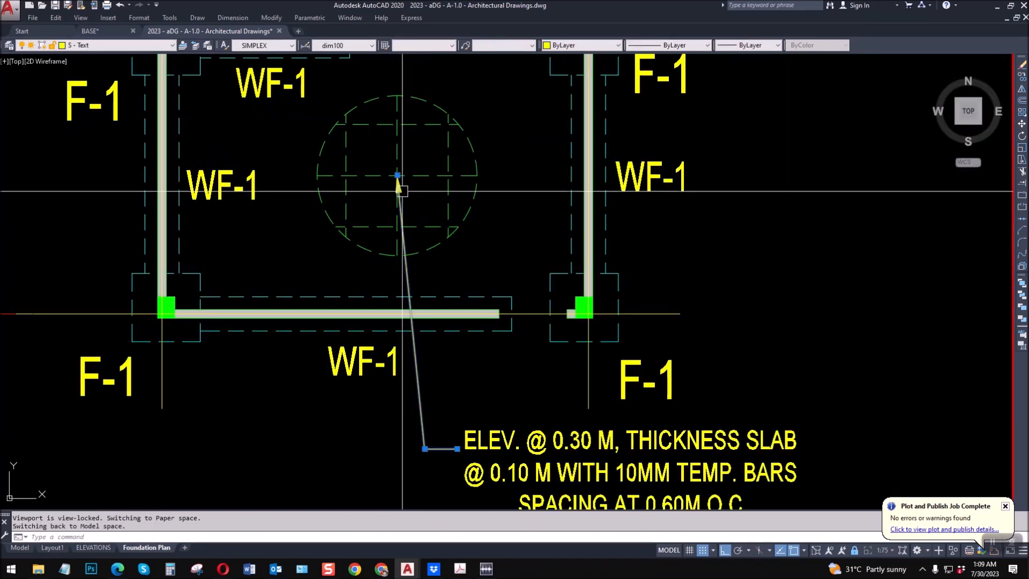
click(397, 175)
click(415, 177)
scroll(454, 364, down, 2)
key(Escape)
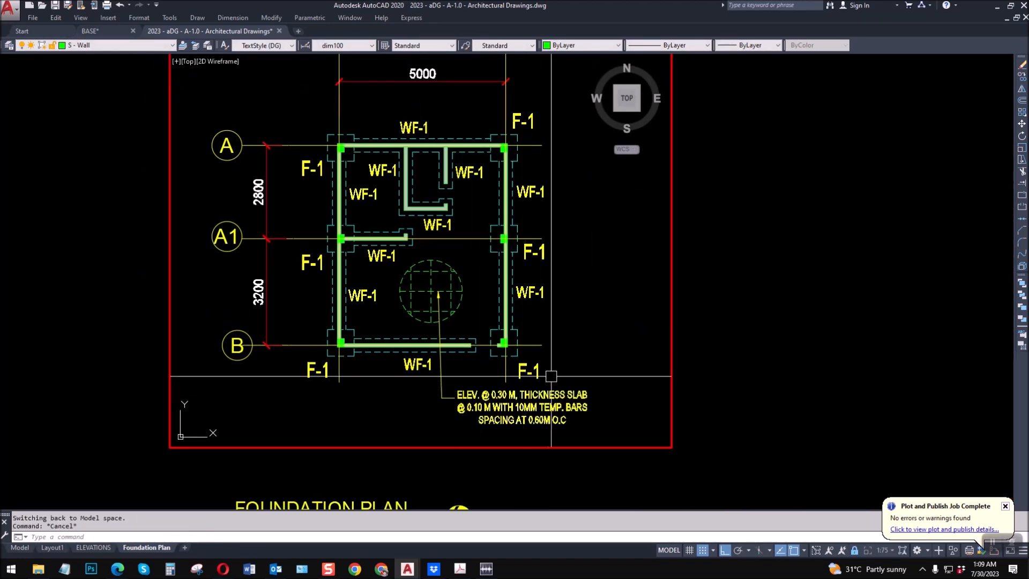
scroll(484, 364, down, 1)
double_click(641, 358)
scroll(483, 322, up, 2)
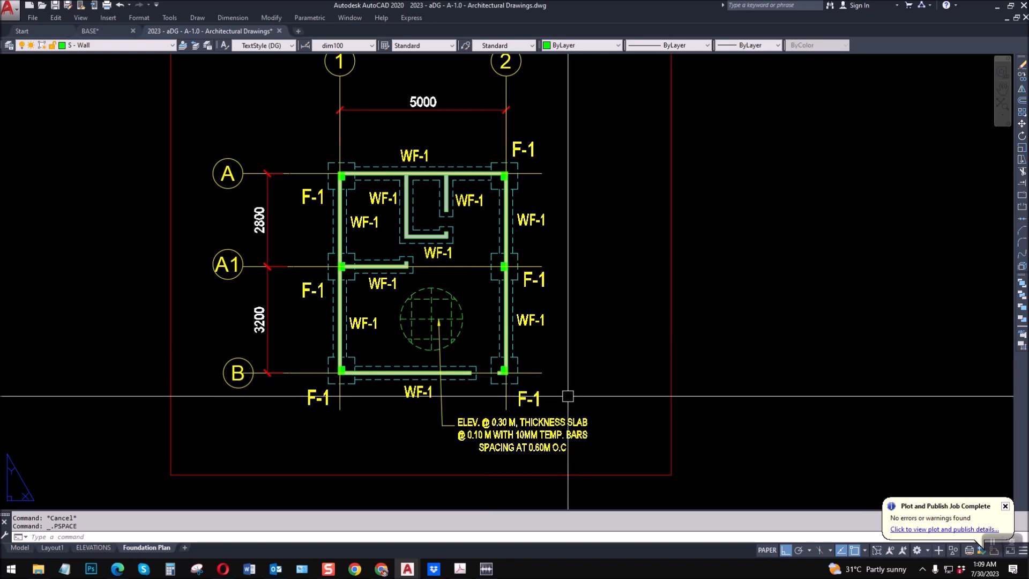
key(Escape)
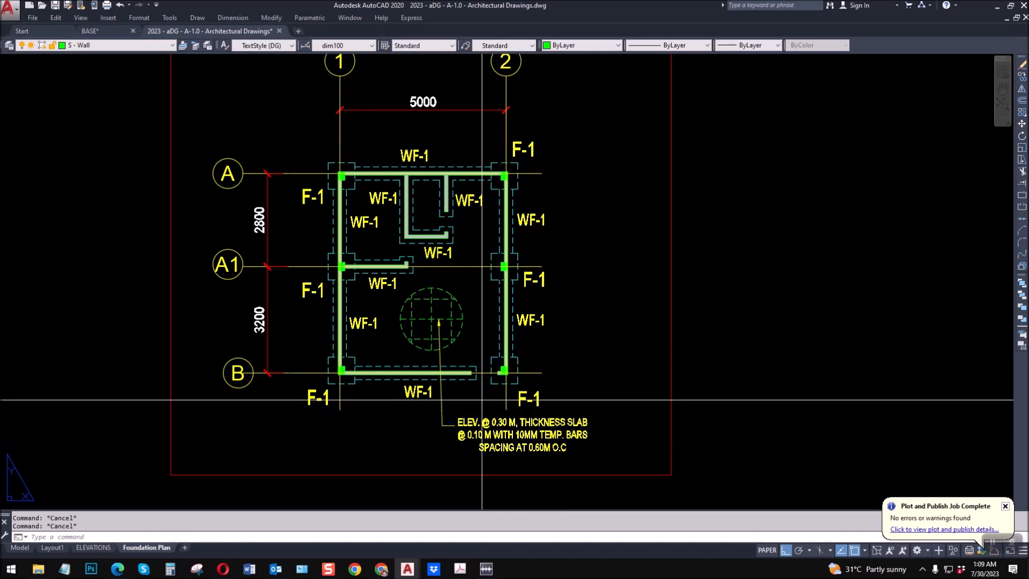
Step: Copy the slab note and its leader to the free area outside the upper right wall, between grids A and A1
double_click(480, 417)
text(CO)
key(space)
click(443, 426)
key(space)
click(455, 450)
middle_drag(533, 239, 475, 318)
key(F8)
scroll(536, 270, up, 3)
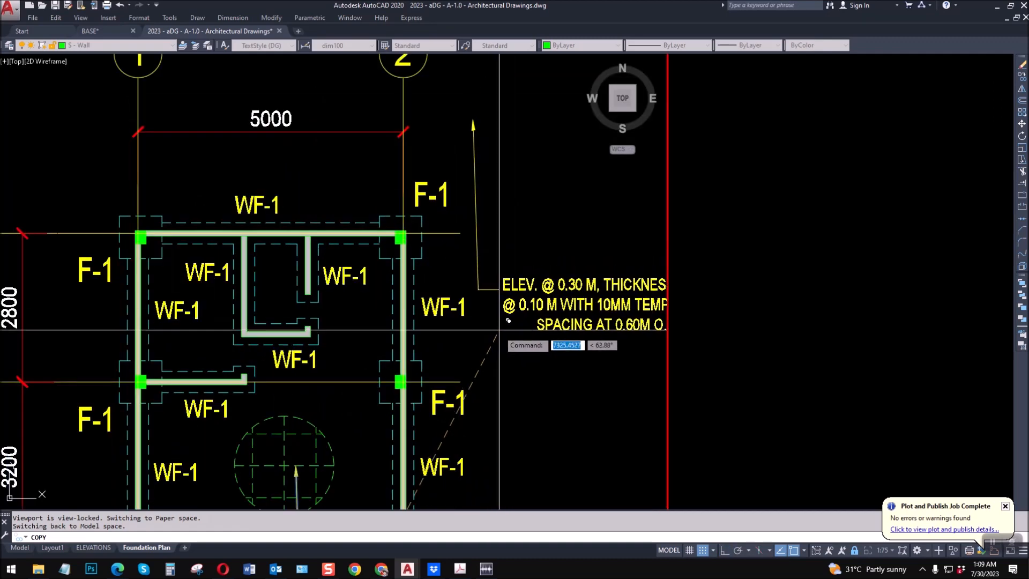
key(Escape)
Step: Replace the copied note's text with "0.10 M THICK WALL"
double_click(538, 367)
key(ctrl+a)
text(0.10)
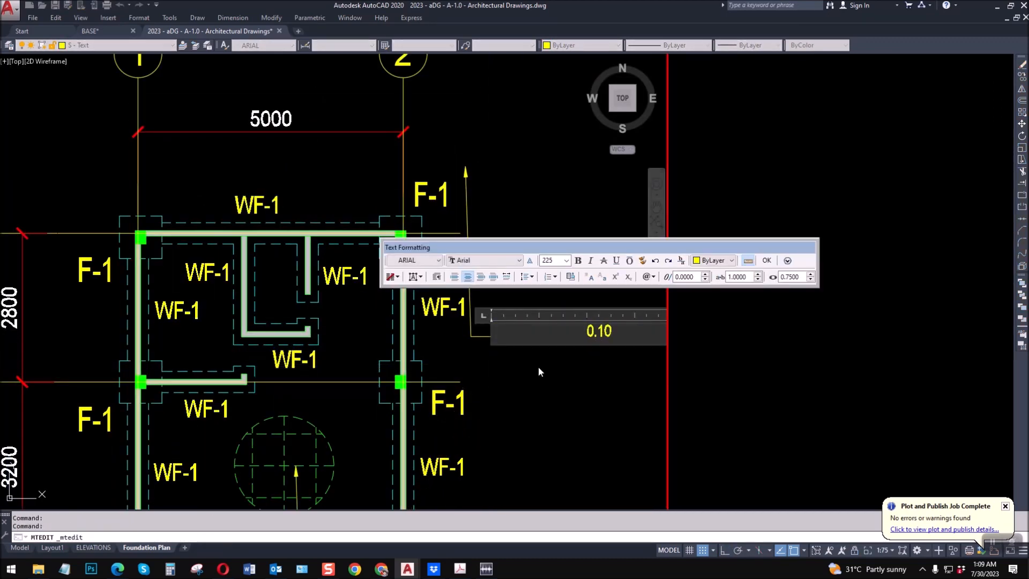
text( M THICK WALL)
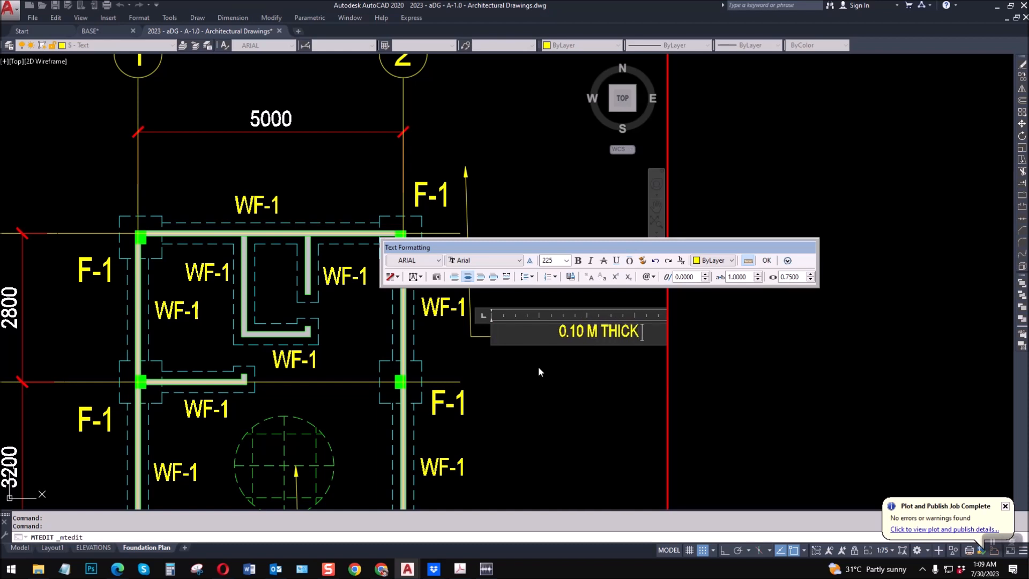
click(534, 377)
key(Escape)
key(Escape)
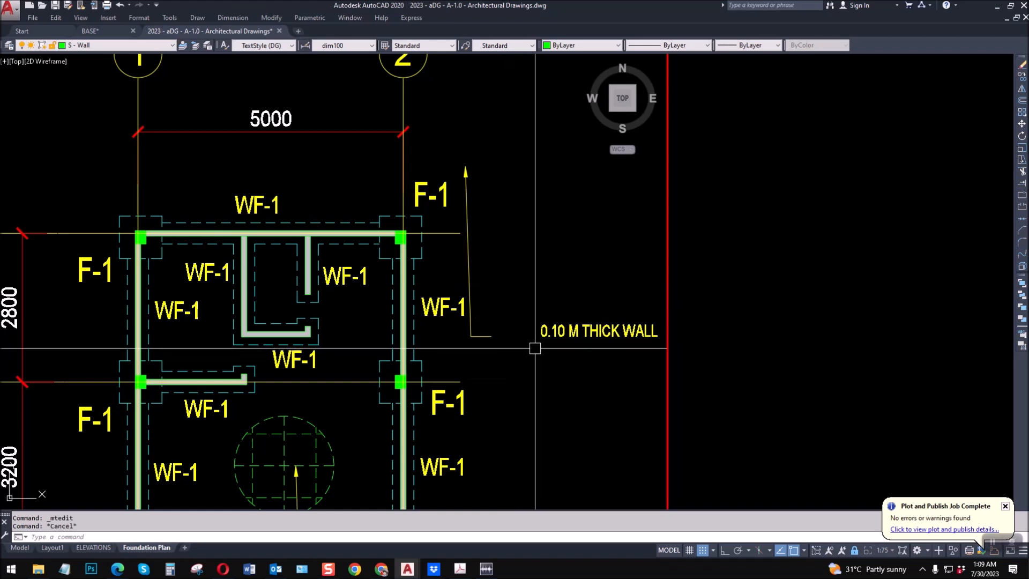
Step: Move the wall thickness note next to the landing end of its leader
text(m)
key(space)
click(551, 344)
click(551, 290)
key(space)
click(589, 360)
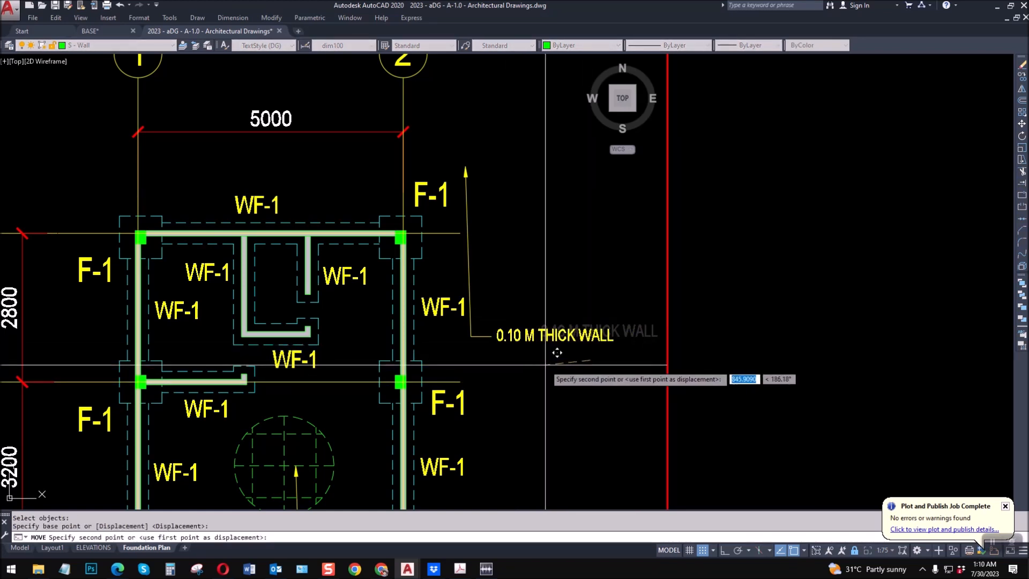
click(555, 352)
key(Escape)
Step: Point the wall thickness leader's arrow at the right exterior wall between grids A and A1, and shift its bend closer to the wall
click(465, 172)
click(465, 172)
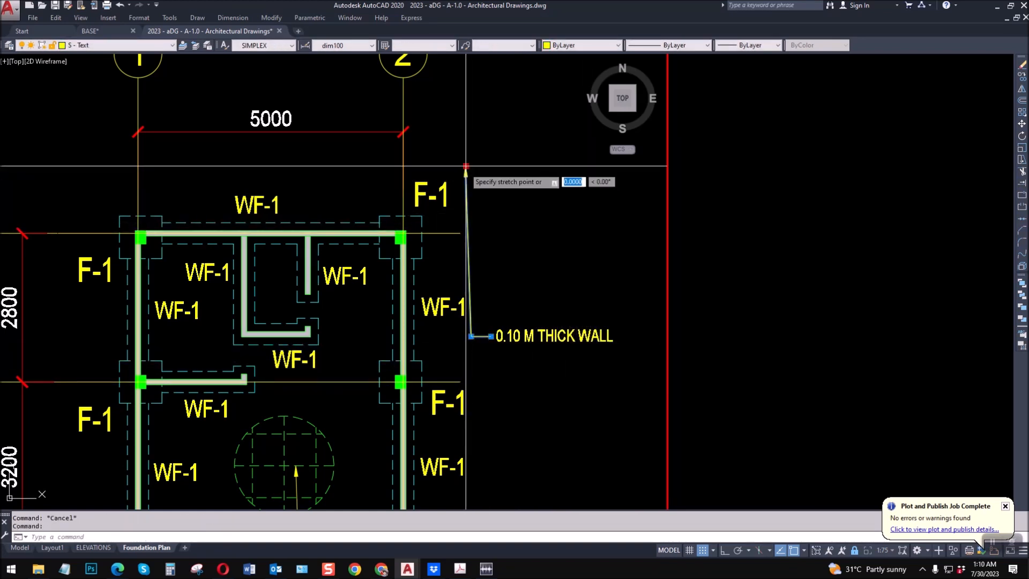
scroll(407, 348, up, 5)
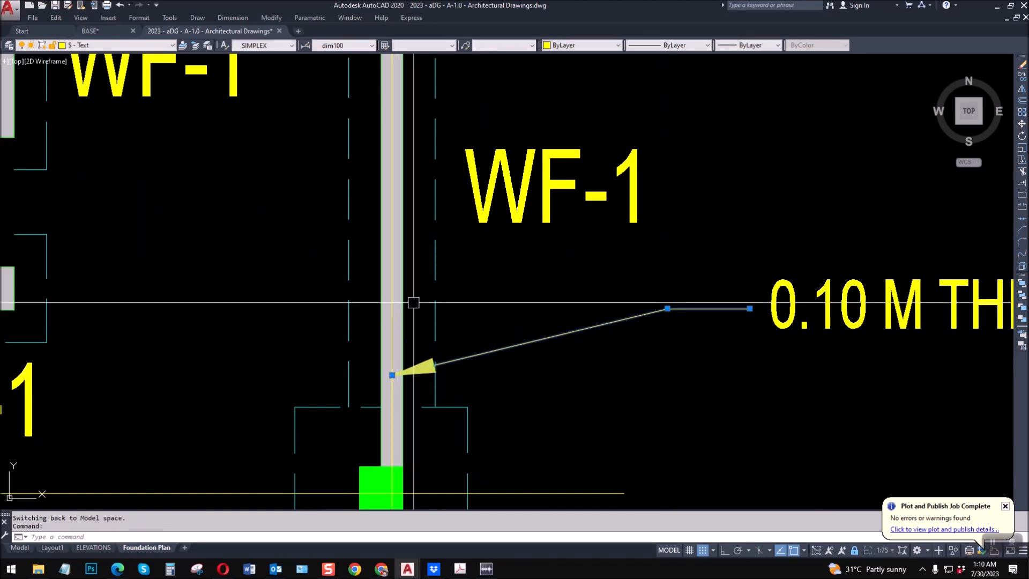
scroll(409, 301, down, 4)
scroll(479, 307, up, 2)
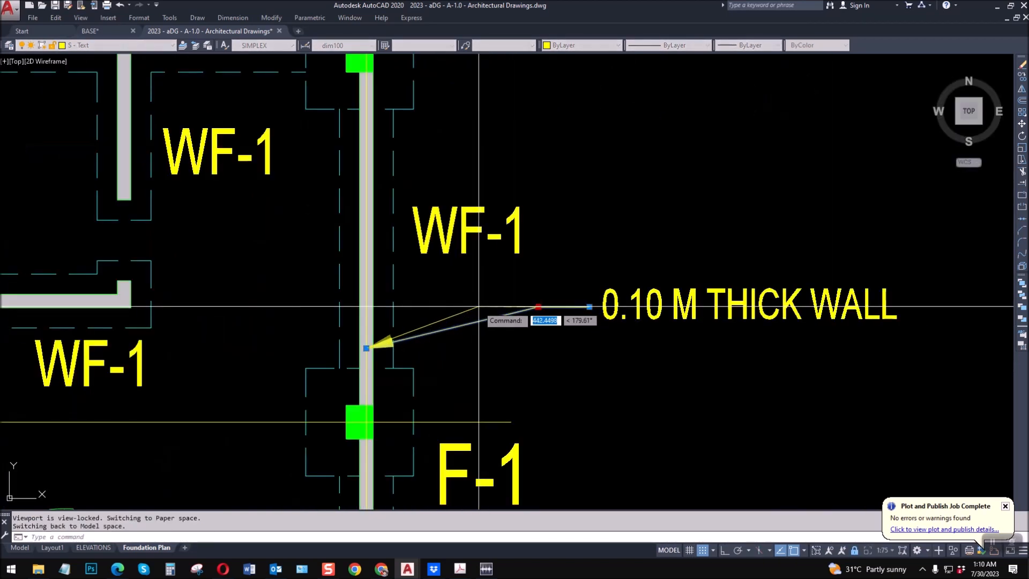
key(Escape)
key(Escape)
scroll(482, 306, down, 2)
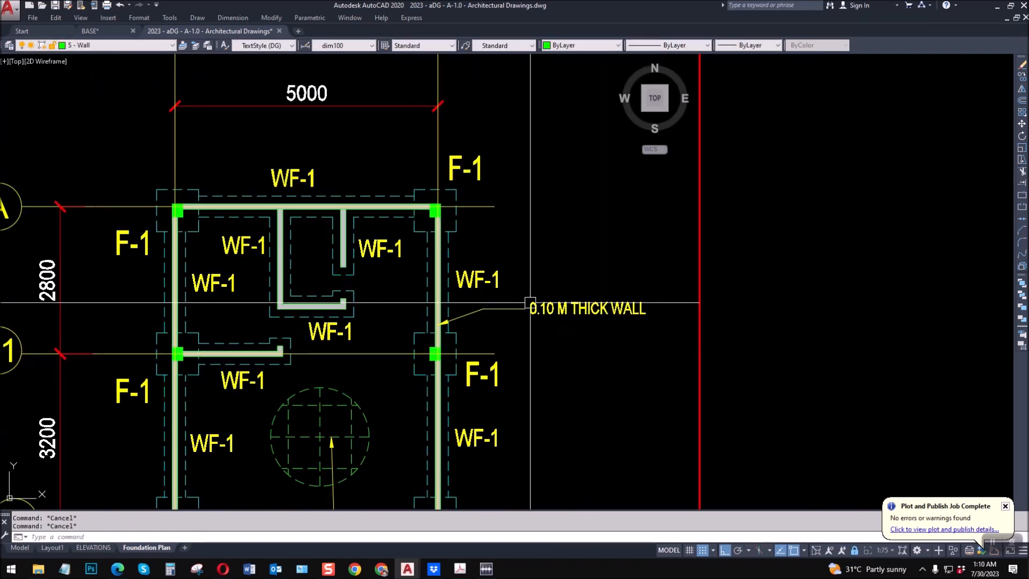
Step: Place a vertical construction line through the center of the short right interior partition
scroll(434, 296, down, 2)
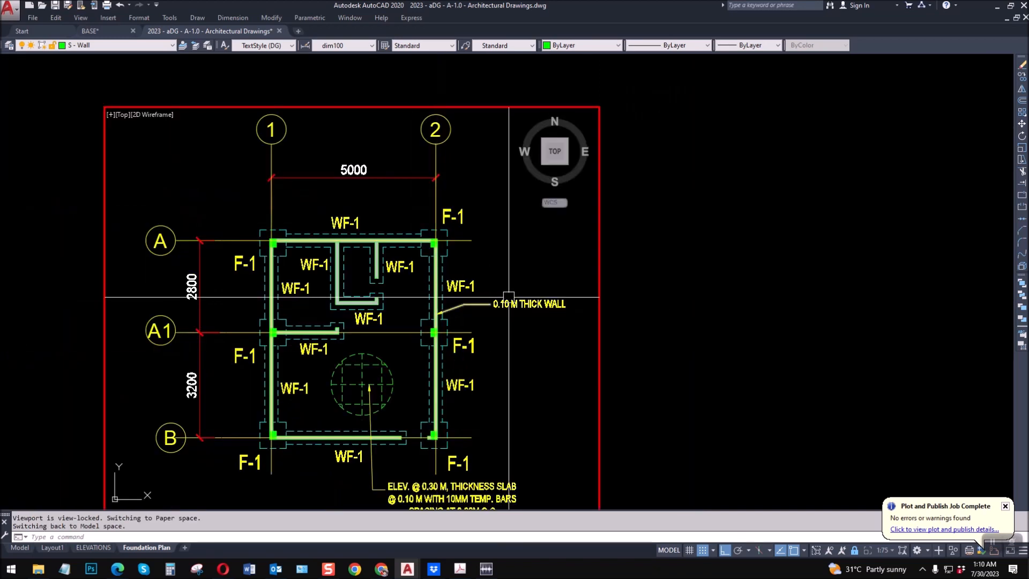
scroll(463, 307, down, 2)
scroll(378, 317, up, 2)
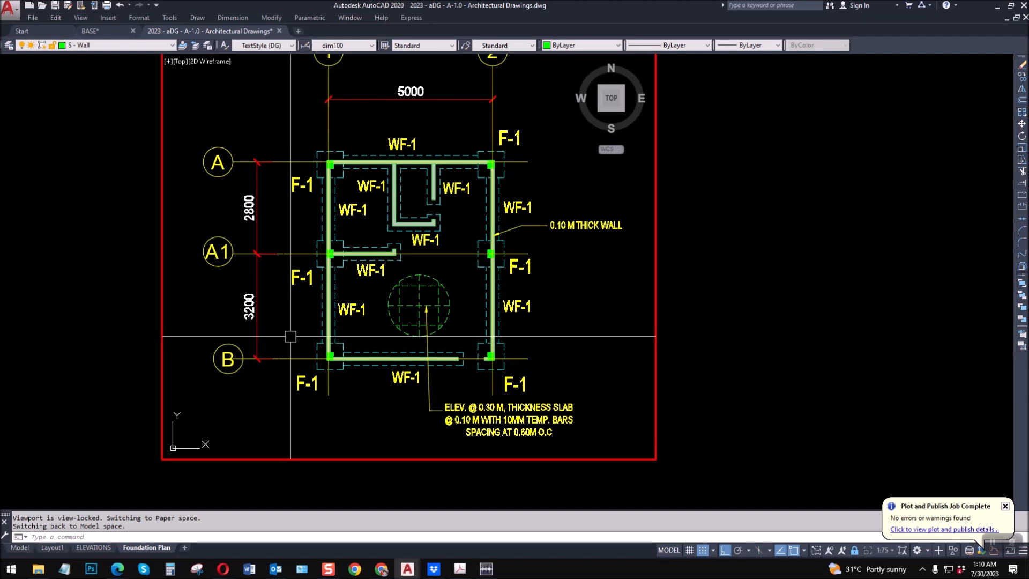
middle_drag(357, 261, 341, 364)
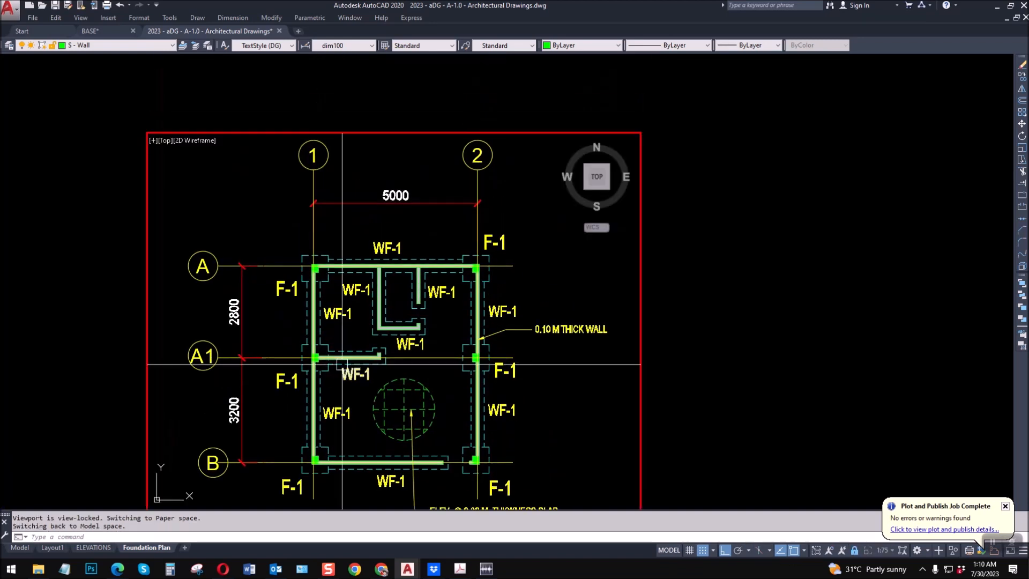
scroll(428, 277, up, 4)
key(Escape)
key(Escape)
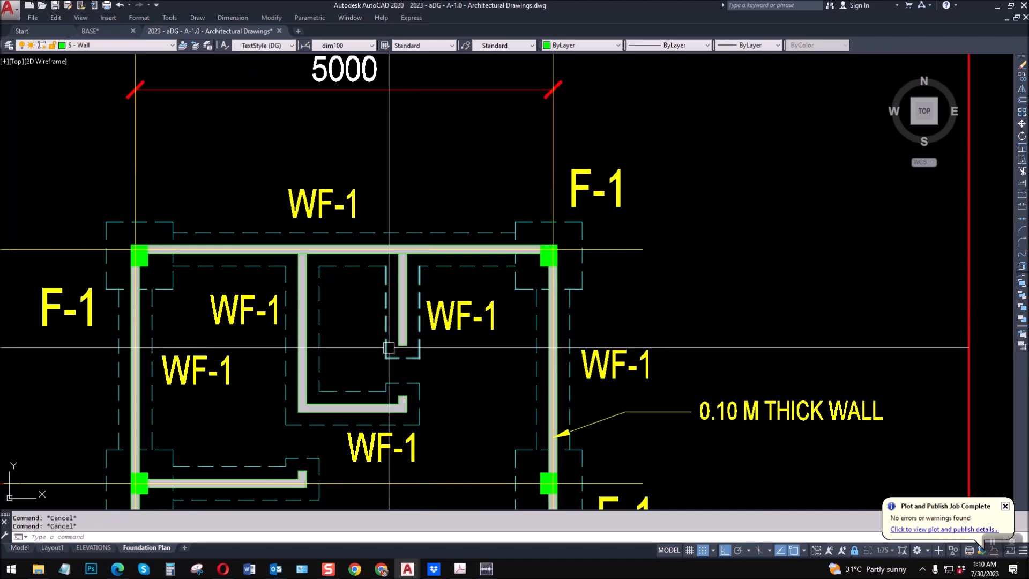
text(xl)
key(Return)
scroll(395, 349, up, 4)
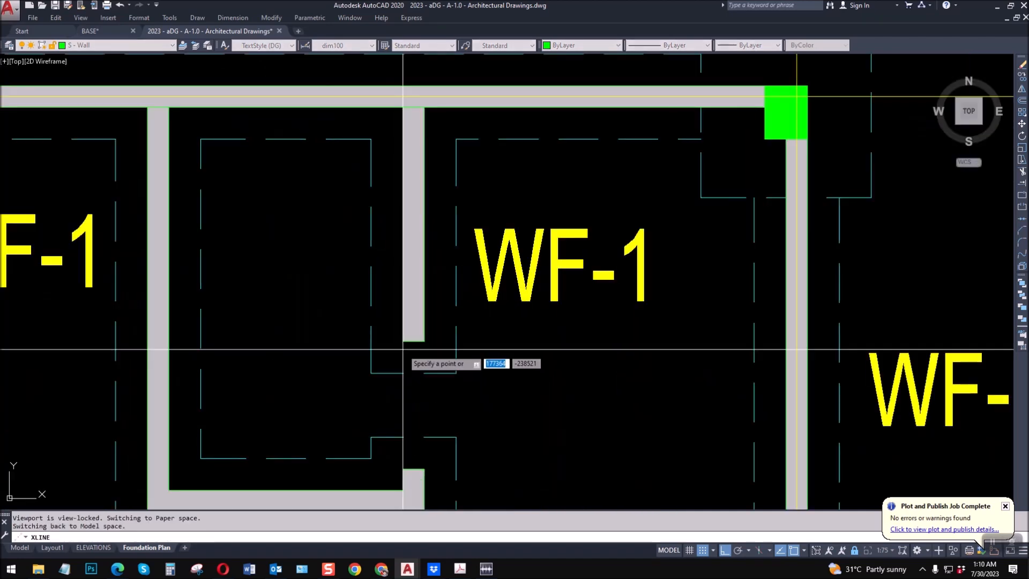
key(Escape)
scroll(448, 338, down, 6)
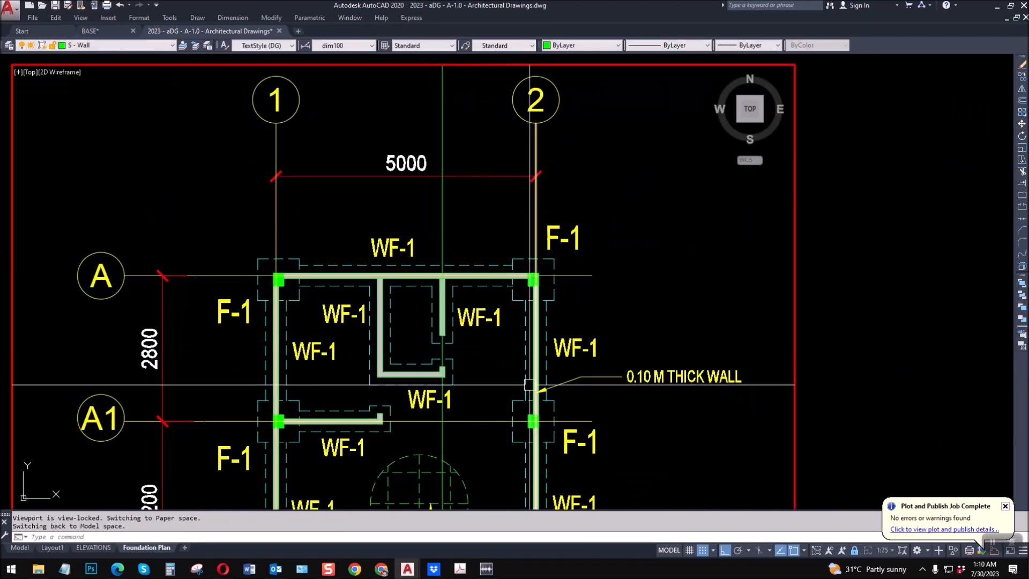
scroll(530, 384, up, 2)
key(Escape)
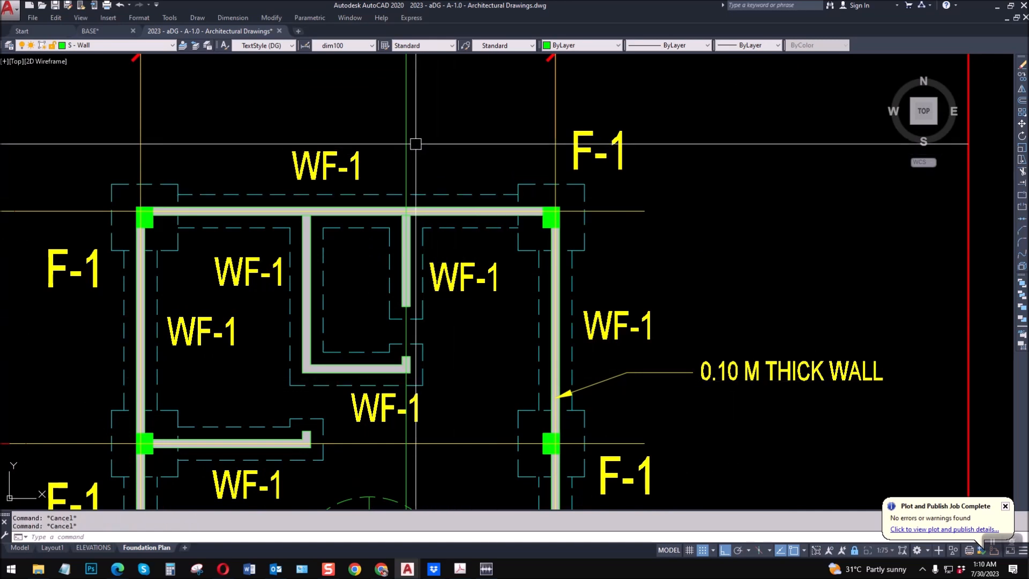
Step: Draw a short helper line across the thickness of the left interior partition
text(xl)
key(Return)
key(Escape)
scroll(309, 288, up, 2)
text(l)
key(Return)
click(311, 283)
click(298, 282)
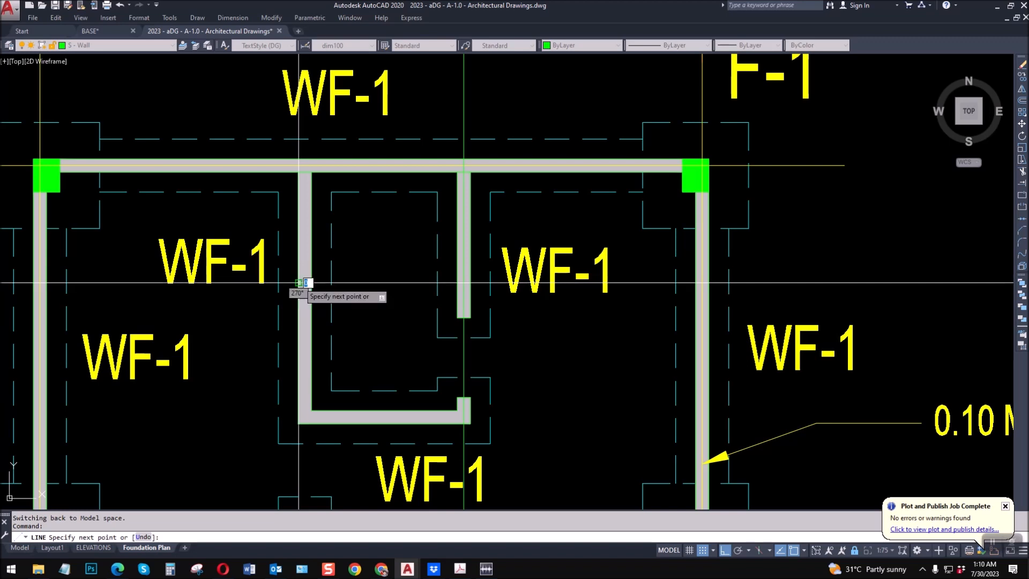
key(Escape)
Step: Place a vertical construction line through the helper line's midpoint in the left partition, and erase the helper line
text(xl)
key(Return)
click(305, 283)
click(340, 222)
key(Escape)
scroll(322, 310, up, 4)
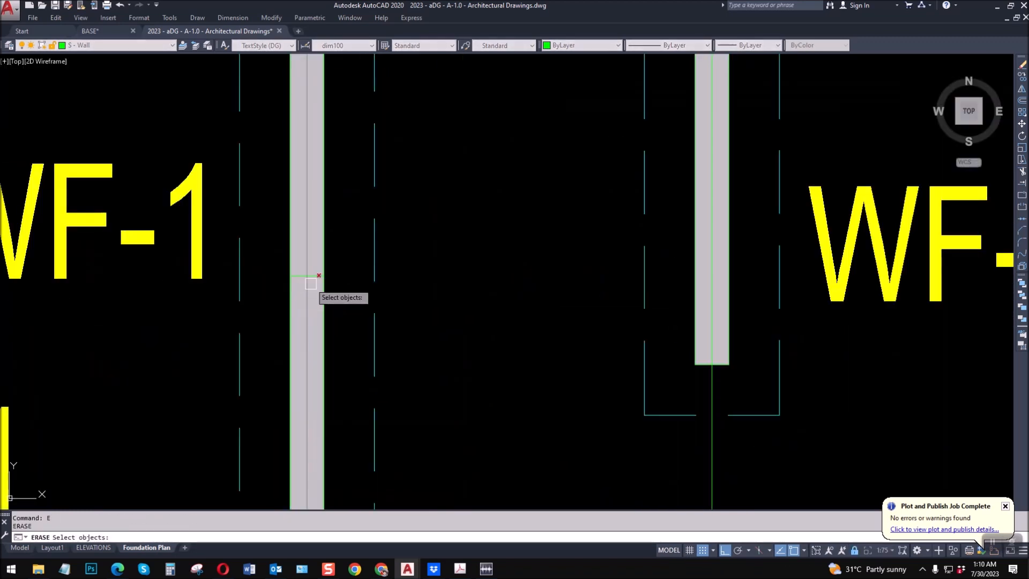
scroll(321, 315, down, 6)
middle_drag(298, 196, 325, 303)
key(Escape)
key(Escape)
Step: Copy the 5000 dimension between grids 1 and 2 about 510 mm straight down
key(space)
click(285, 231)
click(266, 203)
key(space)
click(275, 224)
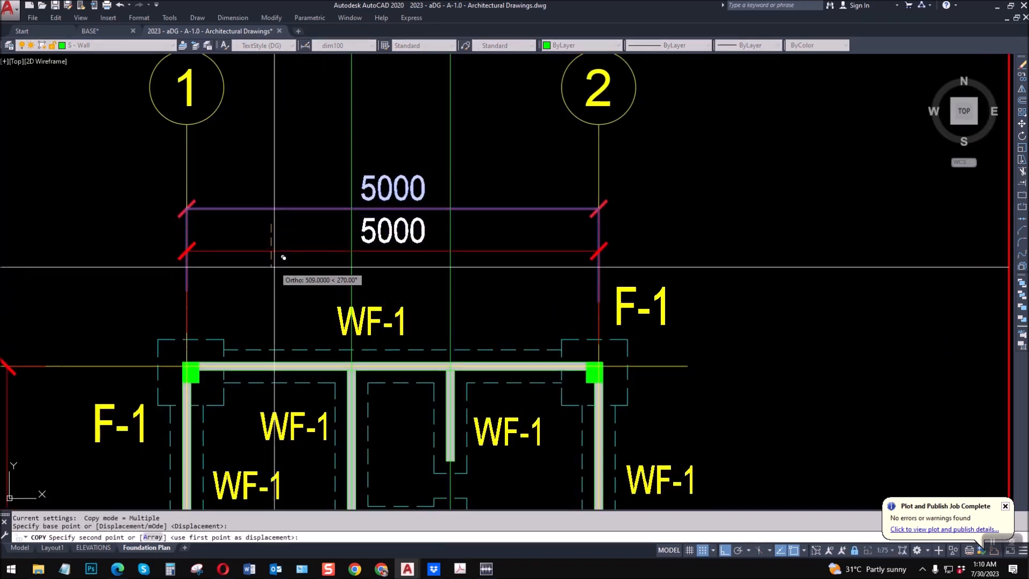
click(274, 268)
key(space)
Step: Pull the copied dimension's right end back to the left partition's construction line
click(295, 253)
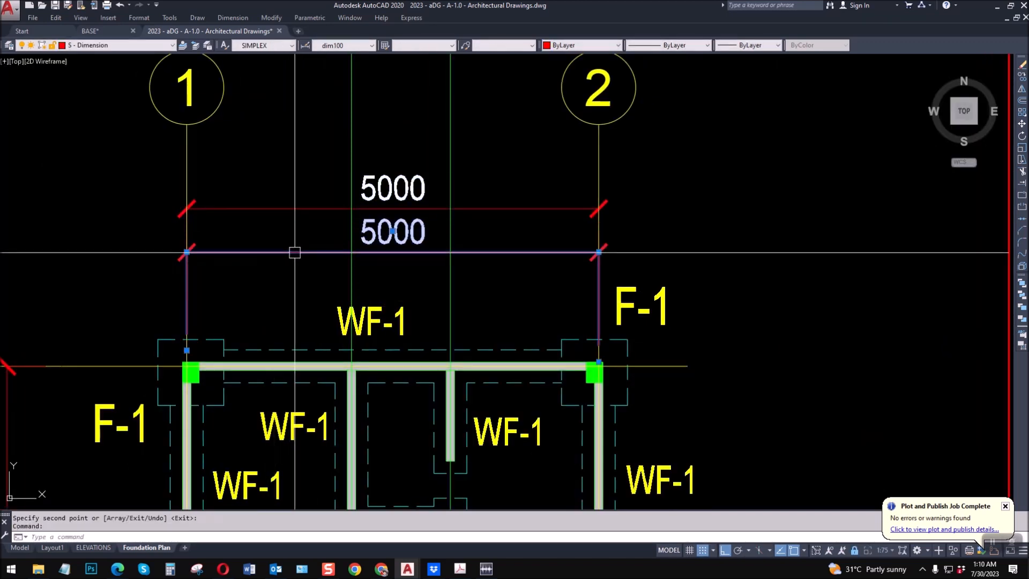
click(599, 362)
click(351, 341)
key(Escape)
text(m)
key(space)
click(293, 280)
click(247, 234)
key(space)
click(351, 226)
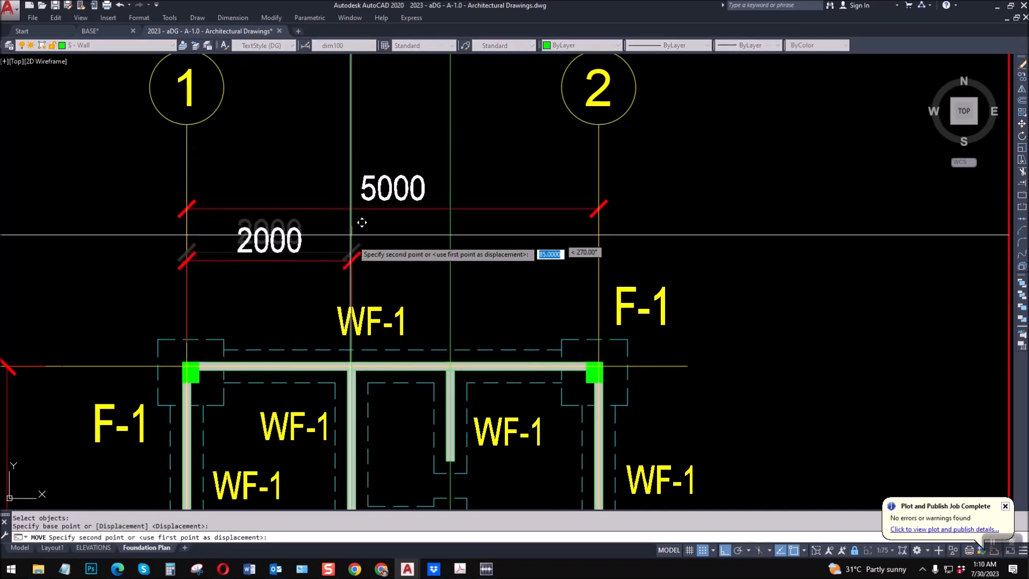
key(Escape)
Step: Mirror the partition dimension across the left construction line and end the mirrored copy at the right partition's construction line
key(space)
click(303, 247)
key(space)
click(352, 229)
click(381, 146)
key(space)
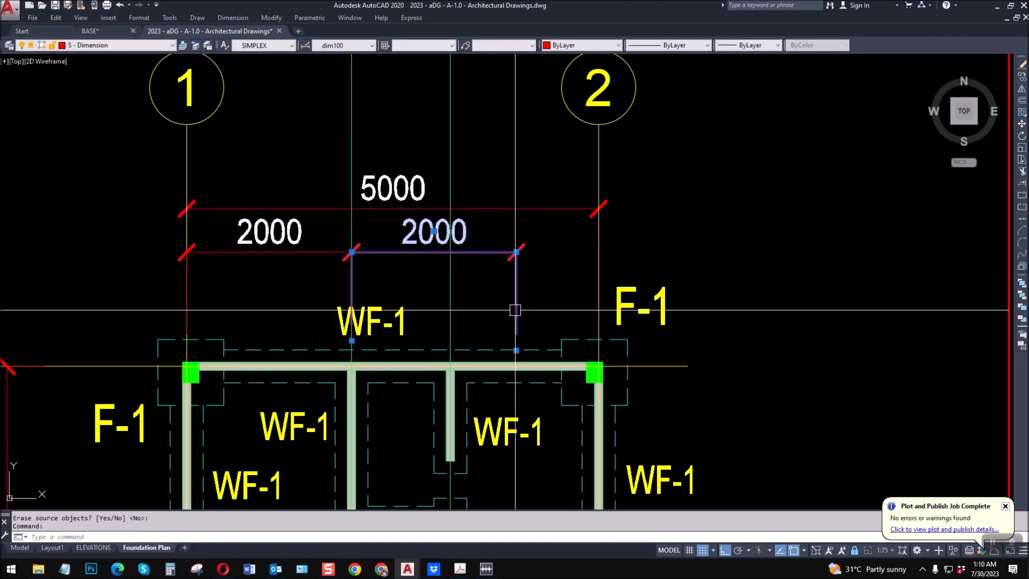
click(516, 349)
click(450, 350)
key(Escape)
Step: Mirror the middle dimension across the right partition's construction line and extend the mirrored copy to grid 2
text(mi)
key(space)
click(411, 253)
key(space)
click(450, 220)
click(478, 164)
key(space)
click(549, 319)
click(549, 341)
click(599, 340)
scroll(449, 240, down, 4)
key(Escape)
key(Escape)
Step: Erase the two vertical construction lines through the interior partitions
scroll(456, 190, up, 2)
text(e)
key(space)
click(460, 197)
click(373, 155)
key(space)
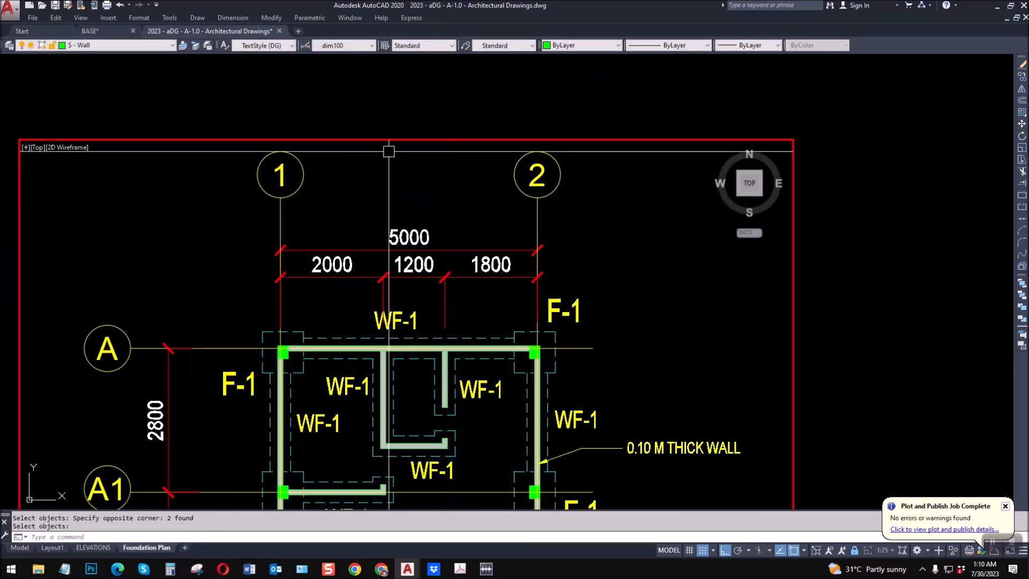
Step: Match the text properties of a WF-1 label onto all F-1 labels on the plan
scroll(389, 151, down, 2)
double_click(455, 114)
middle_drag(462, 320, 463, 246)
scroll(388, 444, up, 2)
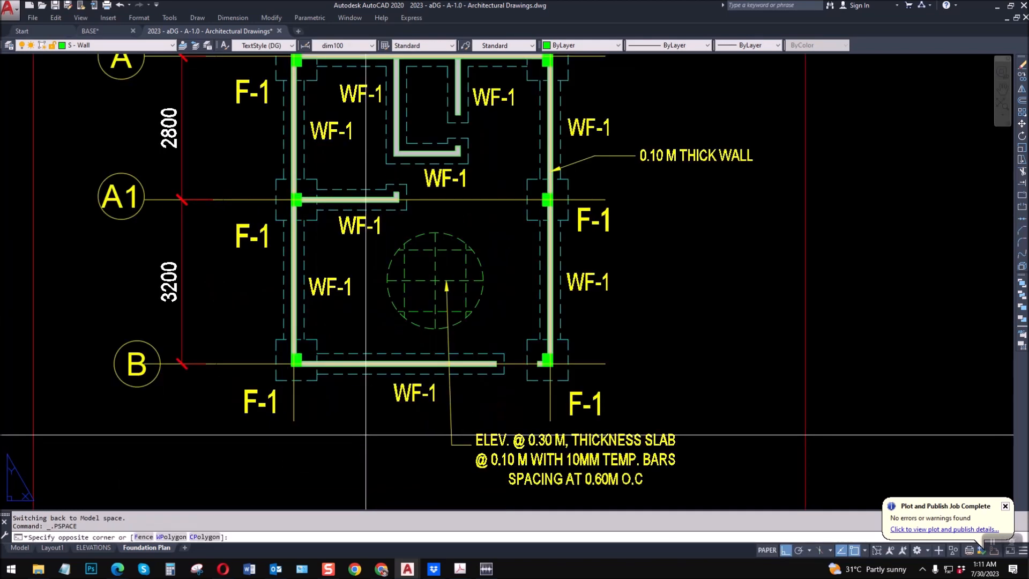
double_click(384, 419)
text(MA)
key(Return)
click(410, 396)
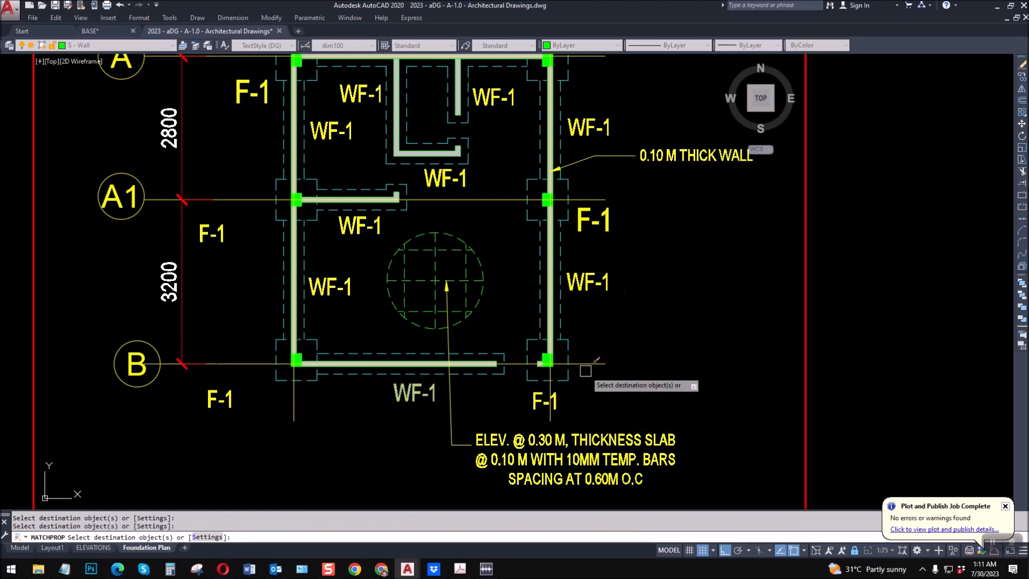
mouse_move(612, 216)
middle_down()
mouse_move(584, 267)
mouse_move(576, 392)
middle_up()
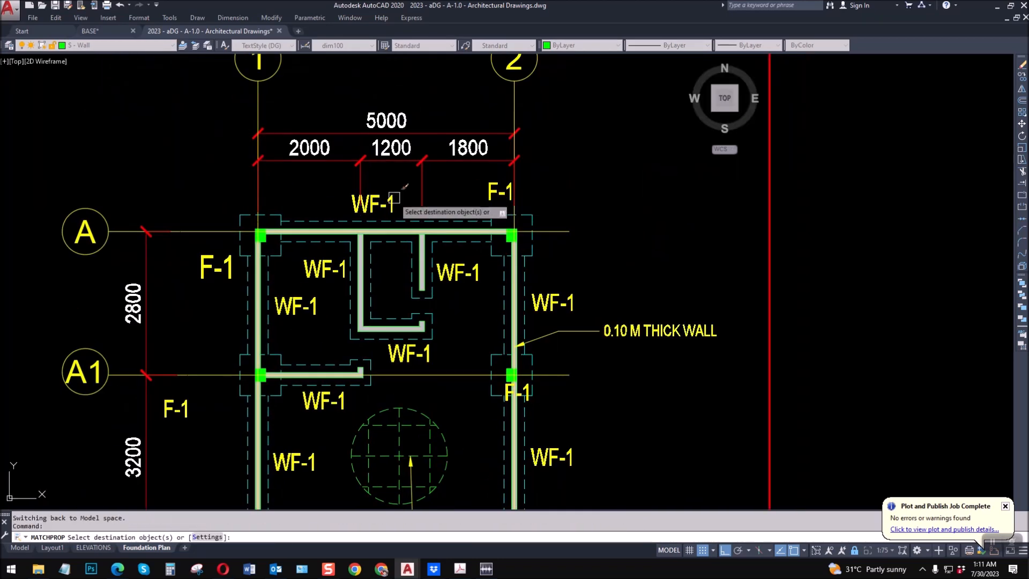
click(220, 269)
key(Return)
Step: Move the F-1 label at grids A and 1 close to the left side of its footing, just below the grid line
scroll(200, 284, up, 2)
text(M)
key(Return)
click(165, 244)
key(Return)
click(155, 282)
key(F8)
click(235, 261)
key(Return)
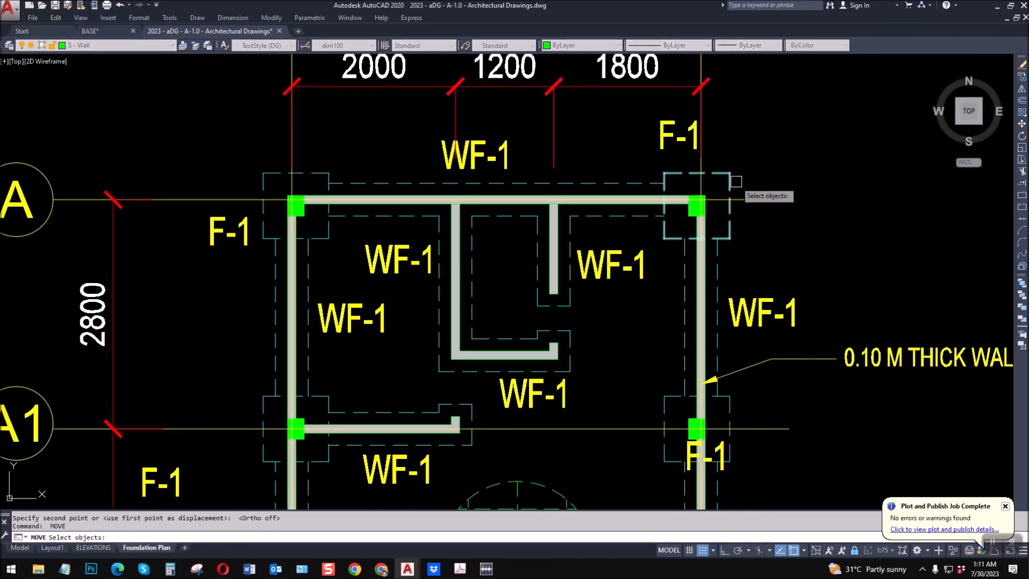
scroll(736, 182, down, 4)
scroll(543, 228, up, 2)
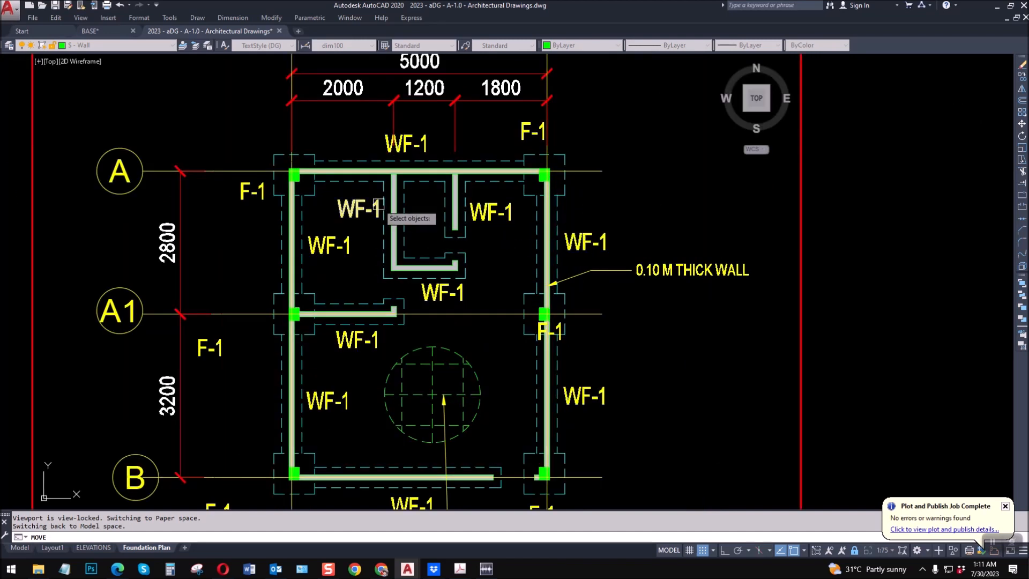
key(Escape)
key(Escape)
key(Return)
click(415, 144)
click(243, 191)
key(Escape)
key(Escape)
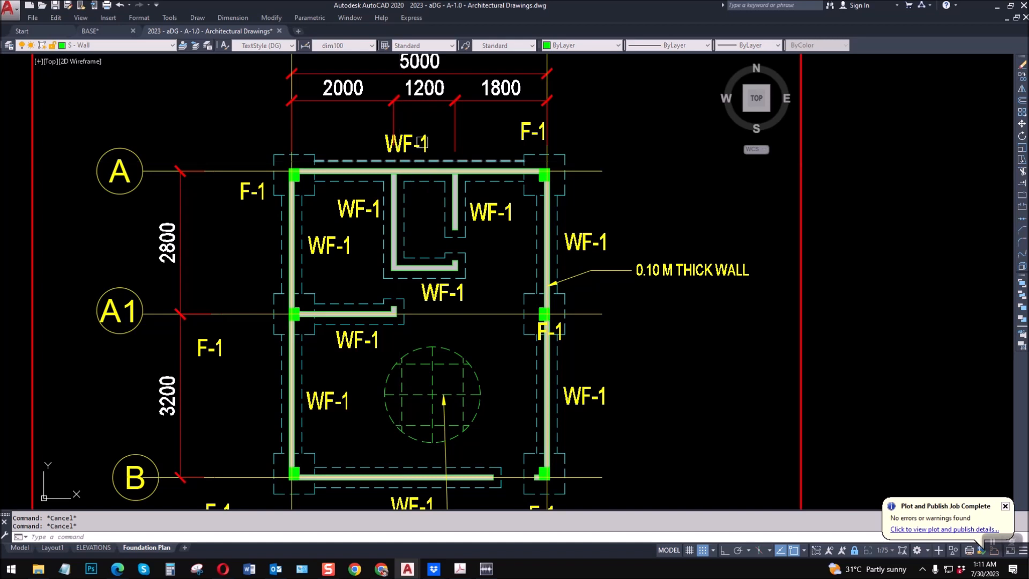
text(ma)
key(Return)
click(422, 142)
key(Escape)
Step: Move the F-1 label at grids A1 and 1 beside the left edge of its footing
middle_drag(219, 352, 251, 283)
key(Escape)
text(m)
key(Return)
click(249, 279)
key(Return)
click(231, 315)
click(276, 297)
key(Return)
Step: Move the F-1 label at grids B and 1 to the lower left of its footing
click(256, 435)
key(Return)
click(235, 497)
click(270, 481)
key(Return)
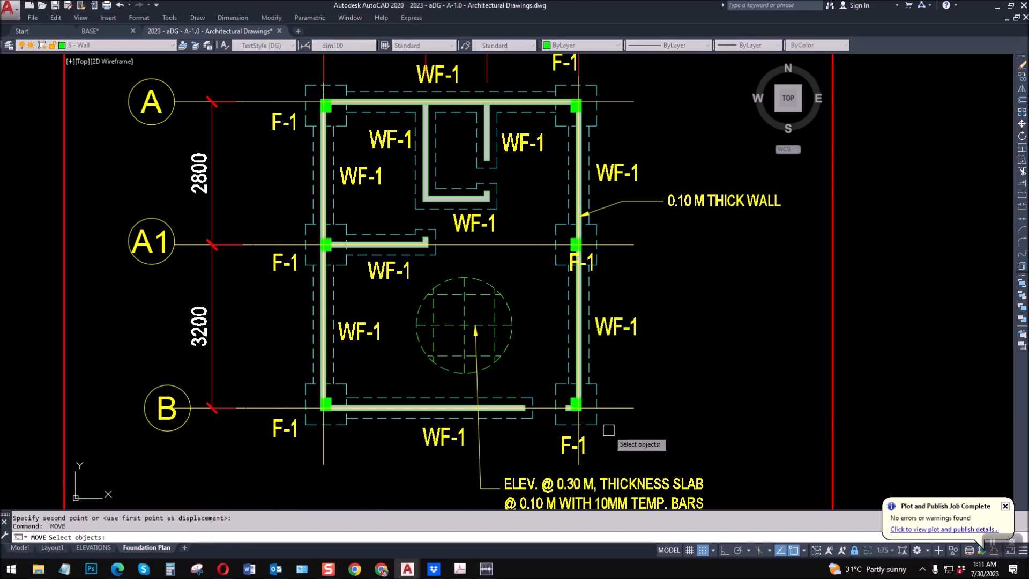
Step: Move the F-1 label at grids B and 2 to the lower right of its footing
click(569, 447)
key(Return)
click(573, 446)
click(616, 430)
key(Return)
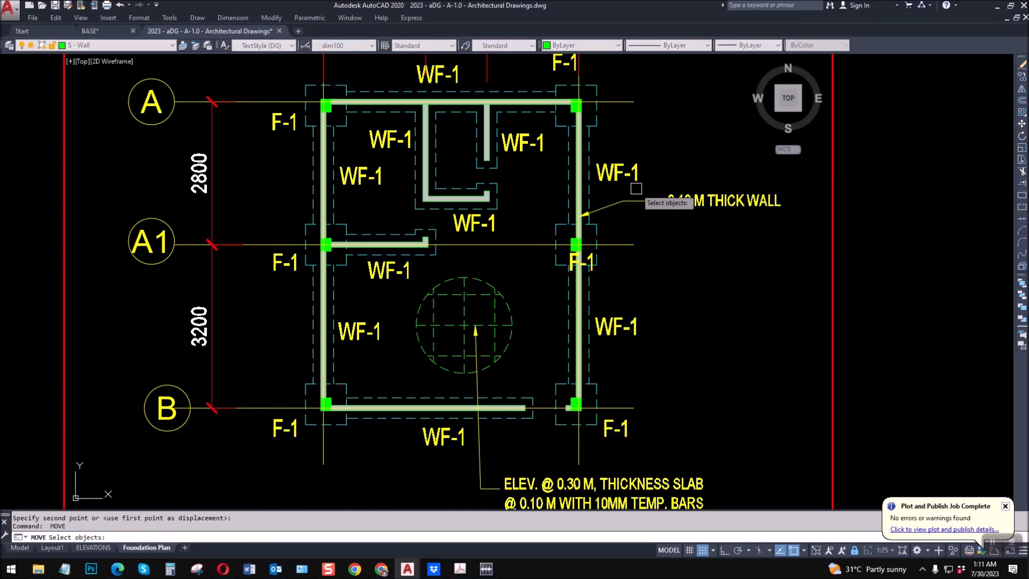
Step: Move the F-1 label at grids A1 and 2 off the wall to the lower right of its footing
scroll(614, 246, up, 4)
click(558, 308)
key(Return)
click(580, 313)
click(665, 317)
scroll(575, 299, down, 4)
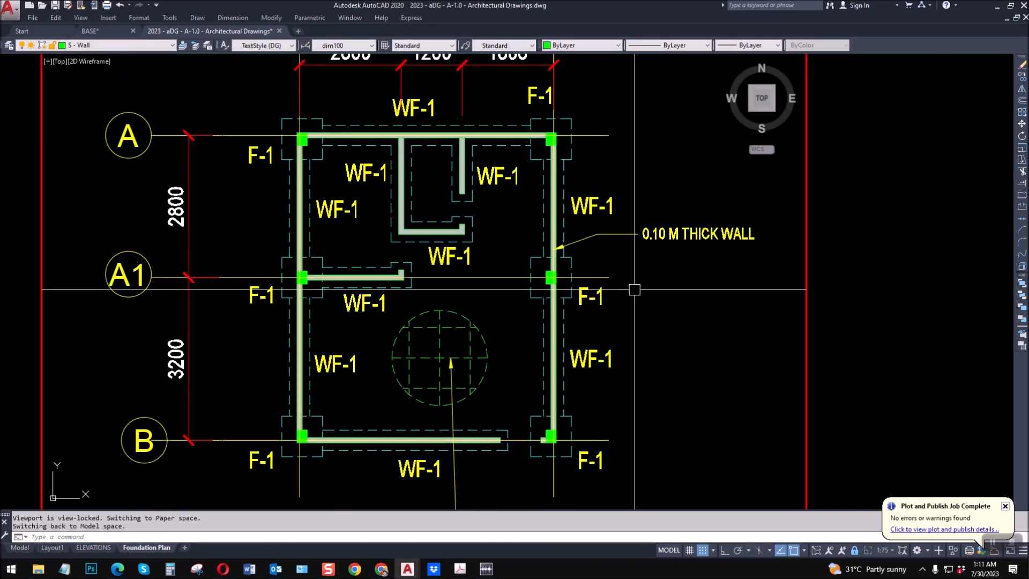
scroll(479, 272, down, 2)
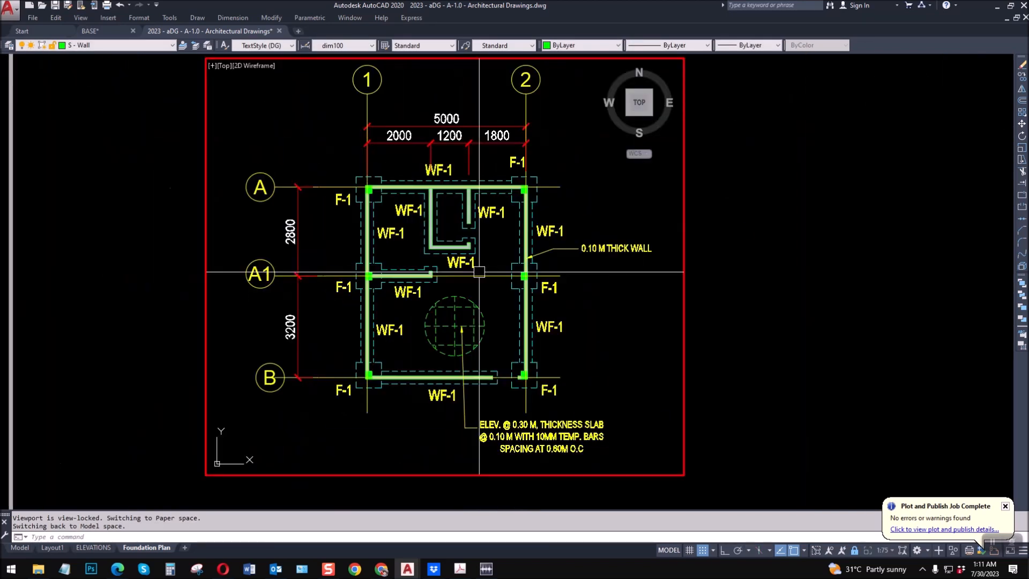
Step: Move the F-1 label at grids A and 2 to the upper right of its footing, above the grid line
double_click(743, 289)
middle_drag(609, 270, 516, 287)
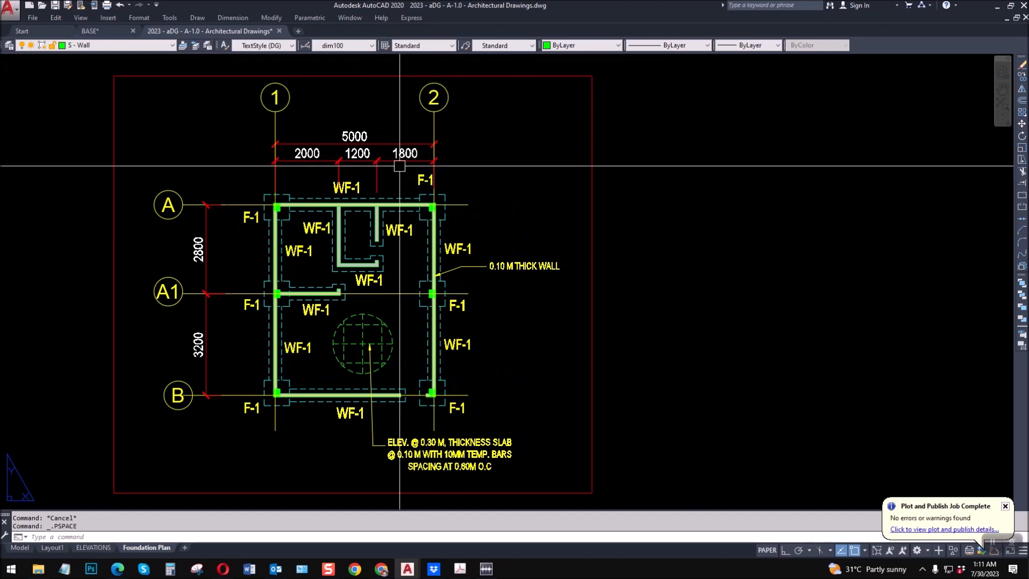
scroll(403, 167, up, 5)
double_click(409, 204)
click(437, 199)
click(447, 202)
click(448, 201)
key(space)
click(483, 201)
scroll(306, 236, up, 3)
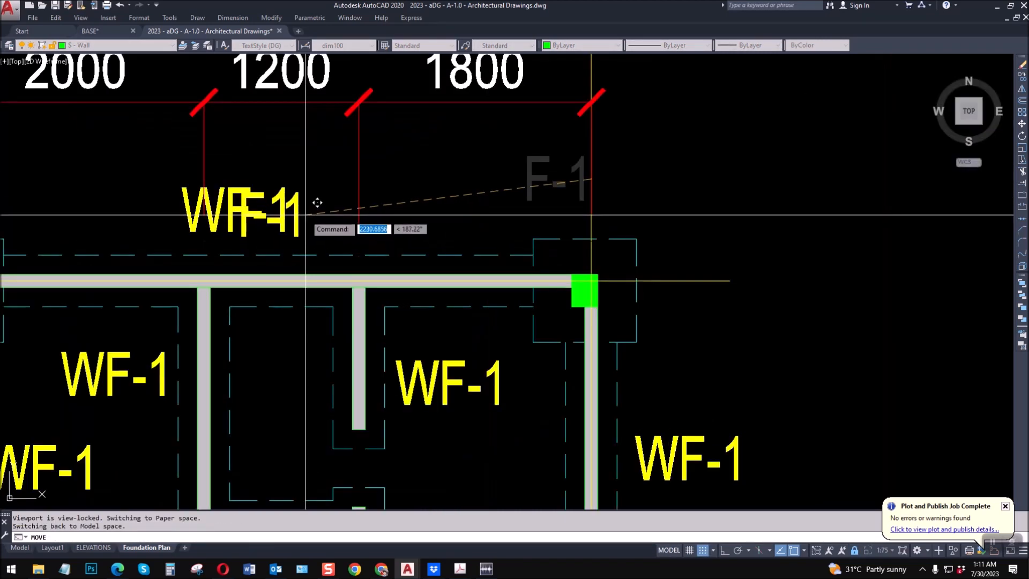
click(712, 230)
scroll(601, 161, down, 5)
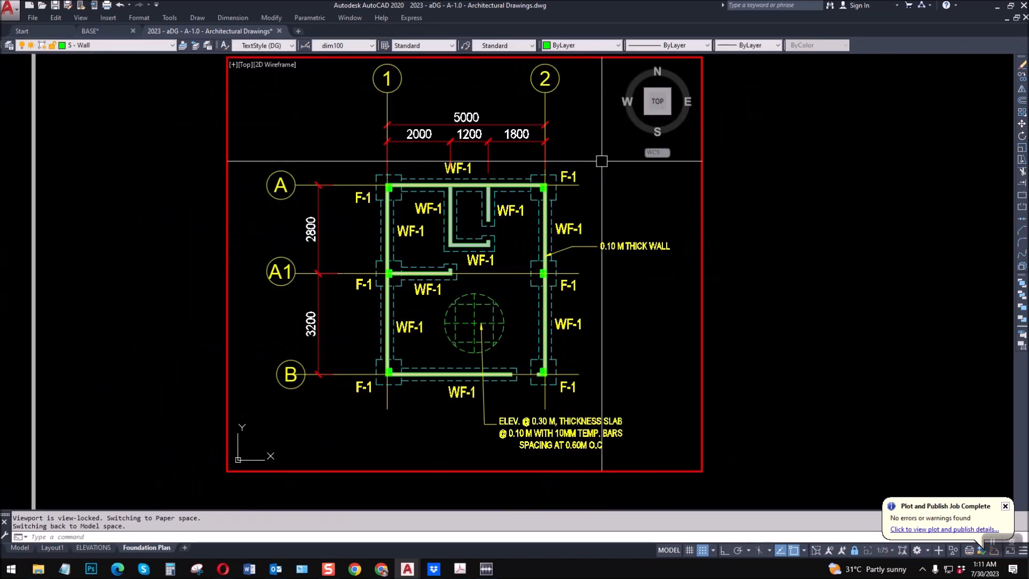
Step: Return from the foundation plan viewport to paper space and review the plan's labels, notes and overall sheet layout
double_click(770, 296)
scroll(514, 292, down, 3)
scroll(455, 348, up, 5)
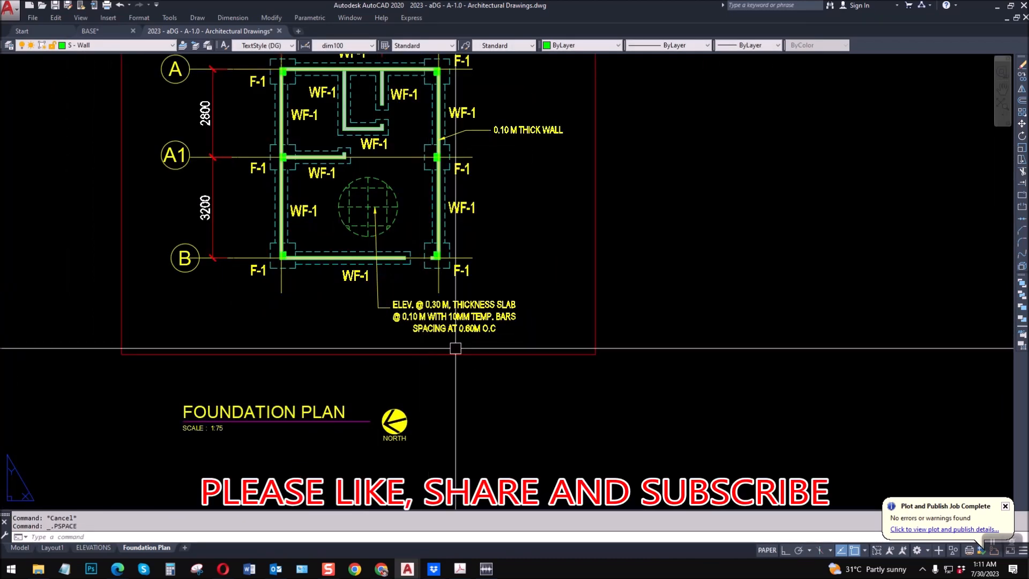
scroll(501, 340, up, 2)
middle_drag(497, 344, 506, 413)
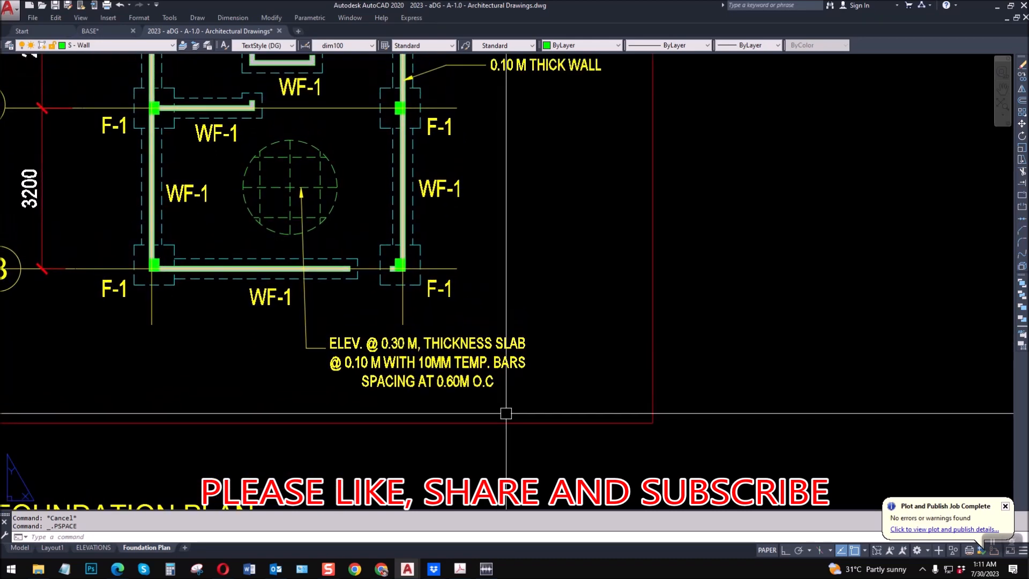
scroll(547, 409, down, 4)
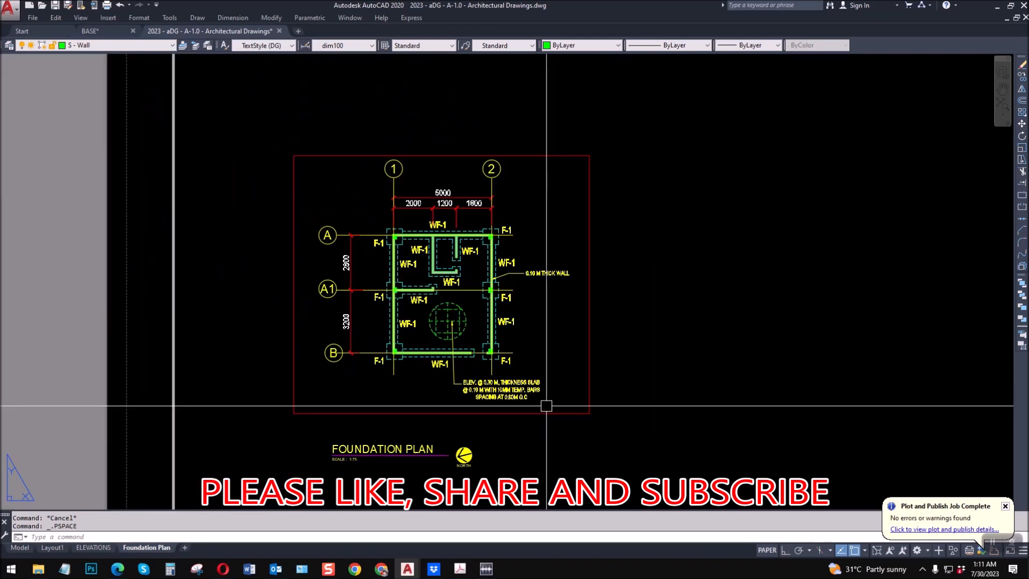
scroll(321, 295, down, 3)
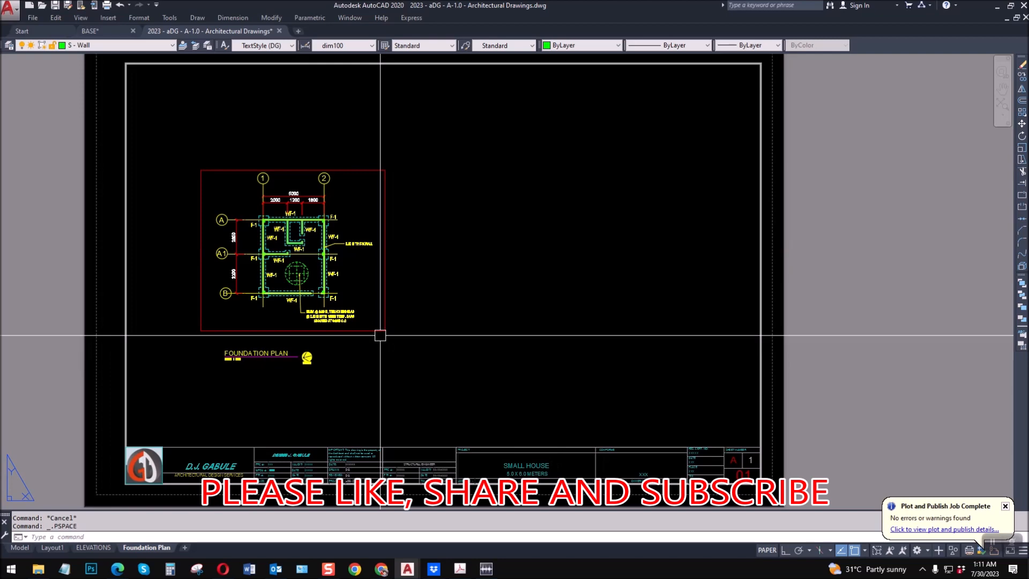